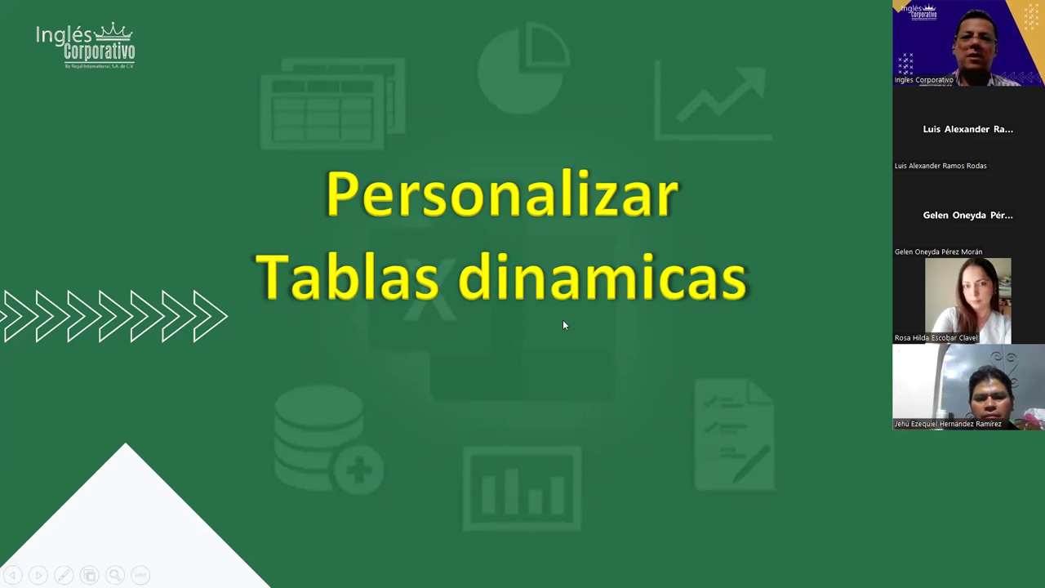
- Advance to the Objetivo slide, then switch to the Excel workbook holding the employee sales data
key("Right")
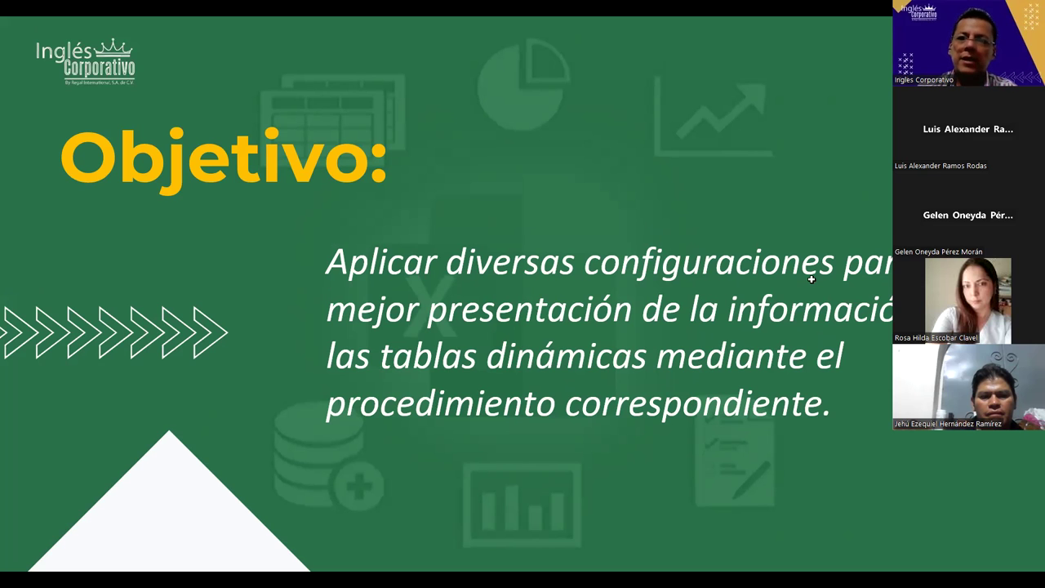
key("alt+Tab")
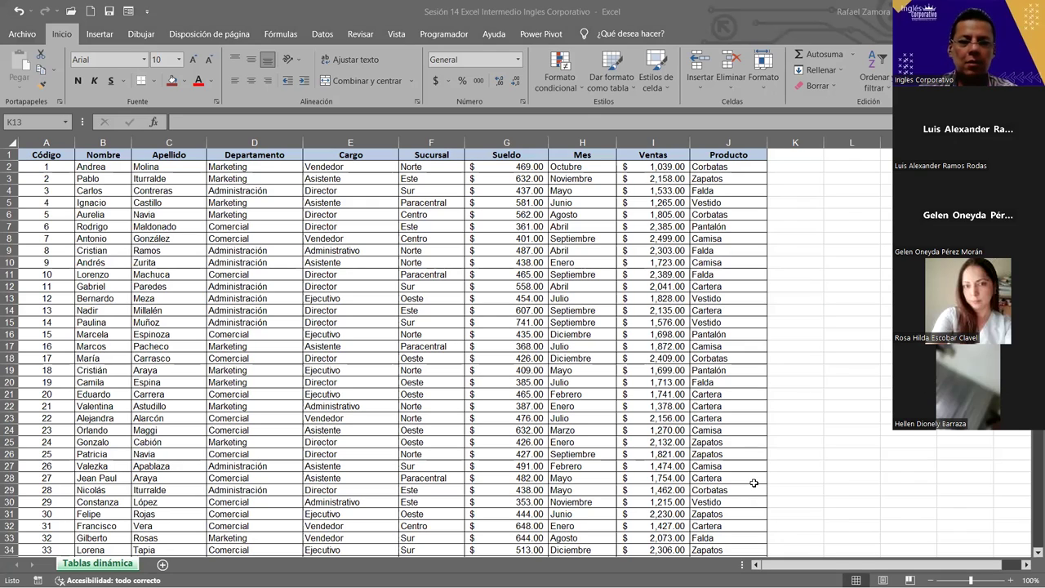
left_click(523, 174)
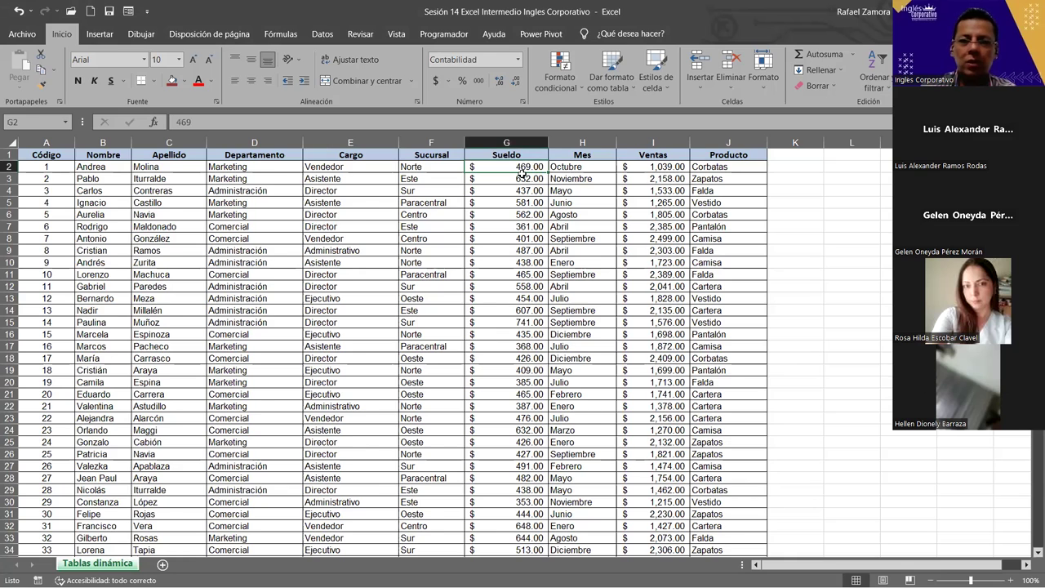
key("ctrl+Down")
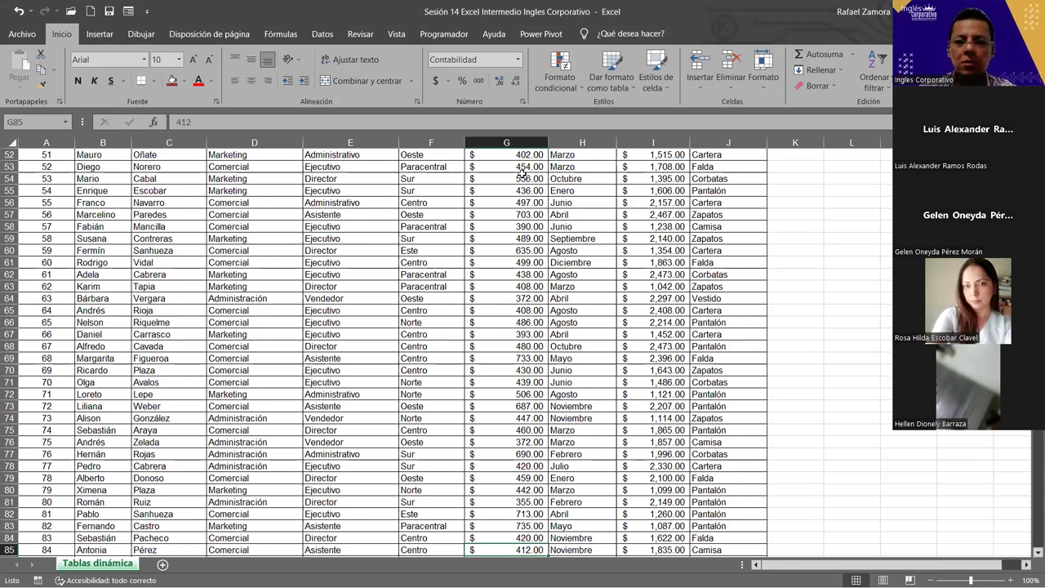
key("ctrl+shift+Up")
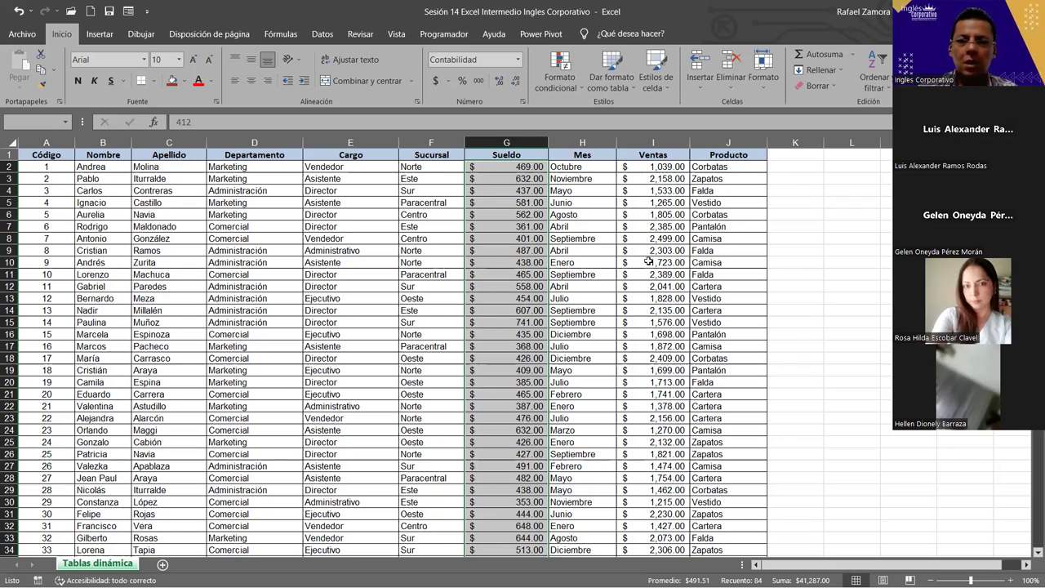
left_click(676, 172)
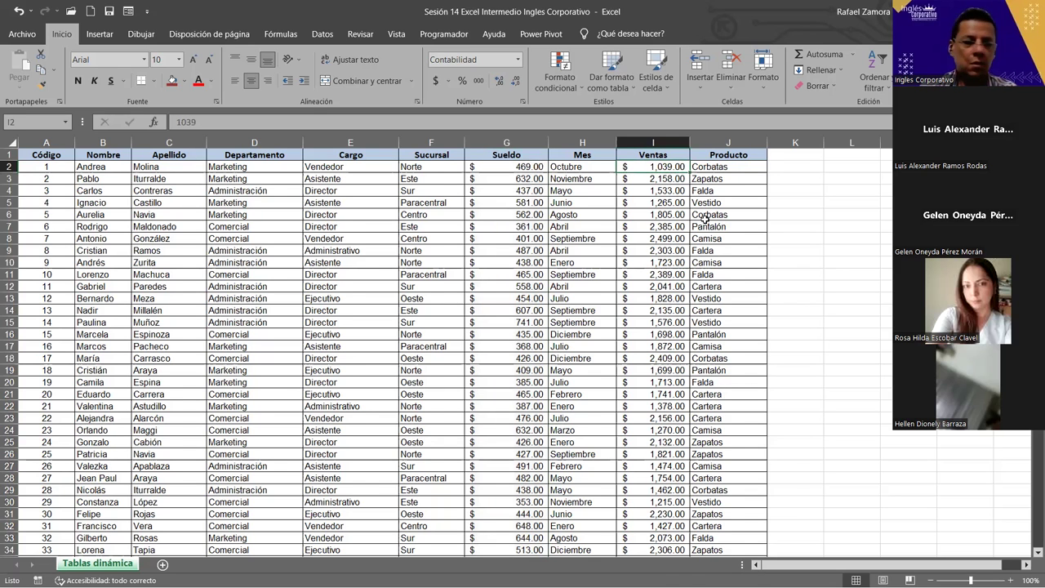
key("ctrl+shift+Down")
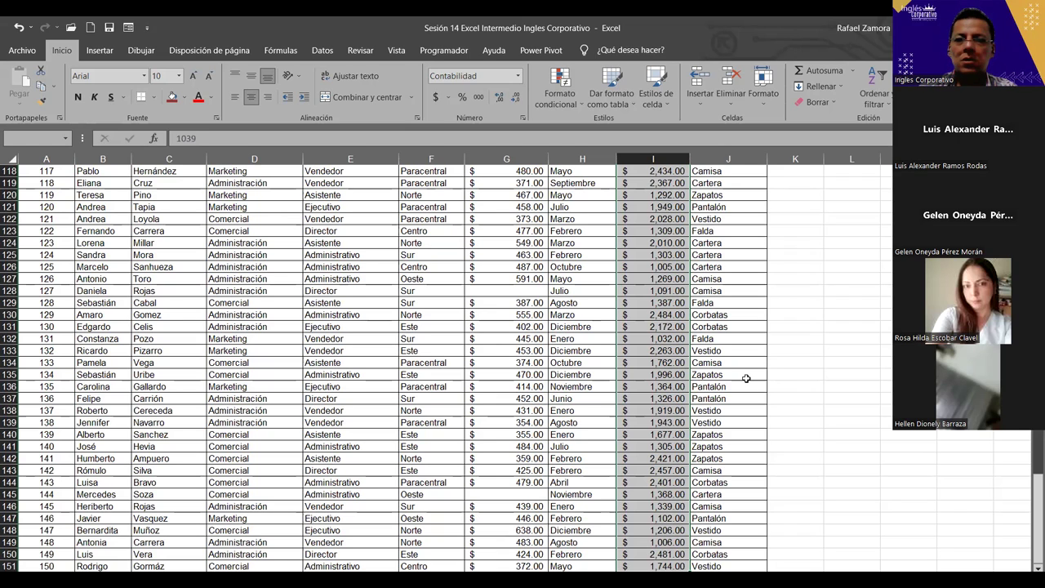
left_click(825, 318)
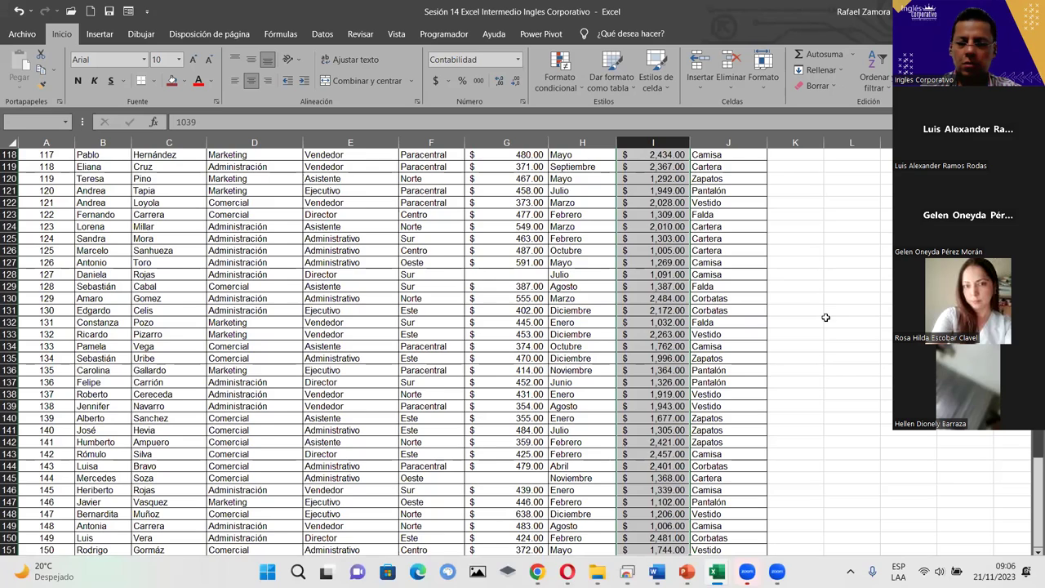
key("ctrl+Up")
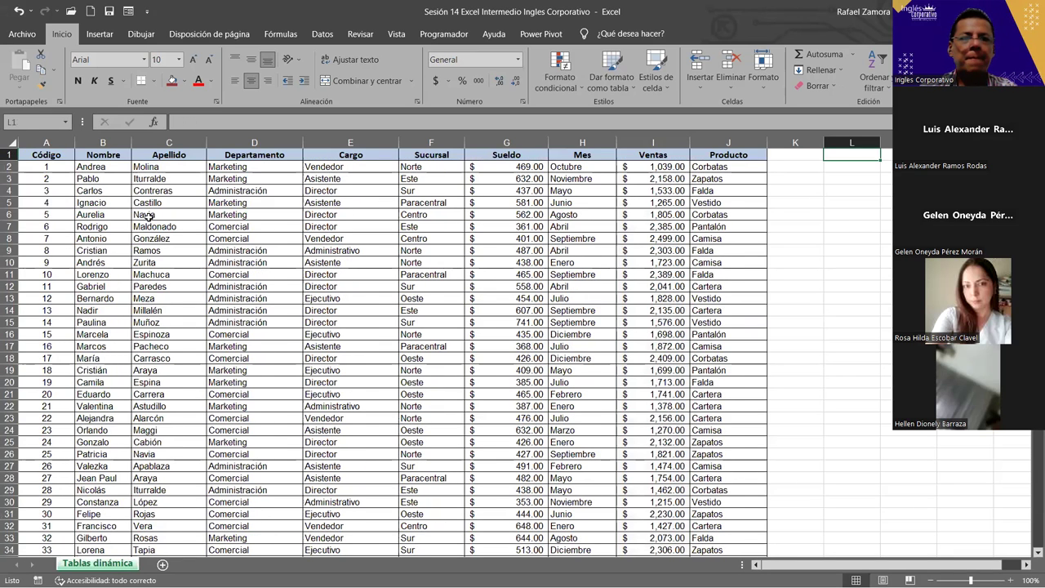
left_click(148, 215)
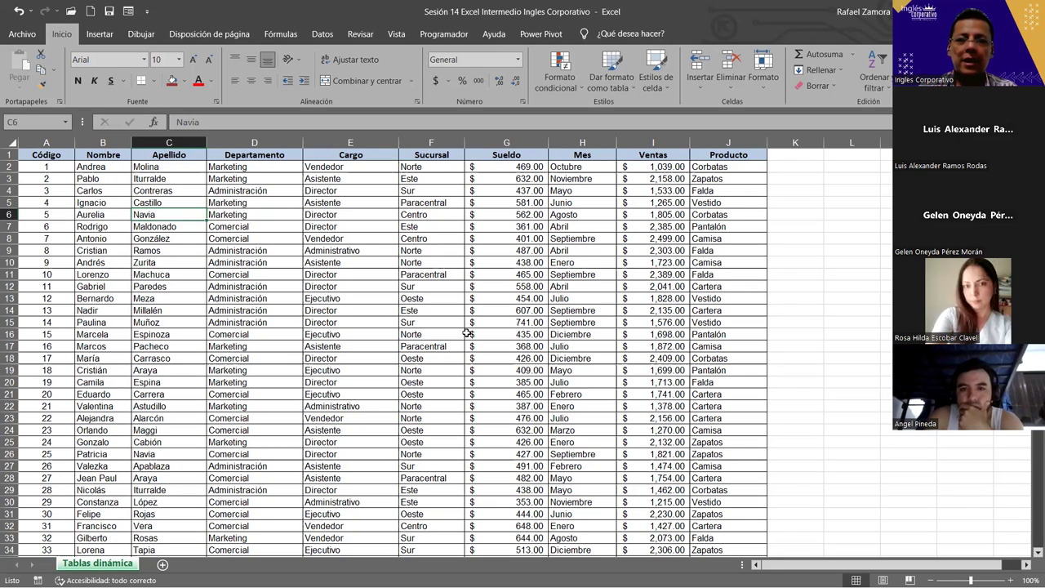
left_click(388, 298)
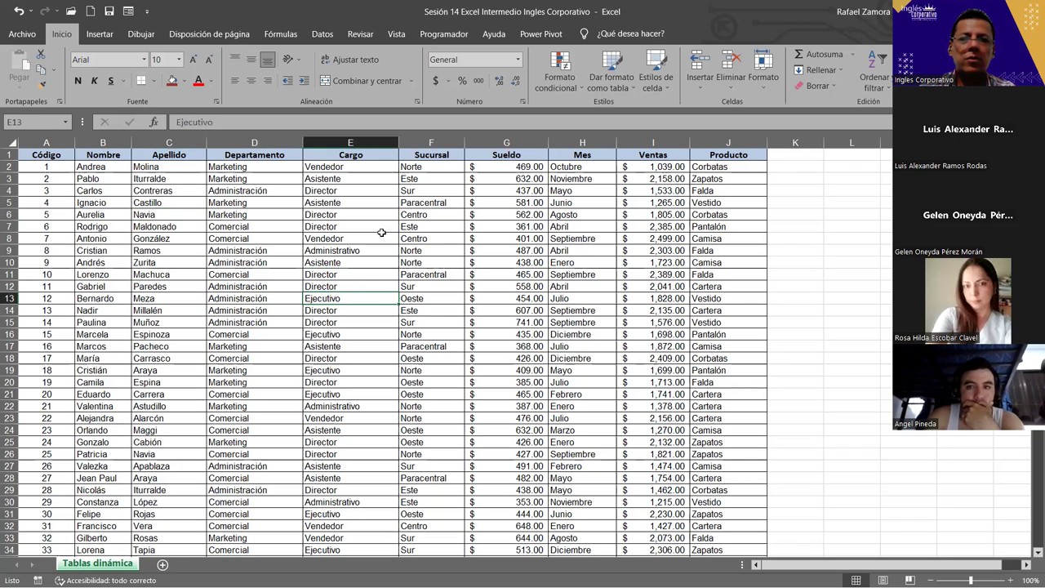
left_click(360, 275)
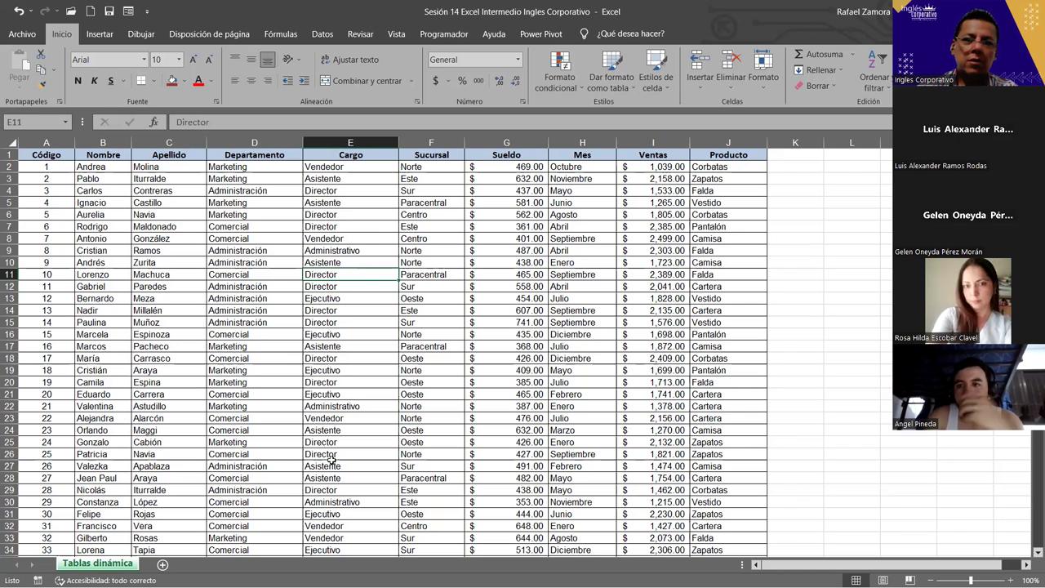
left_click(189, 295)
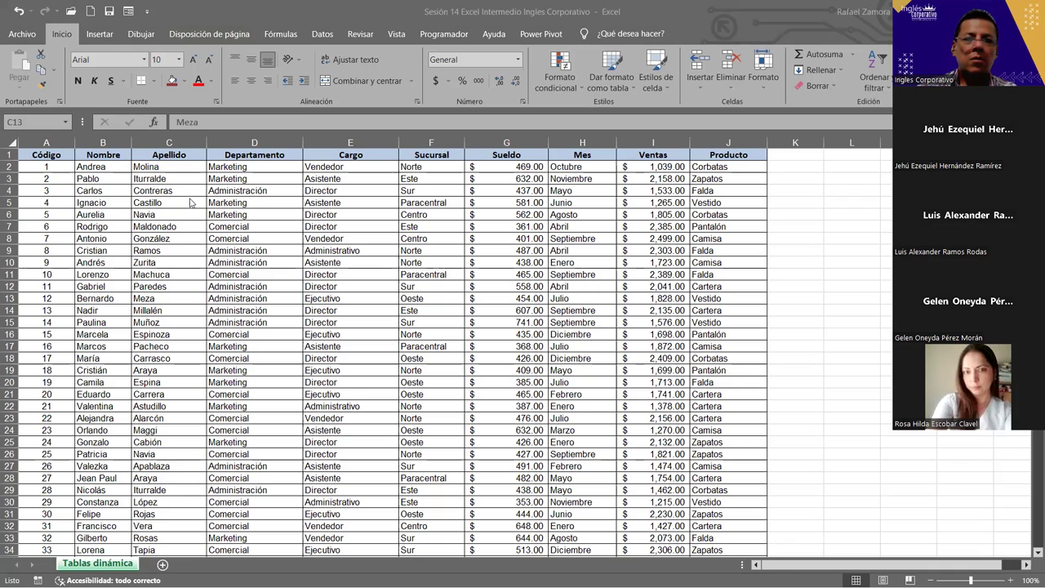
- Build empty pivot TablaDinámica14 from range A1:J151 on new sheet Hoja1, inserting blank rows at row 3
left_click(350, 298)
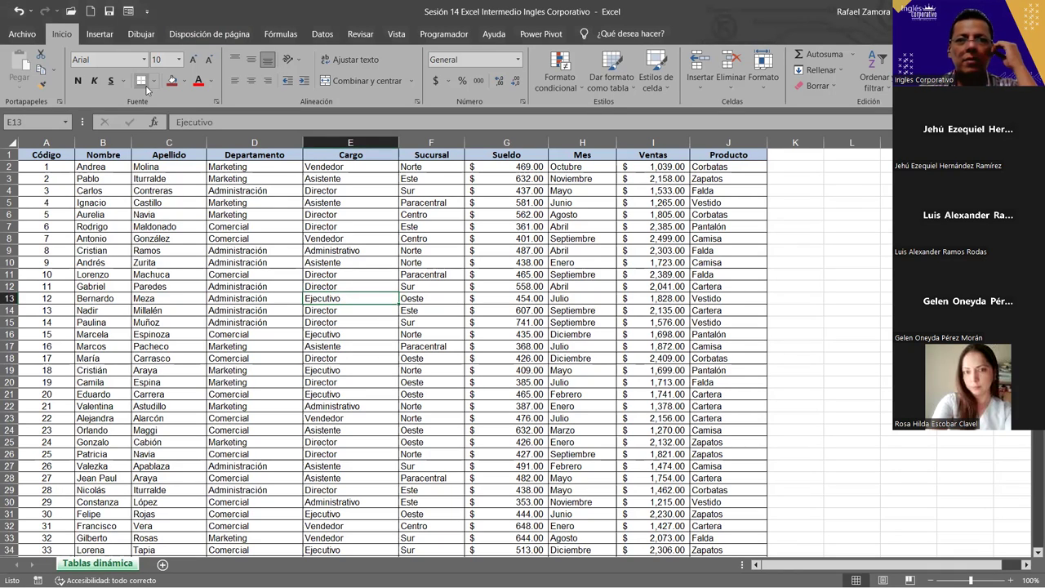
left_click(99, 34)
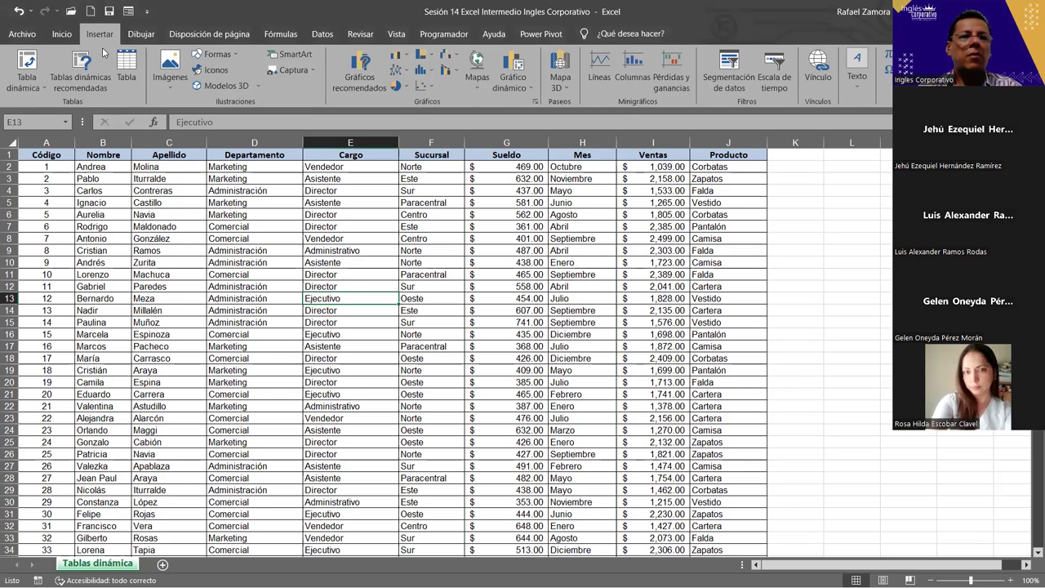
left_click(30, 63)
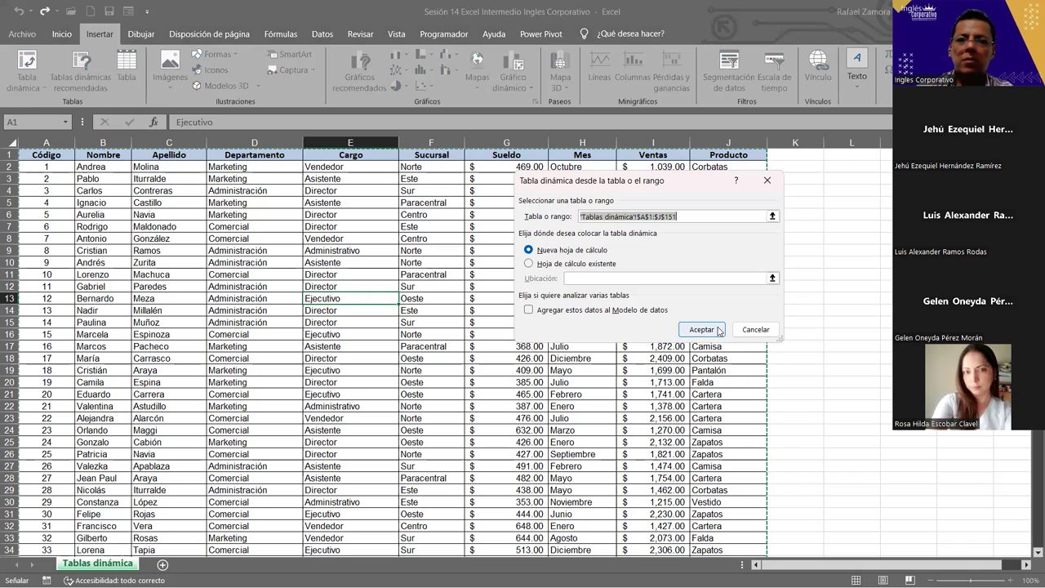
left_click(716, 325)
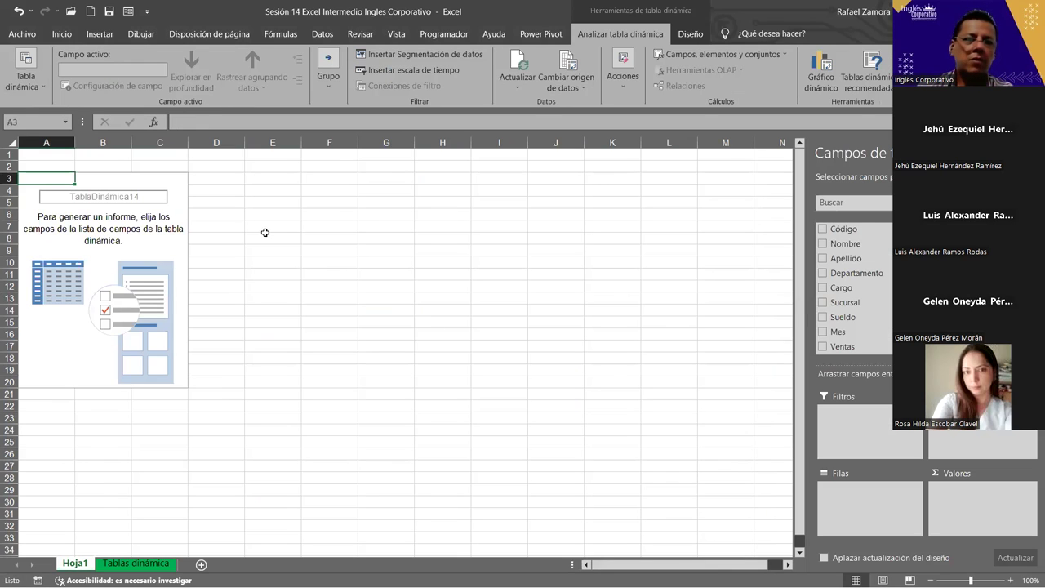
left_click(9, 178)
key("ctrl+plus")
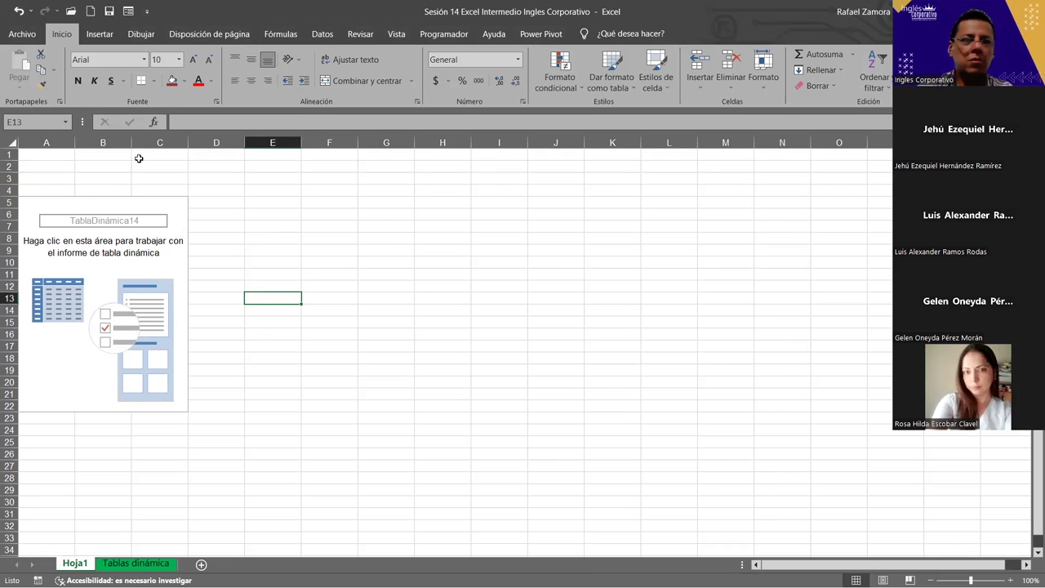
- Merge A1:E2 and enter the title 'TOTAL SUELDOS POR DEPARTAMENTO'
left_click_drag(45, 154, 240, 161)
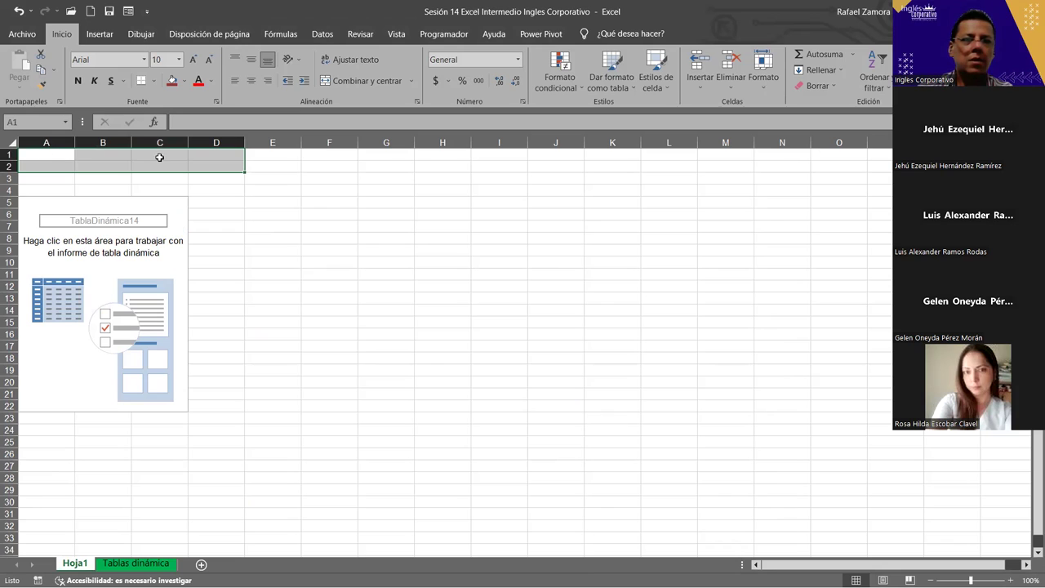
left_click(269, 167, "shift")
left_click(377, 81)
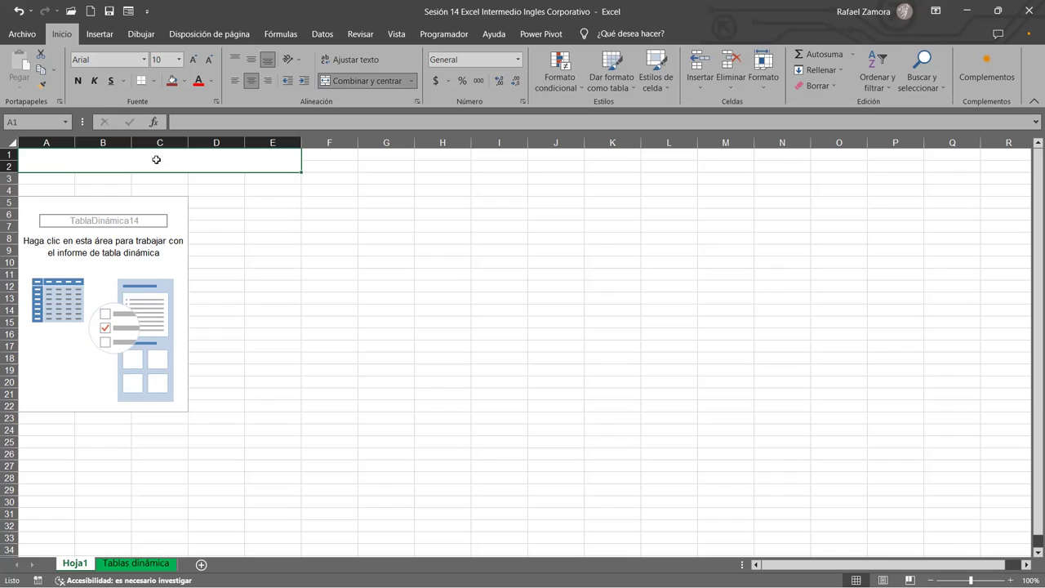
type("TOTAL ")
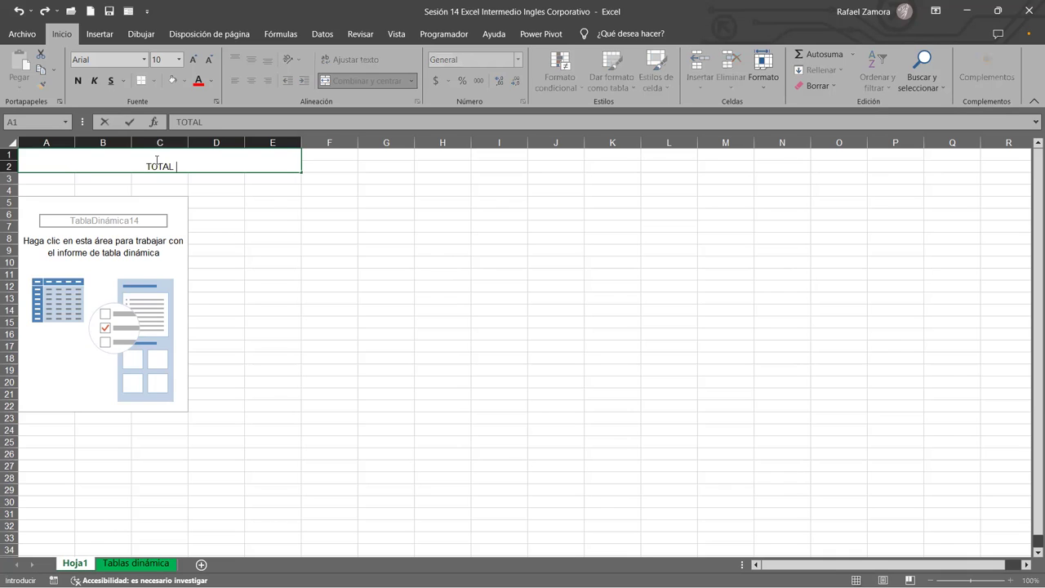
type("SUELDOS P")
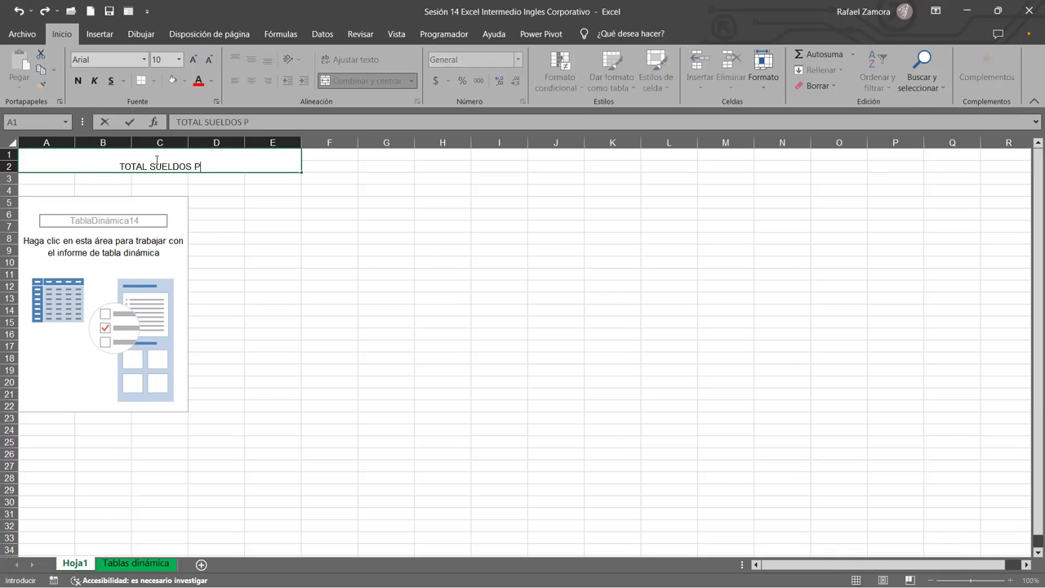
type("OR DEPR")
key("BackSpace")
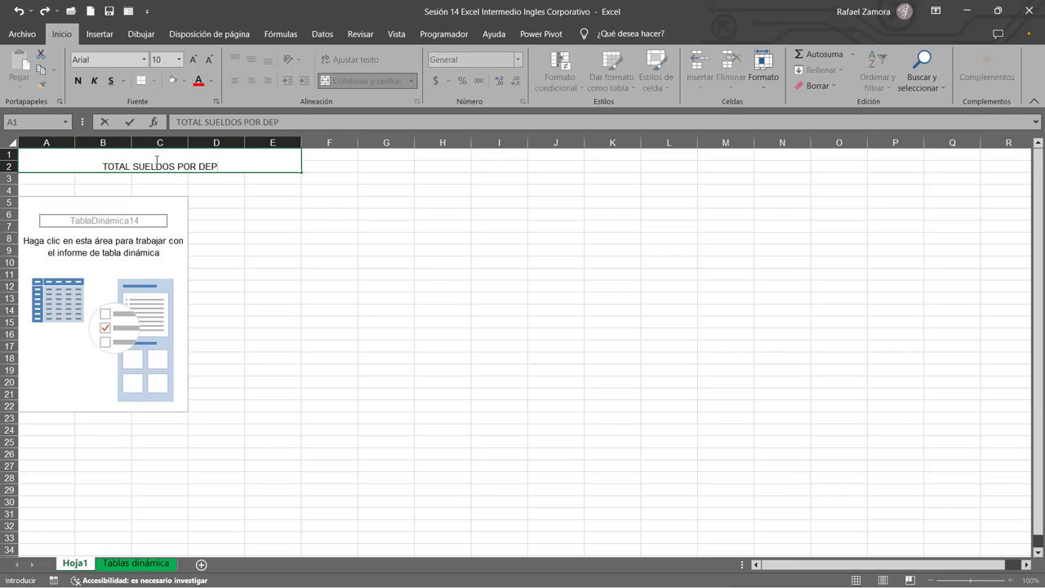
type("ARTAMENTO")
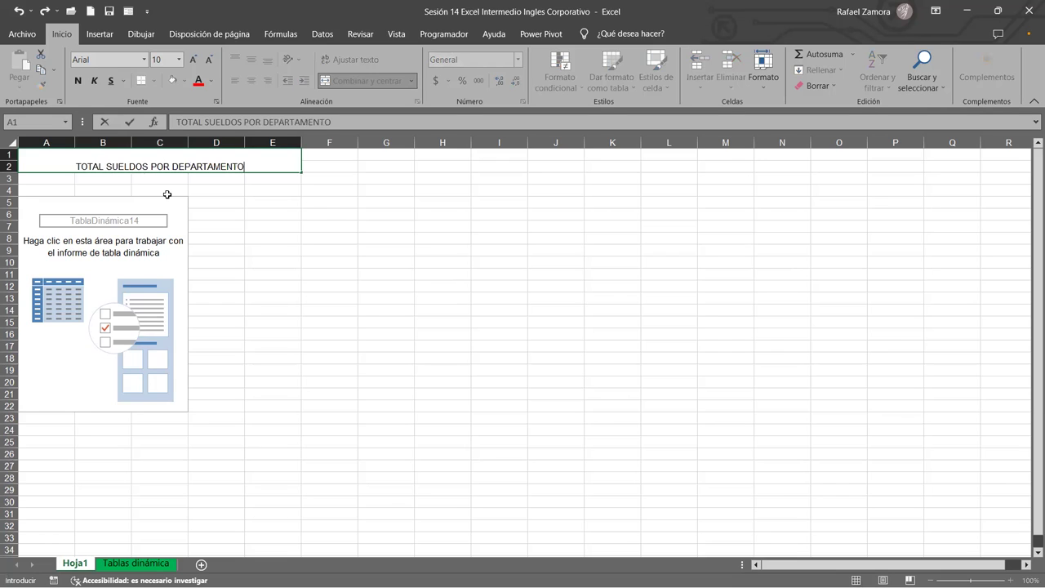
key("ctrl+Return")
- Format the title middle-aligned, red, bold, 14-point on a light blue fill
left_click(251, 62)
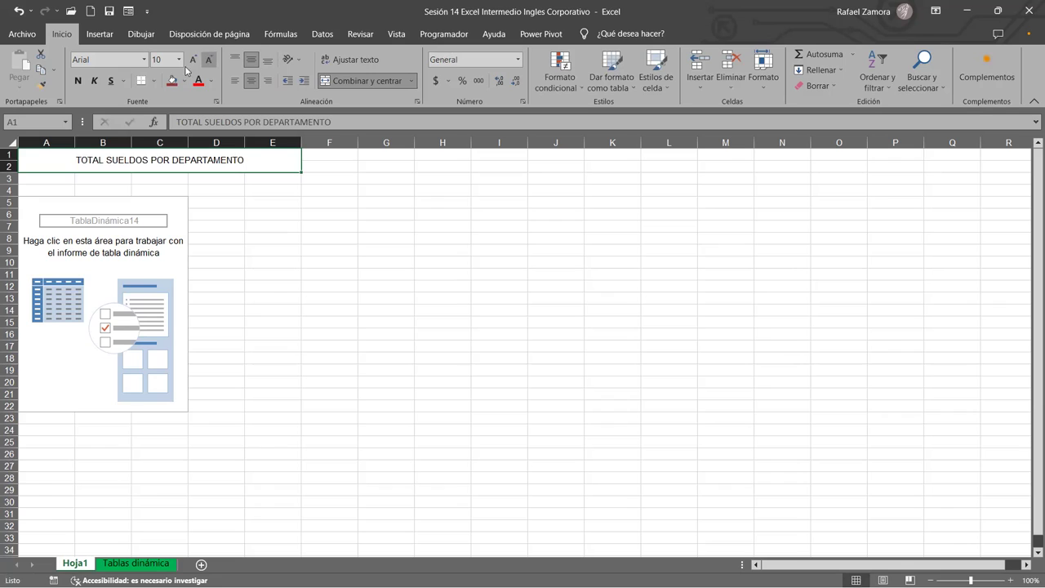
left_click(198, 80)
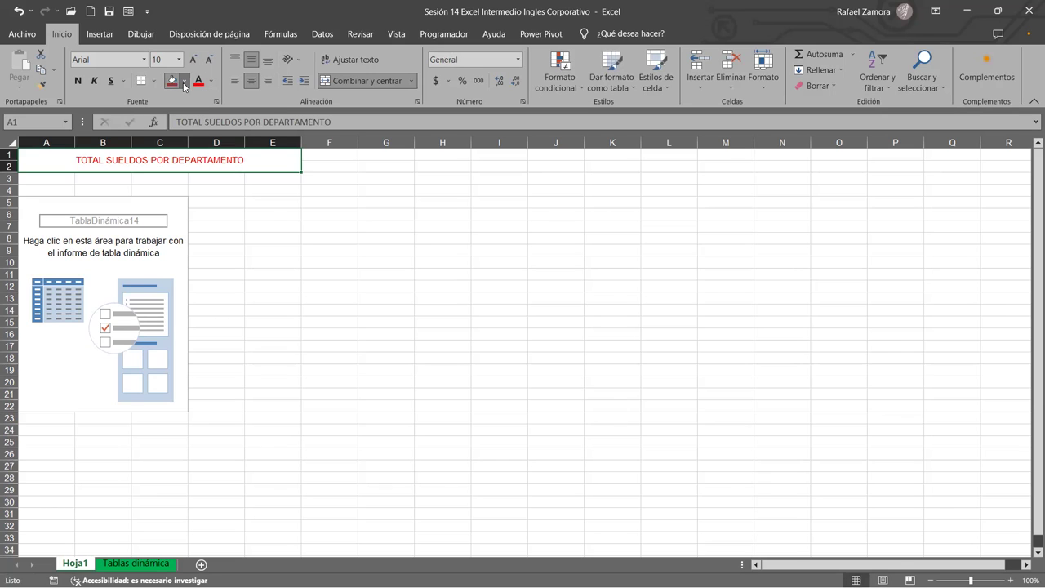
left_click(185, 84)
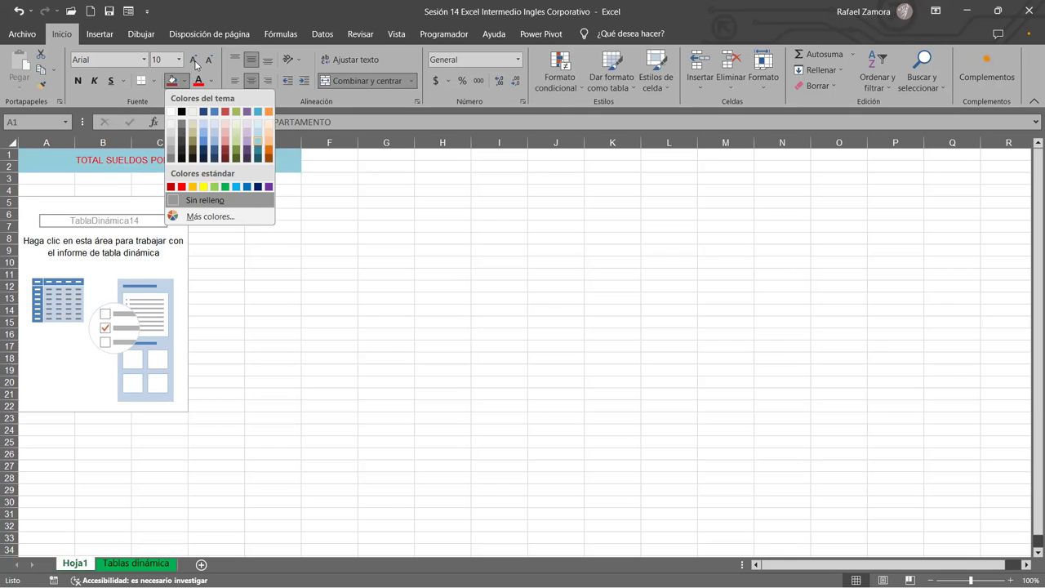
left_click(260, 144)
left_click(192, 60)
left_click(192, 60)
left_click(78, 80)
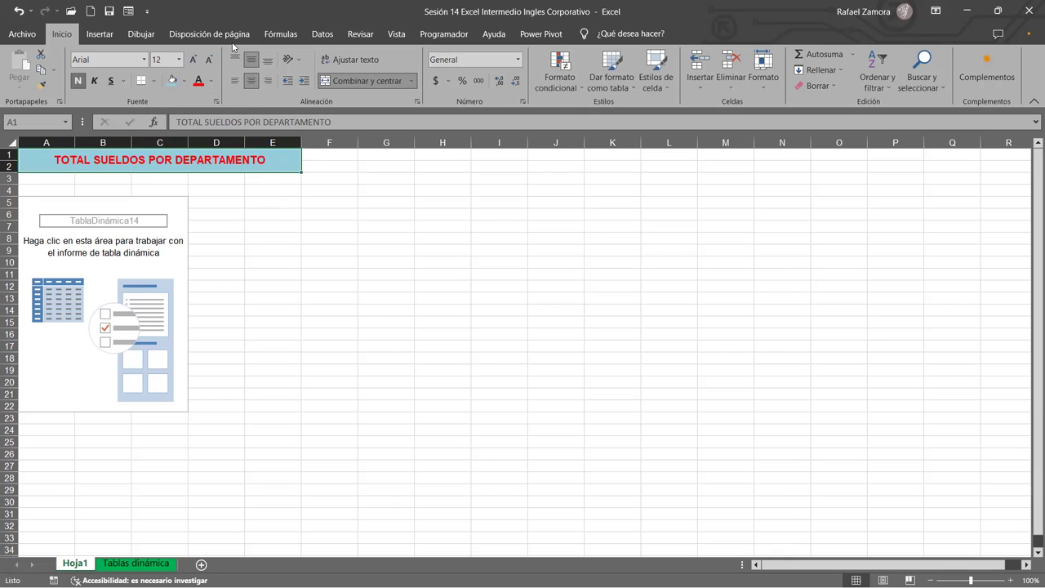
left_click(191, 59)
left_click(322, 261)
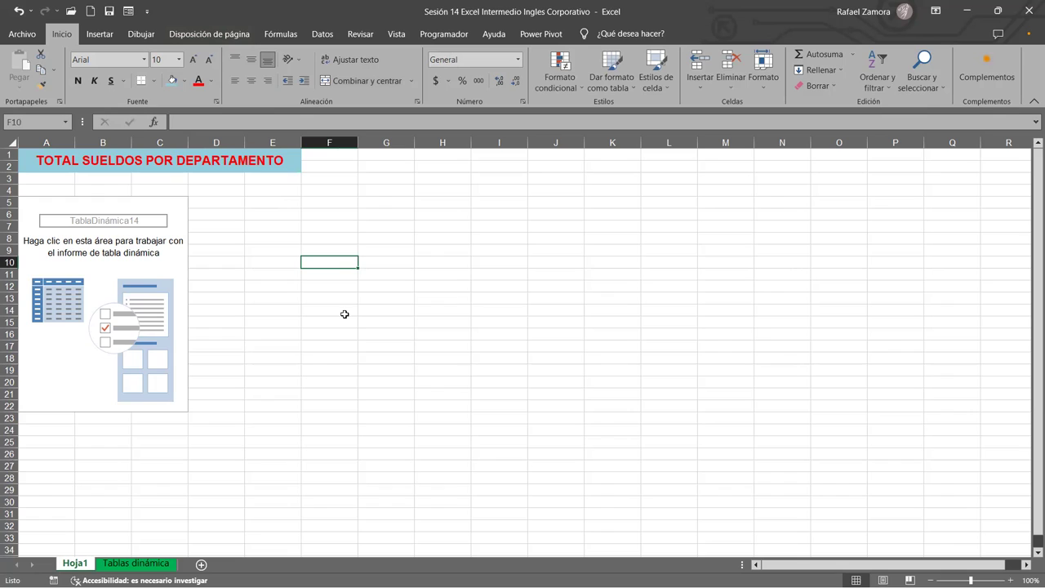
- Rename the Hoja1 sheet tab to 'Sueldos por Depto.'
left_click(133, 163)
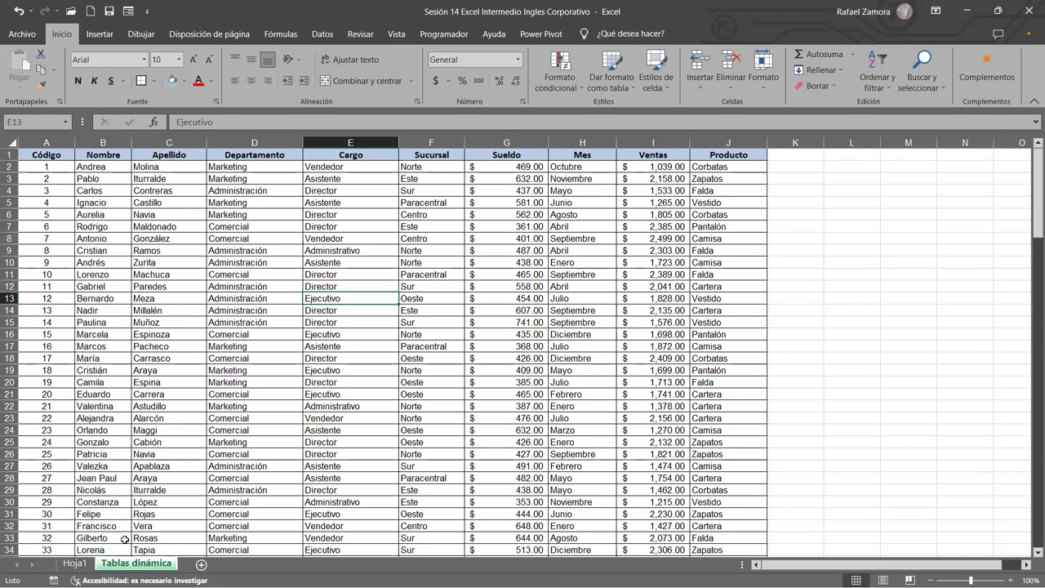
left_click(82, 564)
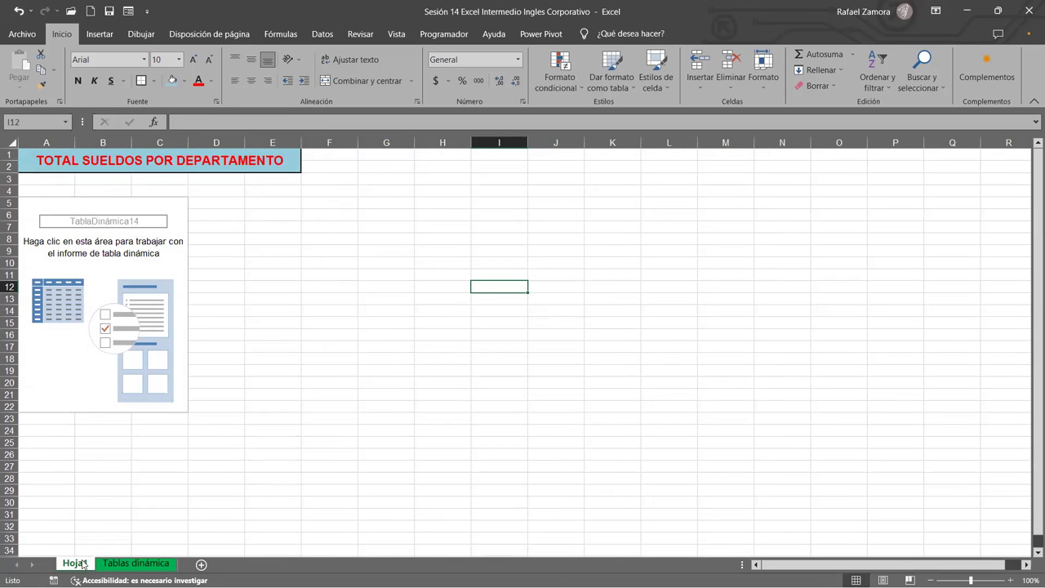
scroll(297, 472, "up", 1)
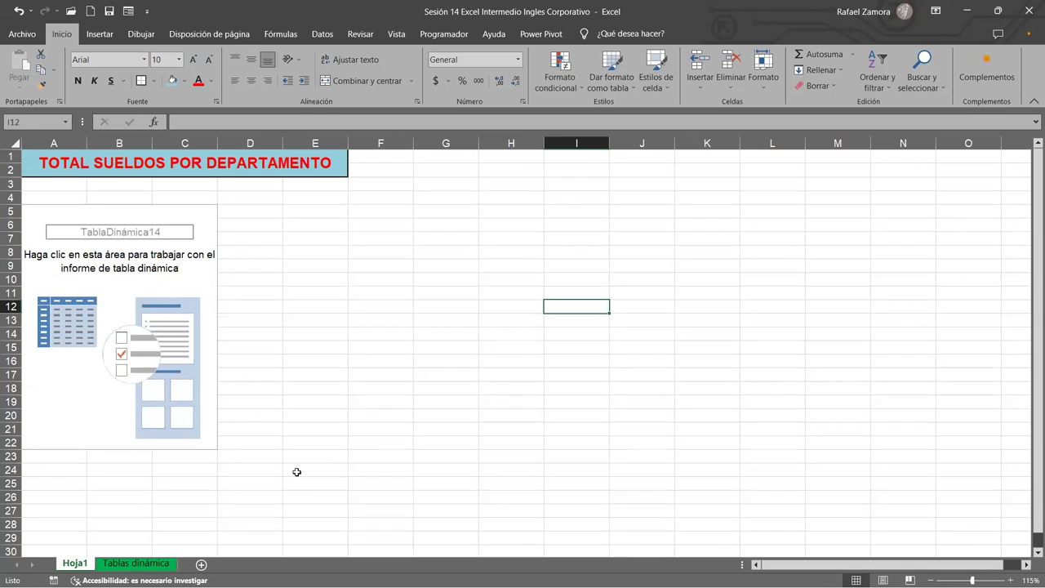
scroll(296, 472, "up", 1)
scroll(297, 472, "down", 1)
scroll(296, 471, "up", 1)
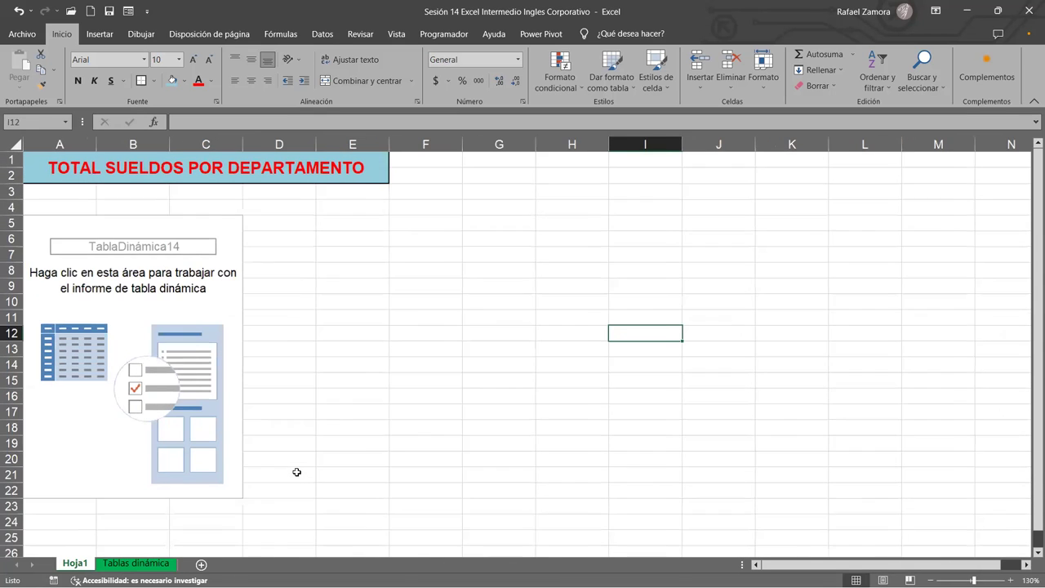
double_click(66, 563)
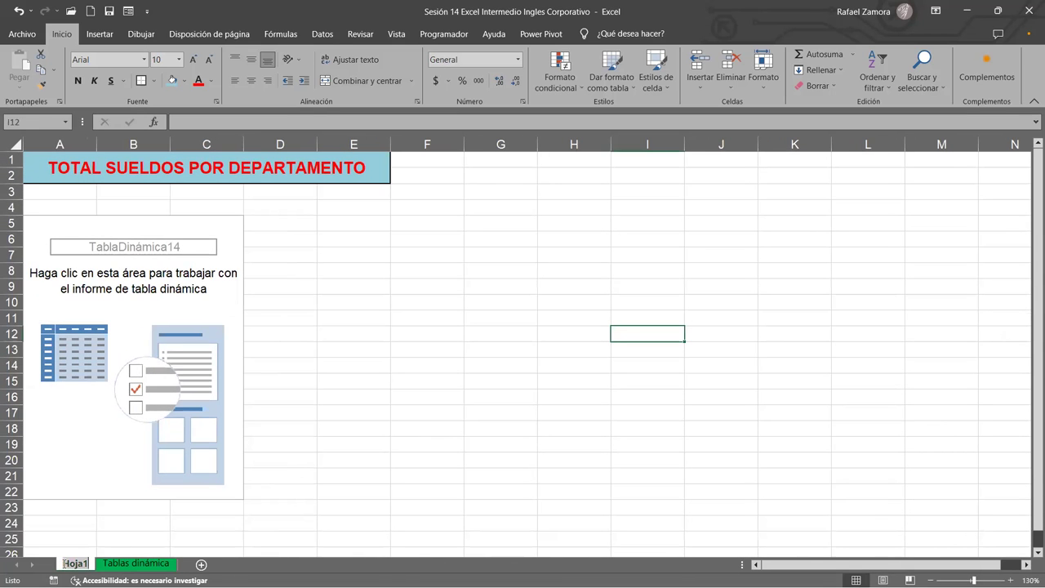
type("Sueldos por Depto.")
- Confirm the new sheet name and select inside the TablaDinámica14 placeholder to show PivotTable Fields
key("Return")
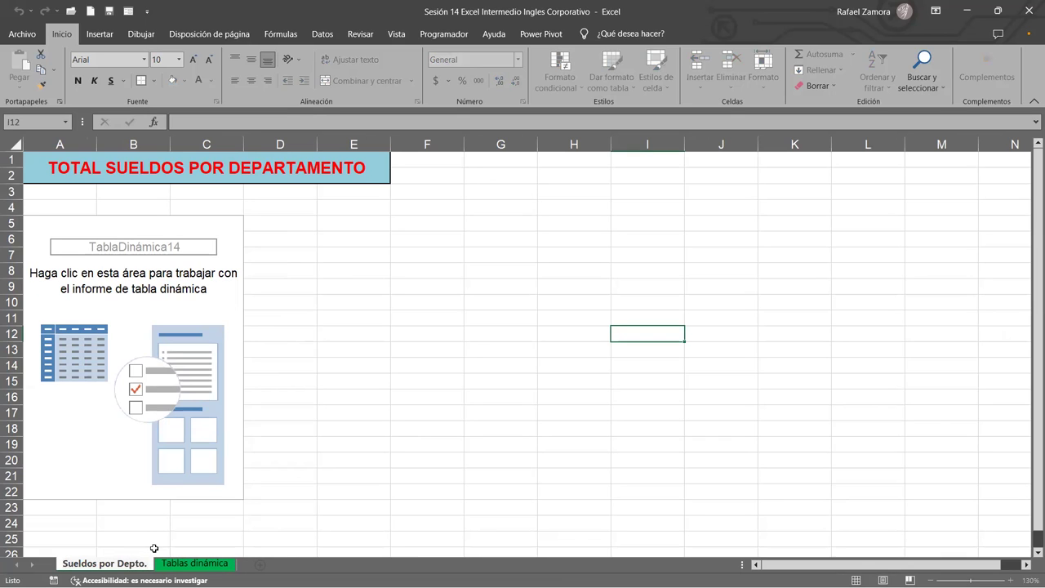
left_click(364, 381)
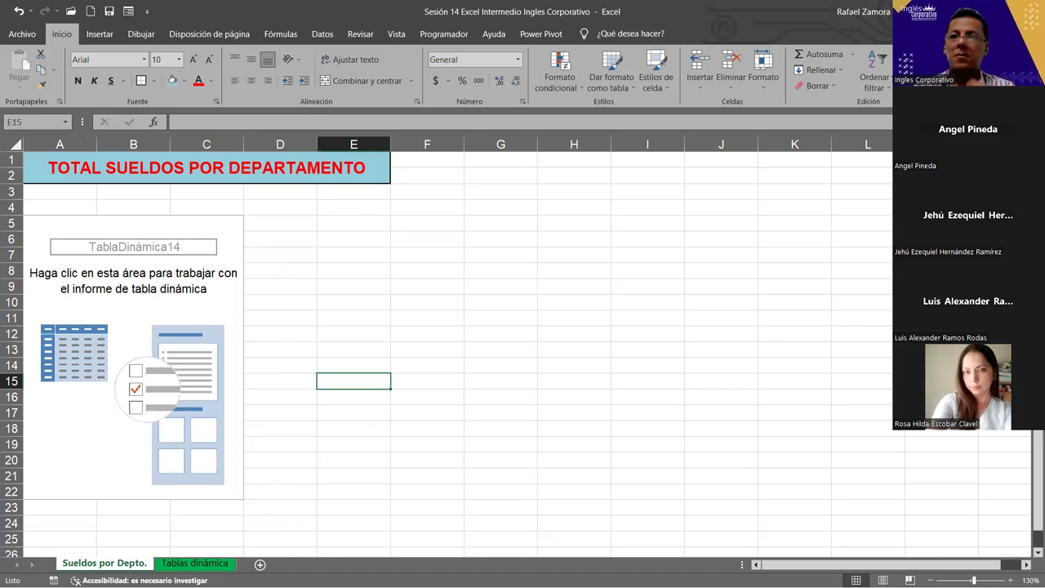
left_click(439, 329)
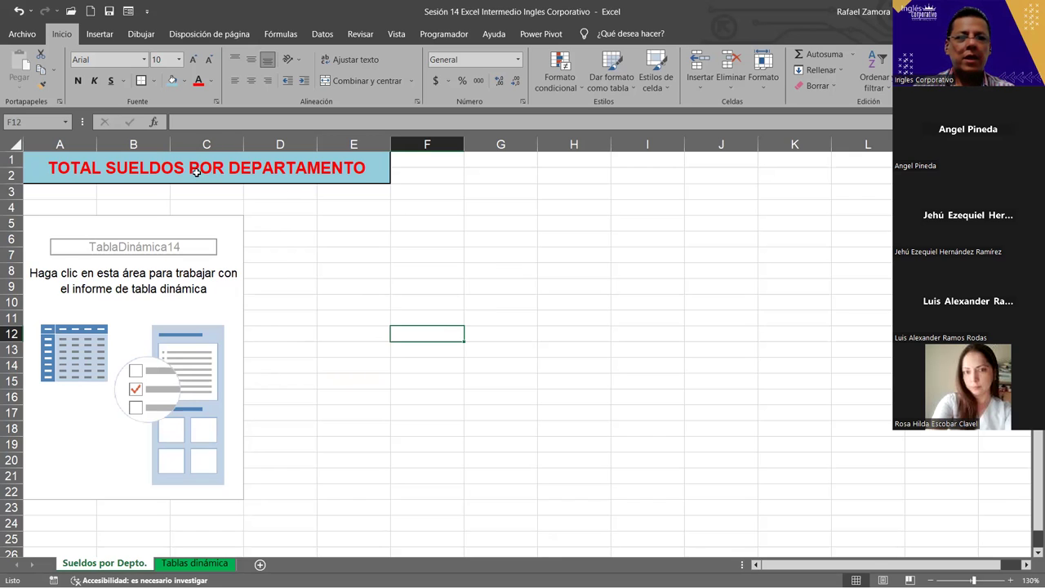
left_click(122, 172)
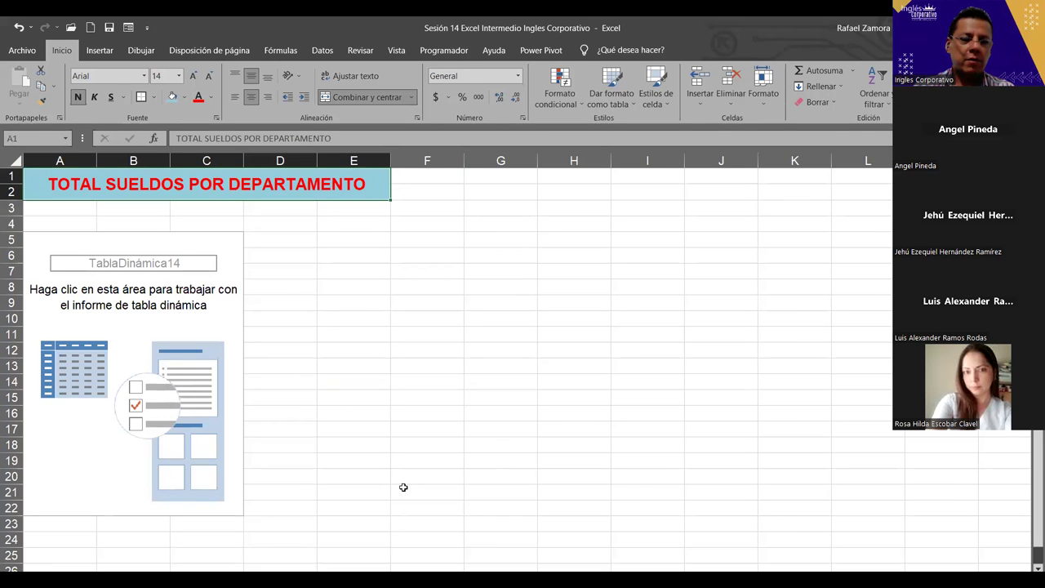
left_click(604, 330)
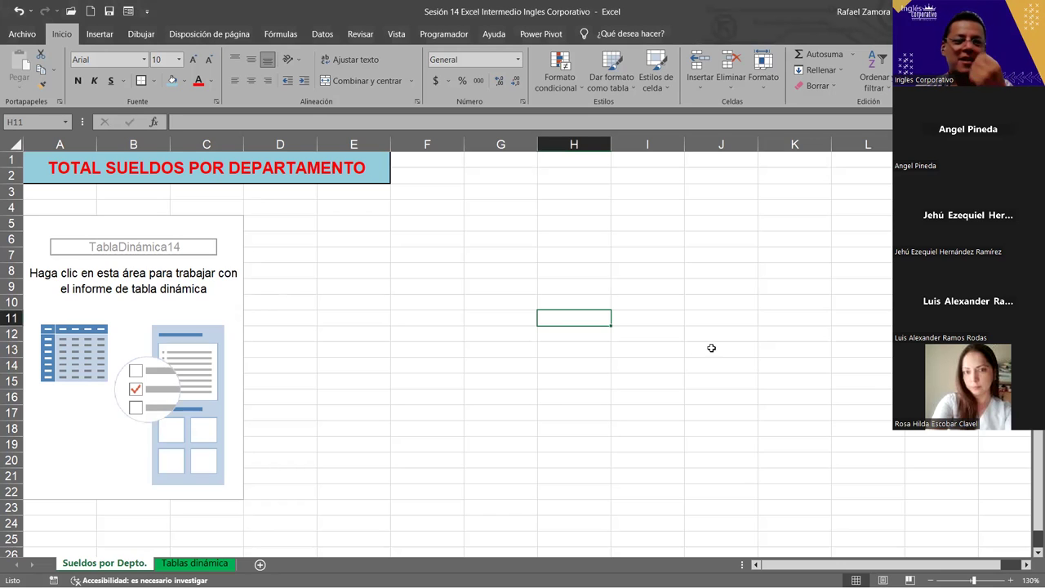
left_click(336, 302)
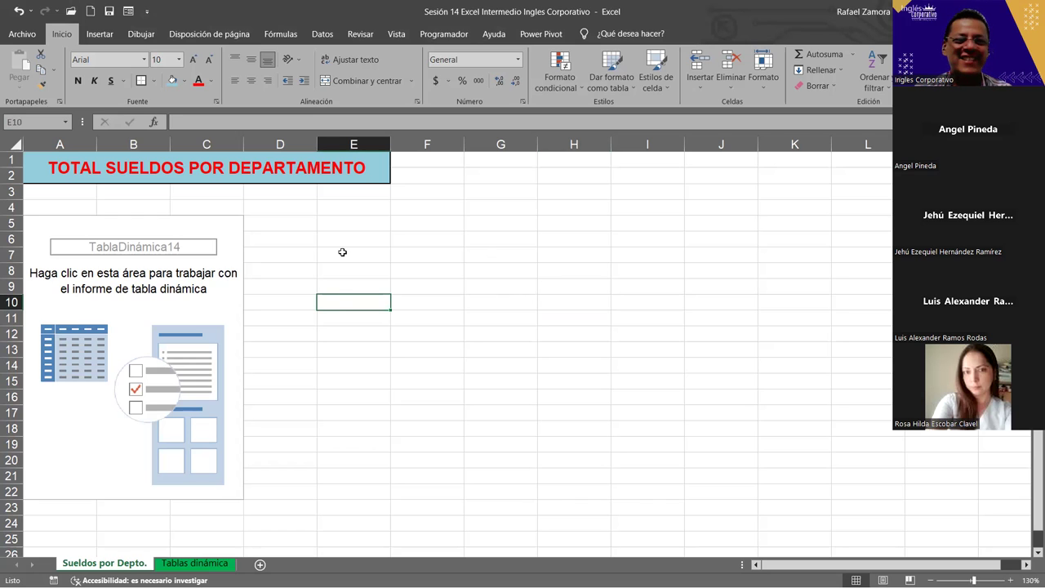
left_click(284, 260)
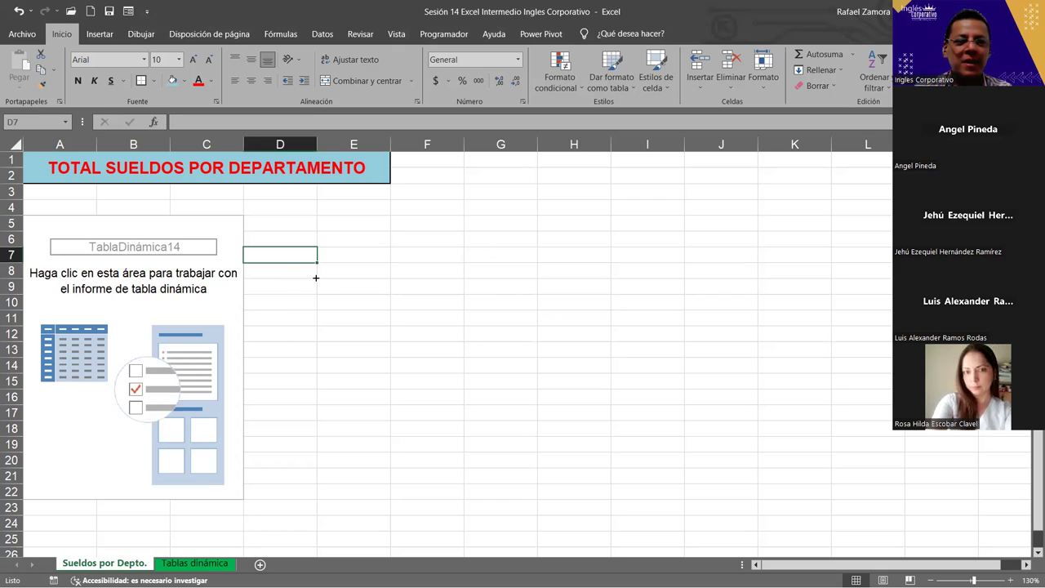
left_click(315, 276)
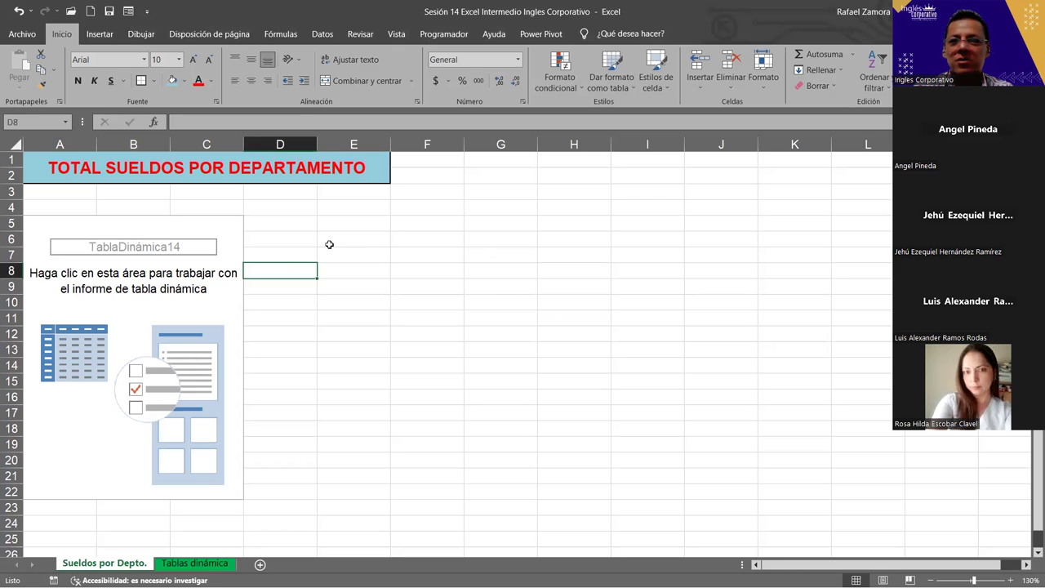
key("Left")
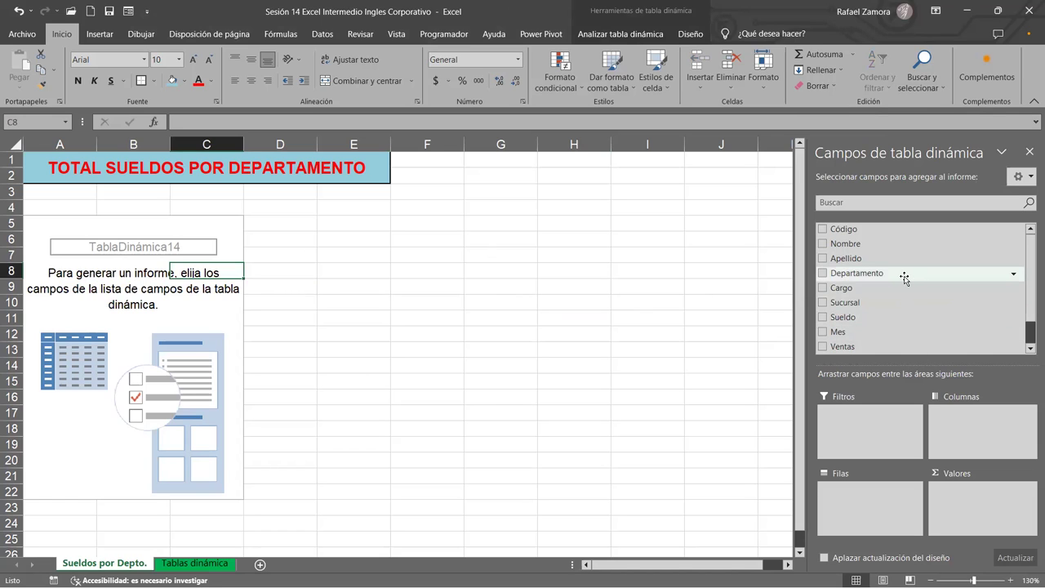
- Put Departamento in Filas and Sueldo in Valores: Administración 20716, Comercial 29856, Marketing 18930
left_click_drag(905, 278, 876, 506)
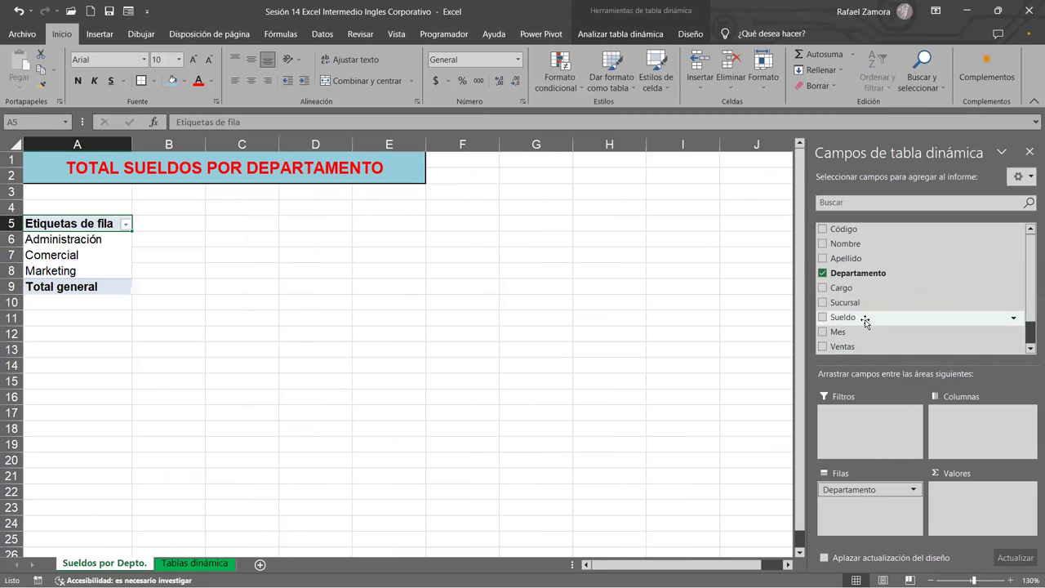
left_click_drag(865, 322, 975, 512)
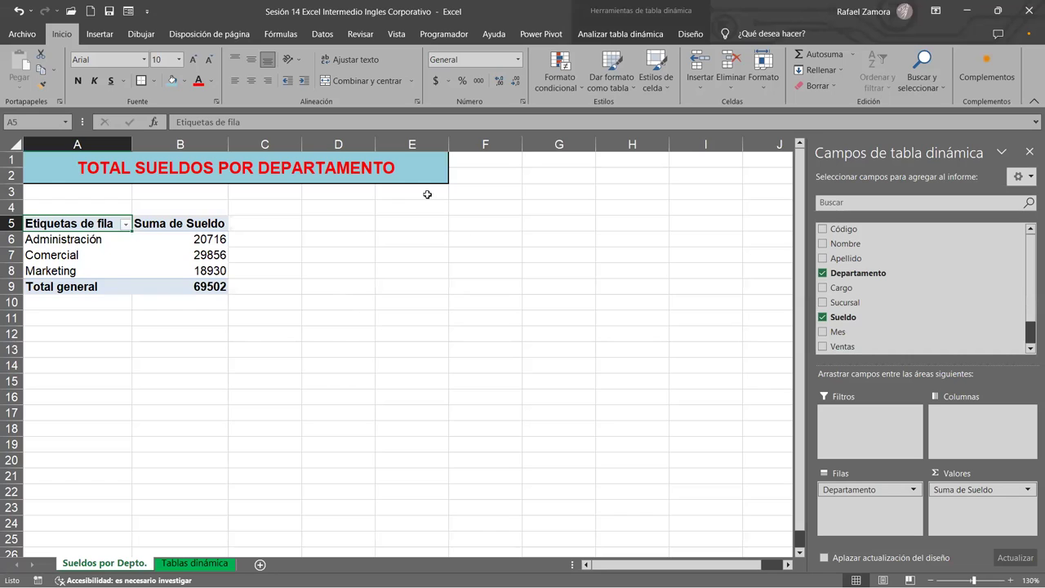
mouse_move(215, 260)
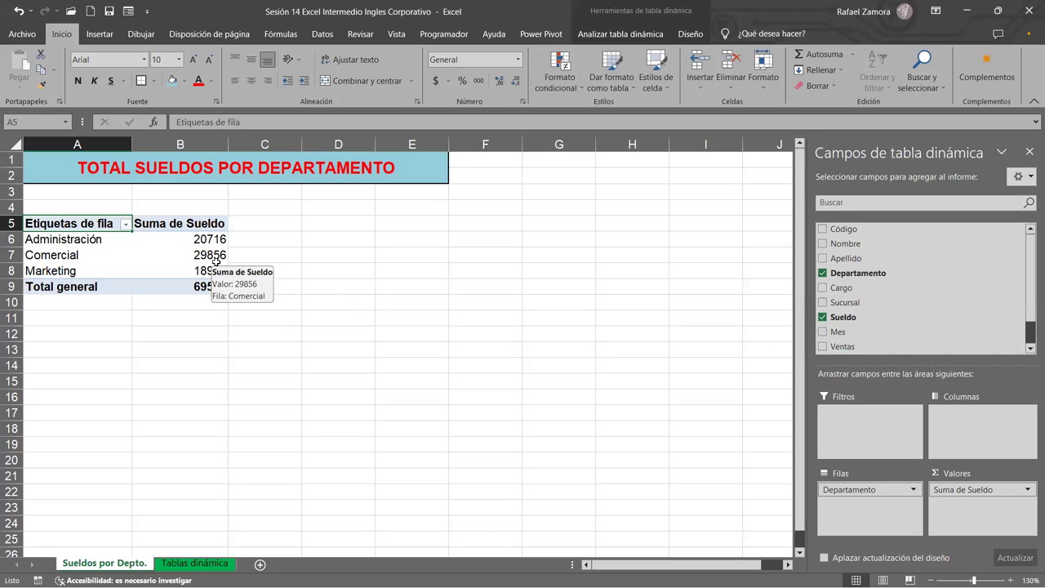
left_click(216, 258)
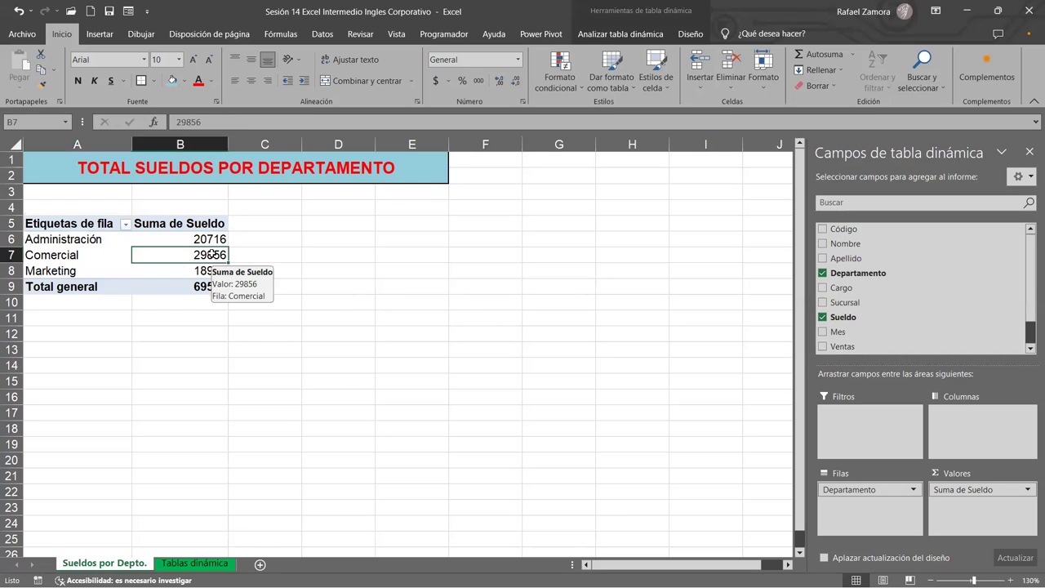
left_click(211, 239)
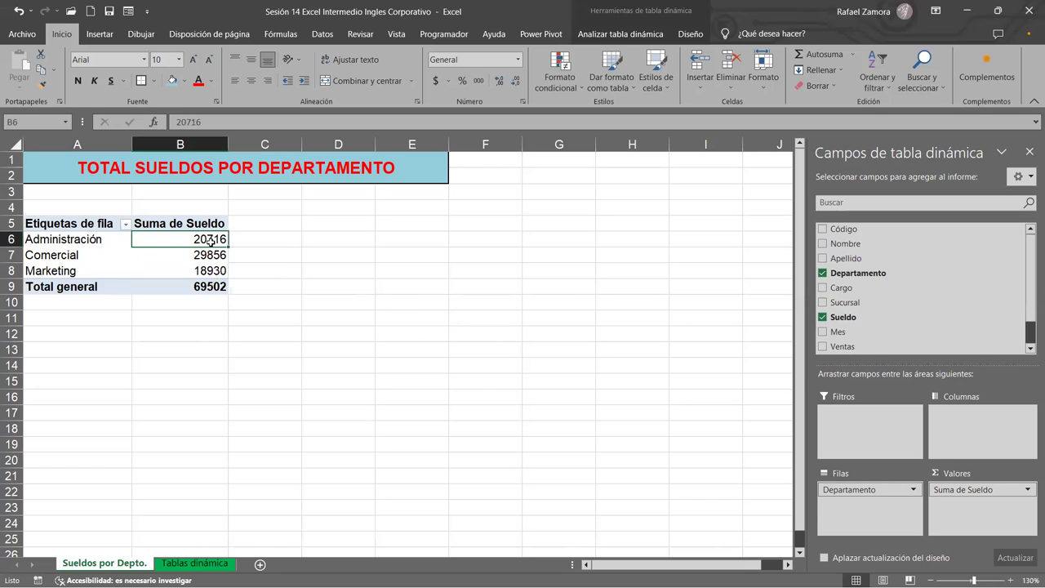
- Give Suma de Sueldo the Contabilidad number format with $ and 2 decimals, totalling $69,502.00
right_click(211, 240)
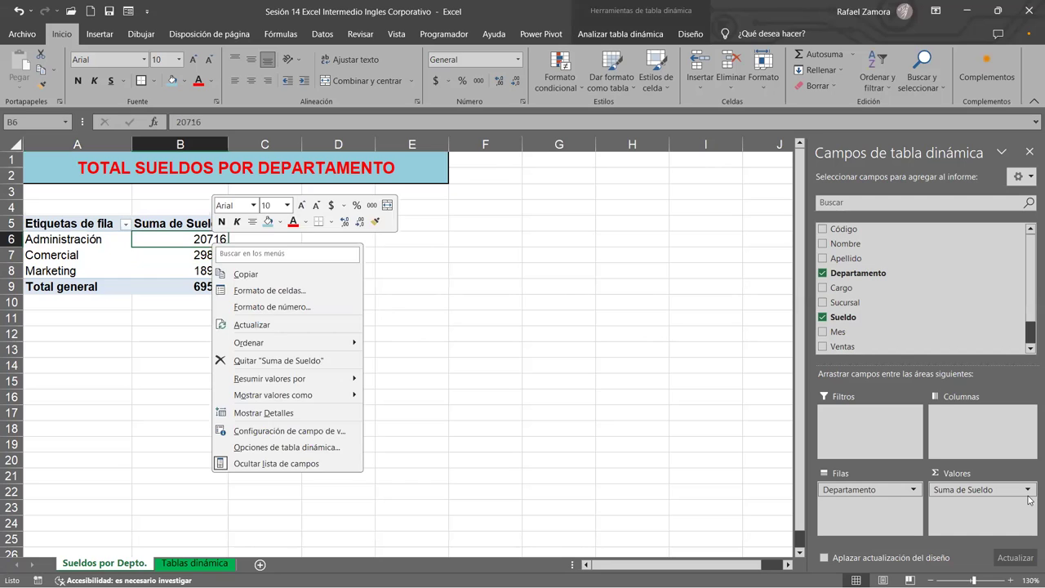
left_click(1027, 489)
left_click(996, 473)
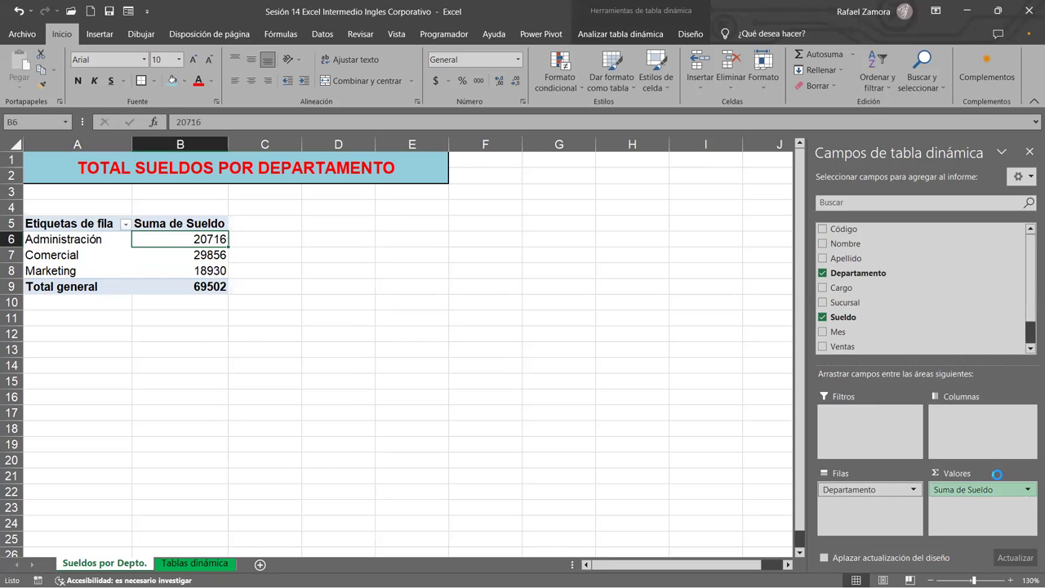
left_click(561, 331)
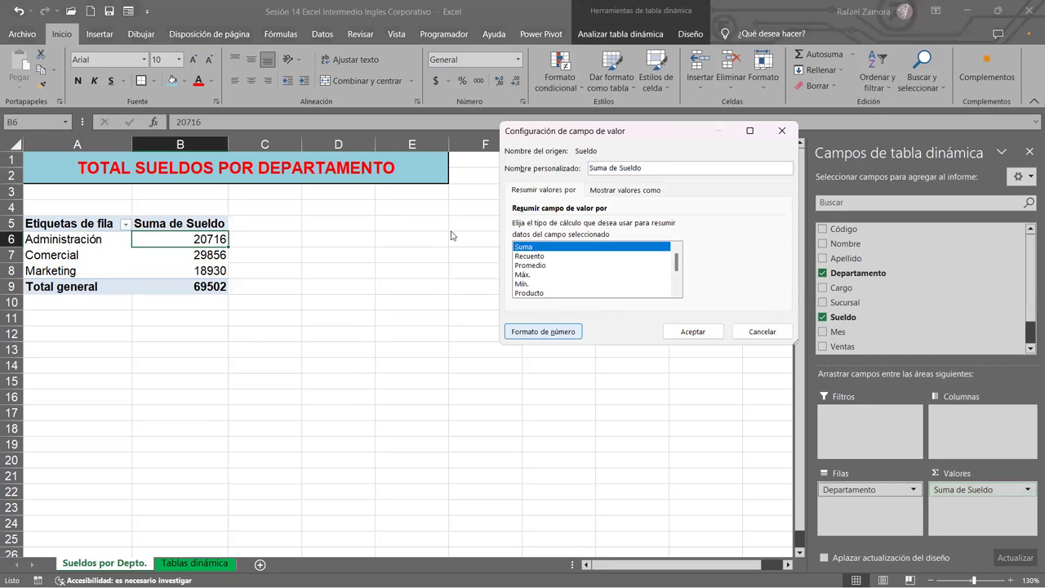
left_click(507, 155)
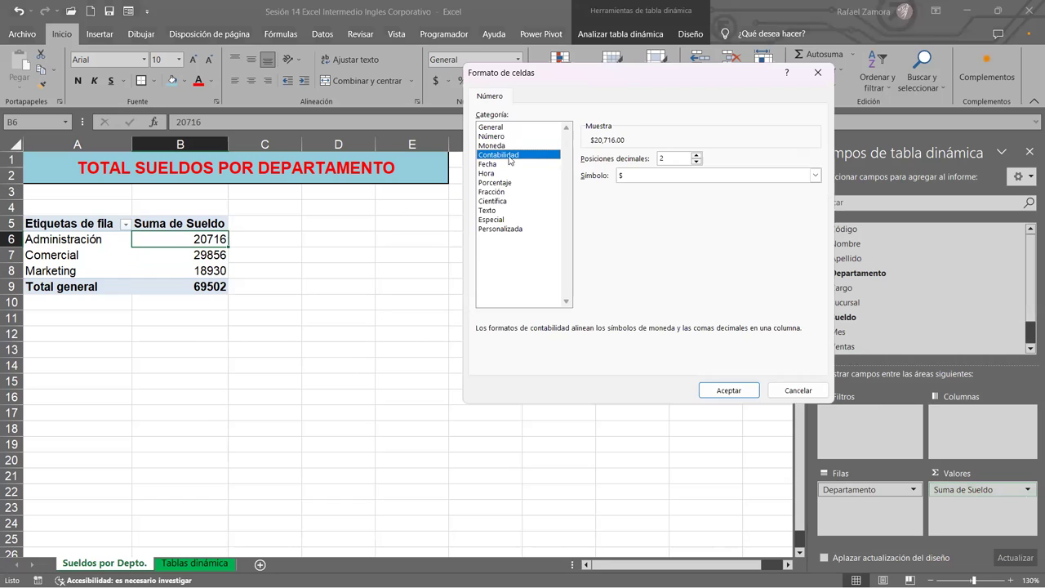
left_click(713, 391)
left_click(690, 331)
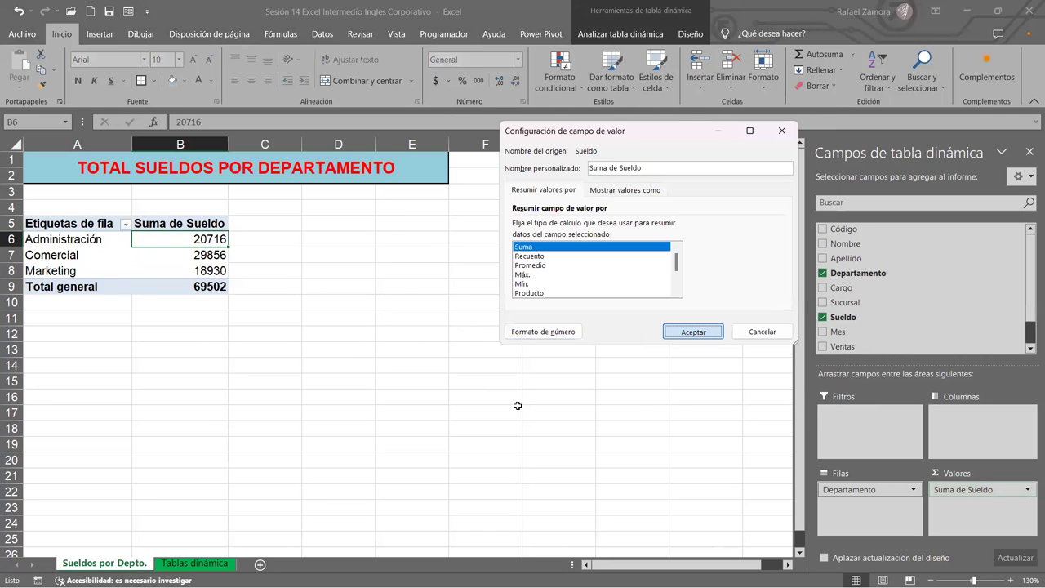
left_click(694, 34)
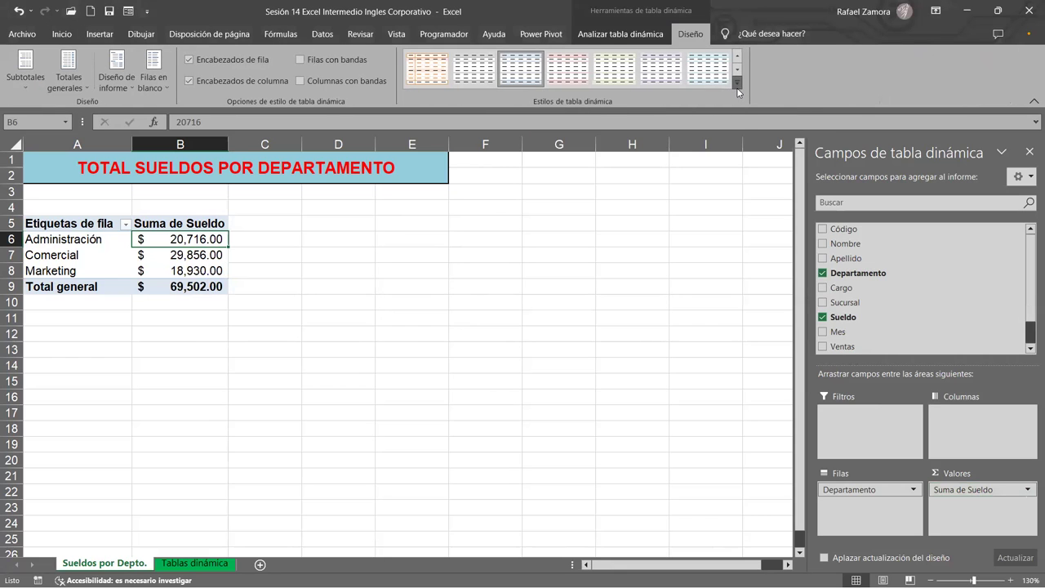
left_click(737, 85)
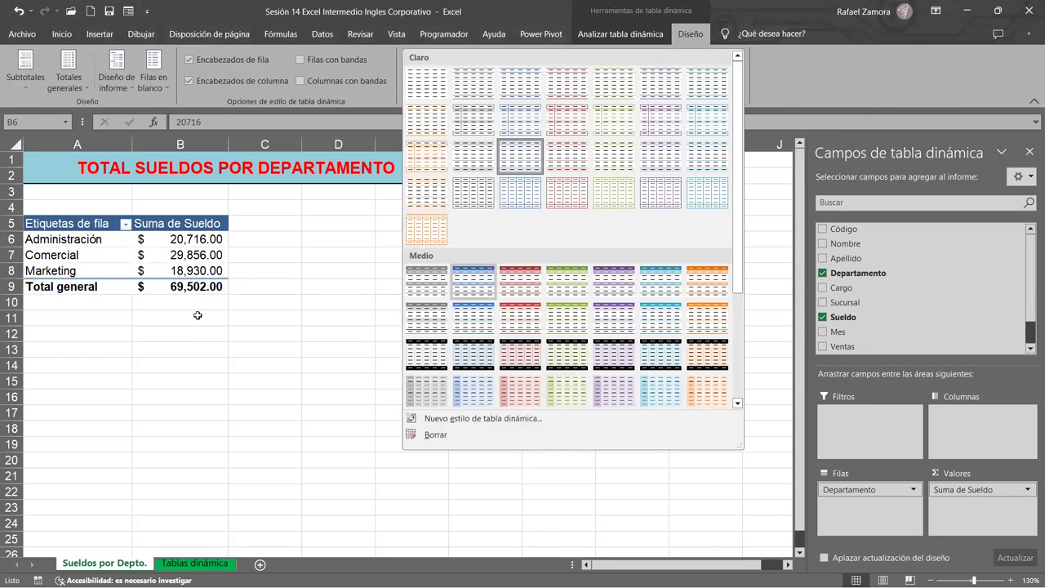
left_click(217, 350)
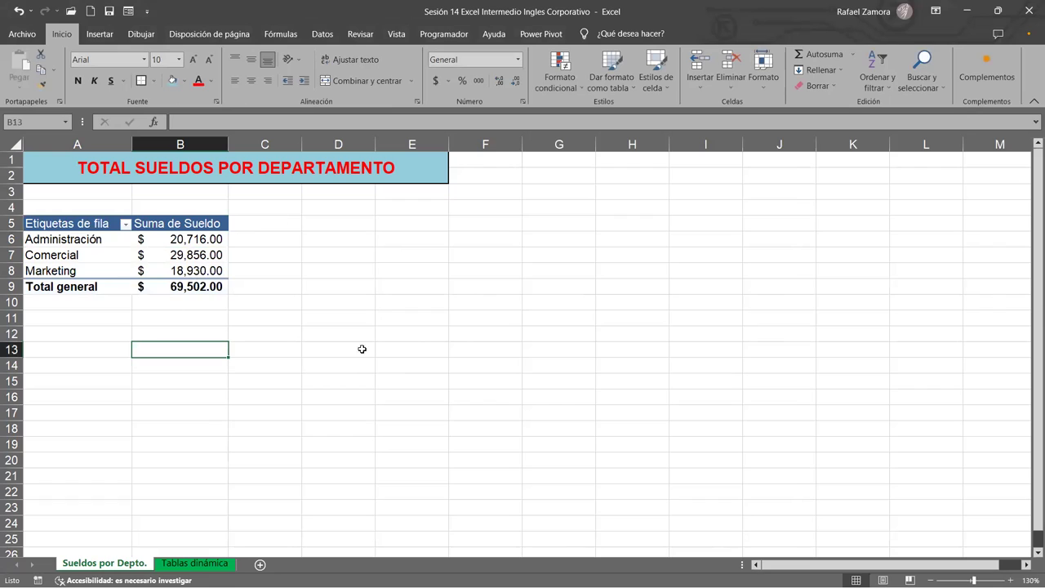
mouse_move(205, 291)
left_click(221, 264)
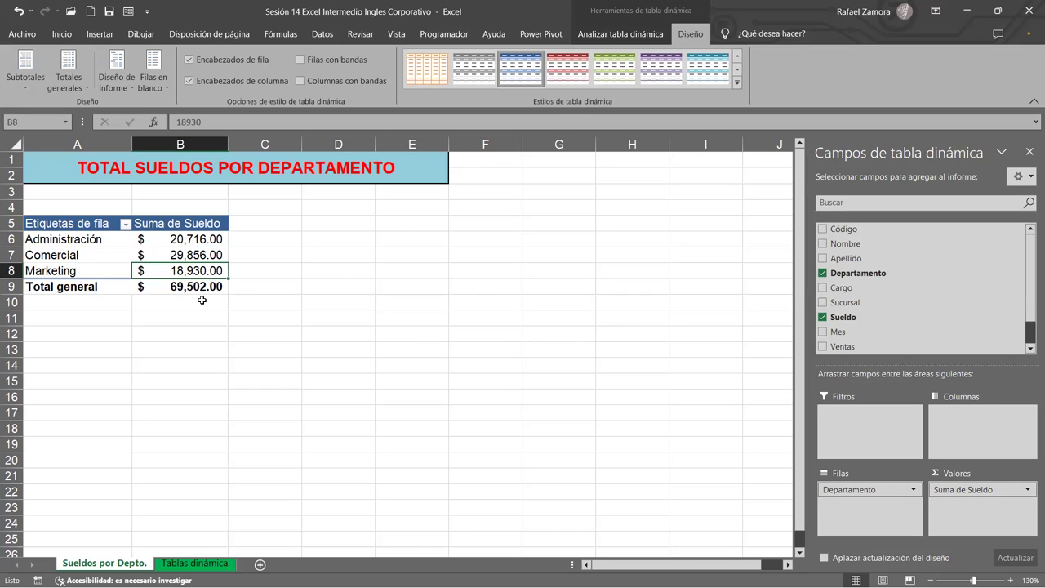
left_click(196, 242)
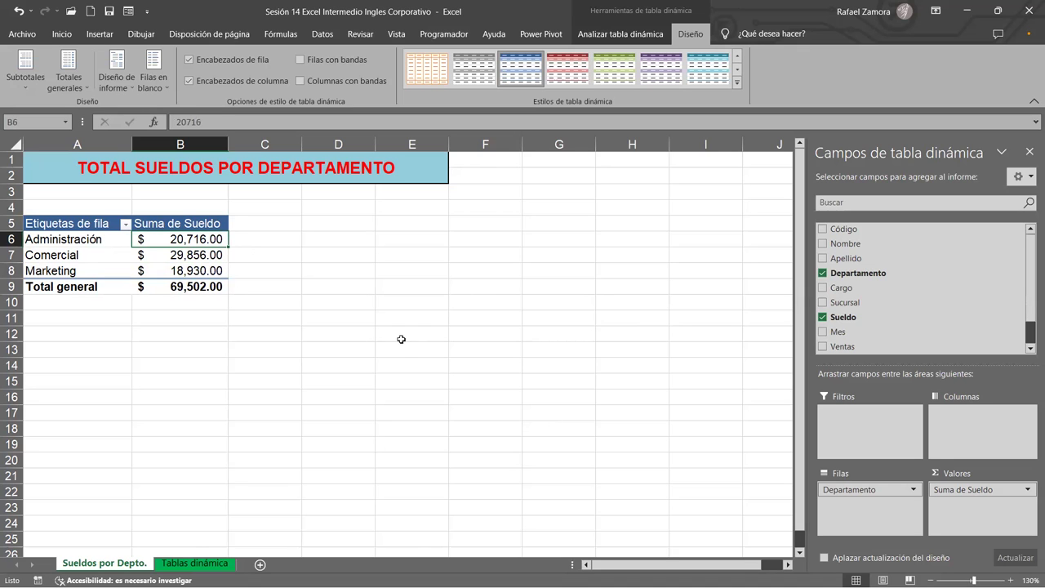
left_click(310, 333)
left_click(216, 269)
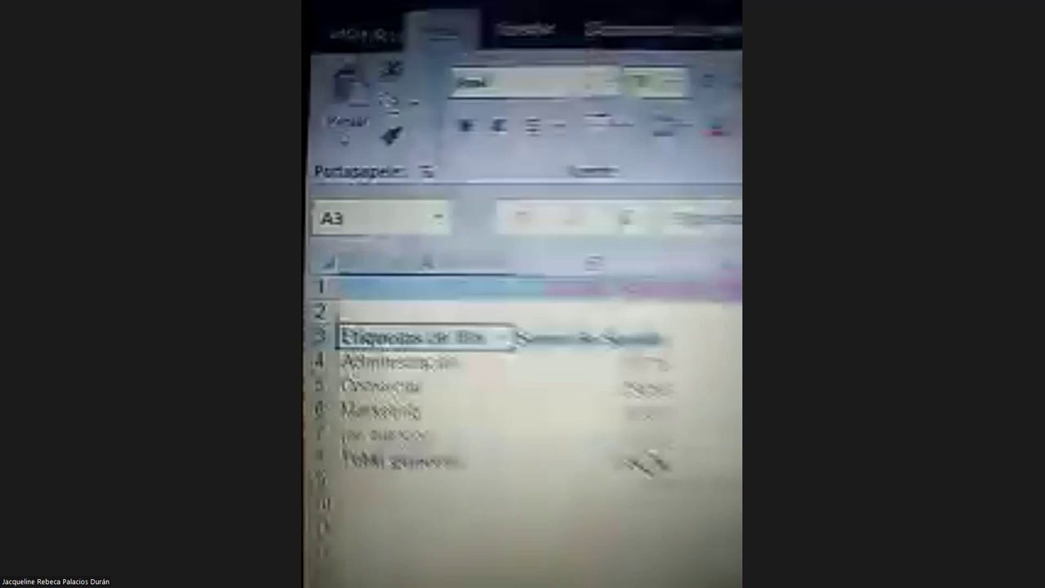
mouse_move(645, 462)
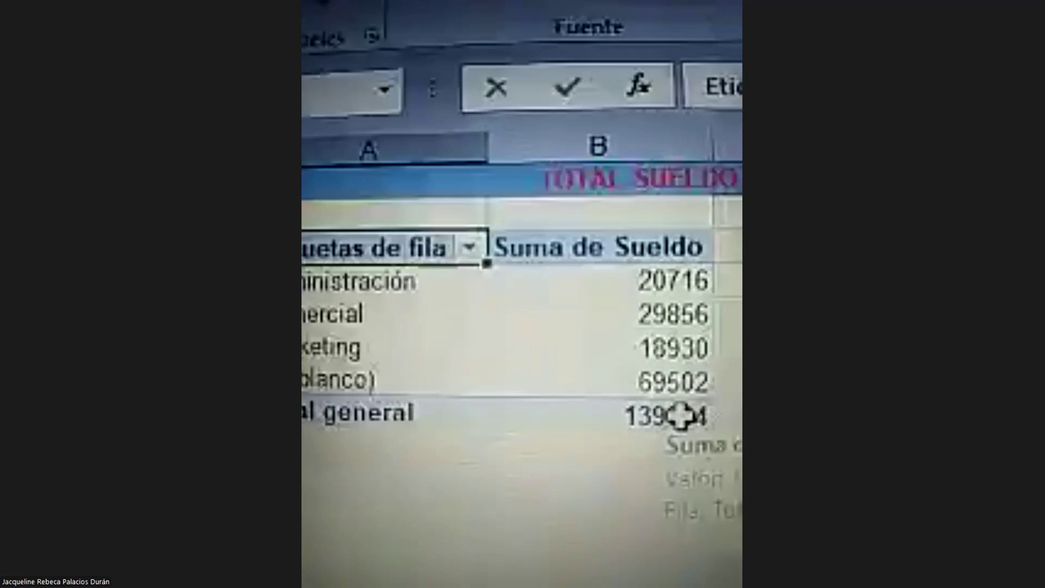
left_click(585, 391)
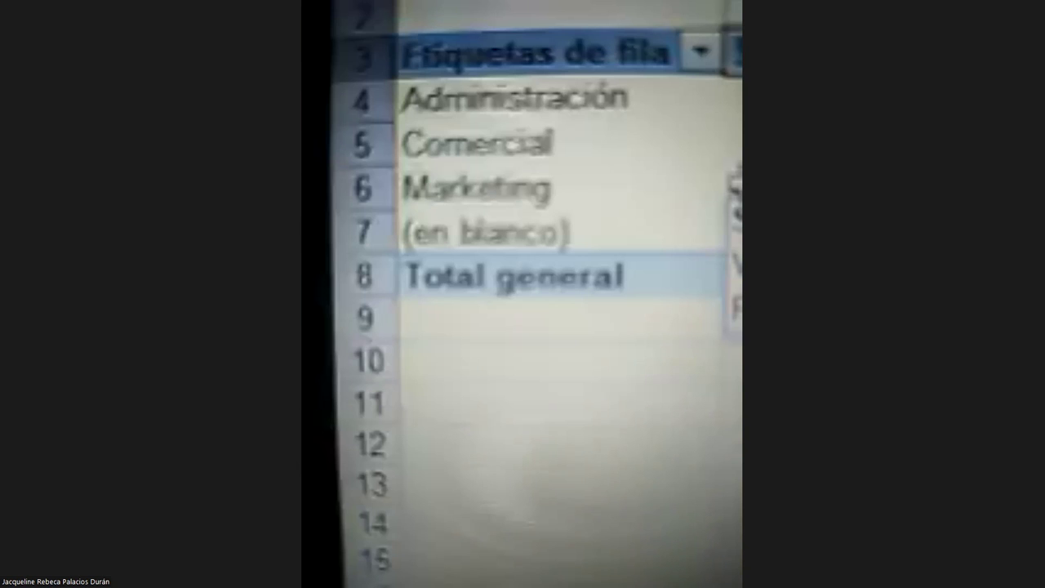
left_click(532, 241)
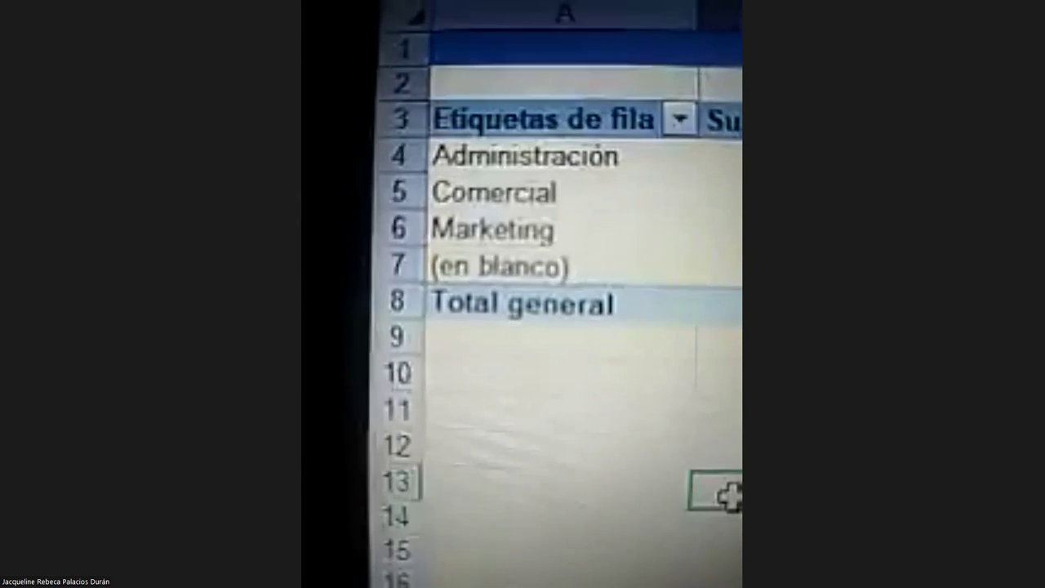
left_click(604, 232)
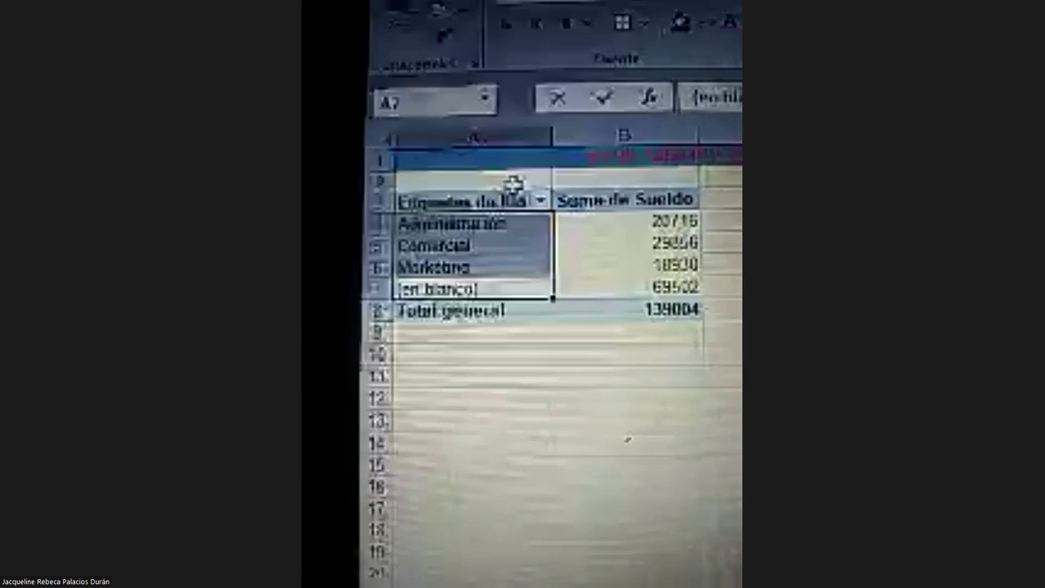
- Check the Etiquetas de fila filter list without changes, then move to the raw employee data sheet
left_click(545, 204)
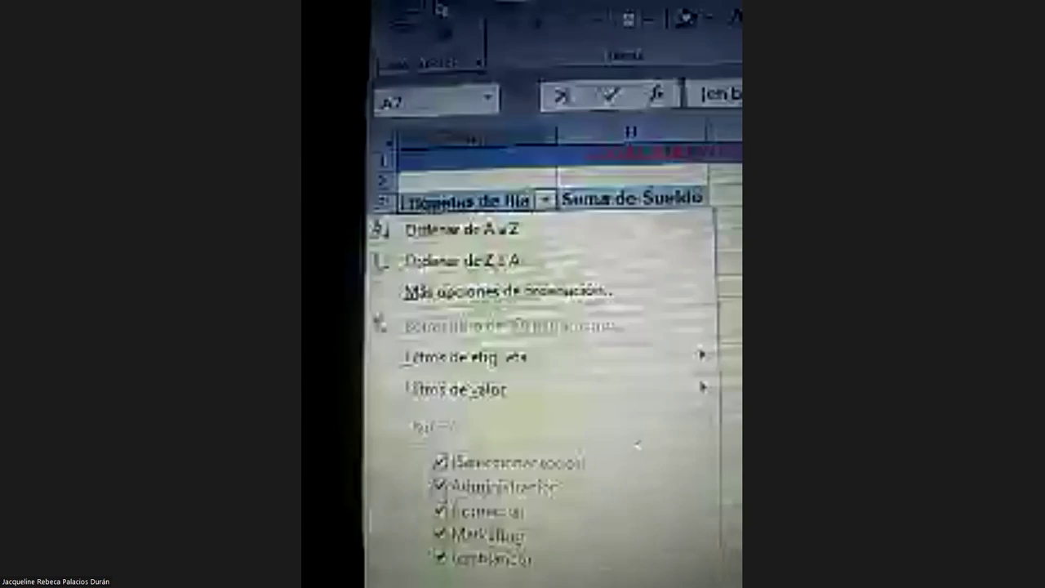
key("Escape")
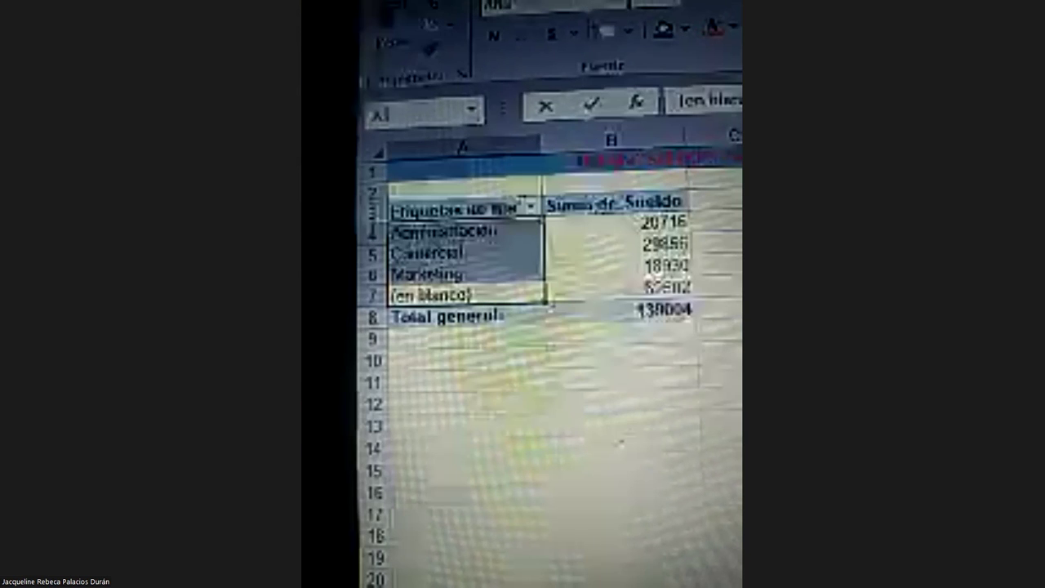
key("ctrl+Page_Down")
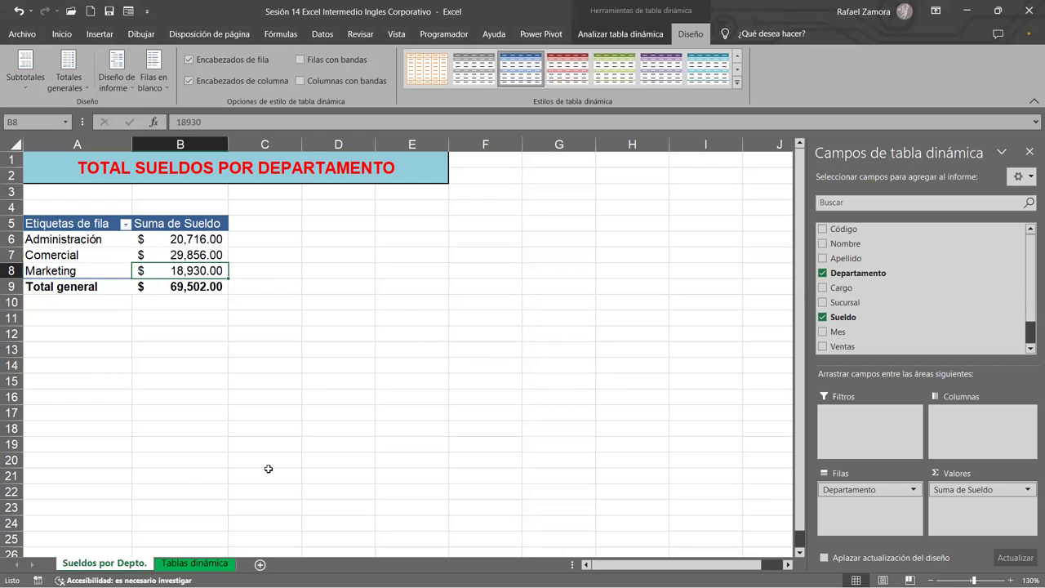
left_click(213, 553)
left_click(213, 562)
left_click(346, 382)
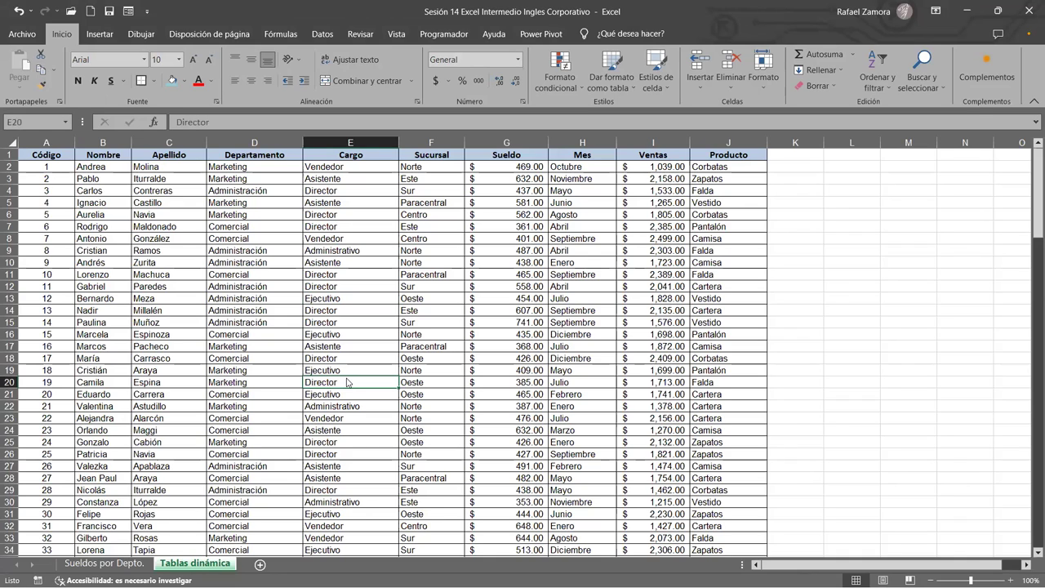
left_click(137, 563)
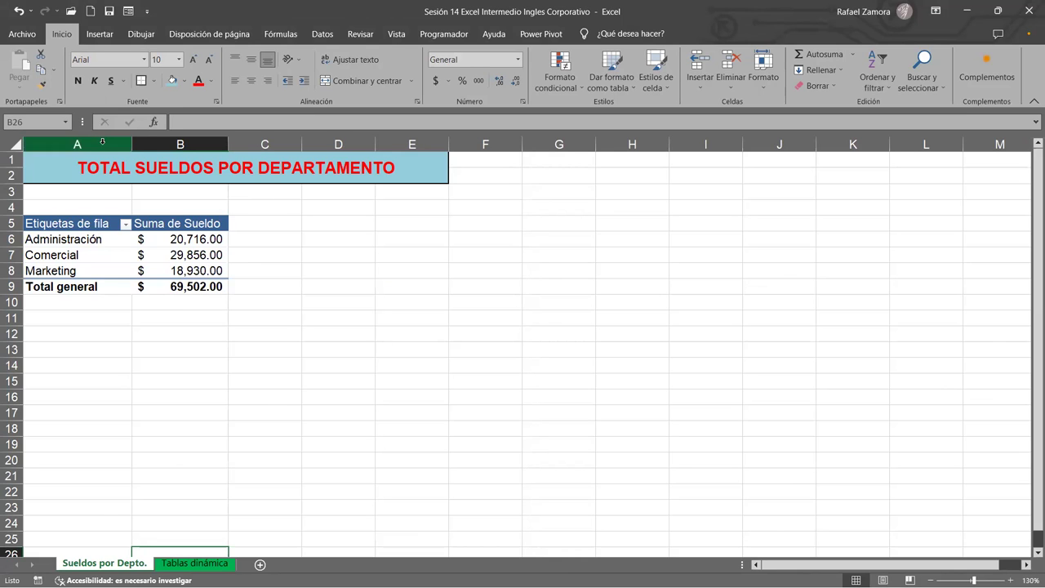
- Save a copy to Este PC with ' bak' appended to the file name
left_click(29, 39)
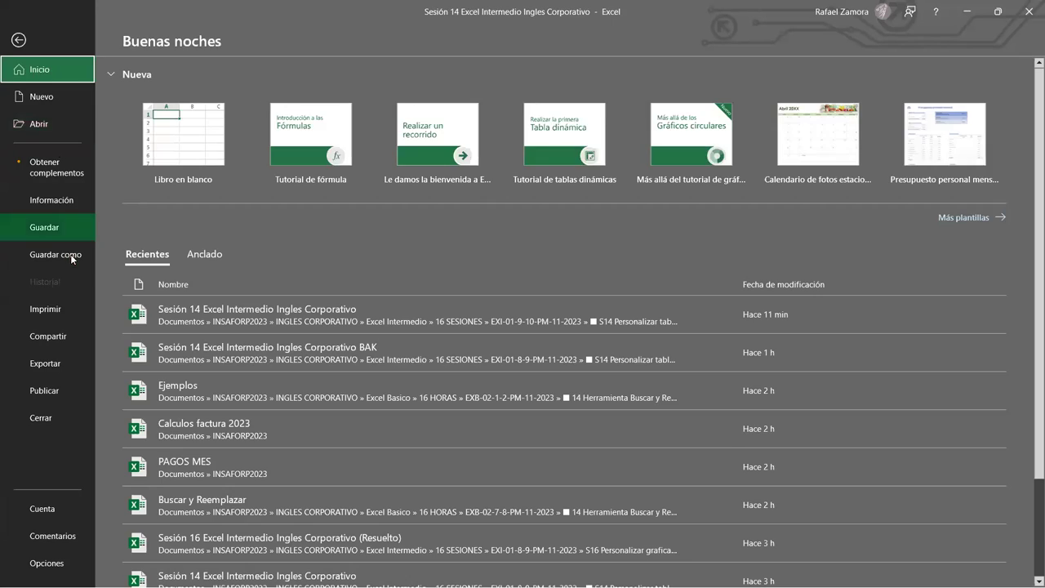
left_click(70, 255)
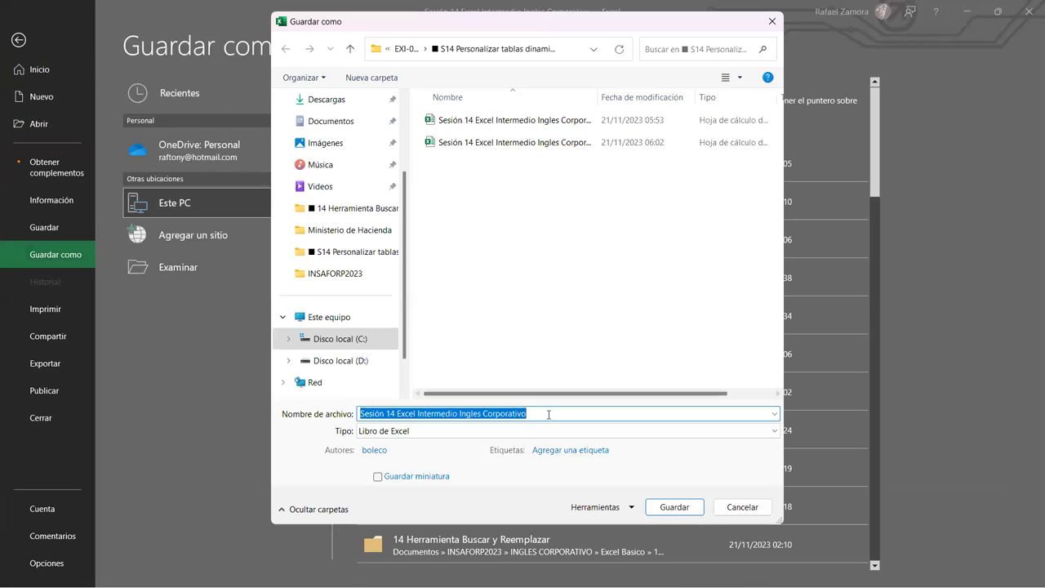
left_click(549, 414)
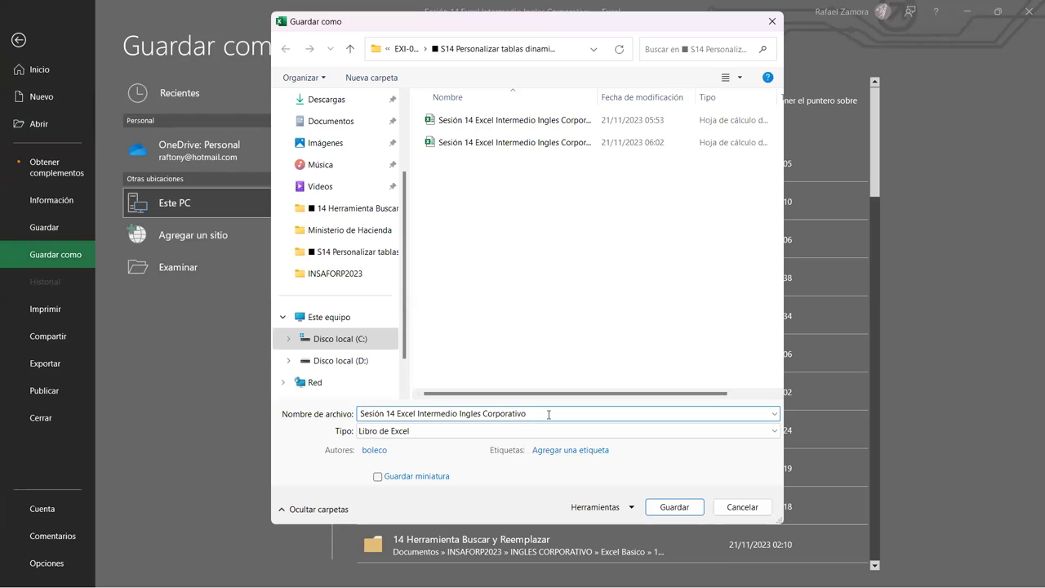
type("bak")
key("ctrl+a")
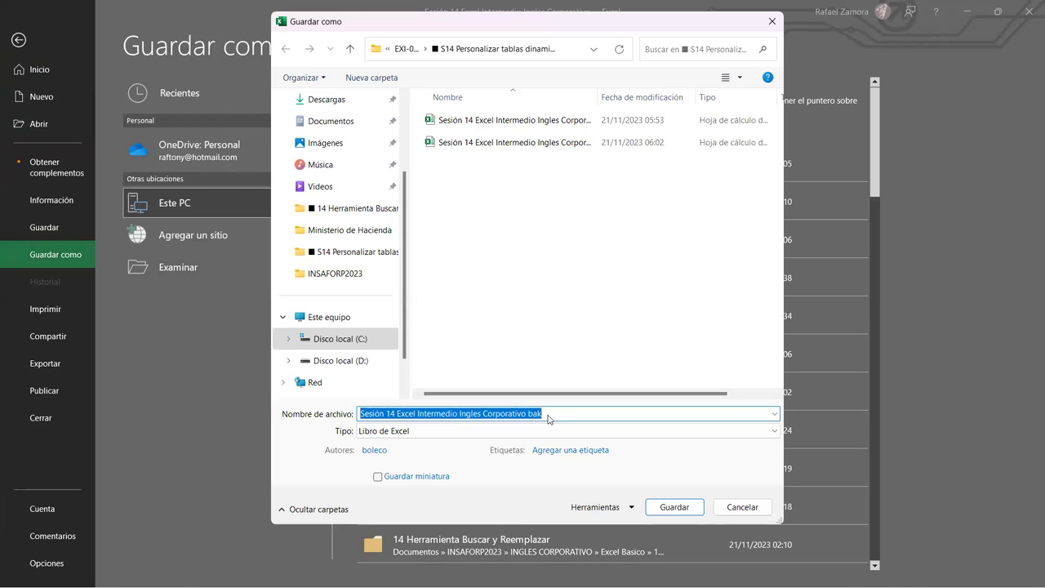
key("Return")
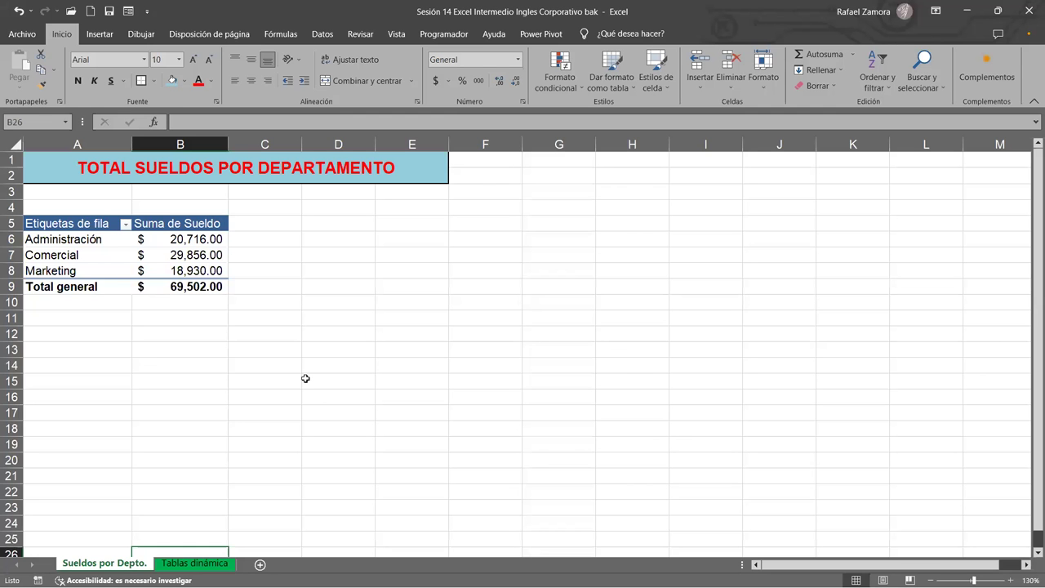
- From the Tablas dinámica sheet, insert empty pivot TablaDinámica15 on new sheet Hoja2
left_click(194, 562)
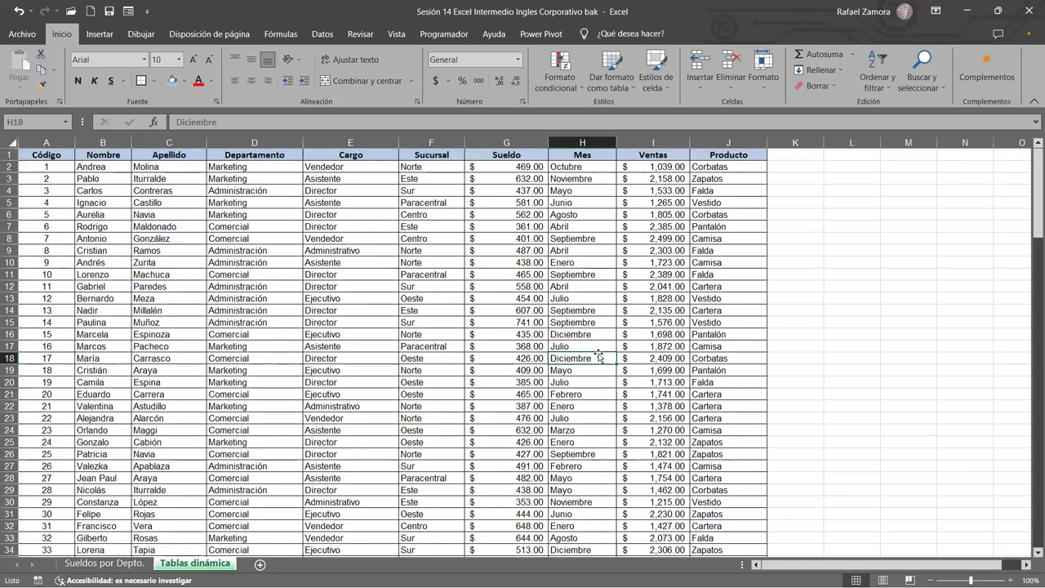
left_click(102, 34)
left_click(27, 72)
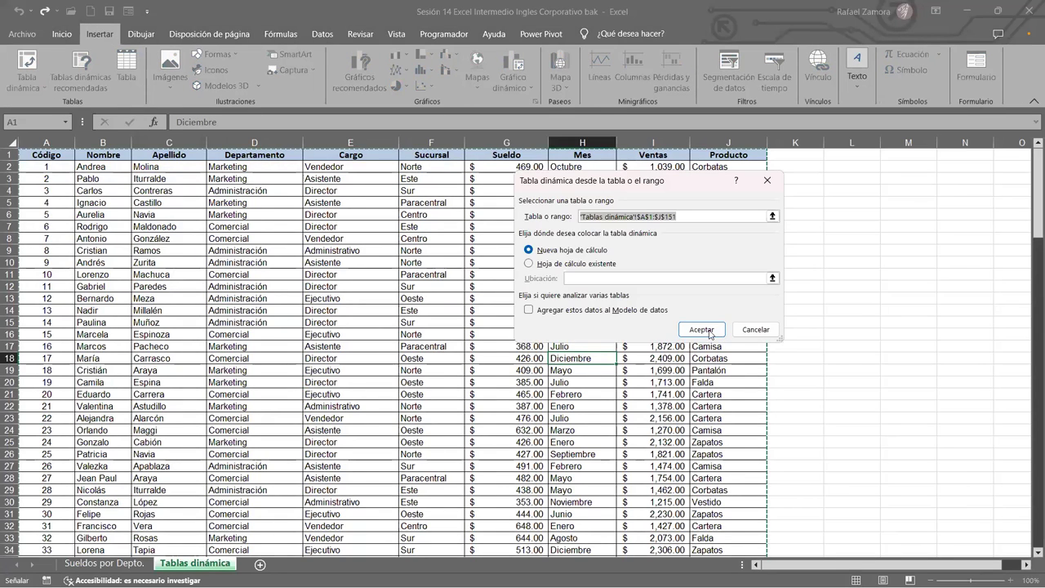
left_click(709, 332)
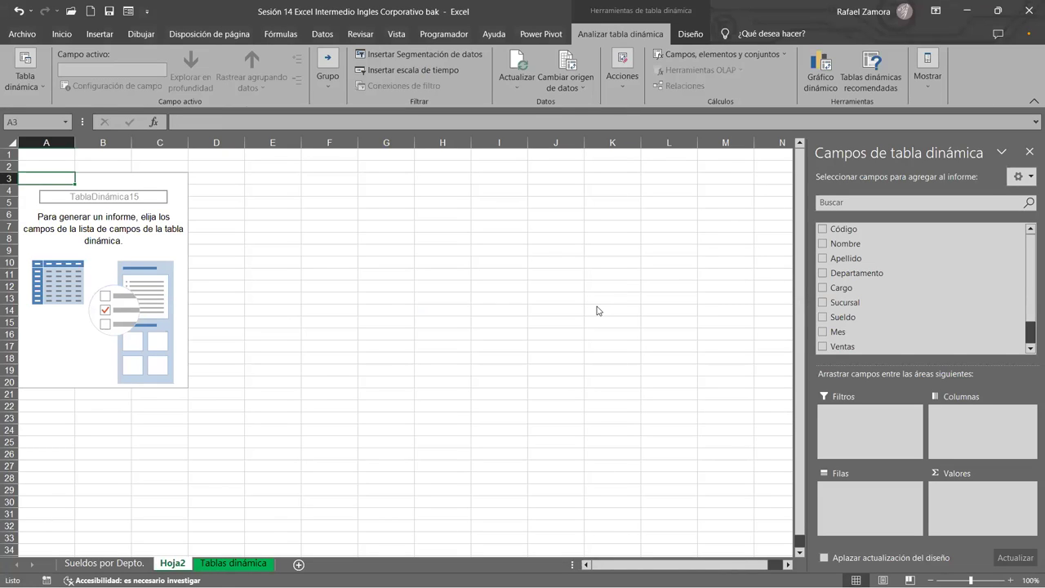
- Insert a blank row at row 3 on Hoja2 to push the new pivot down
left_click(10, 178)
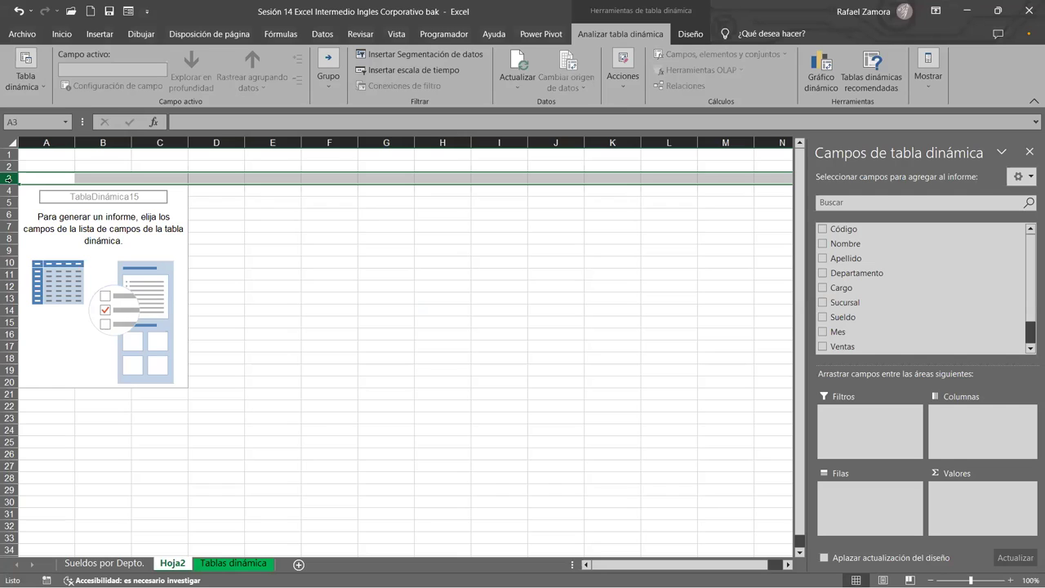
key("ctrl+plus")
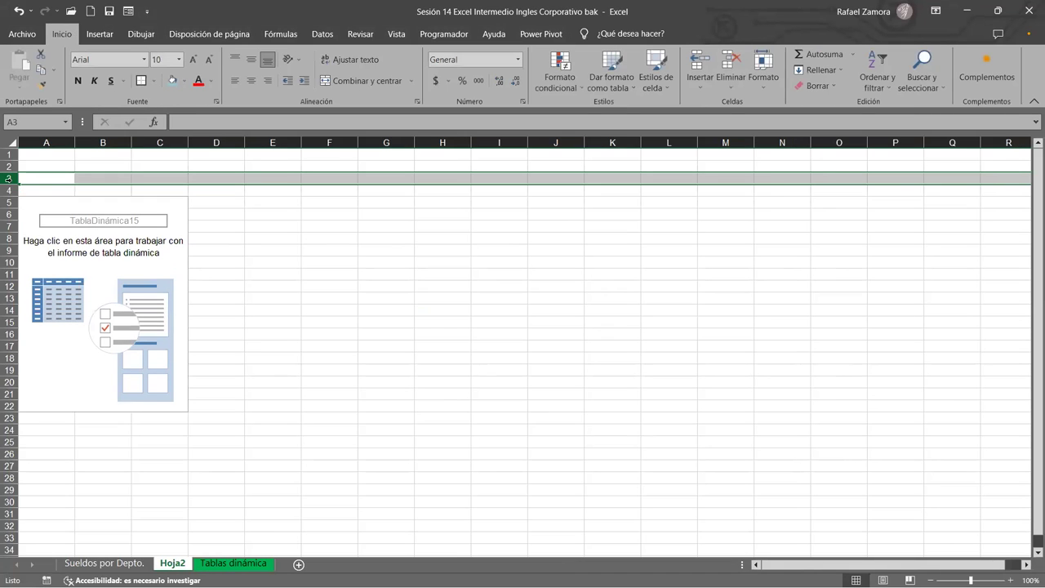
left_click(333, 444)
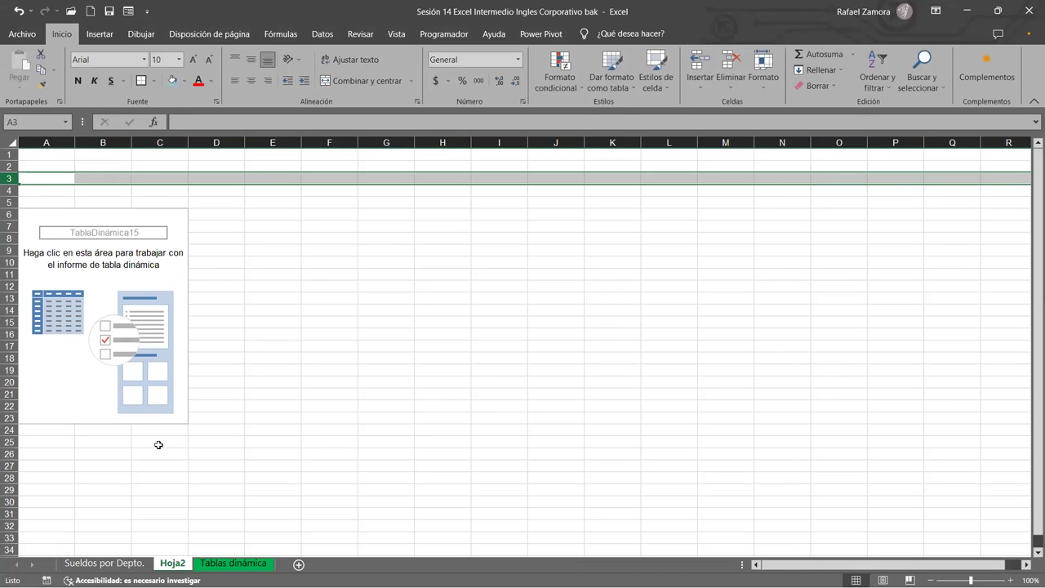
- Copy the TOTAL SUELDOS POR DEPARTAMENTO banner from Sueldos por Depto. into Hoja2's A1
left_click(126, 560)
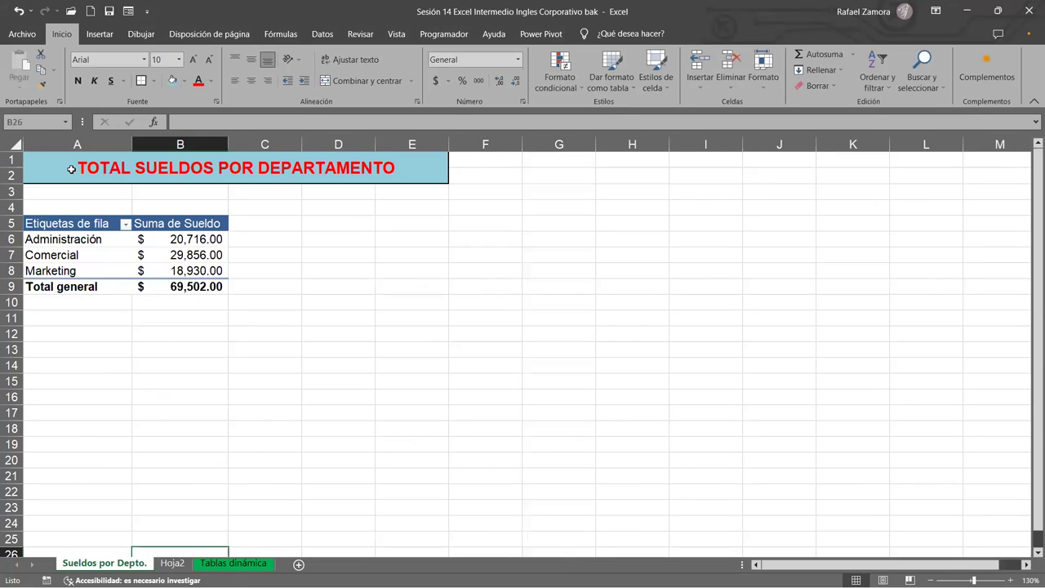
left_click(71, 166)
key("ctrl+c")
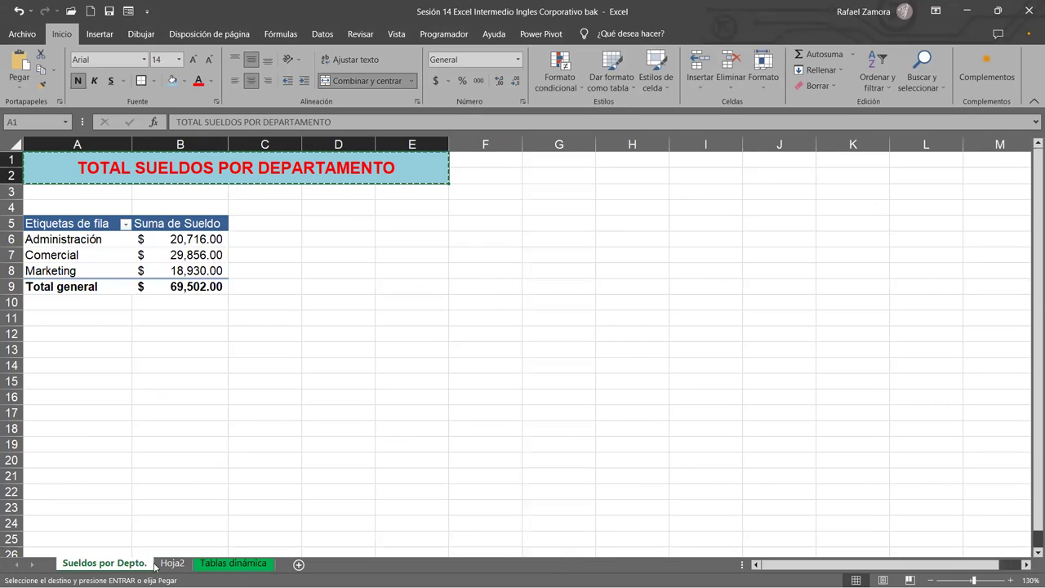
key("ctrl+Page_Down")
left_click(41, 153)
key("ctrl+v")
scroll(271, 296, "up", 1)
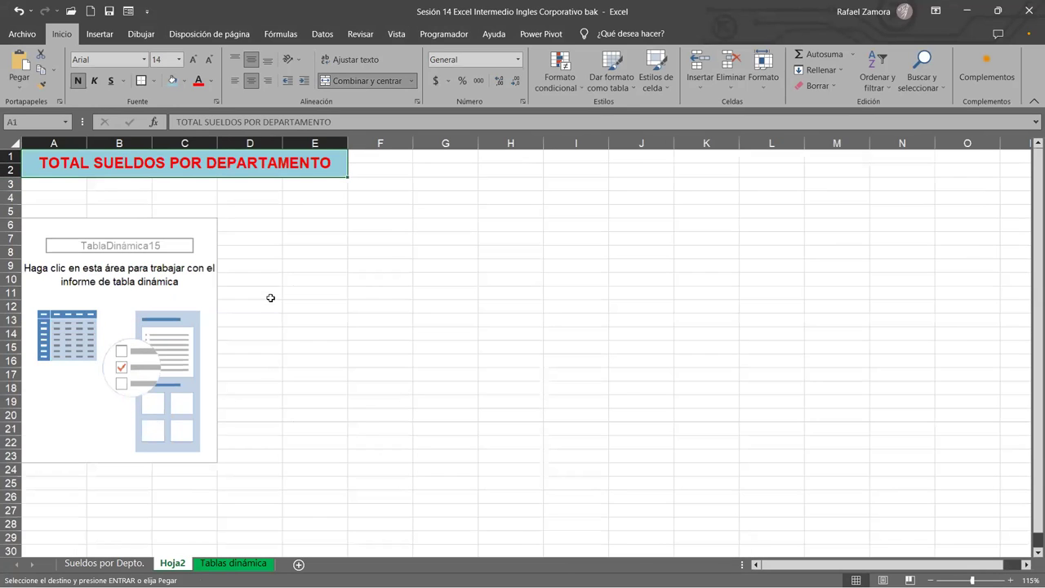
scroll(270, 298, "up", 1)
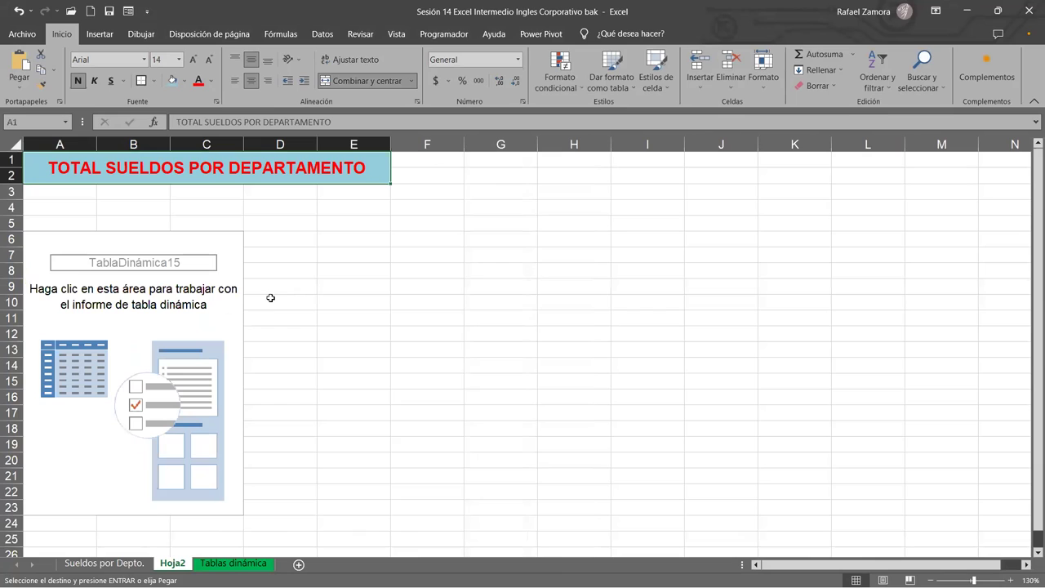
- Edit the pasted title, replacing TOTAL with PROMEDIO and DEPARTAMENTO with SUCURSAL
double_click(250, 172)
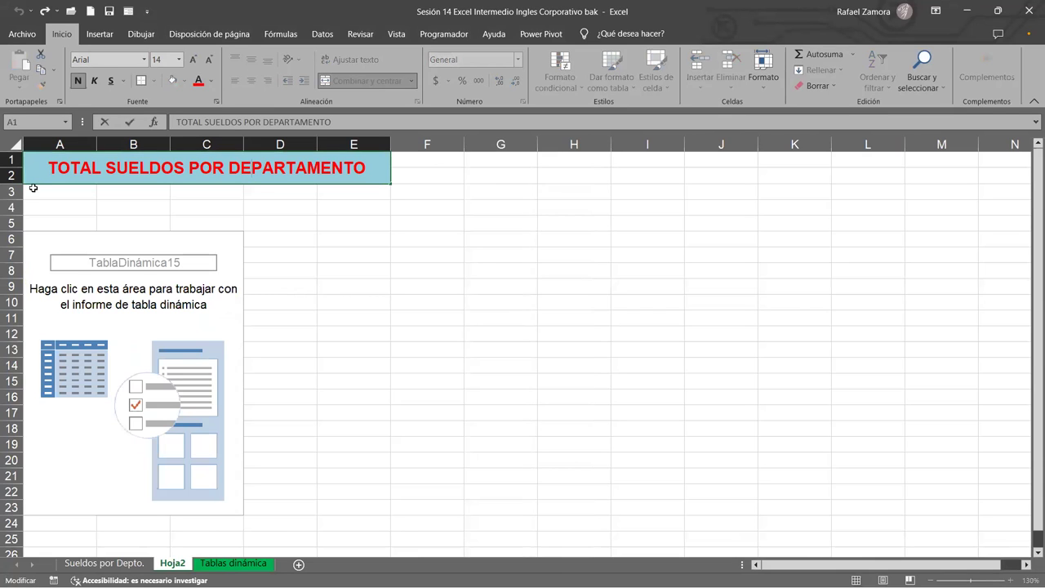
double_click(104, 173)
type("PROMEDIO")
left_click_drag(253, 168, 413, 180)
type("SUC")
type("URSA")
type("L")
key("Return")
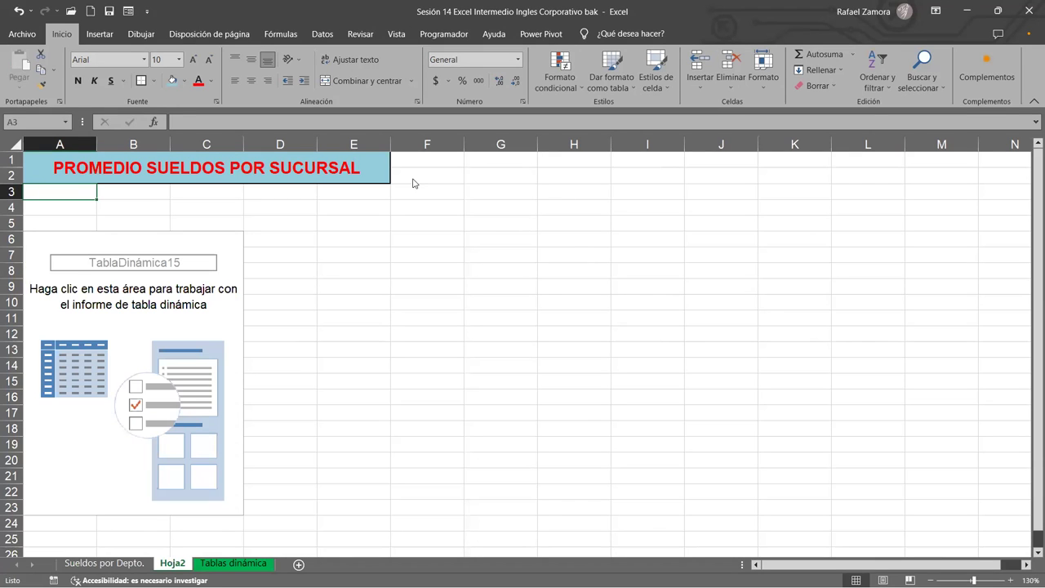
- Put Sucursal in the pivot rows and Sueldo in values, summing six branches to 69502
left_click(156, 316)
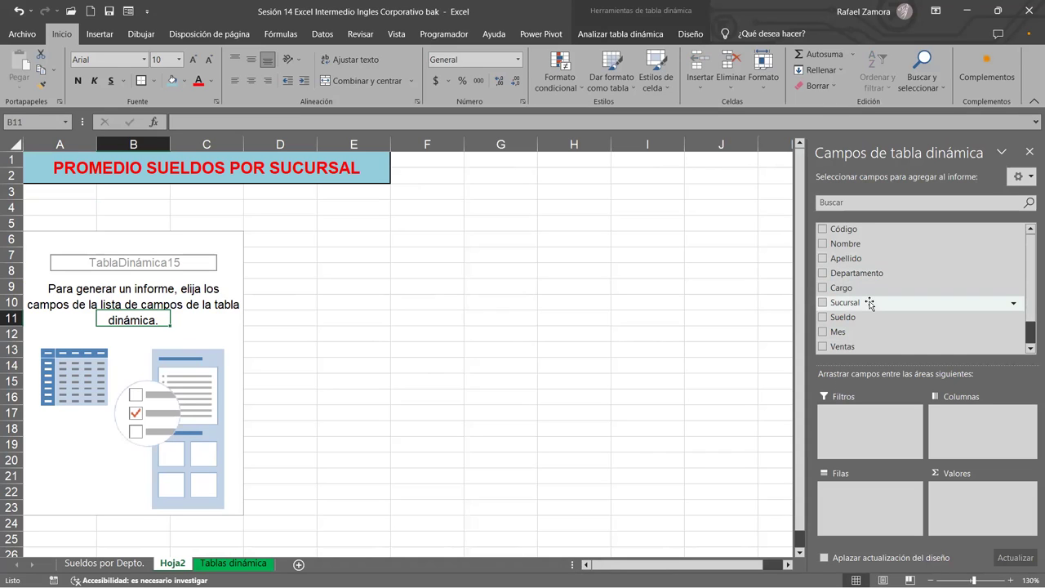
left_click_drag(871, 303, 882, 515)
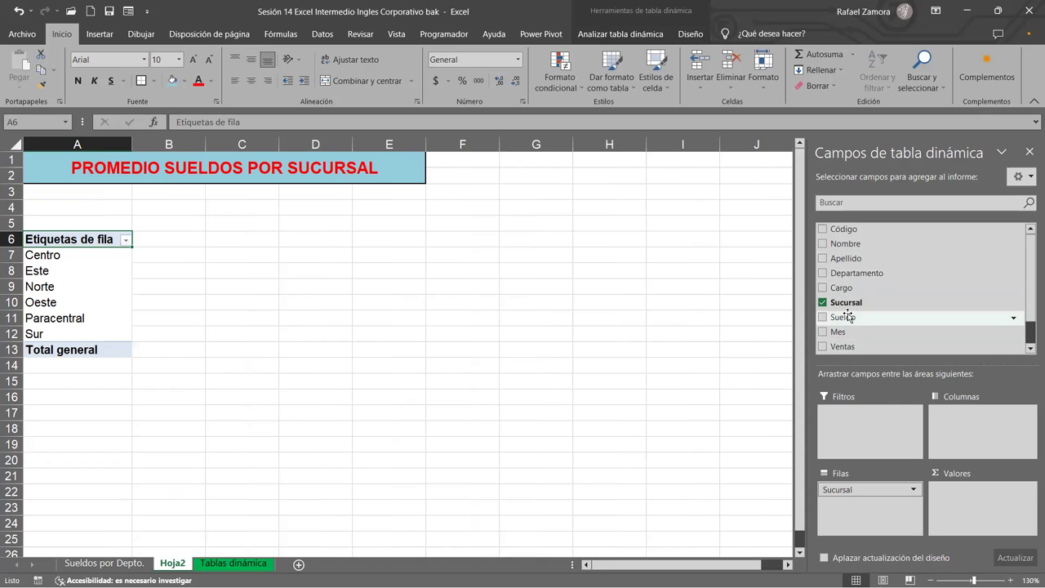
mouse_move(847, 315)
left_mouse_down()
mouse_move(910, 378)
mouse_move(982, 497)
left_mouse_up()
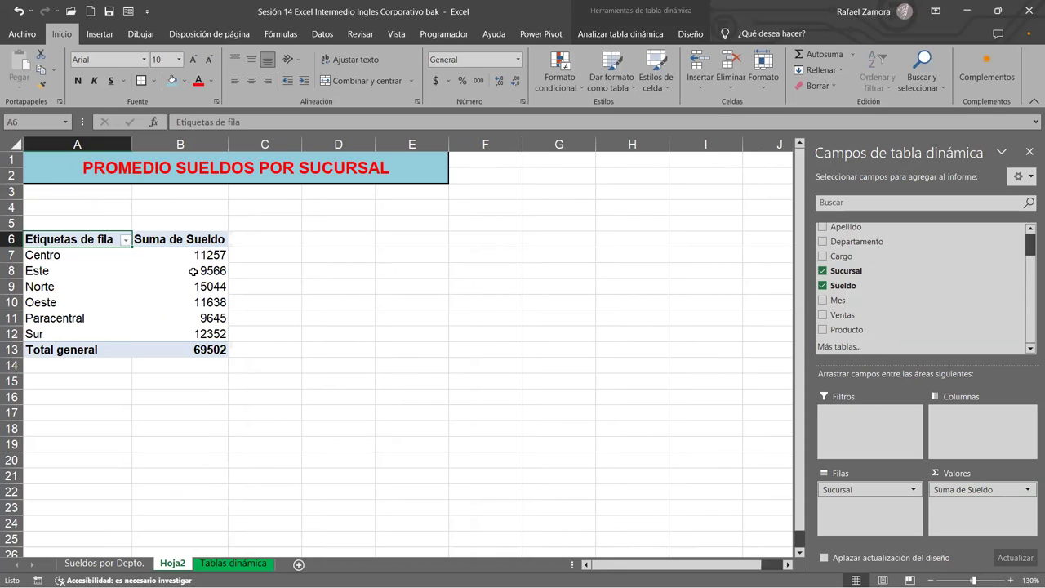
- Apply the red Medium pivot table style with a dark red header to the Sucursal pivot
left_click(170, 287)
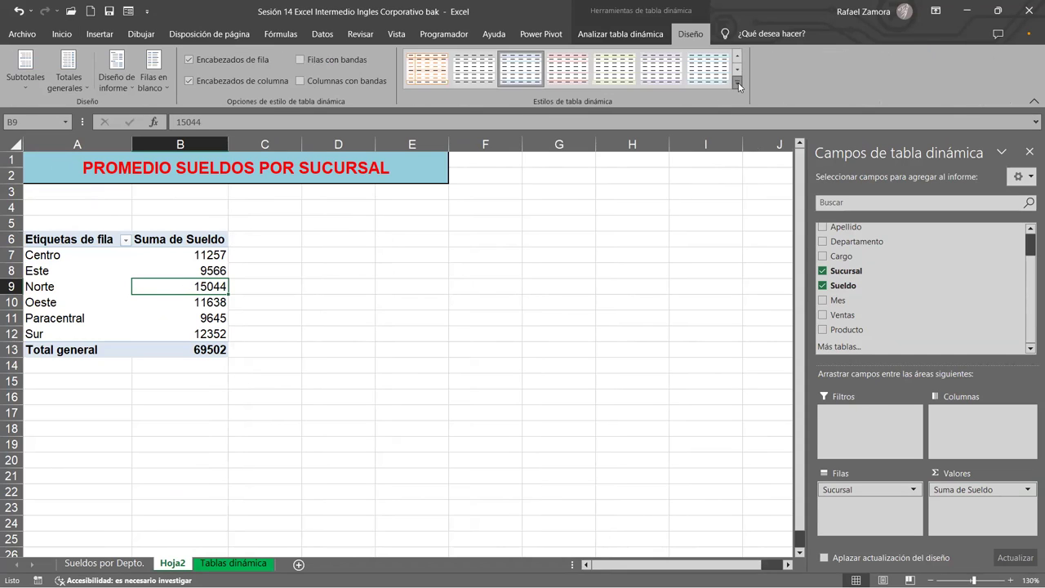
left_click(738, 86)
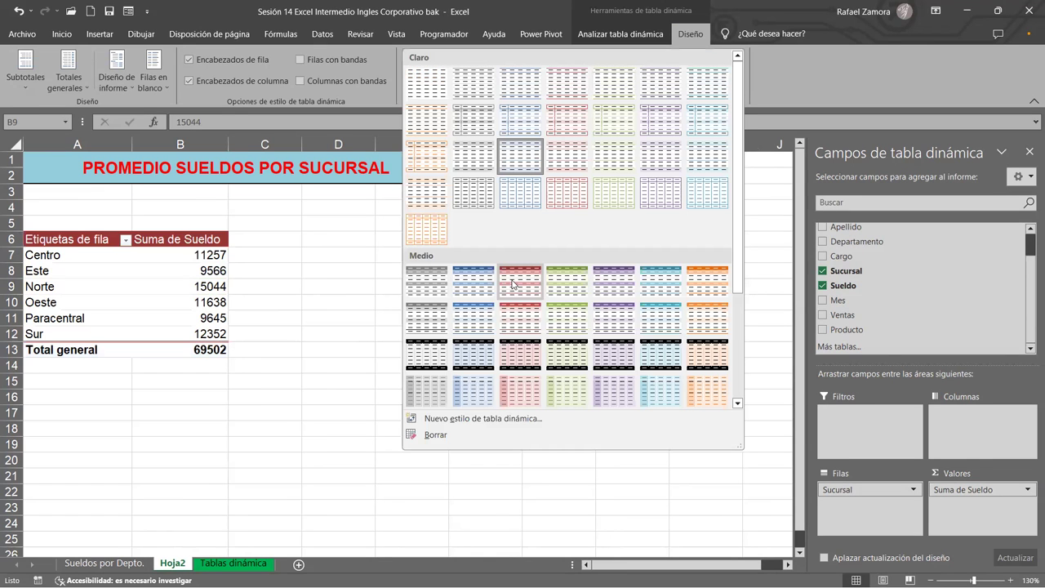
left_click(513, 284)
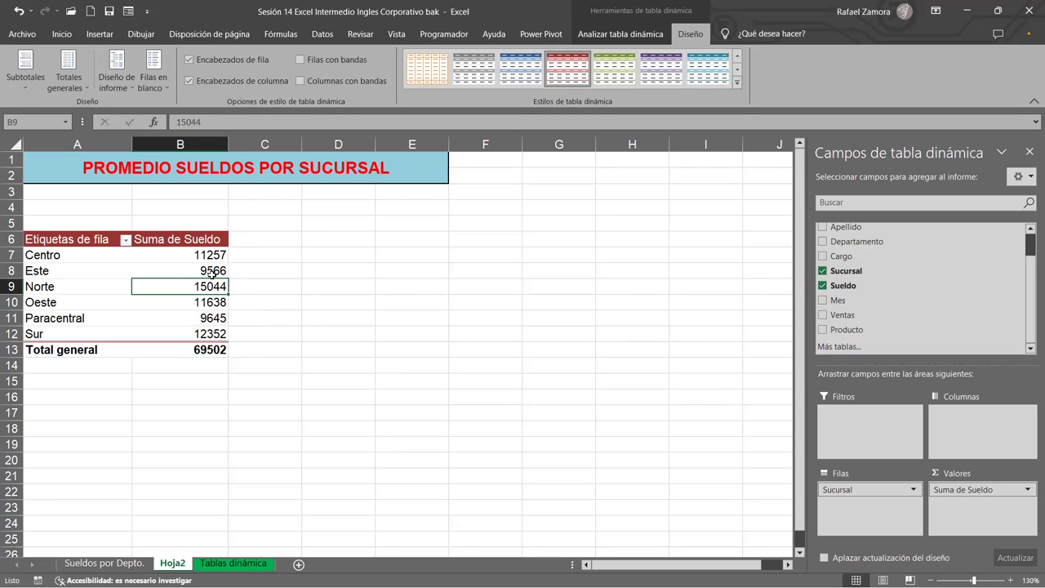
- Format Suma de Sueldo as Contabilidad with $ and 2 decimals, totalling $69,502.00
key("Up")
key("shift+F10")
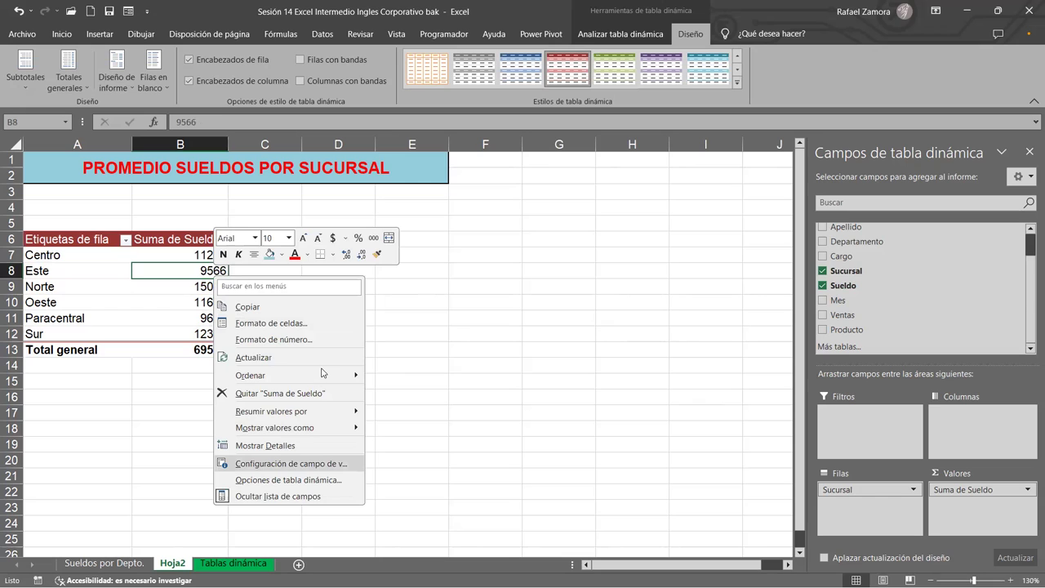
key("Return")
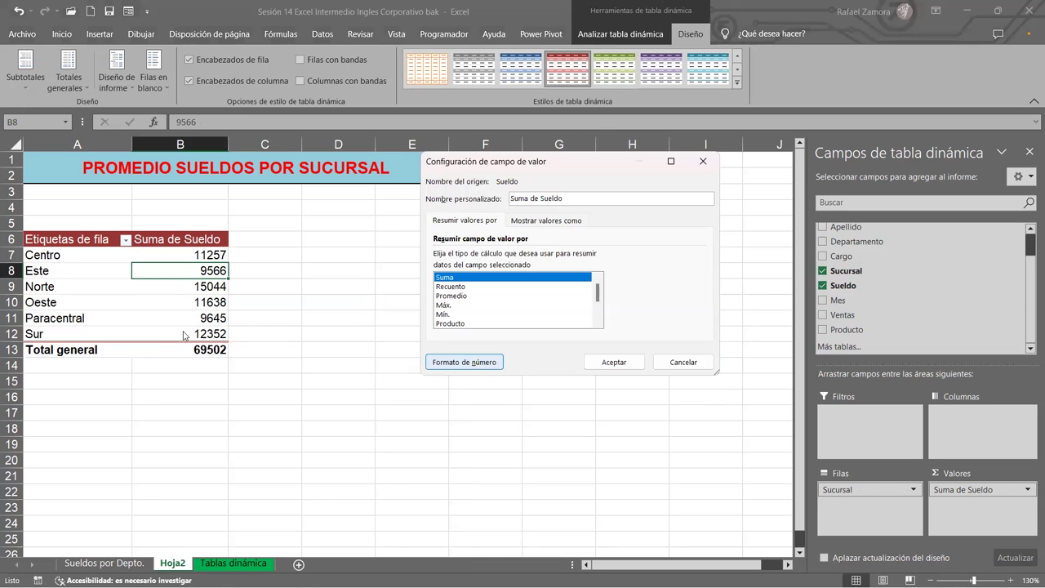
key("alt+n")
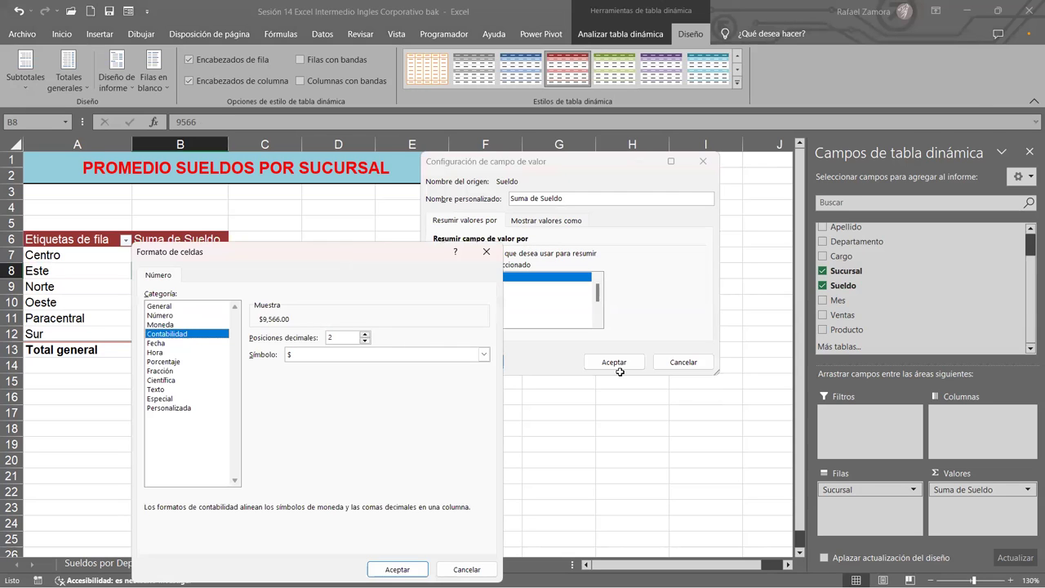
key("Return")
key("Return")
left_click(226, 415)
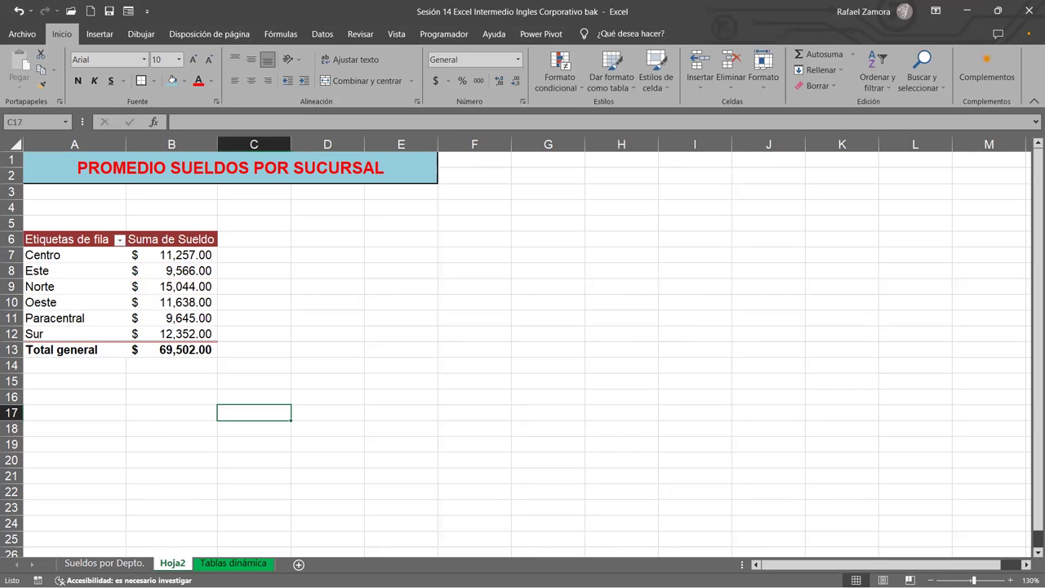
- Compare with Sueldos por Depto., then rename Hoja2 to 'Sueldos por Suc.' by swapping Depto for Suc
left_click(129, 563)
left_click(173, 563)
left_click(127, 563)
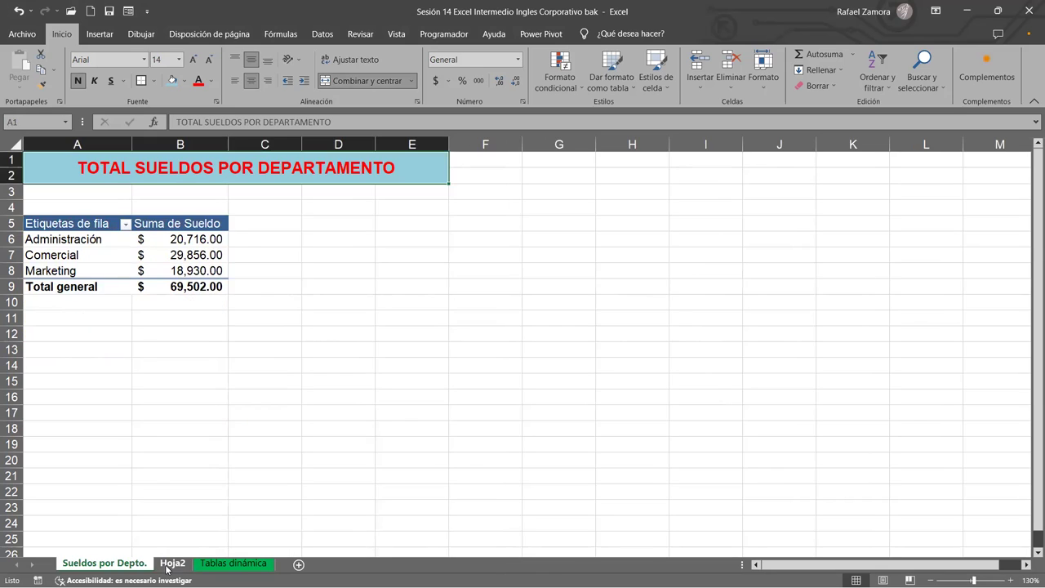
left_click(171, 564)
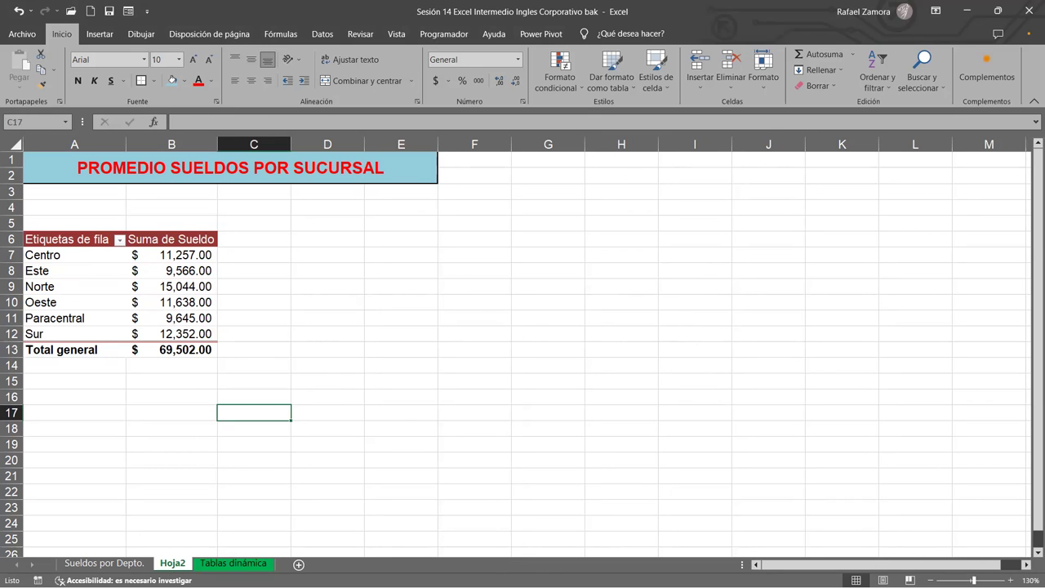
left_click(124, 563)
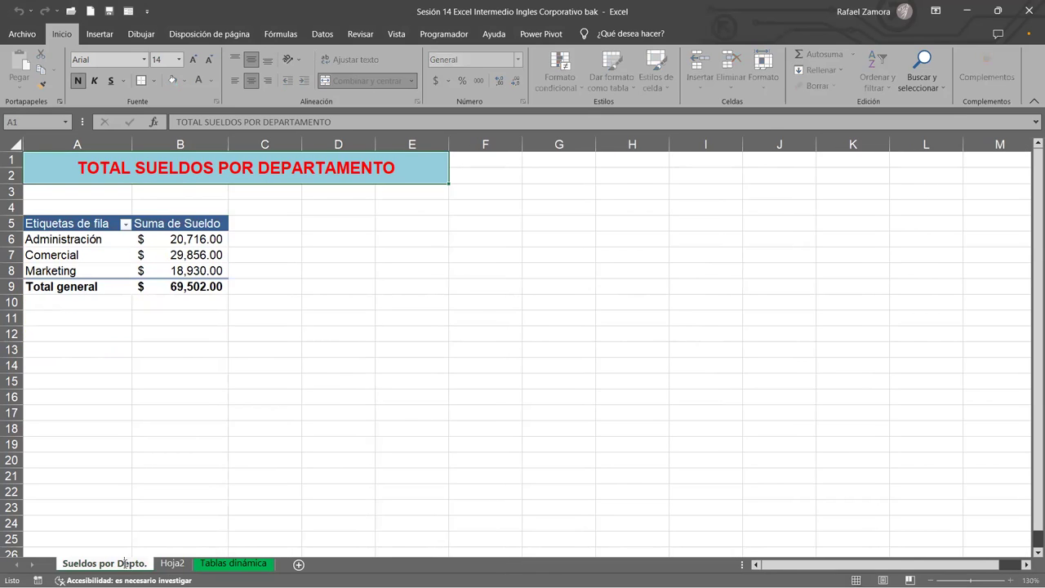
left_click(173, 565)
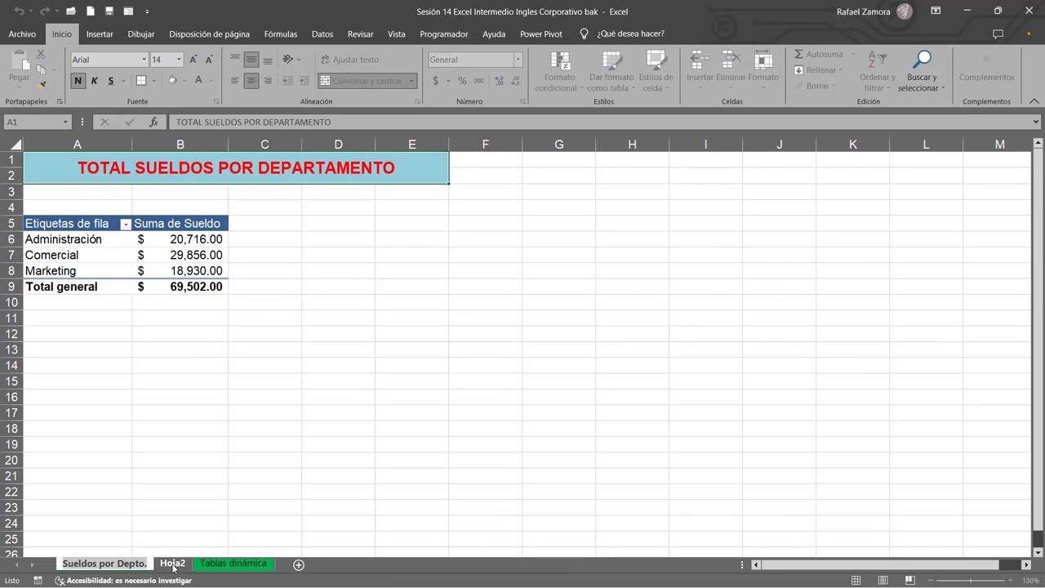
double_click(172, 563)
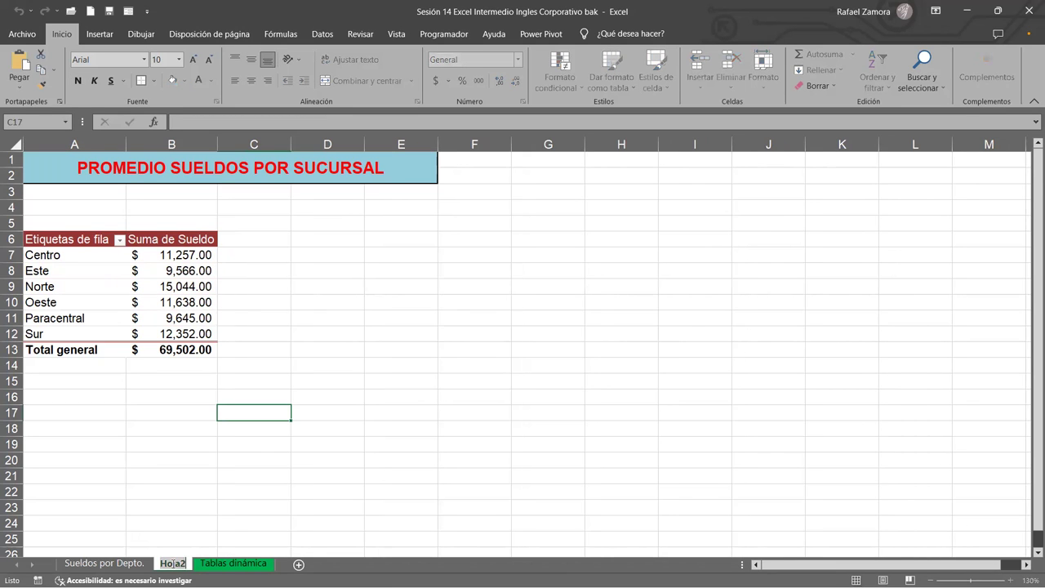
type("Sueldos por Depto.")
left_click_drag(216, 563, 243, 566)
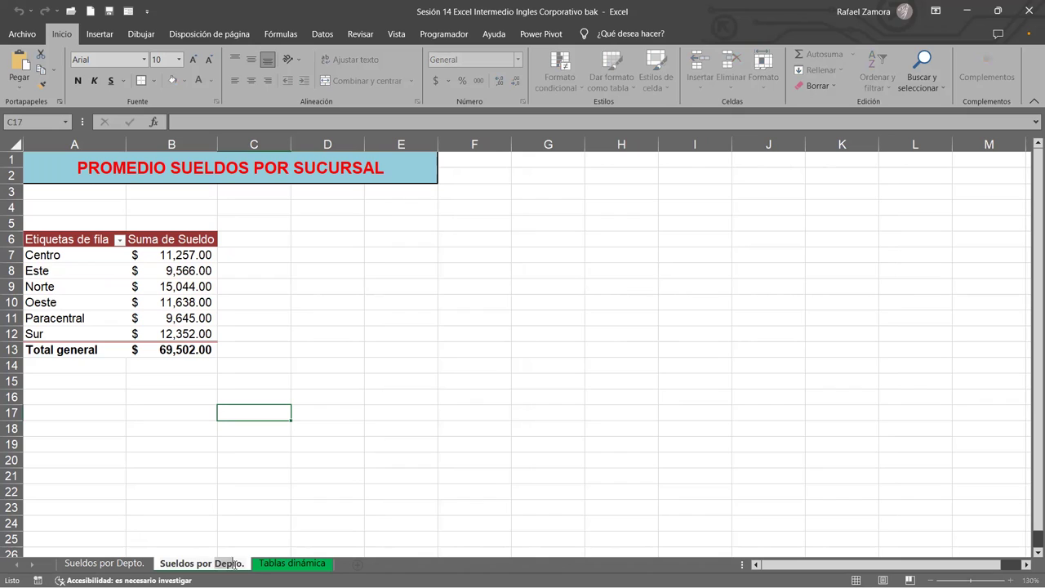
type("S")
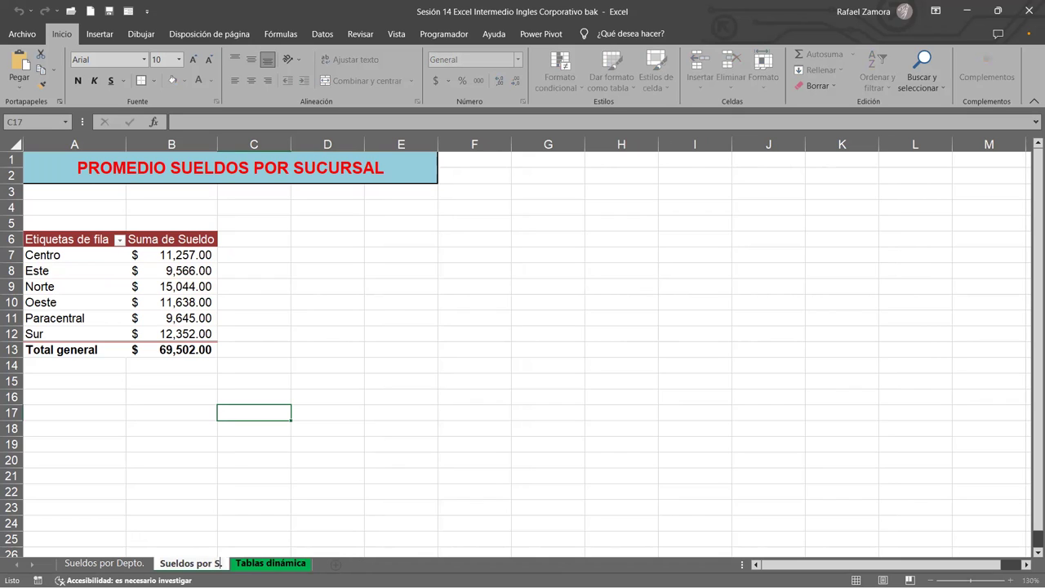
type("u")
type("c")
key("Return")
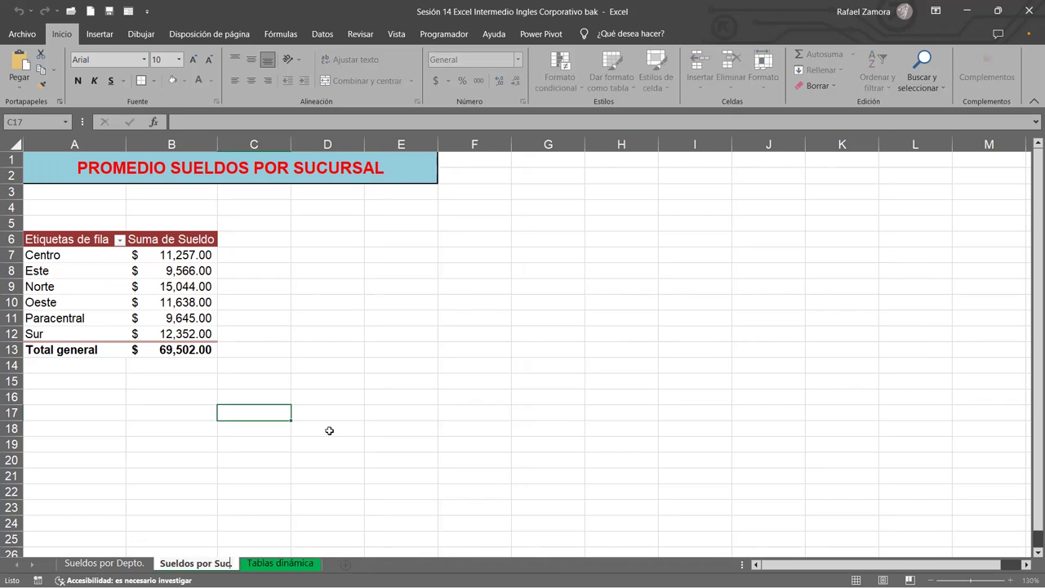
- Click into the worksheet to commit the 'Sueldos por Suc.' sheet name
left_click(442, 448)
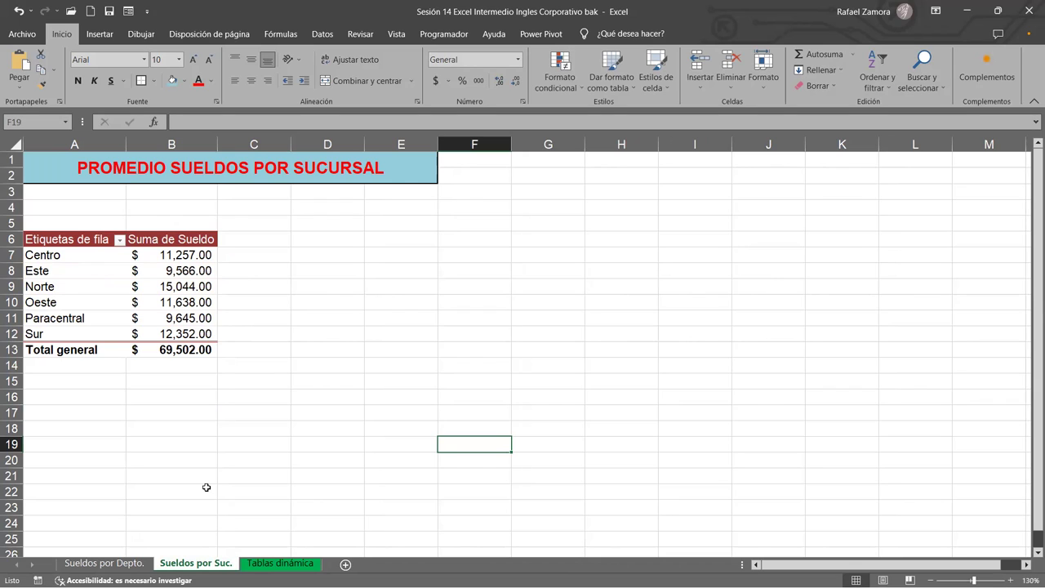
left_click_drag(207, 487, 206, 487)
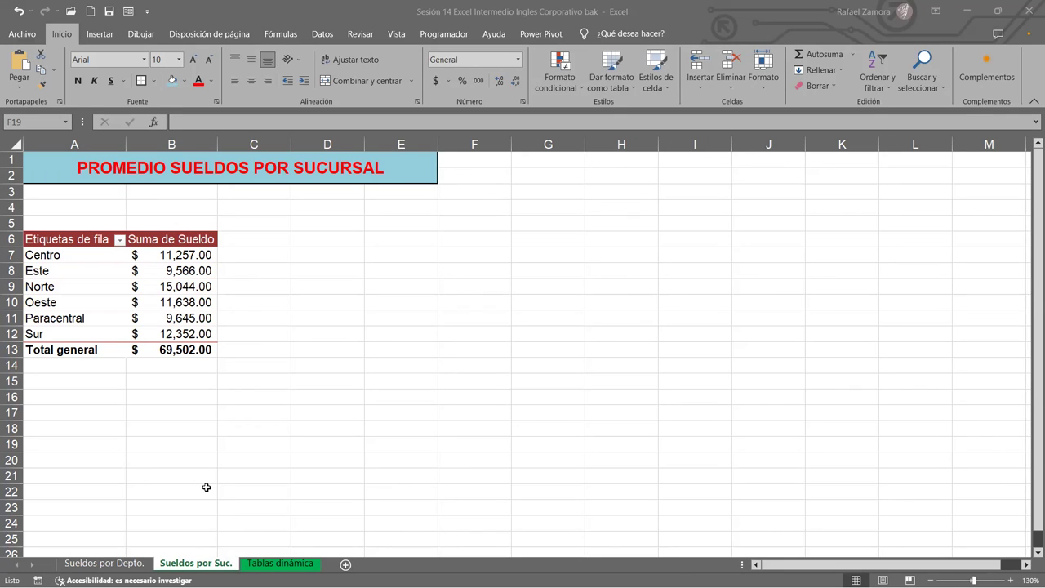
- From Tablas dinámica, create an empty pivot on new sheet Hoja3 and insert a row at 3
key("ctrl+Page_Down")
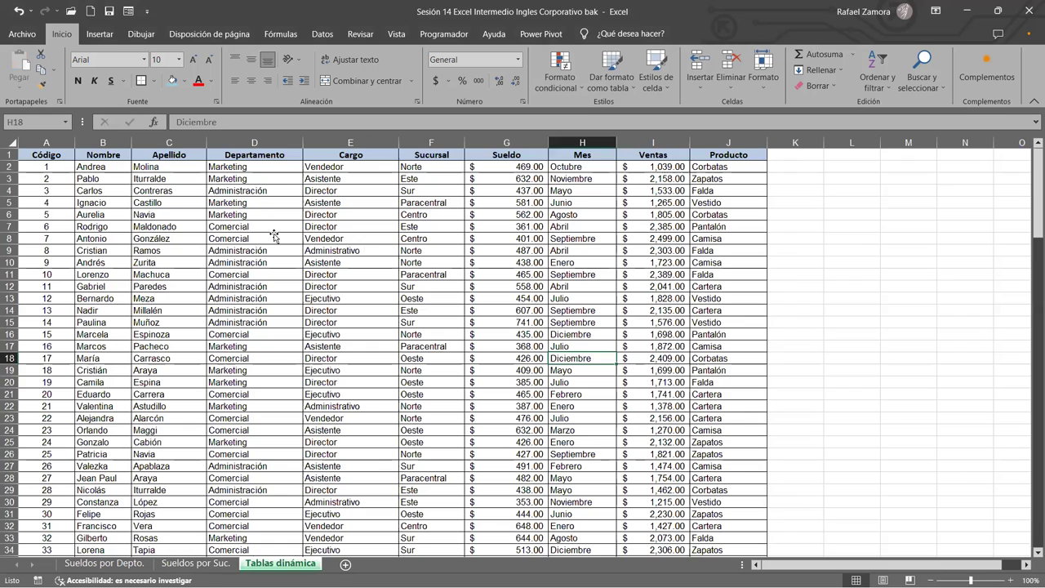
left_click(98, 35)
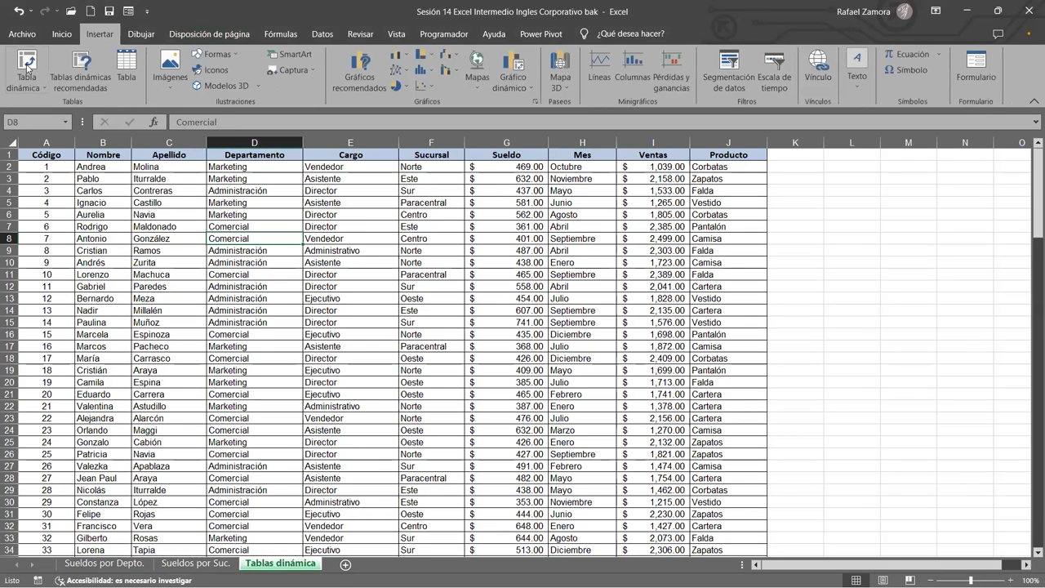
left_click(27, 66)
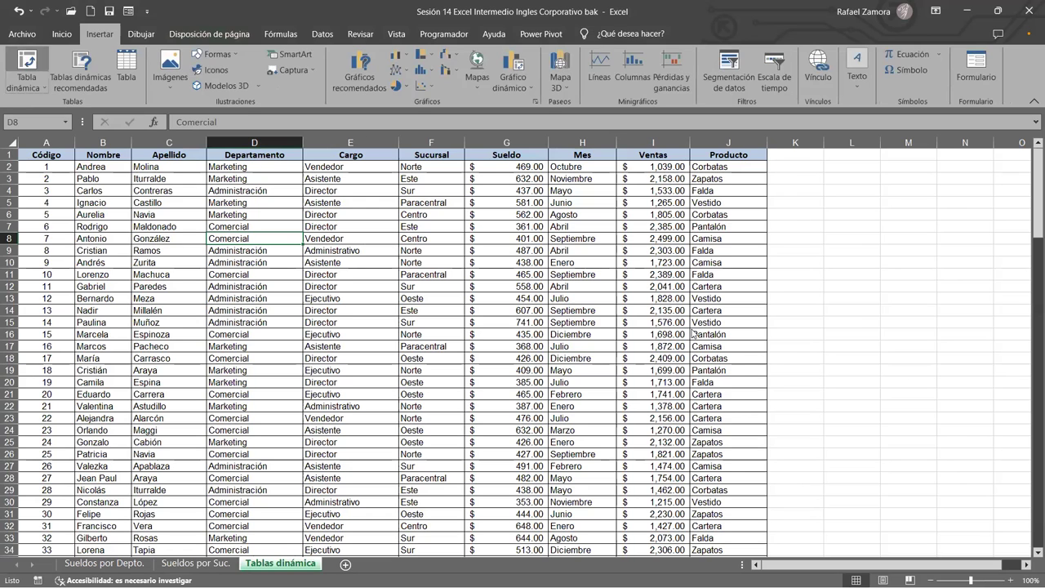
left_click(690, 328)
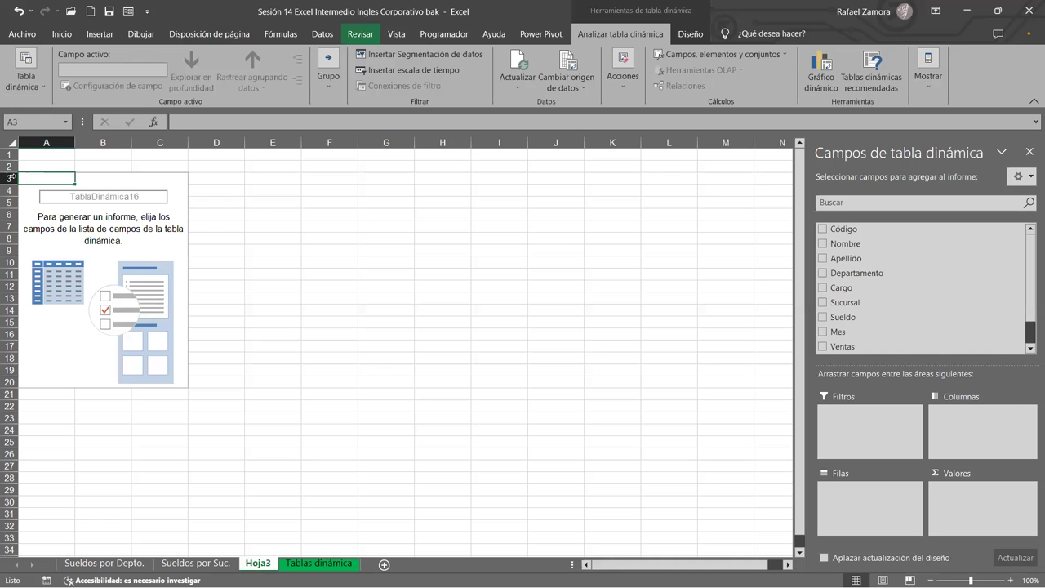
left_click(9, 178)
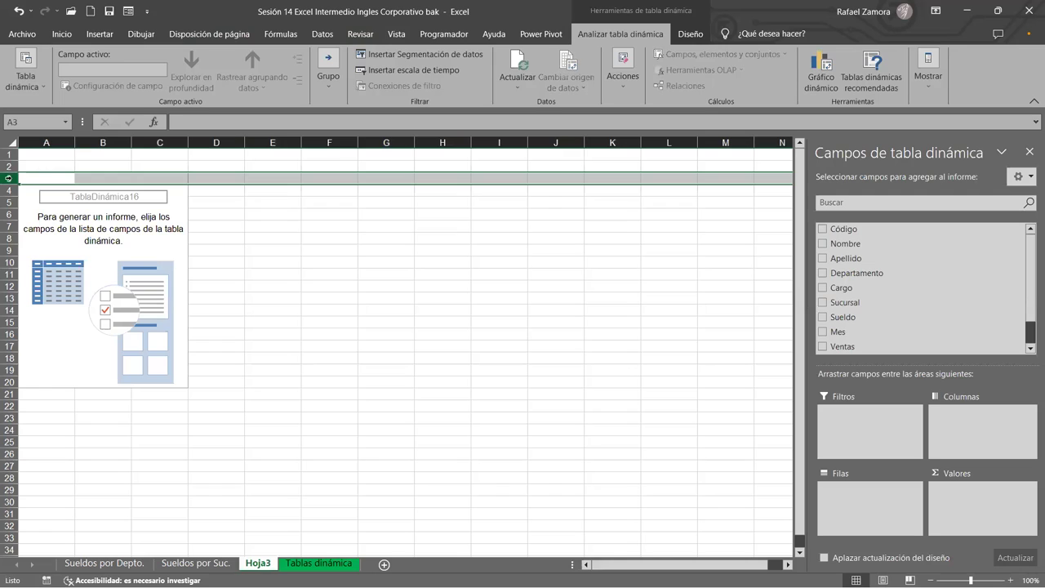
key("ctrl+plus")
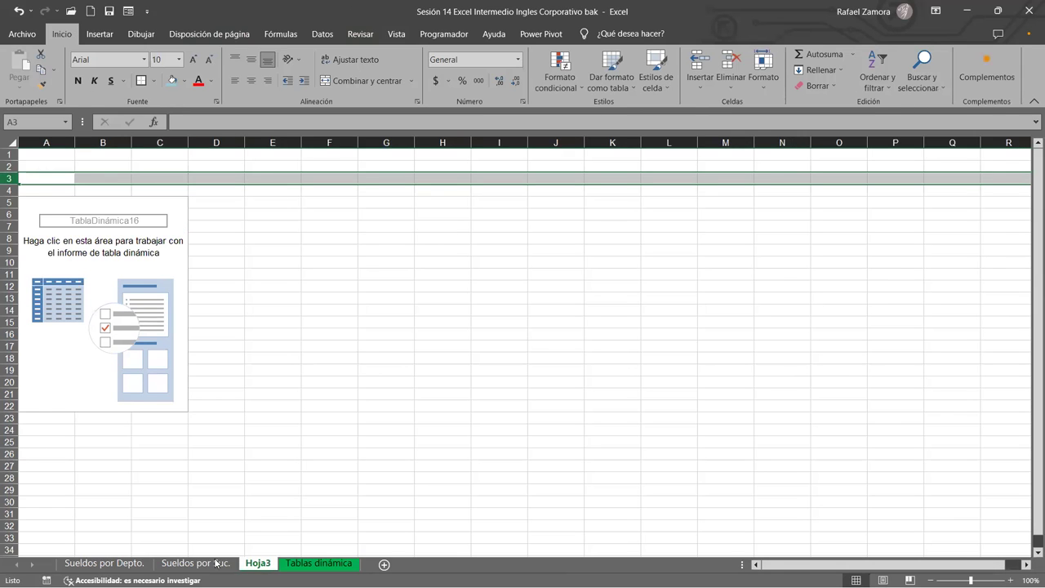
- Copy the PROMEDIO SUELDOS POR SUCURSAL banner from Sueldos por Suc. into Hoja3's A1
key("ctrl+Page_Up")
left_click(110, 171)
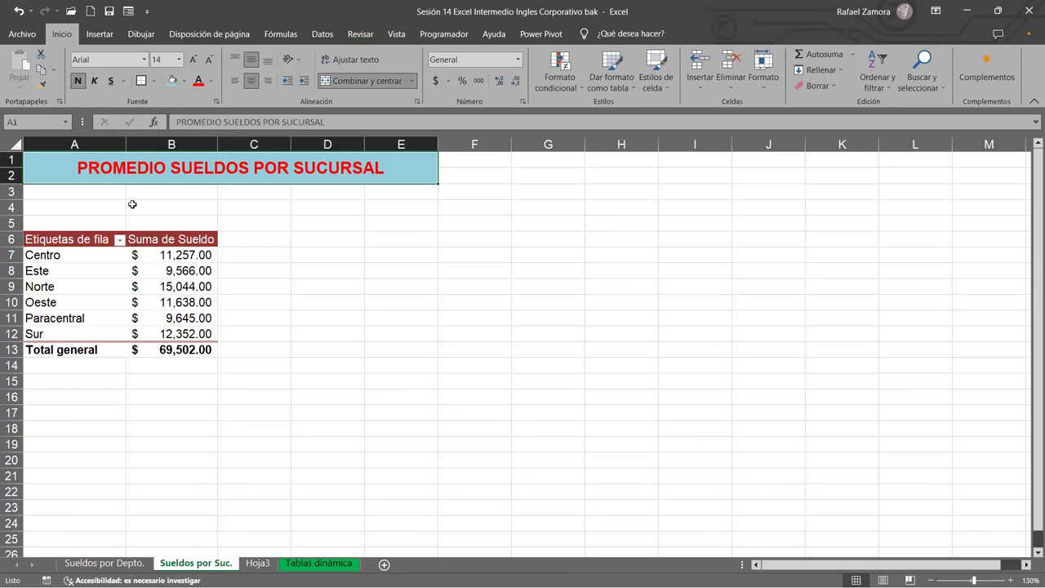
key("ctrl+c")
key("ctrl+Page_Down")
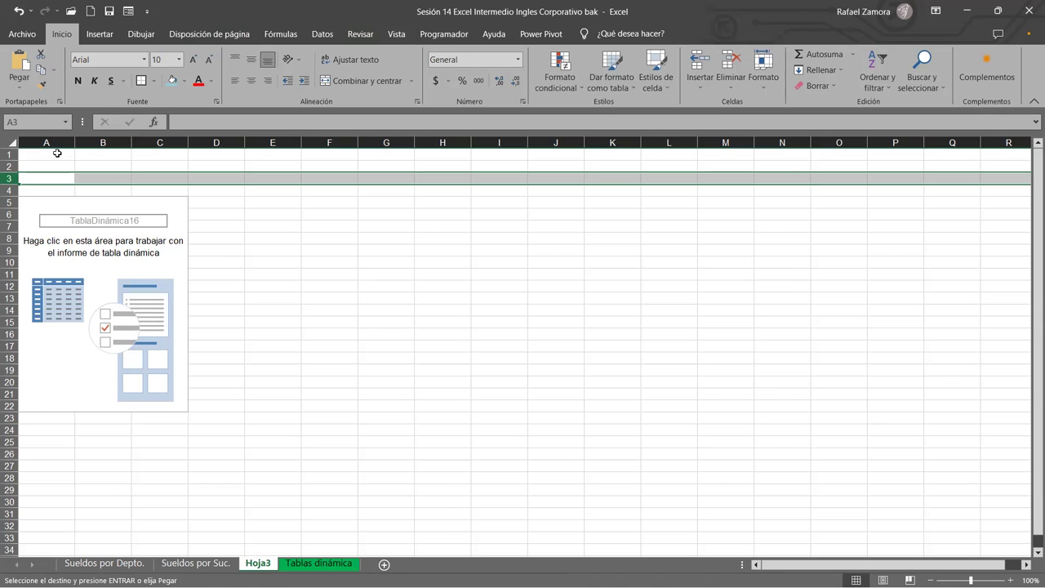
left_click(56, 157)
key("ctrl+v")
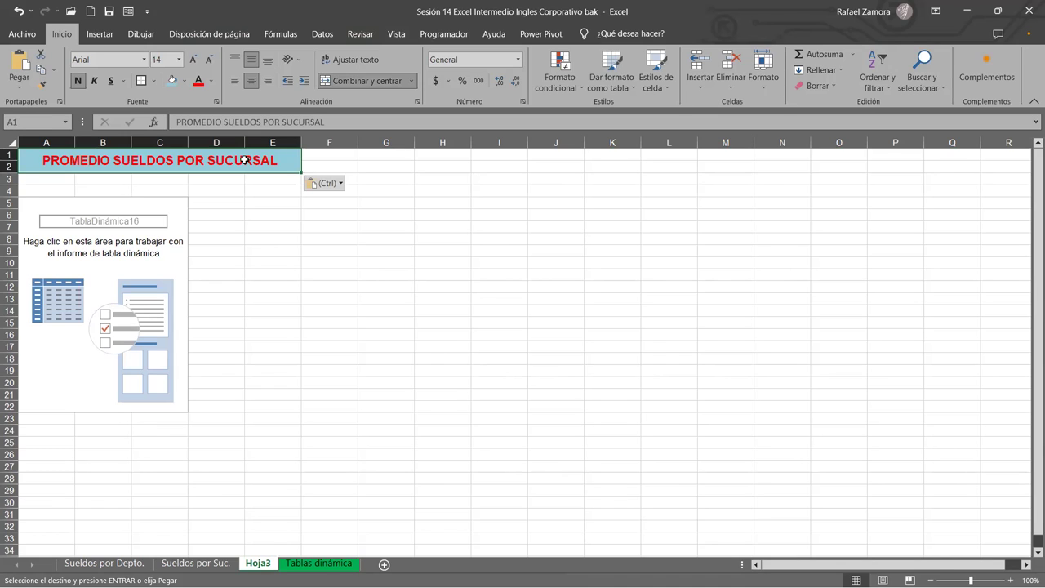
- Enter CARGOS TOTALES ASIGNADOS as the banner text in Hoja3's merged A1
type("CARGOS ")
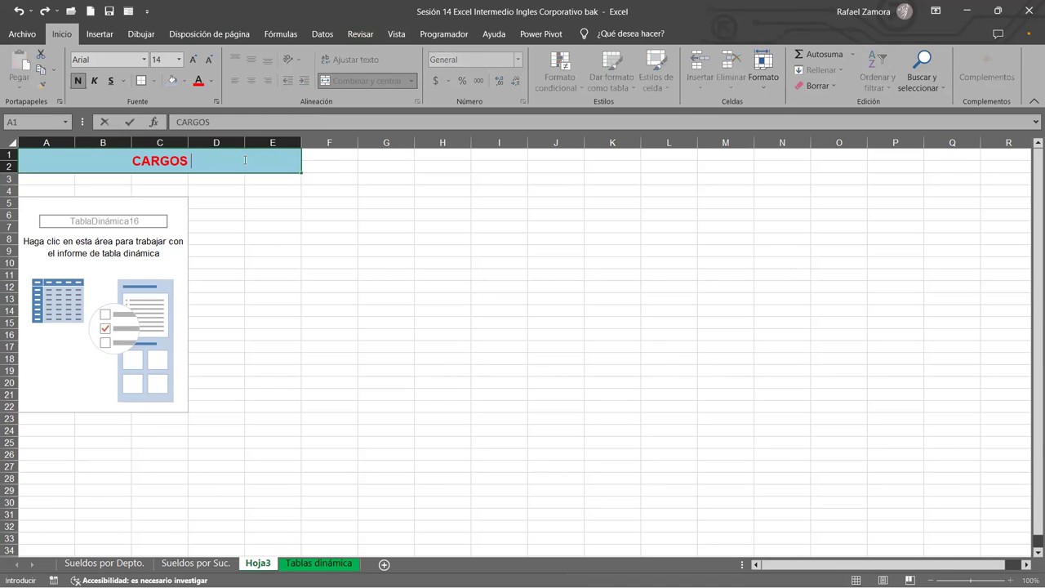
type("TOTALES A")
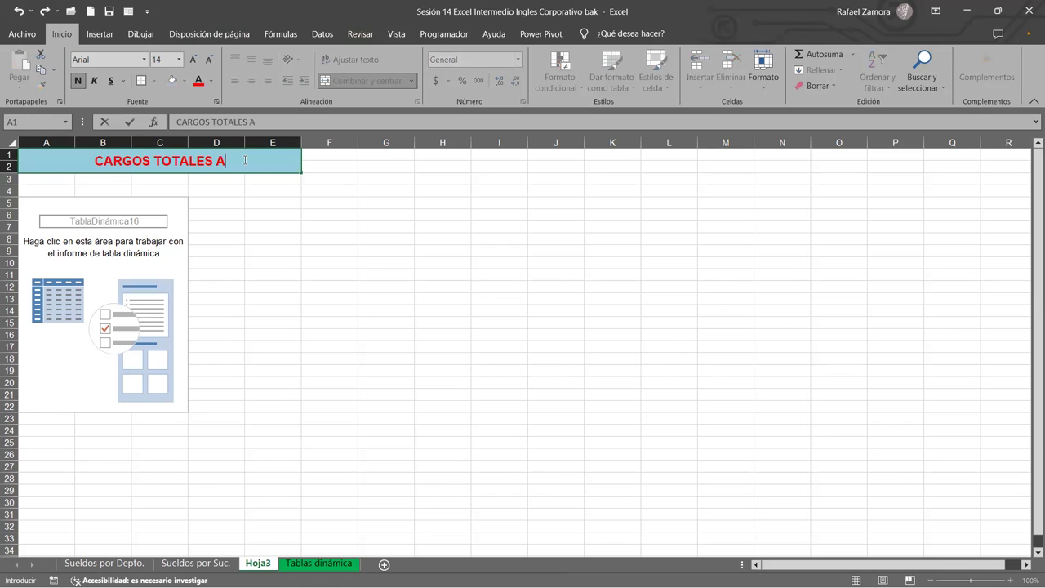
type("SIGNADOS")
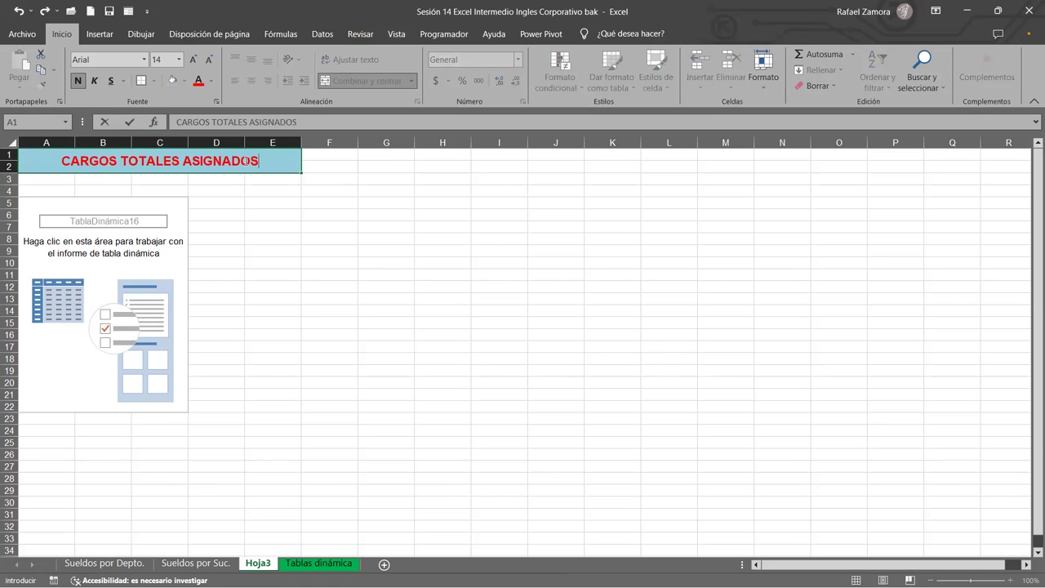
left_click(342, 283)
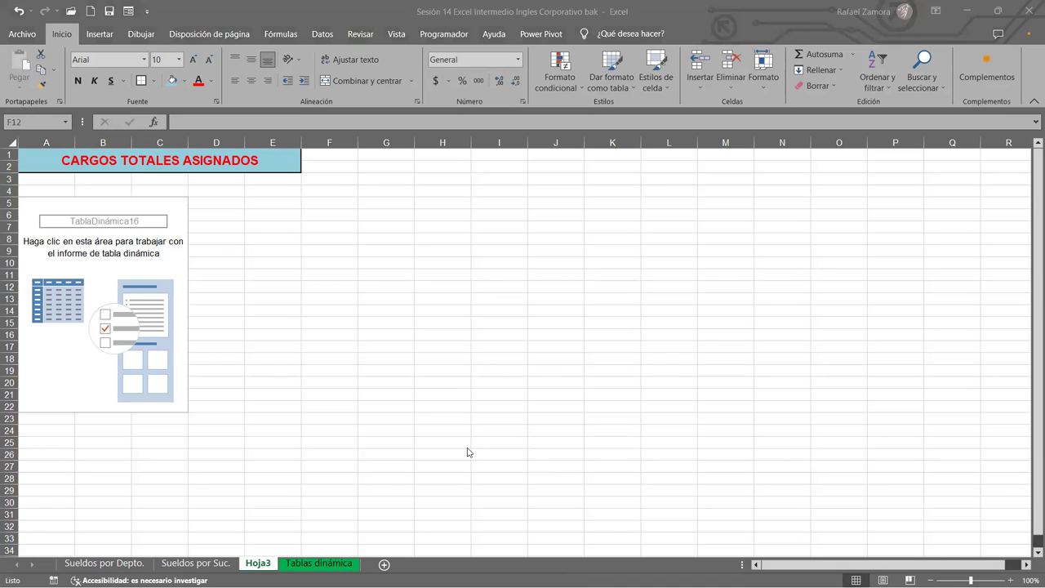
left_click(206, 562)
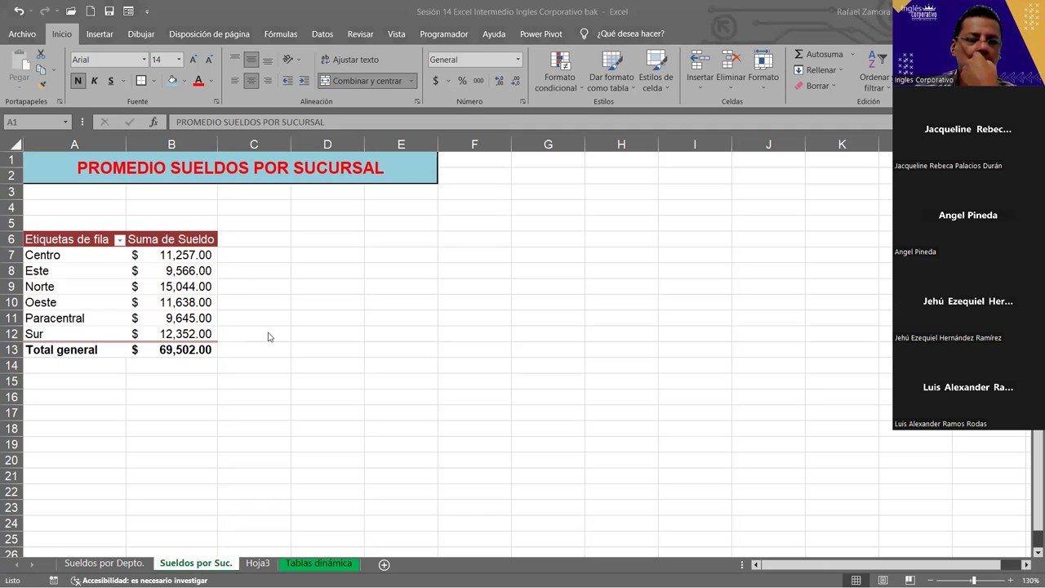
left_click(256, 563)
left_click_drag(256, 563, 188, 566)
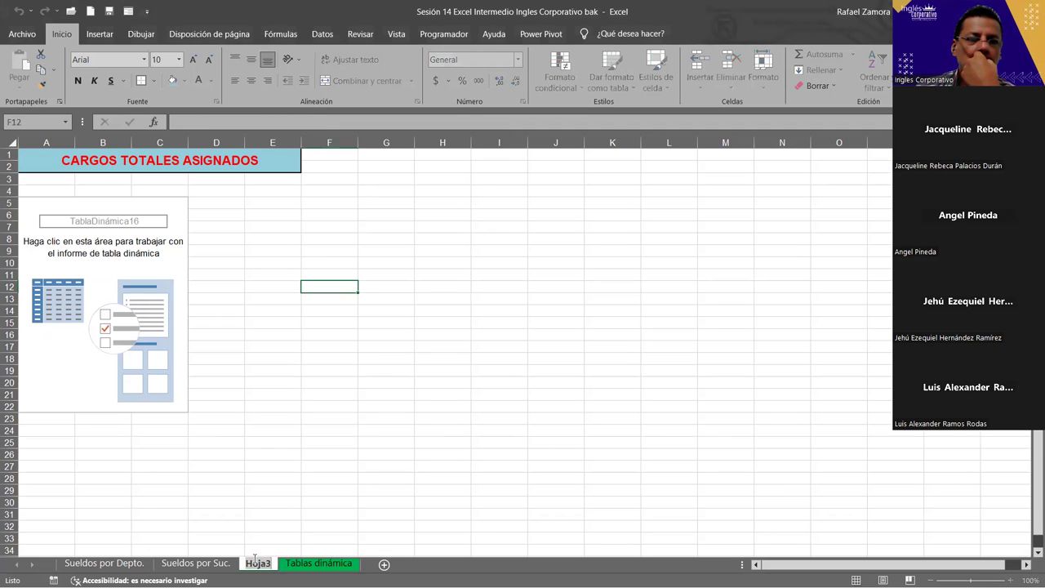
left_click(189, 566)
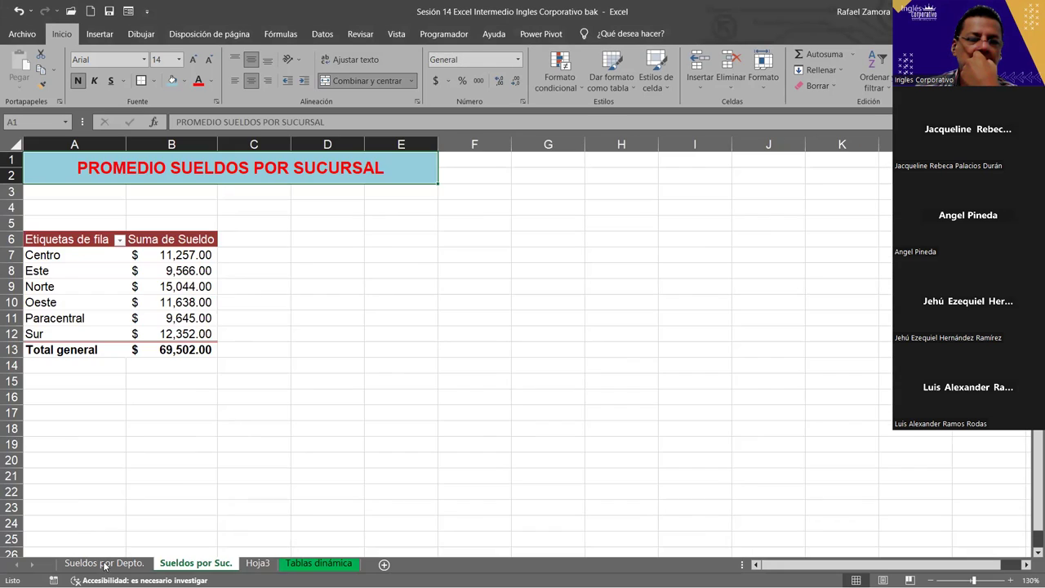
left_click(114, 563)
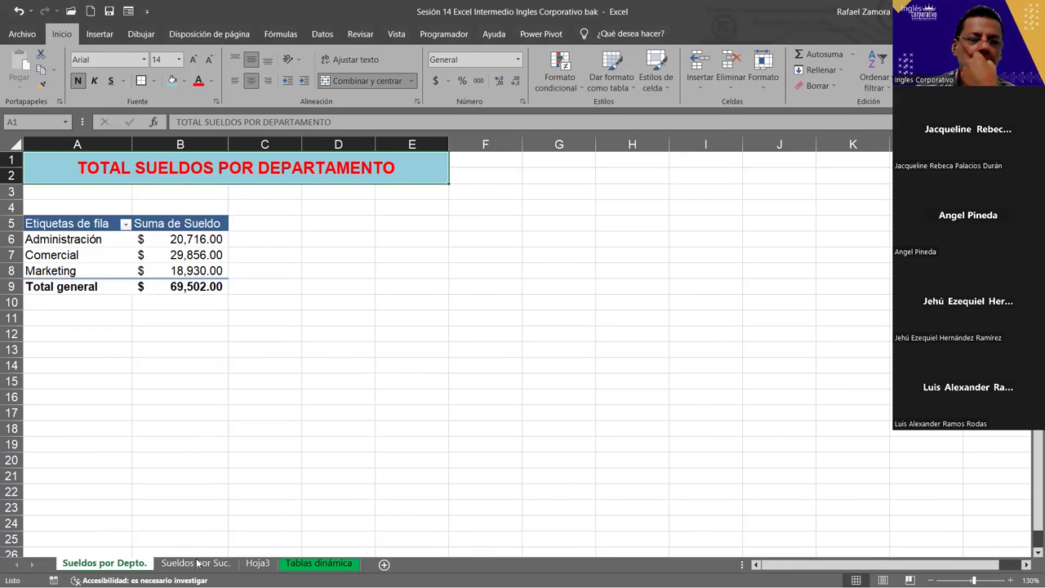
left_click(224, 567)
left_click(252, 569)
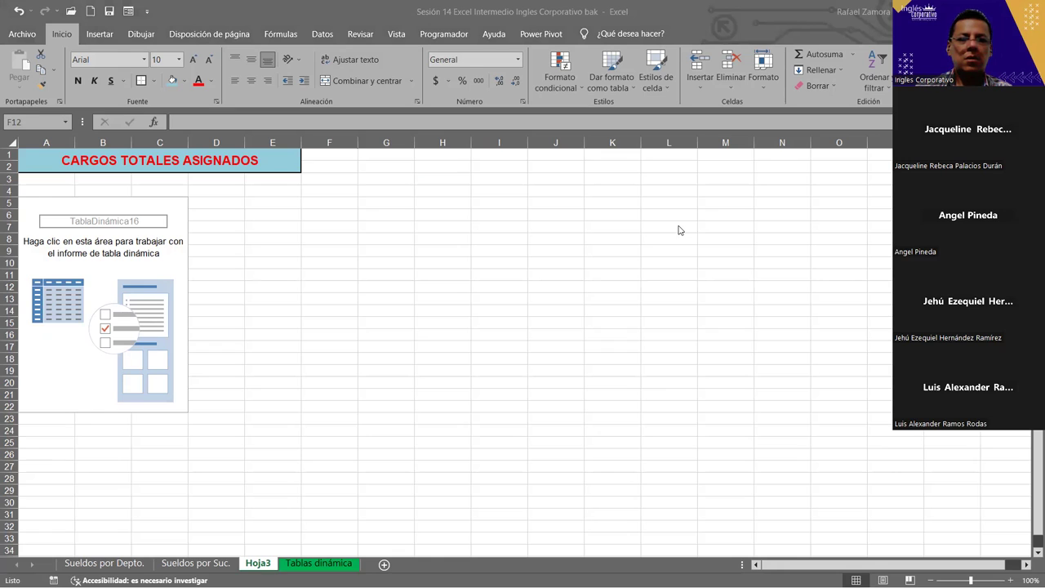
- Check Hoja1's TOTAL DE SUELDOS pivot (69502) in Sesión 14, then open Tablas dinámica
left_click(212, 564)
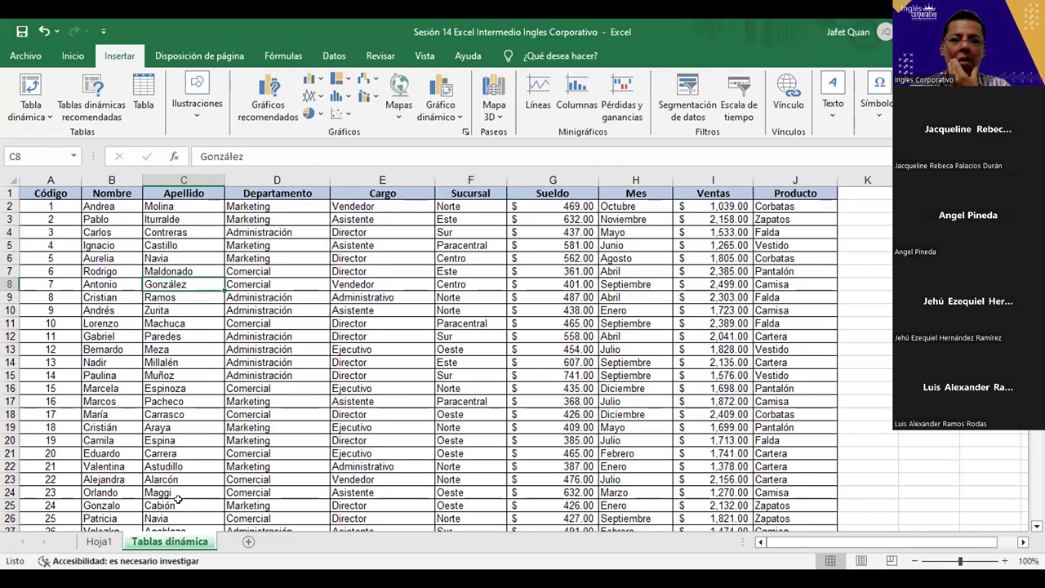
left_click(99, 542)
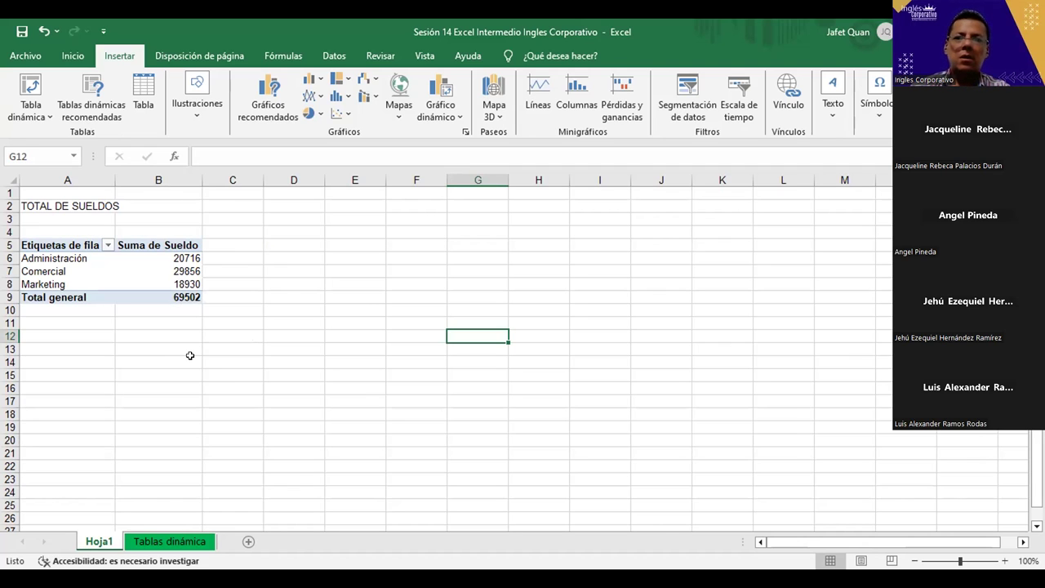
scroll(190, 351, "down", 1)
scroll(191, 344, "up", 1)
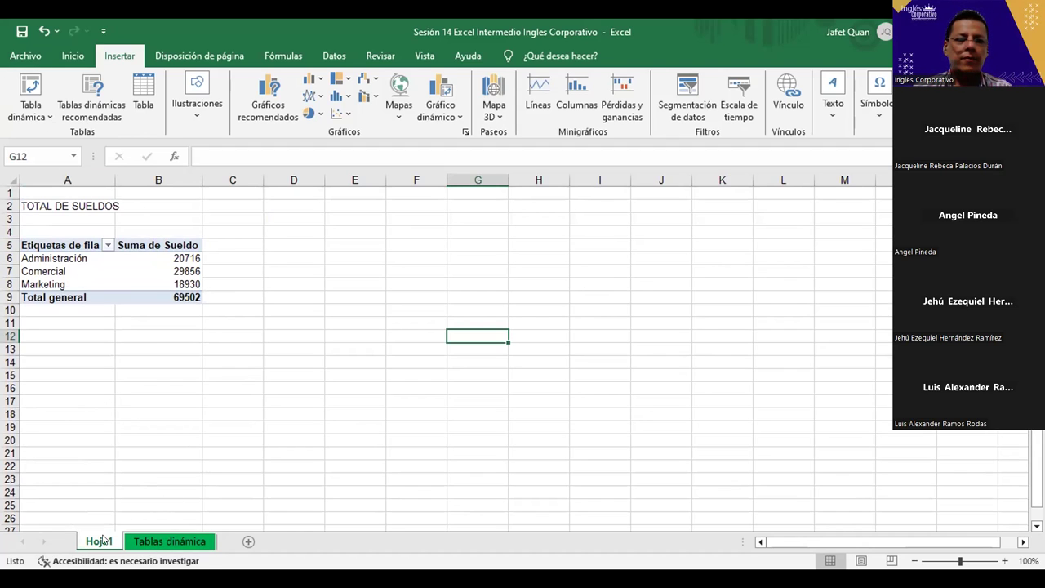
left_click(152, 545)
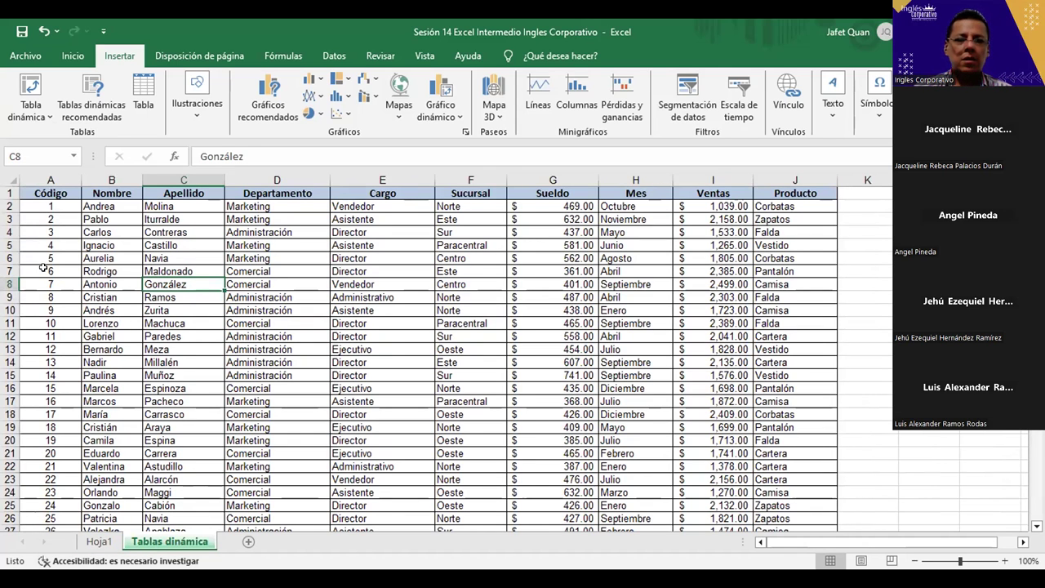
- Insert a pivot table from the employee data range onto a new worksheet, Hoja2
left_click(31, 102)
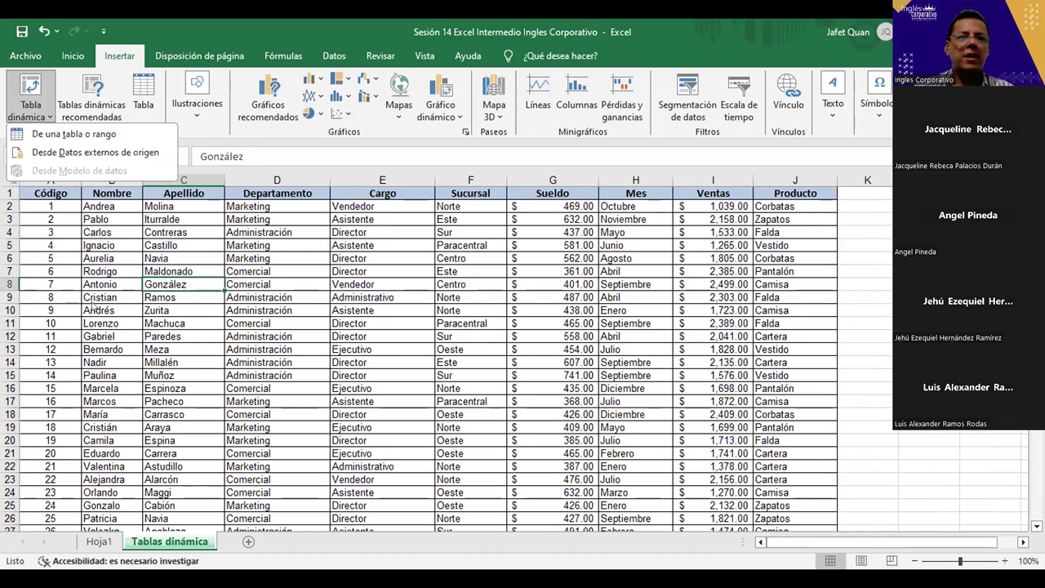
left_click(118, 292)
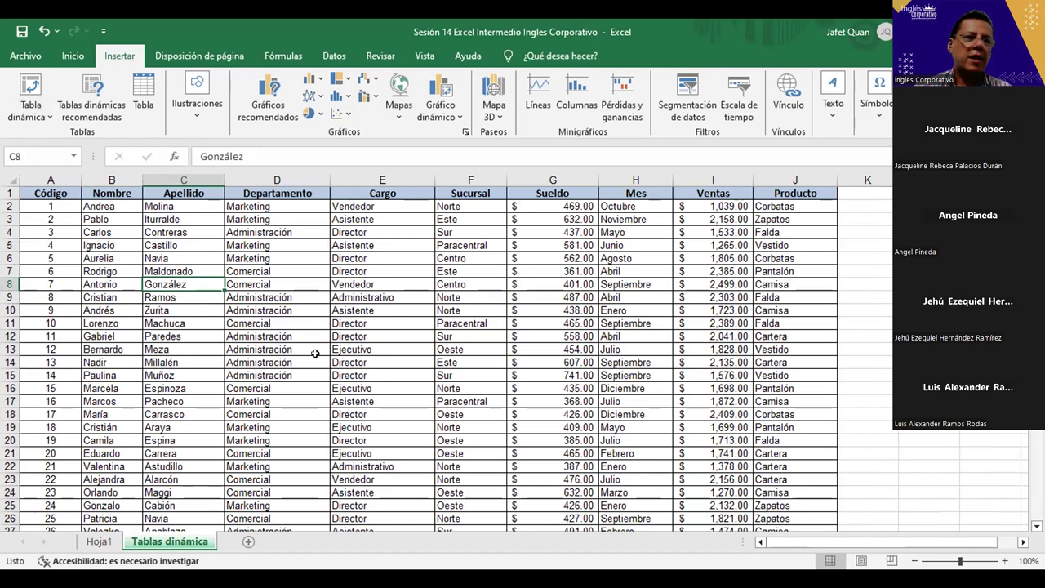
left_click(31, 86)
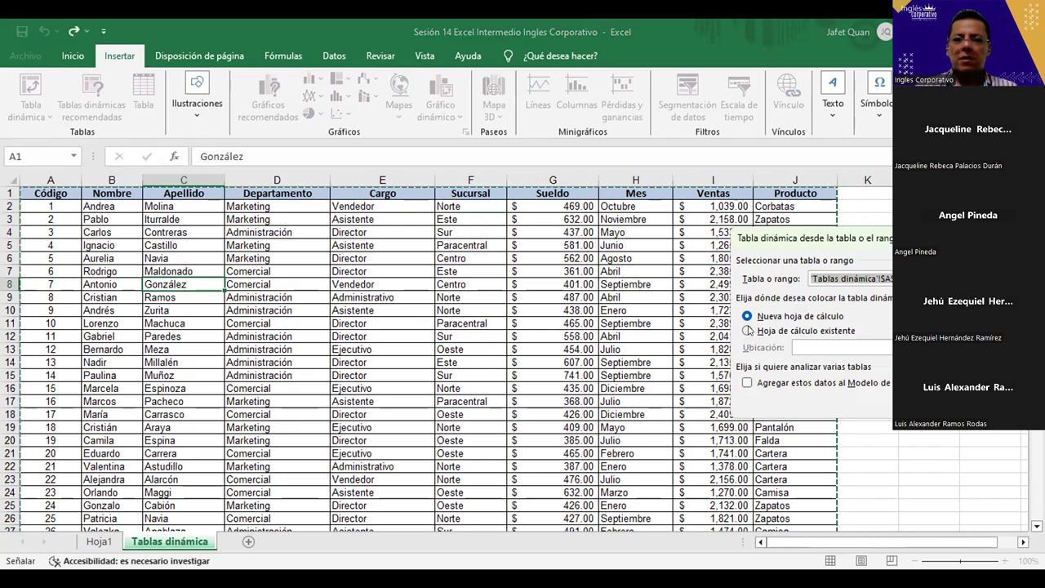
left_click(748, 329)
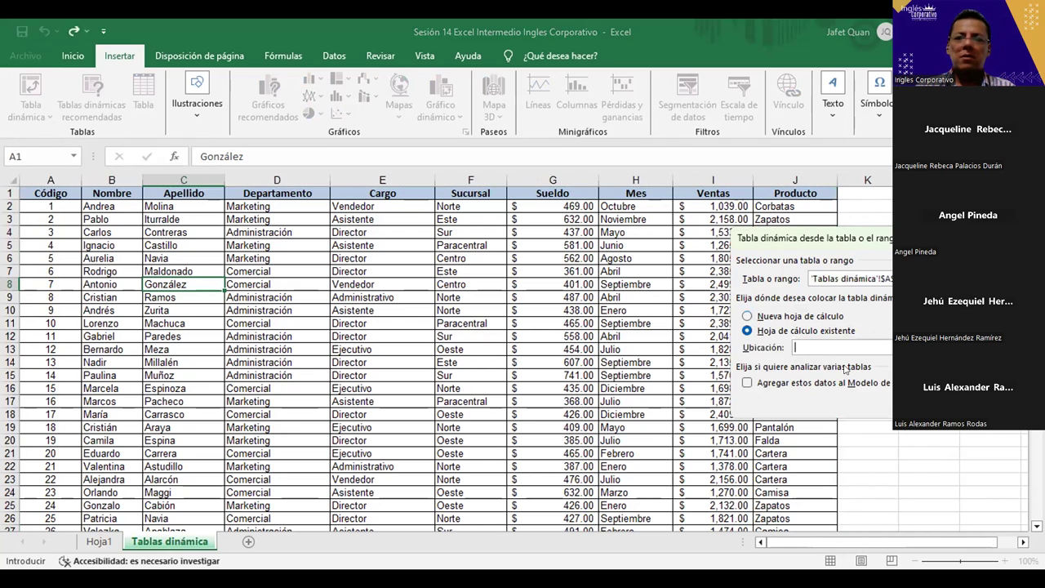
left_click(748, 316)
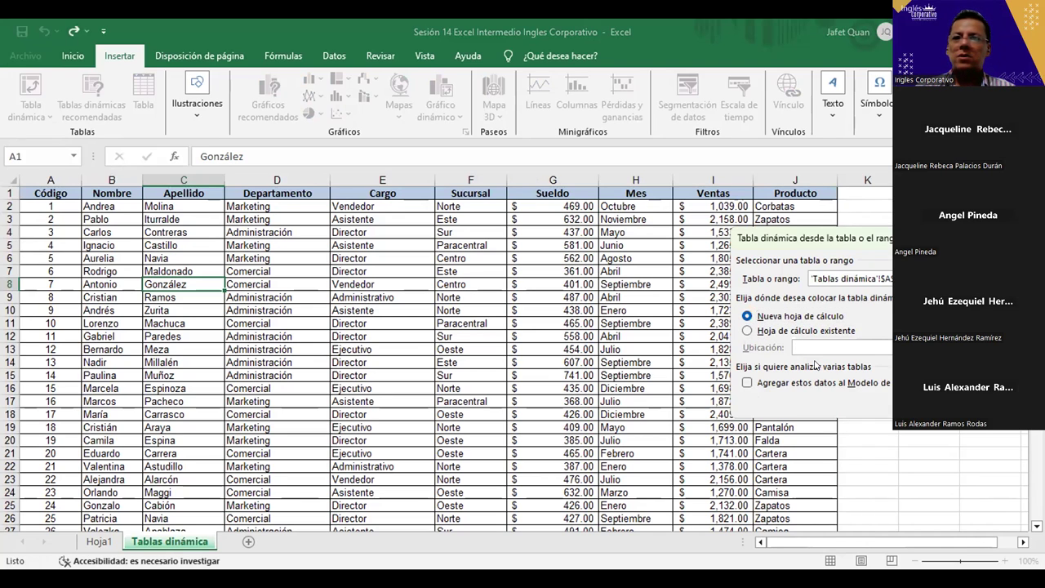
key("Return")
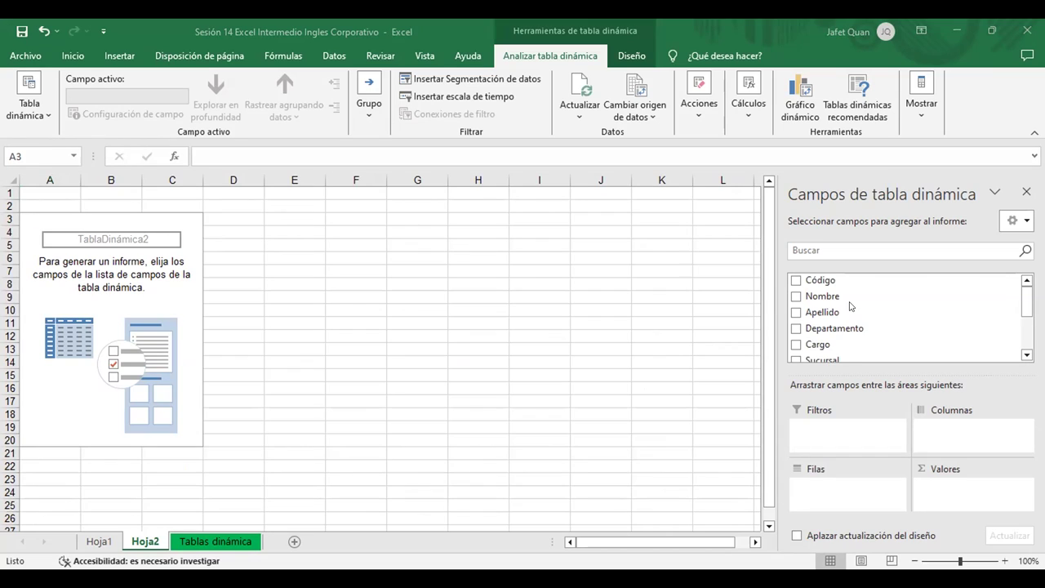
- Place the Sucursal field in the pivot rows
scroll(849, 306, "down", 2)
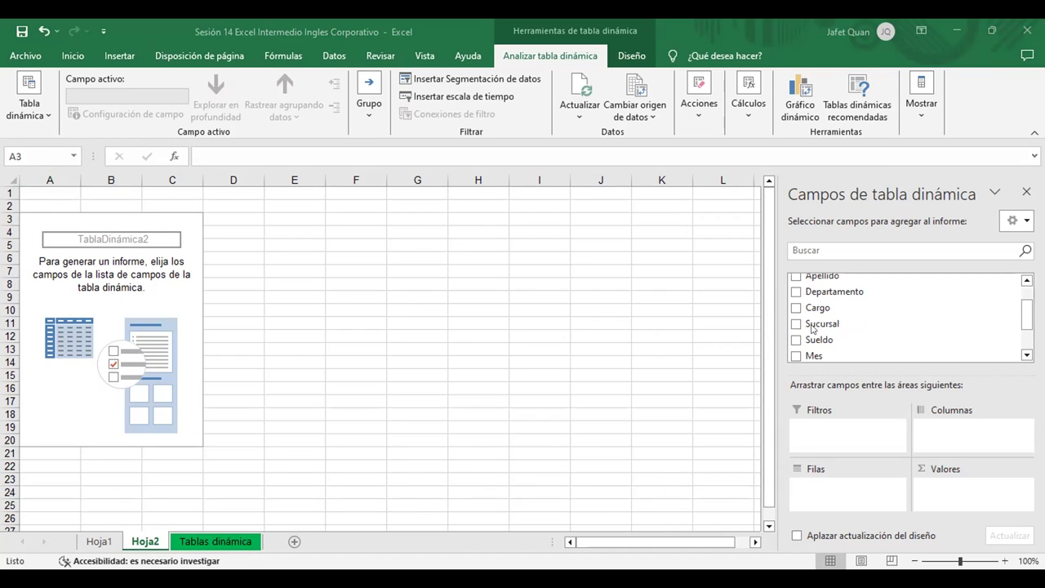
left_click(815, 453)
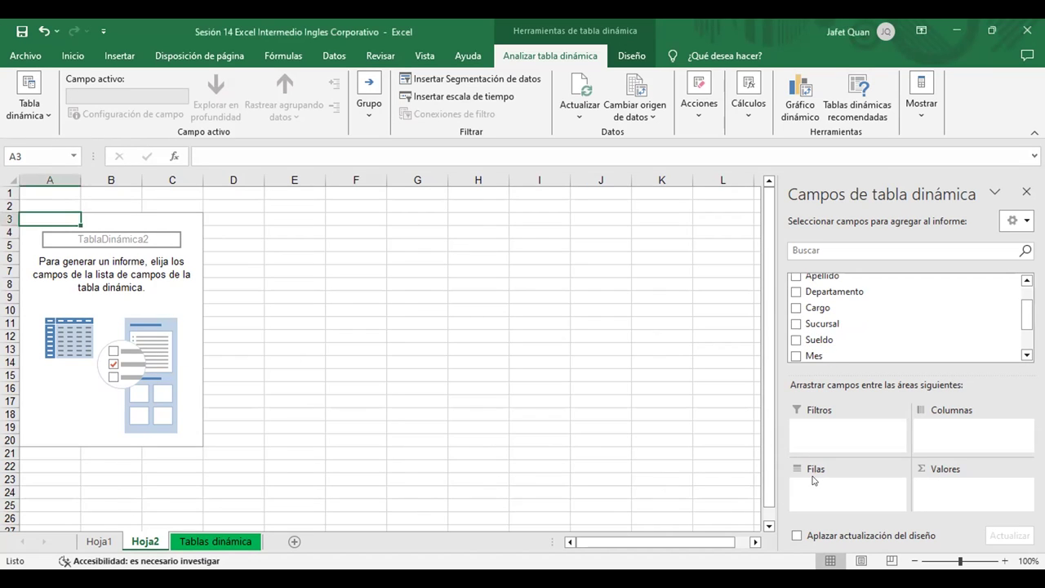
left_click(817, 324)
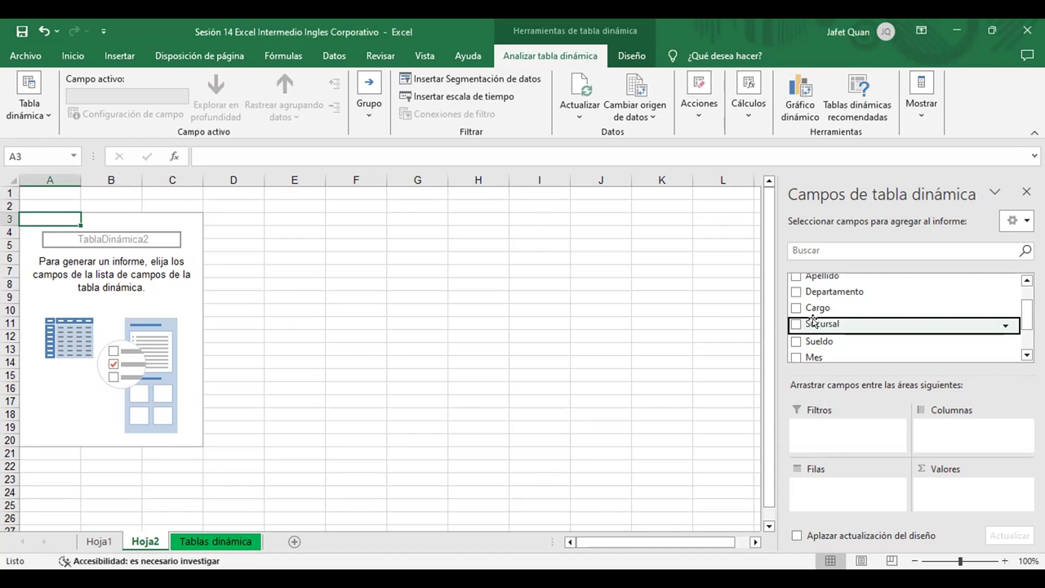
left_click_drag(812, 320, 829, 492)
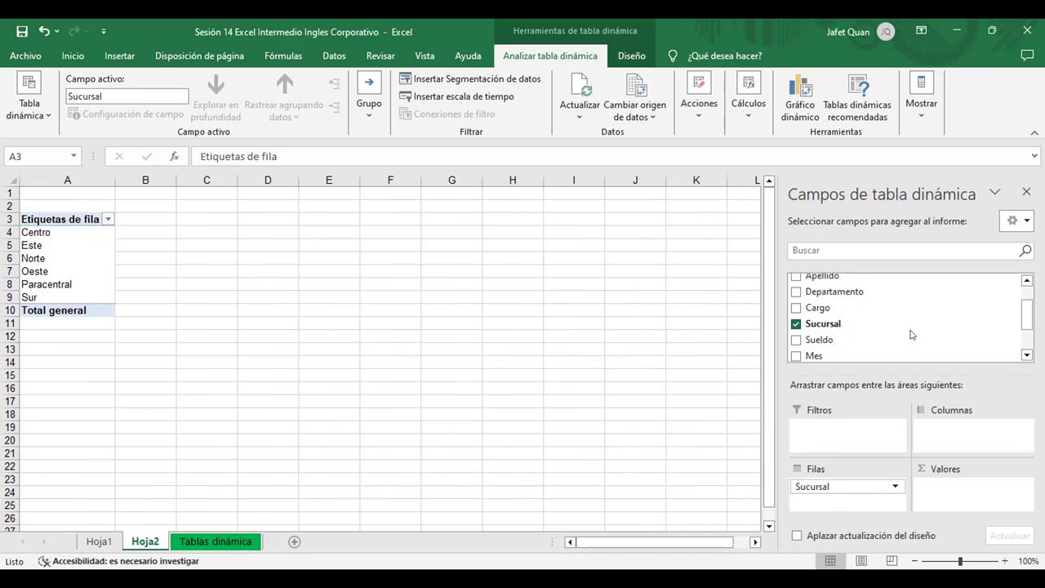
- Add the sum of Sueldo to the values, totalling 69502, and dismiss the warning
scroll(912, 334, "down", 1)
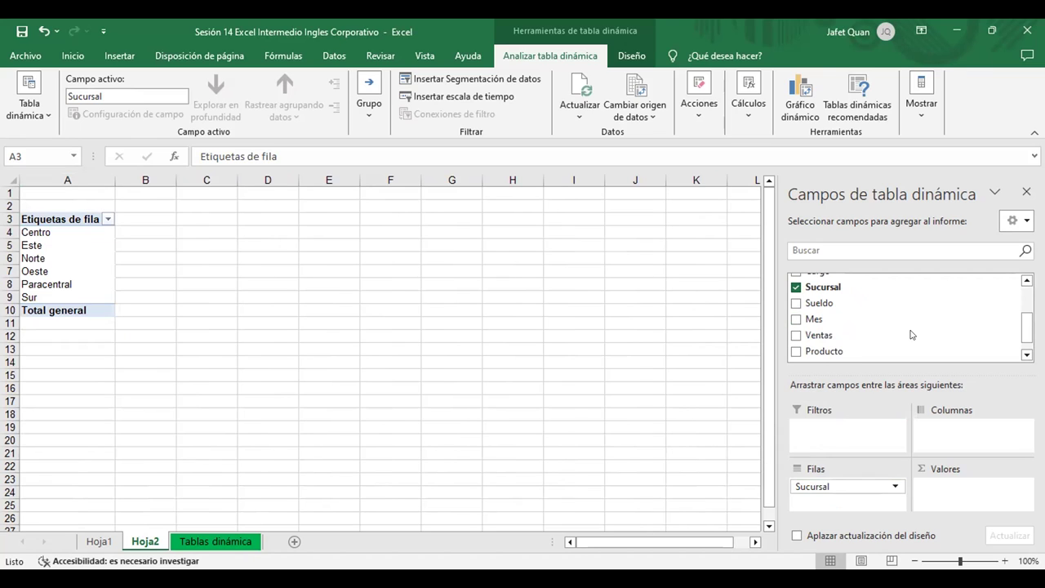
scroll(911, 335, "down", 1)
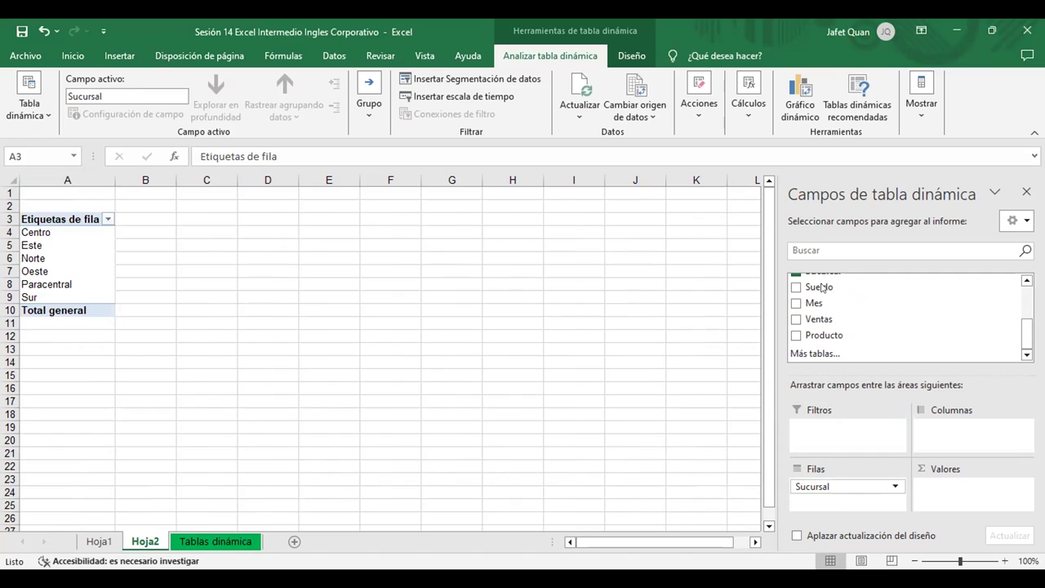
left_click_drag(821, 288, 951, 489)
left_click_drag(809, 285, 795, 248)
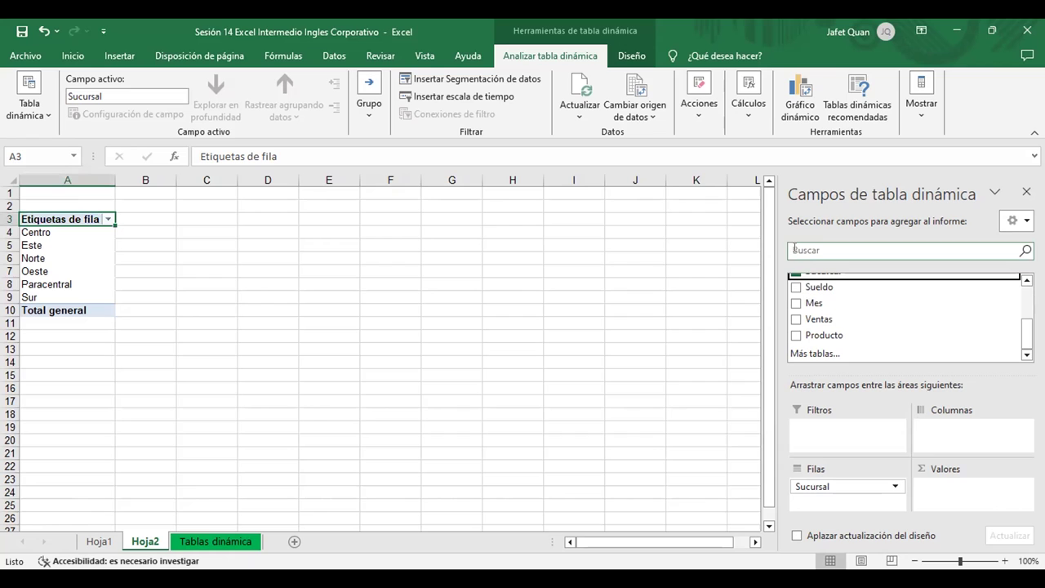
left_click(808, 288)
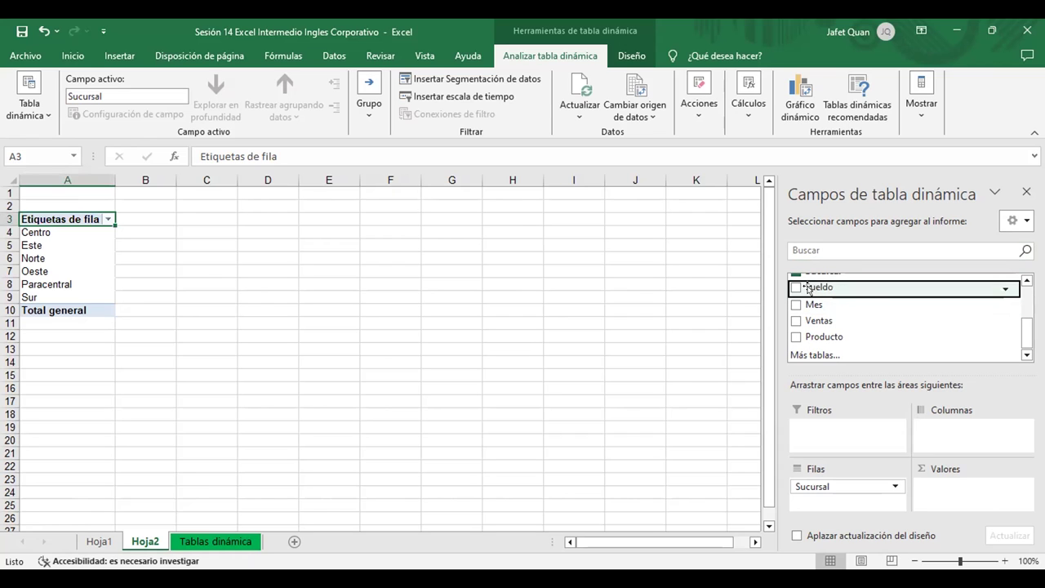
left_click_drag(808, 289, 950, 484)
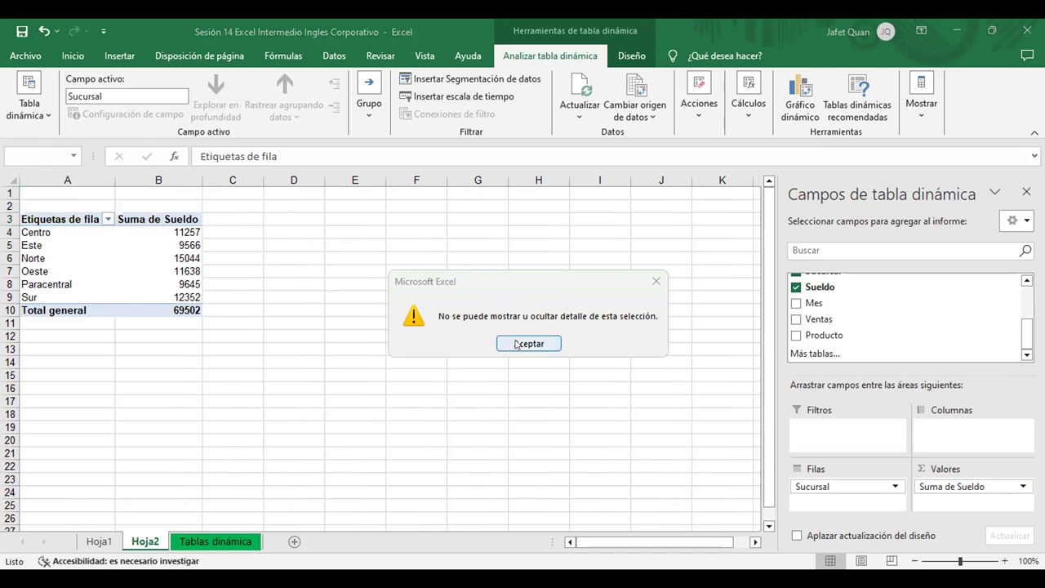
key("Return")
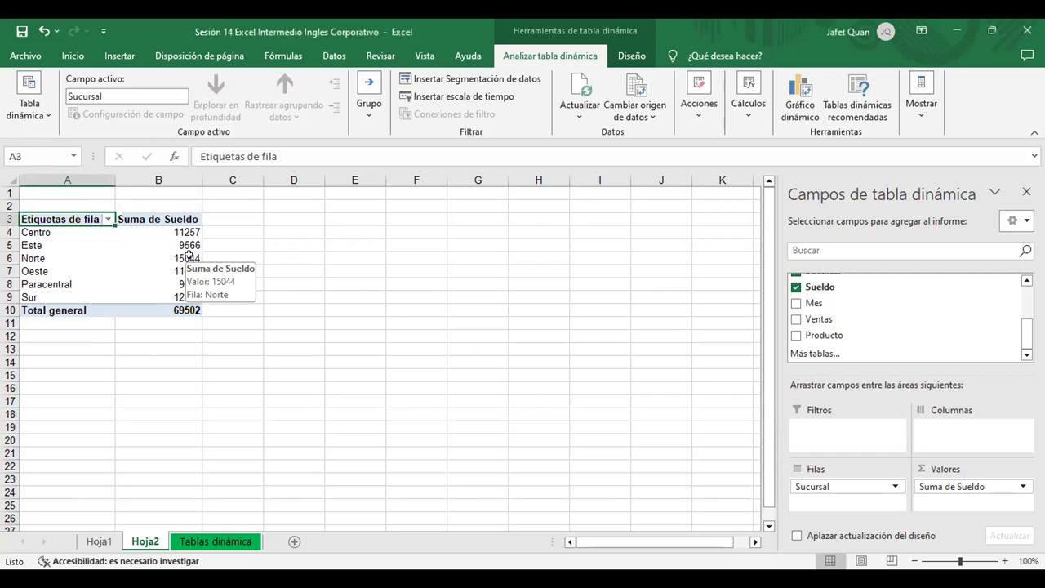
- Format the Suma de Sueldo values as Contabilidad with a $ symbol and 2 decimals
left_click(189, 256)
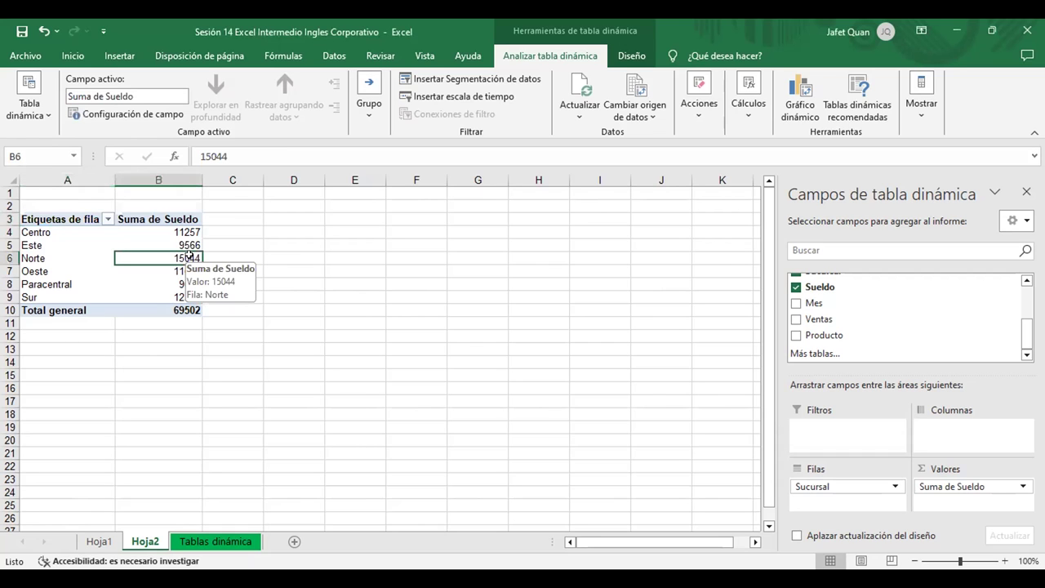
right_click(191, 257)
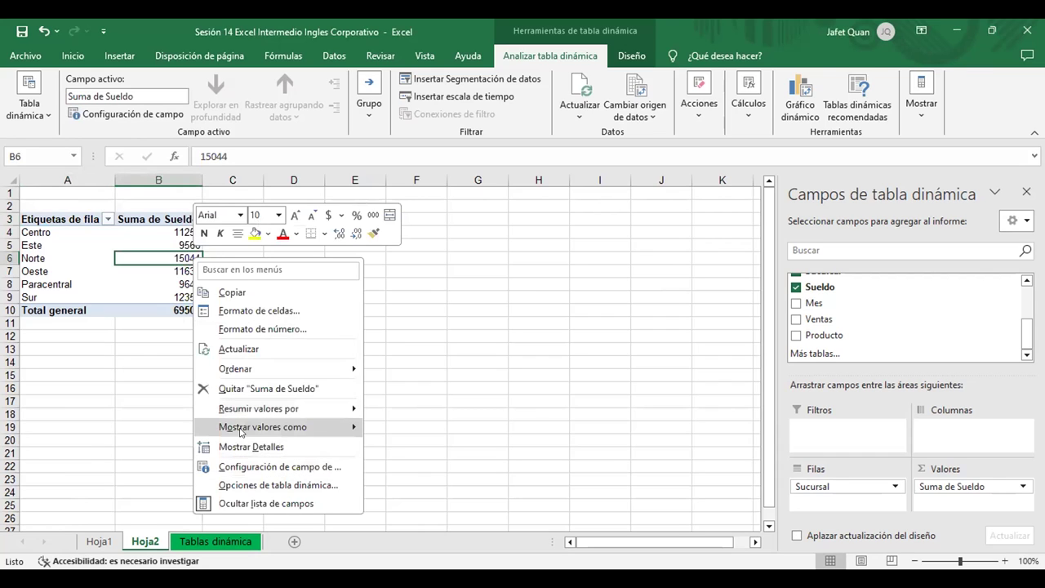
left_click(246, 329)
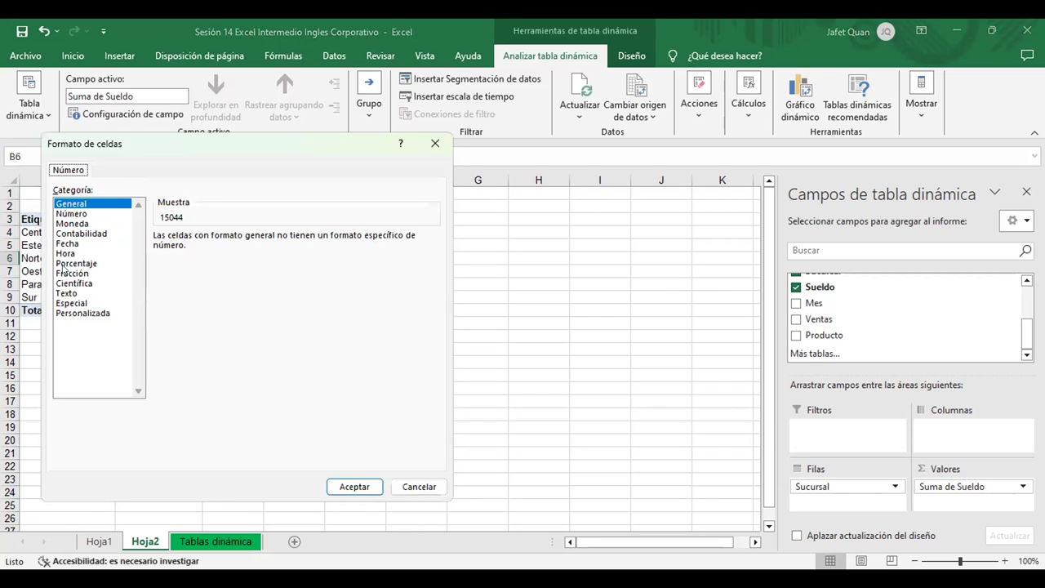
left_click(80, 232)
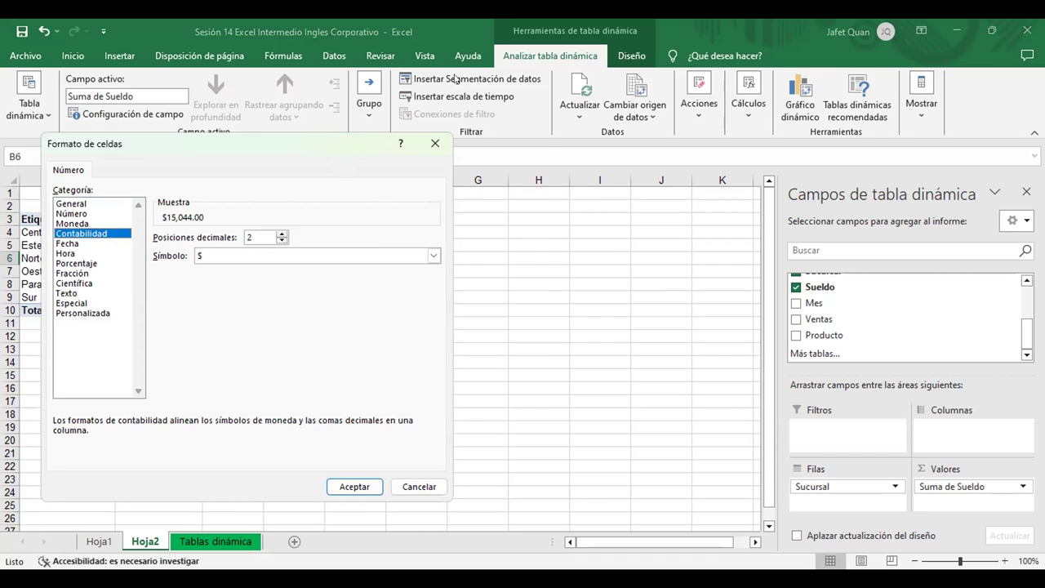
left_click_drag(456, 78, 456, 78)
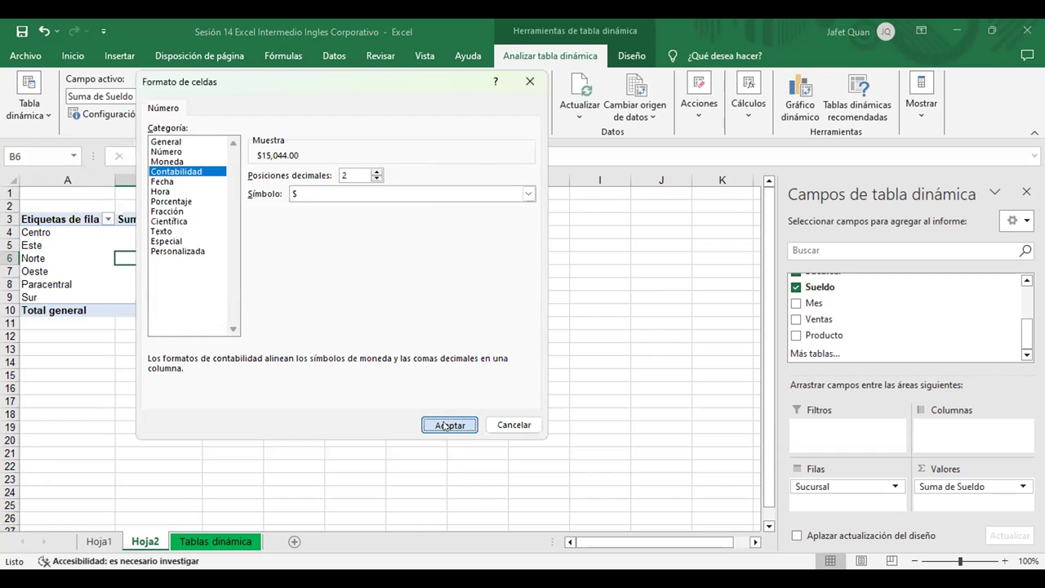
left_click(446, 425)
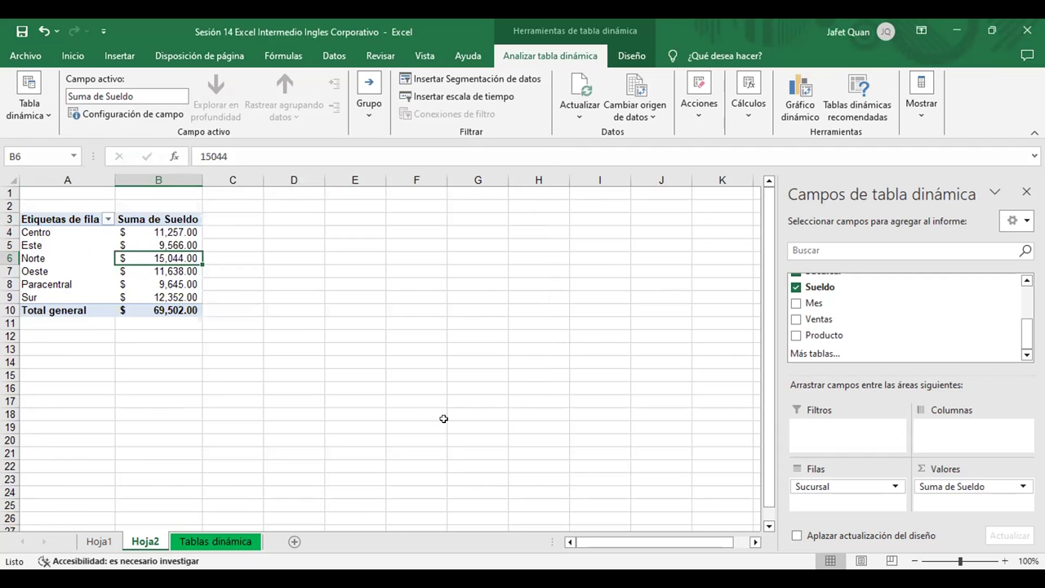
left_click(633, 58)
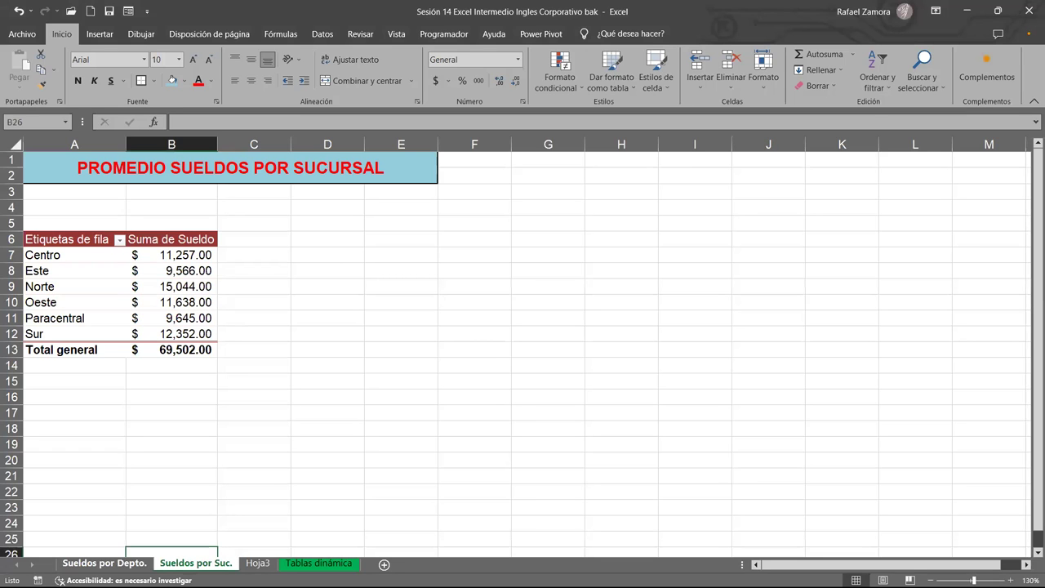
left_click(128, 563)
key("ctrl+Page_Down")
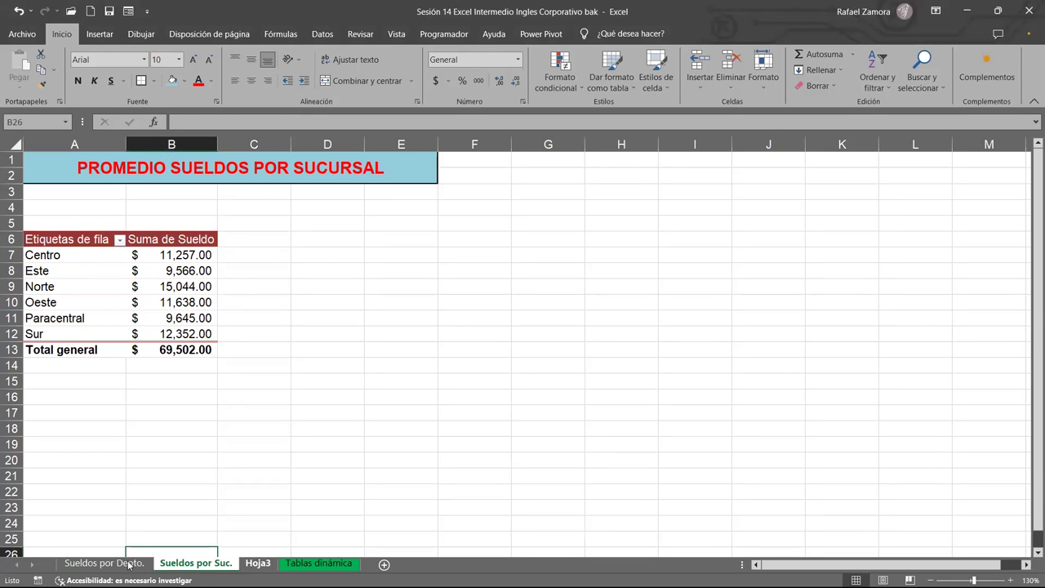
key("ctrl+Page_Down")
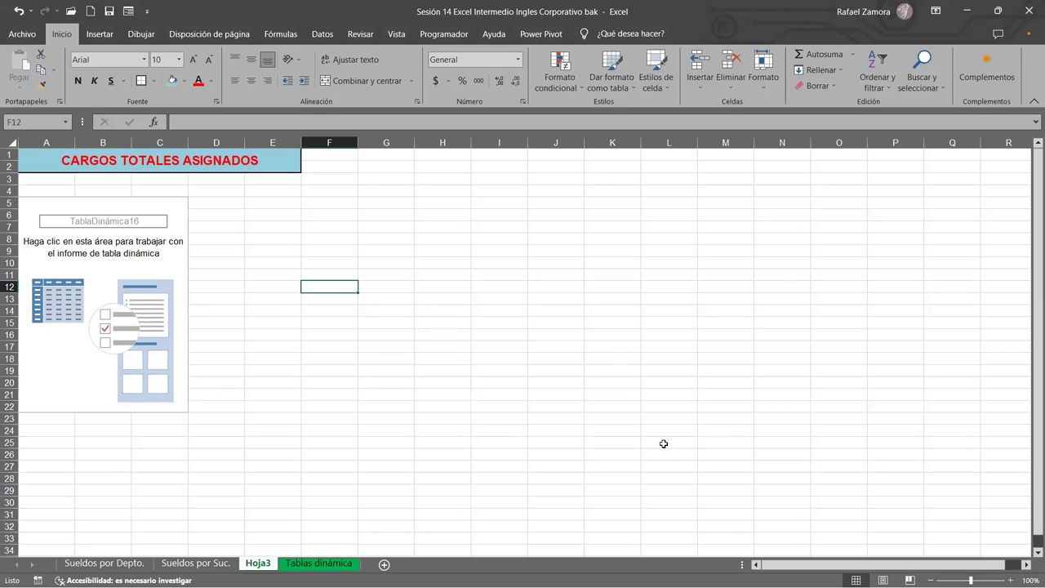
left_click(196, 563)
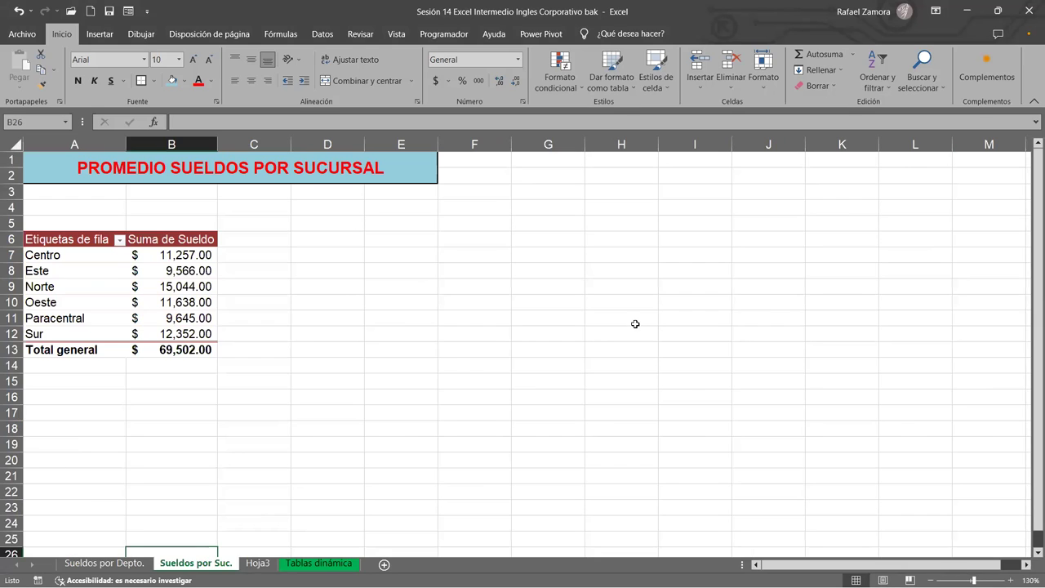
left_click(116, 287)
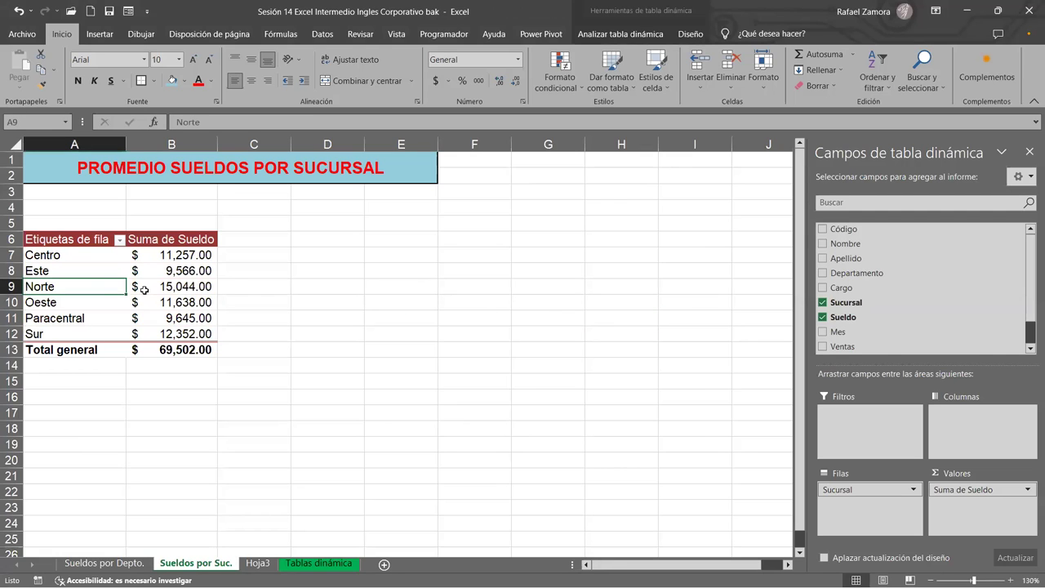
left_click(160, 274)
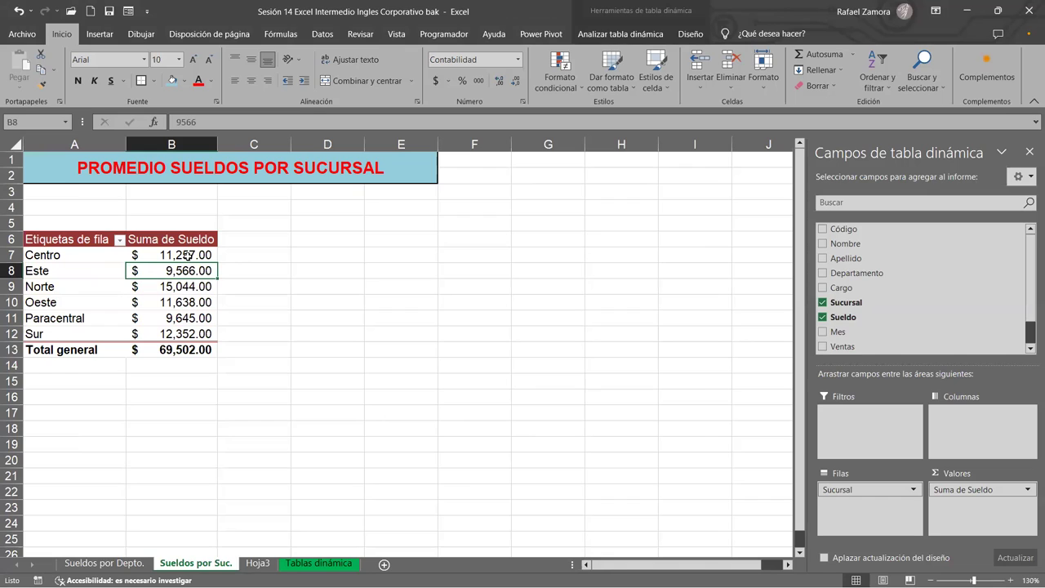
left_click(188, 255)
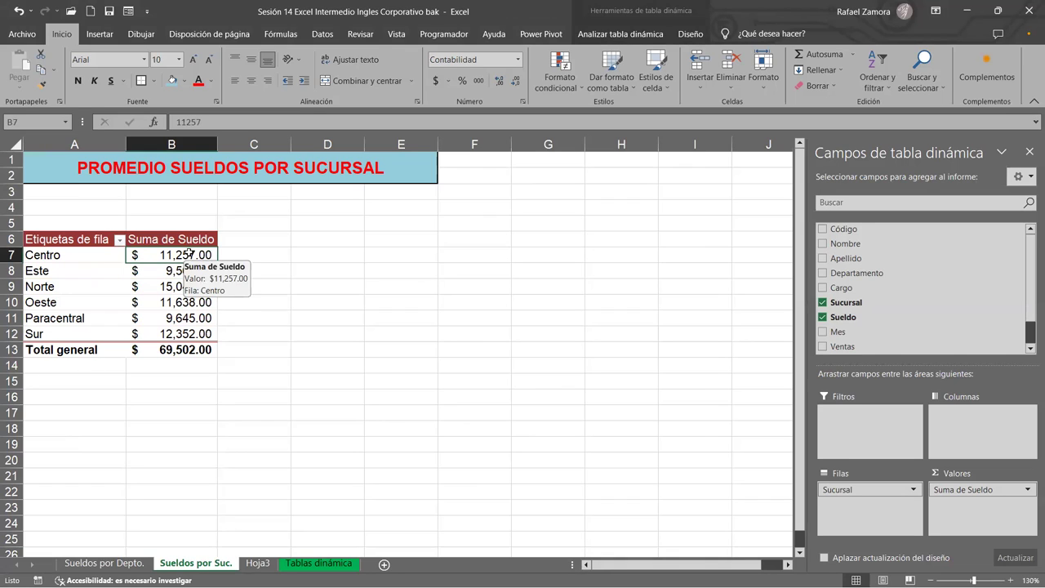
key("ctrl+h")
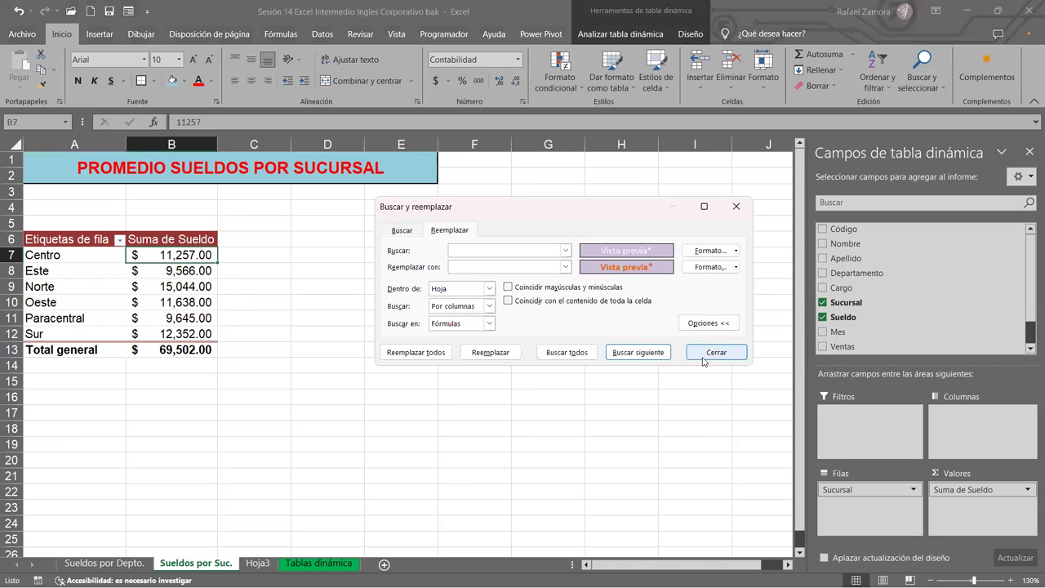
key("Escape")
left_click(186, 301)
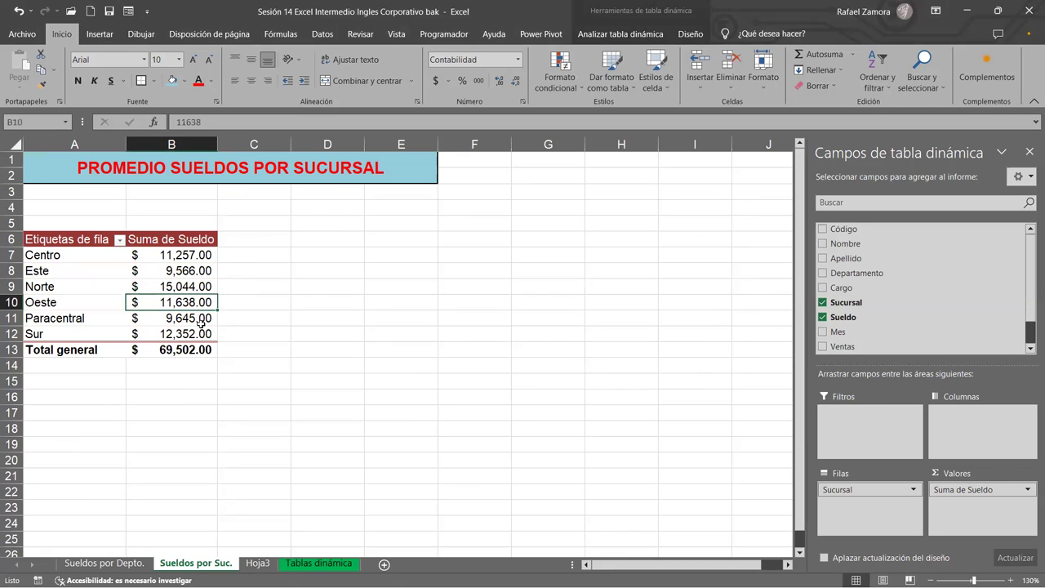
left_click(177, 268)
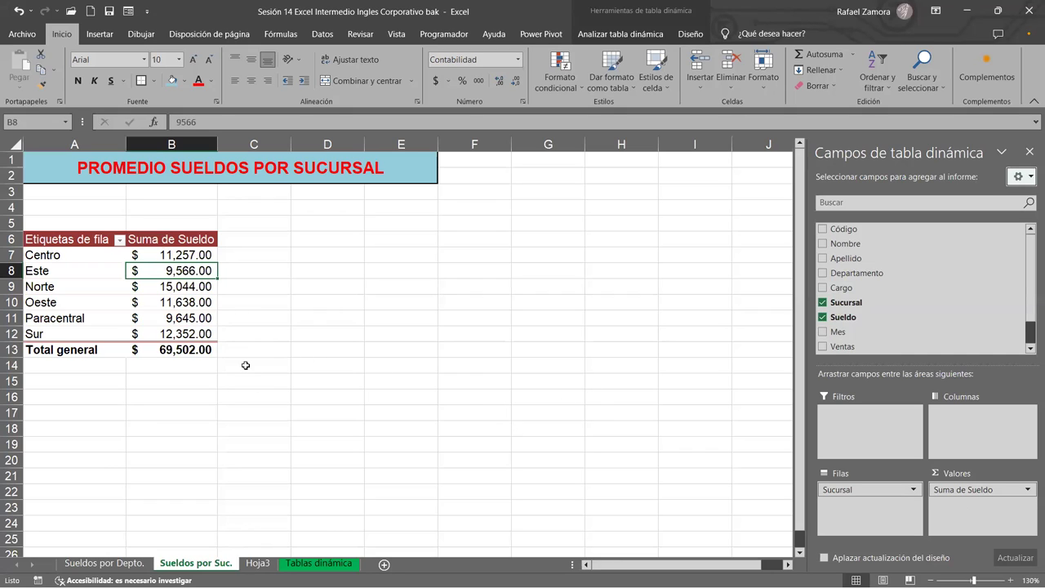
left_click(182, 304)
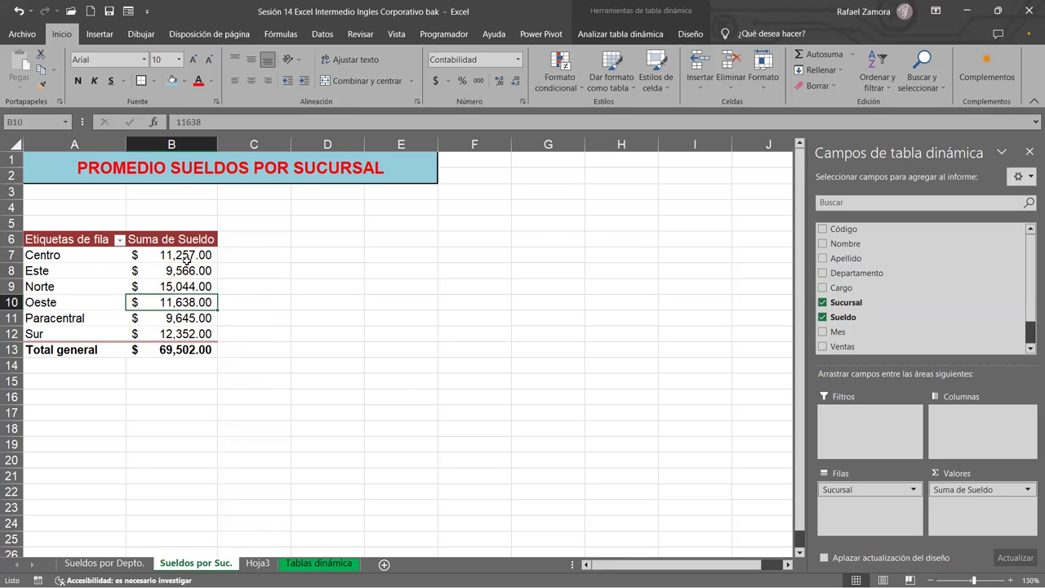
left_click(187, 259)
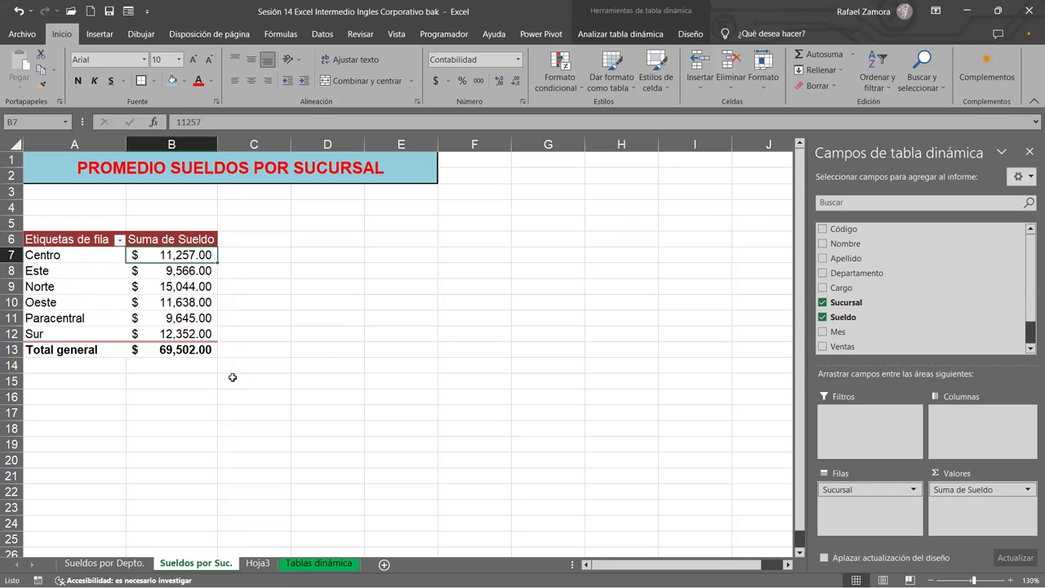
- Add Sueldo as a report filter on the branch pivot and glance at its value list
left_click_drag(849, 318, 889, 443)
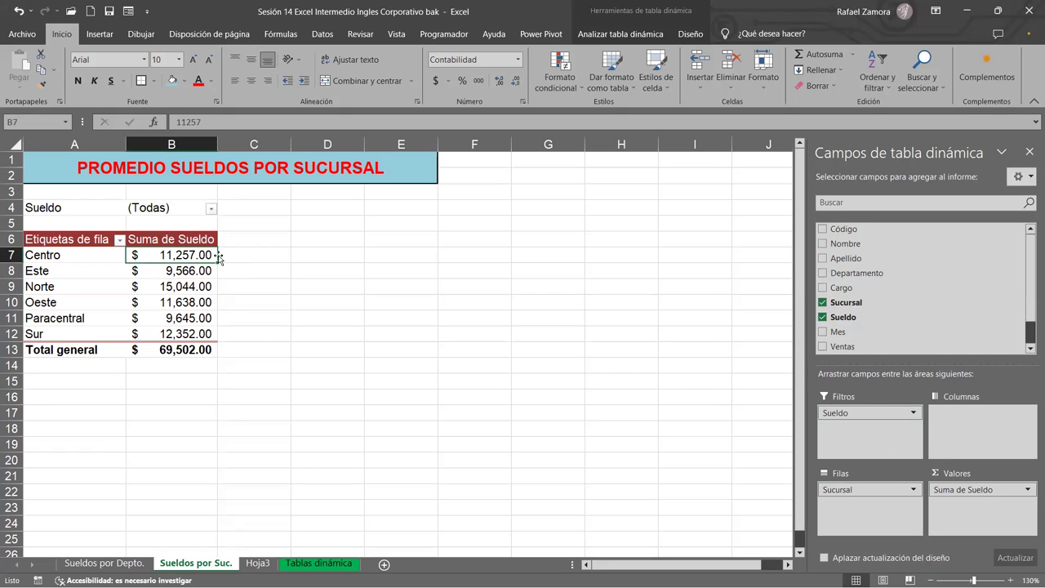
left_click(211, 208)
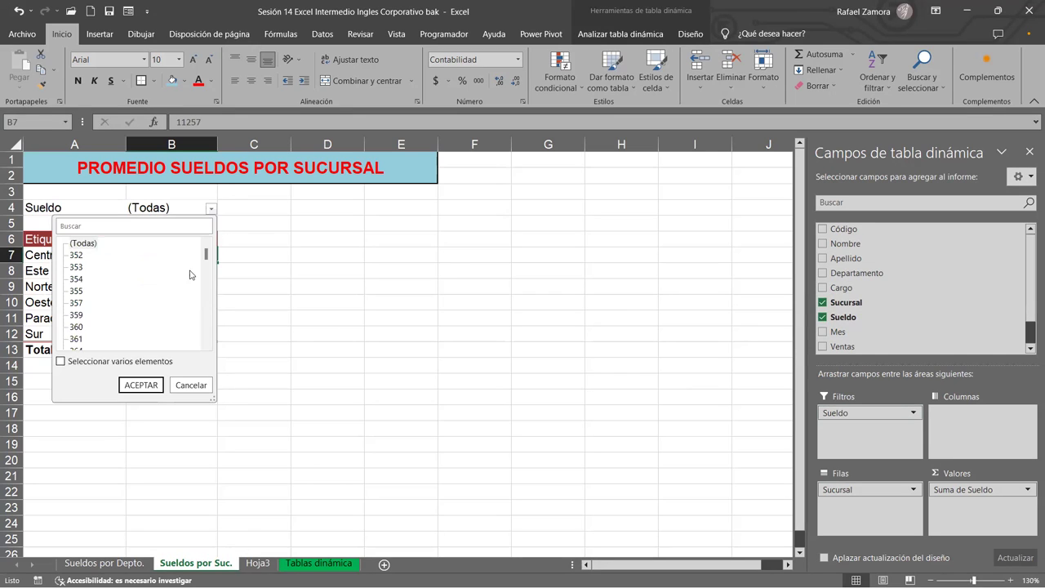
left_click(190, 384)
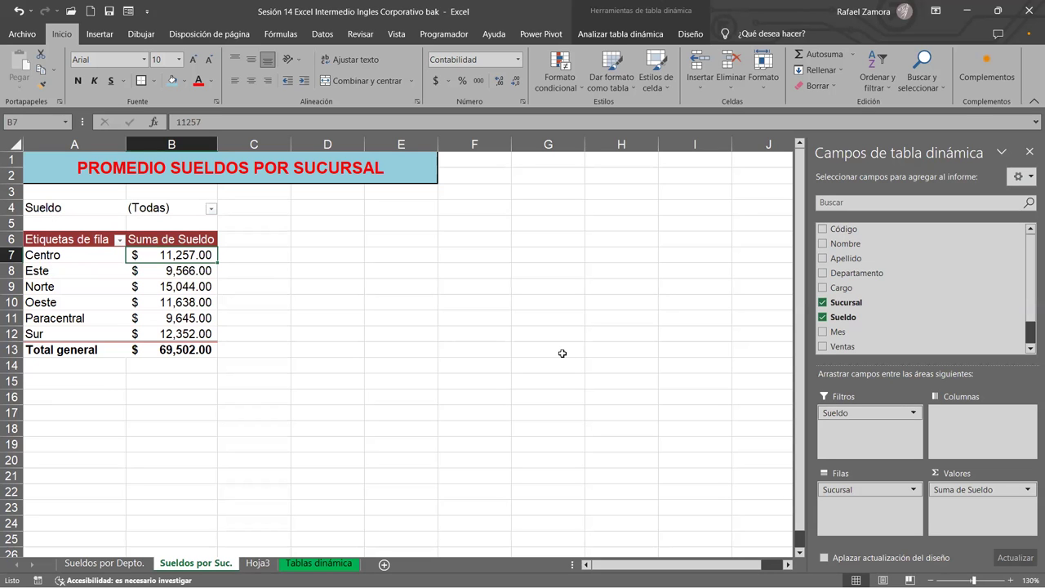
key("Down")
- Check the Sueldo values in G4 and G6 on the Tablas dinámica data sheet
left_click(302, 560)
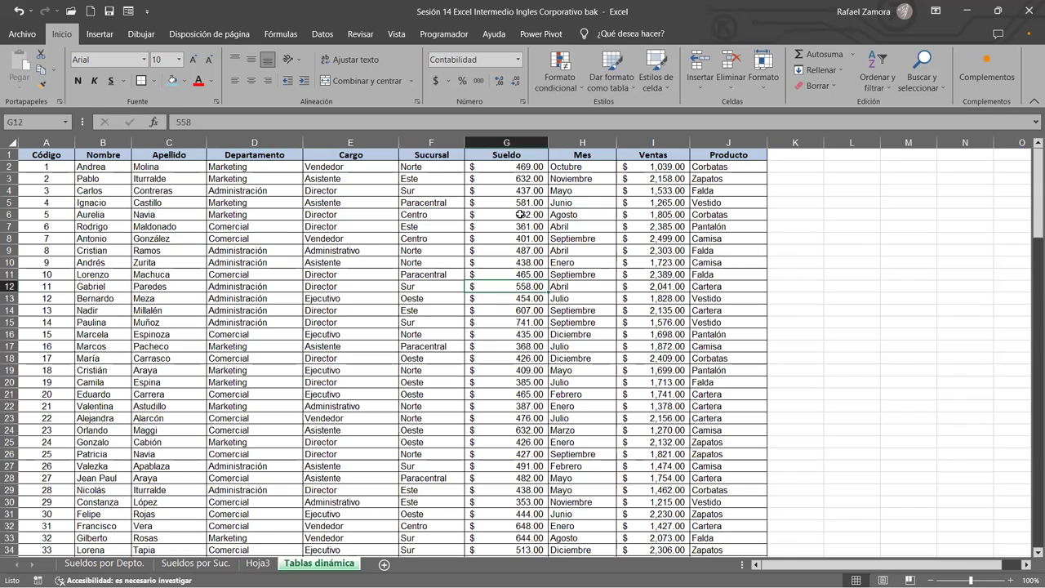
left_click(507, 193)
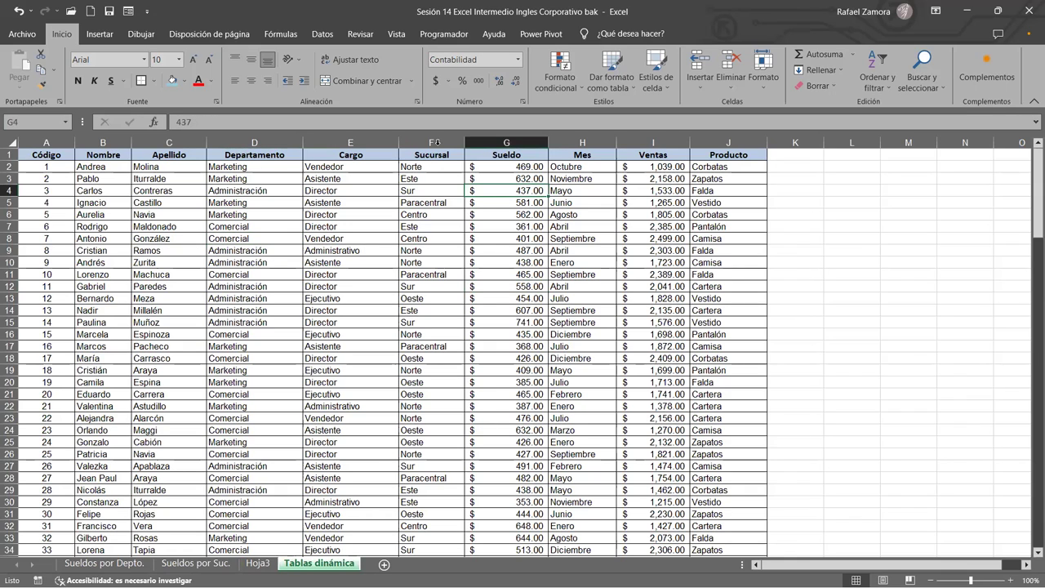
left_click(497, 211)
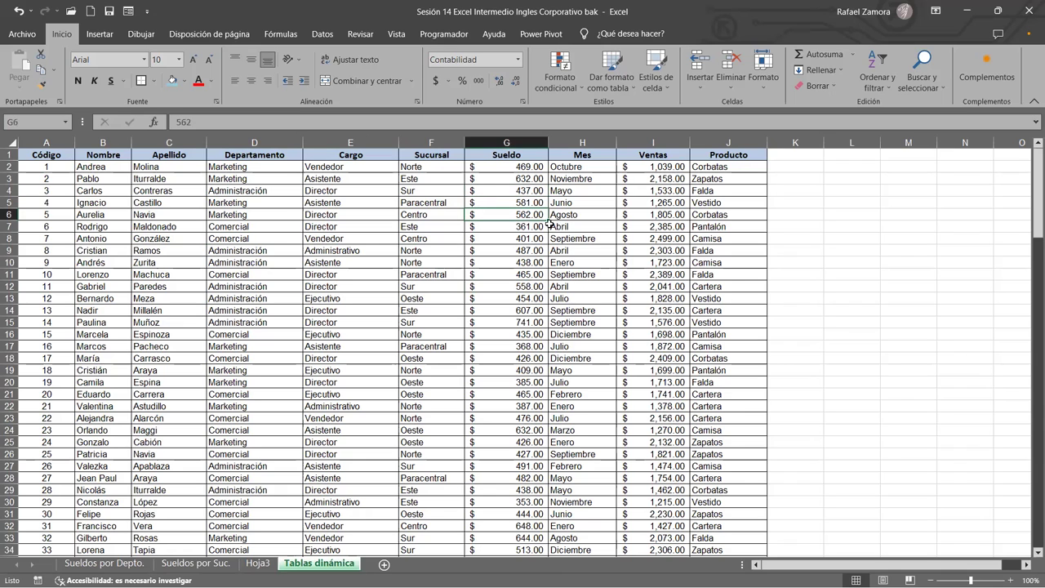
- Reopen the Sueldo filter list on the Sueldos por Suc. pivot and close it unchanged
left_click(227, 565)
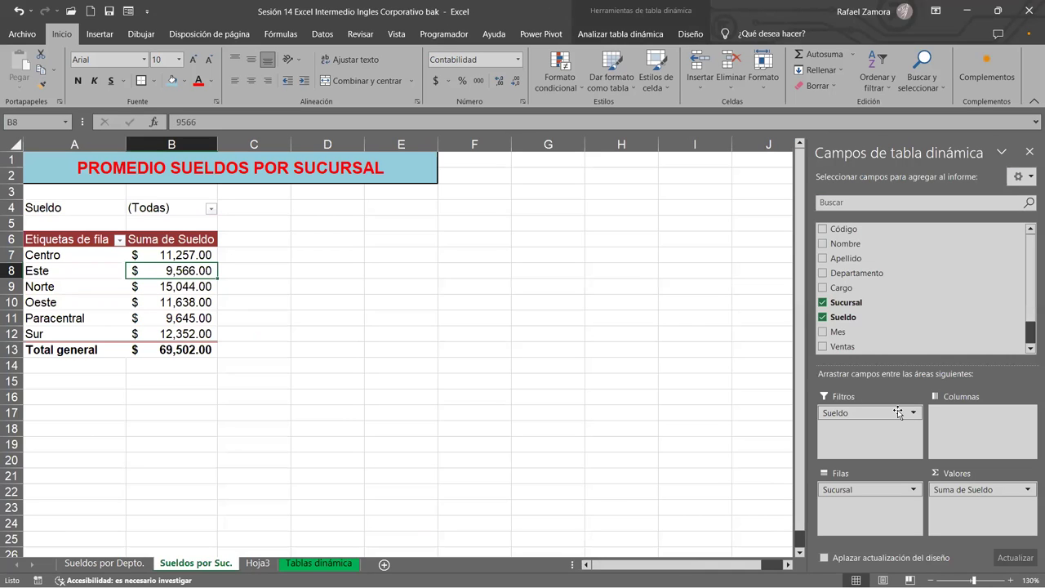
left_click(209, 209)
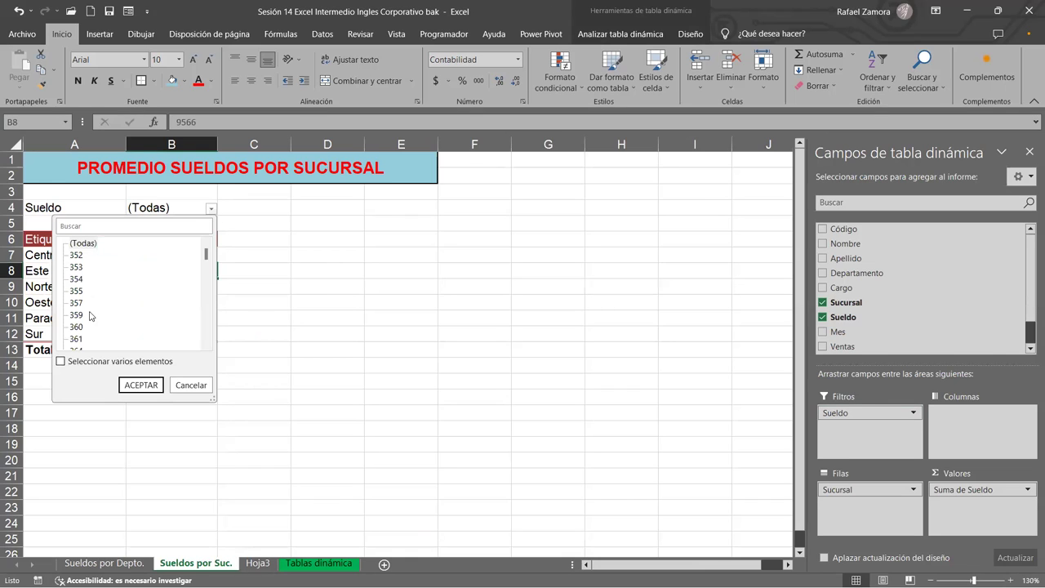
left_click_drag(206, 255, 209, 343)
scroll(209, 343, "down", 1)
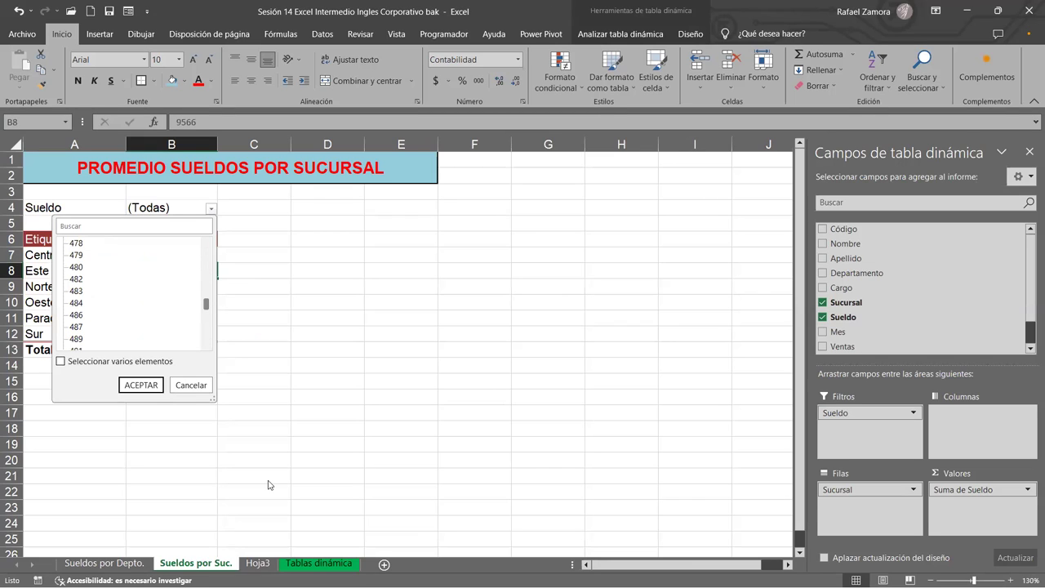
left_click(210, 392)
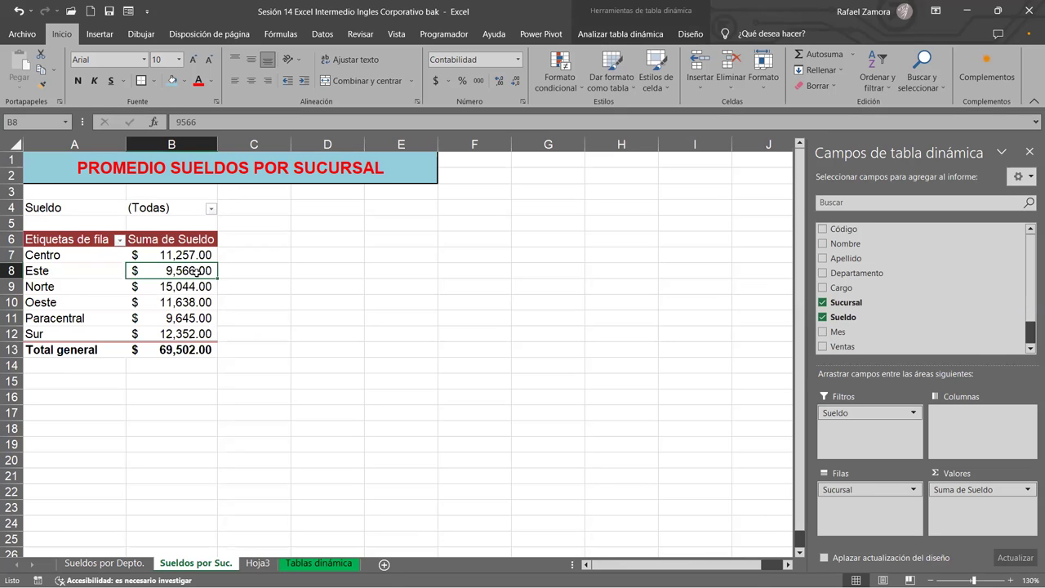
key("Up")
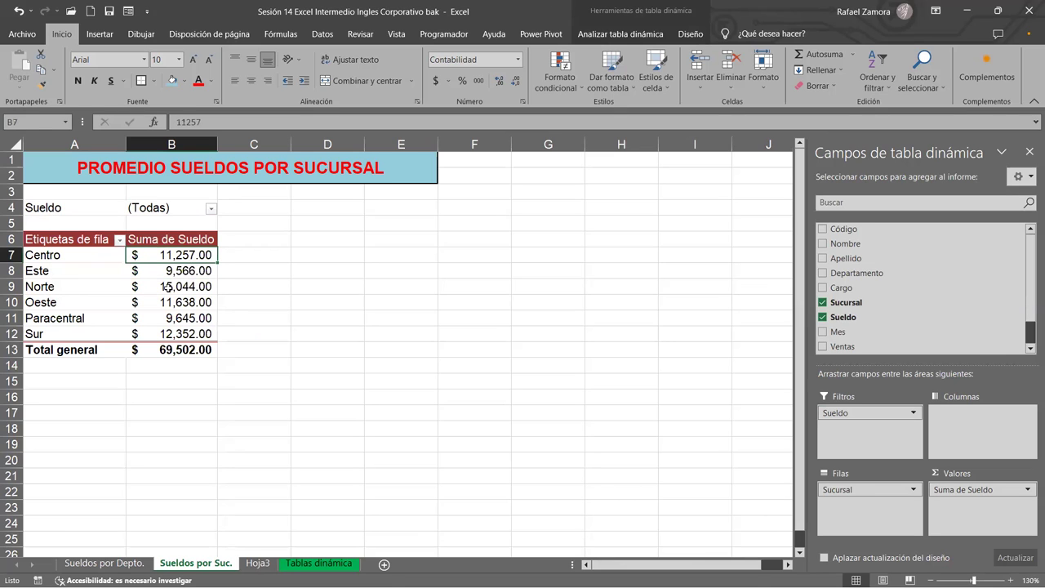
- Return to the Tablas dinámica sheet and select the Sueldo value in G5
mouse_move(169, 287)
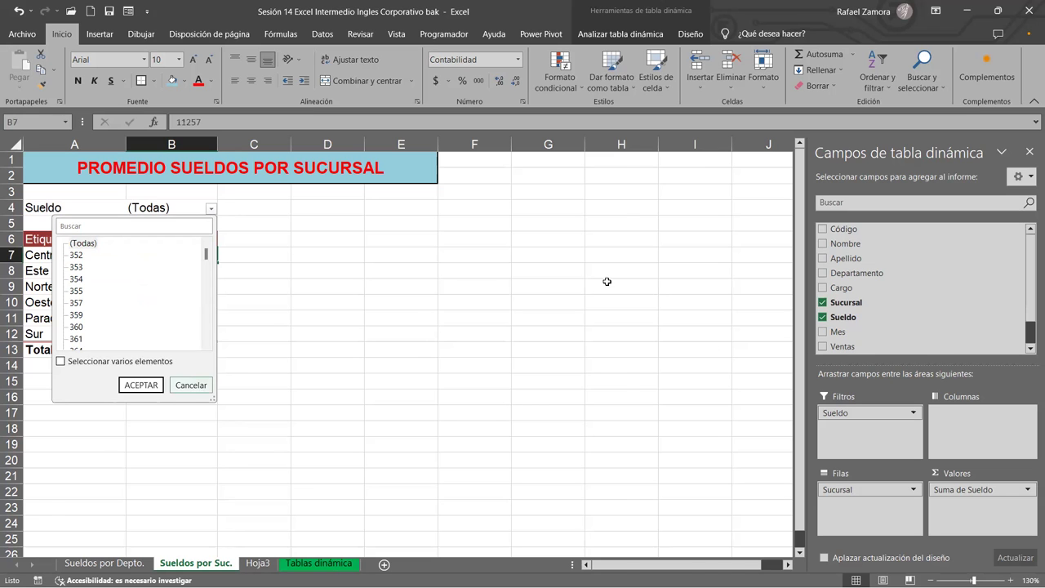
key("Escape")
key("ctrl+Page_Down")
key("ctrl+Page_Down")
left_click(516, 203)
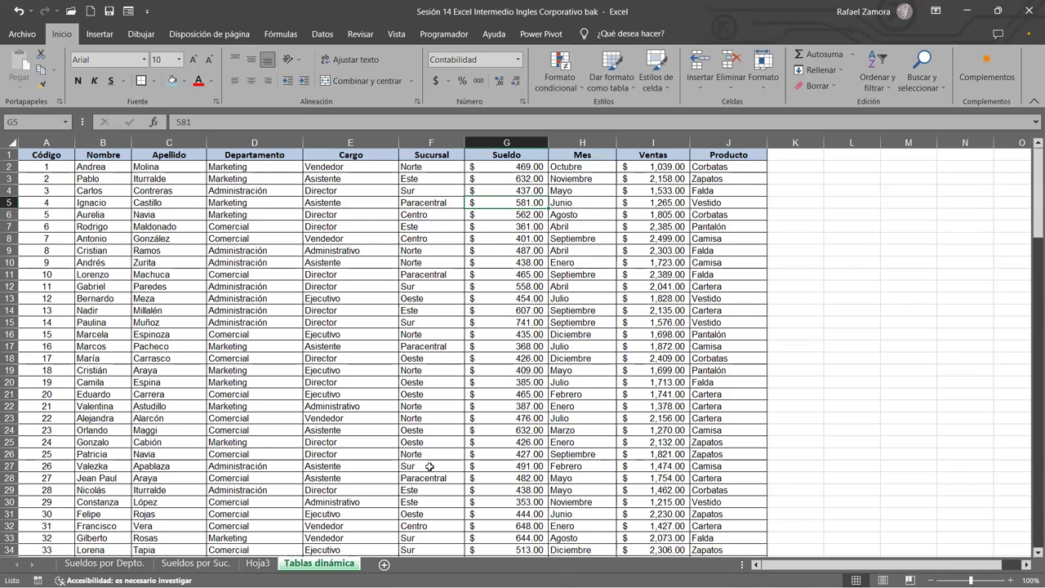
- On Hoja3, make the empty pivot sum Sueldo with each Nombre as a row
left_click(258, 563)
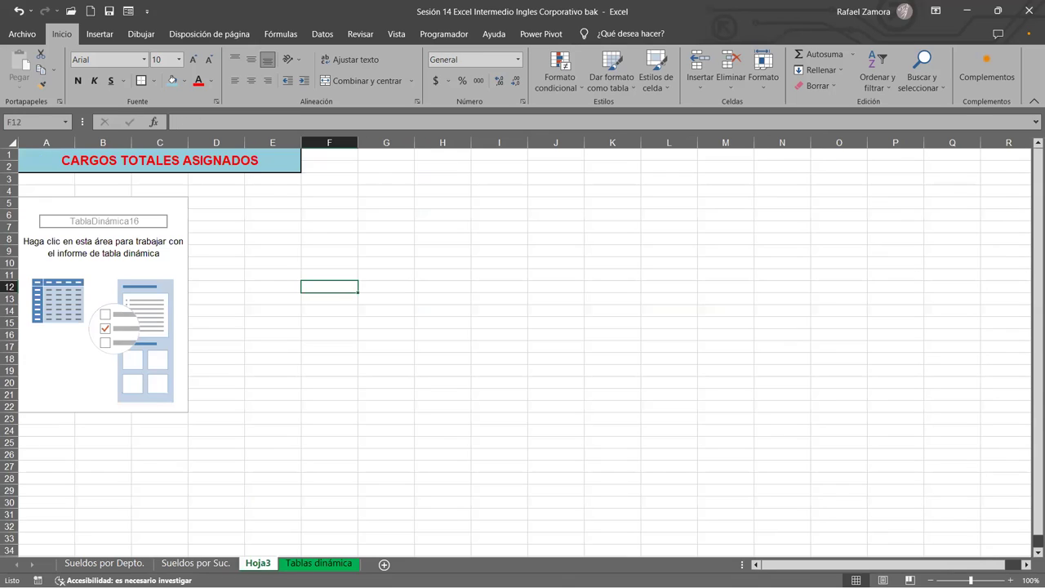
left_click(229, 565)
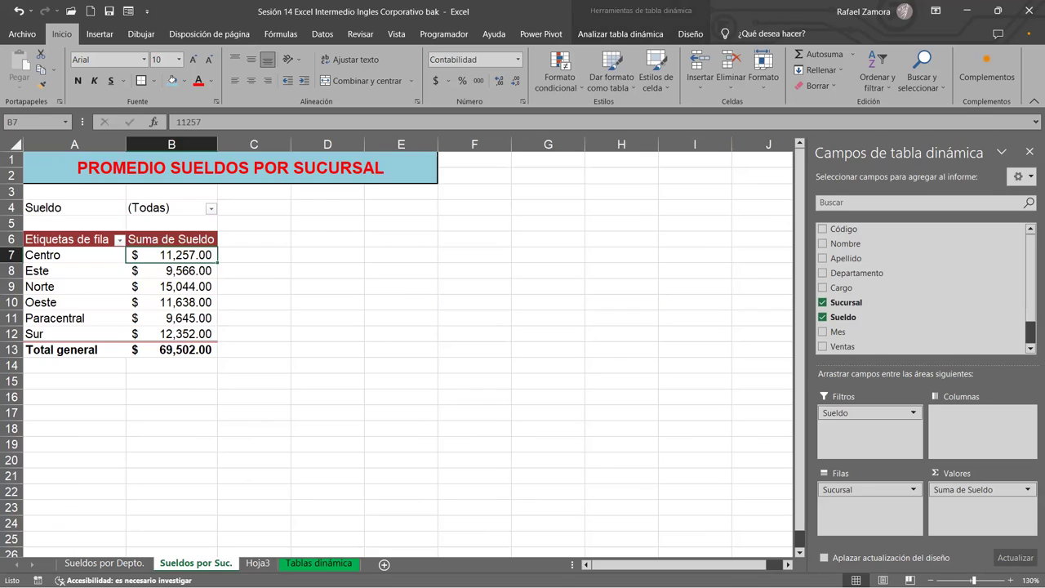
left_click(258, 564)
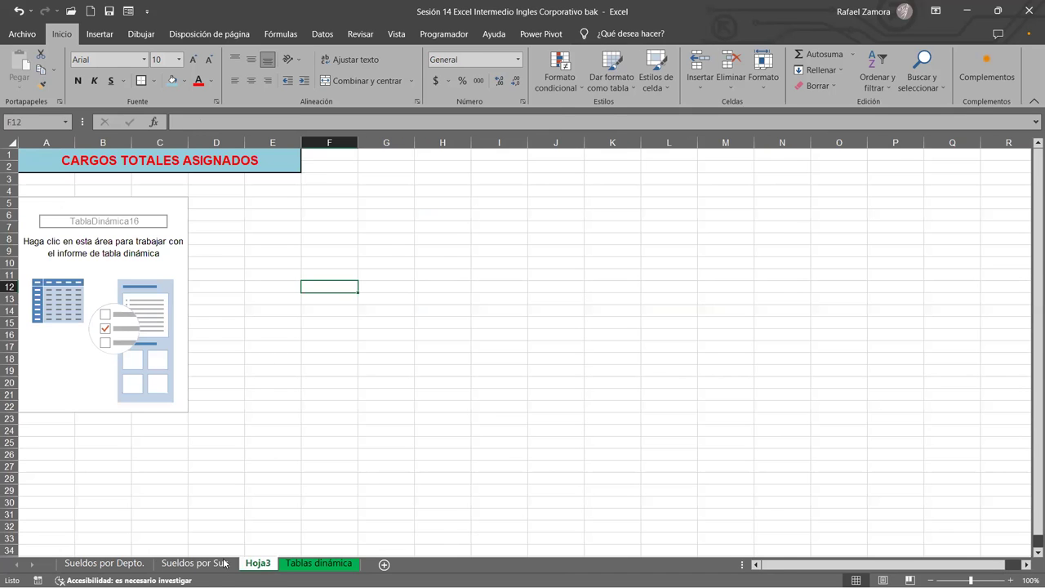
left_click(226, 563)
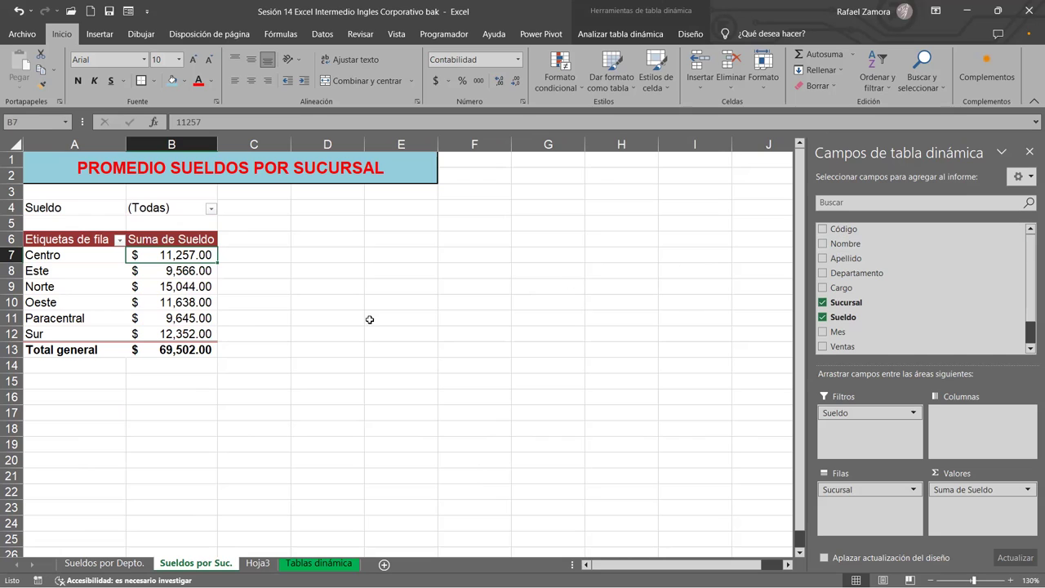
left_click(257, 563)
left_click(138, 406)
left_click(109, 309)
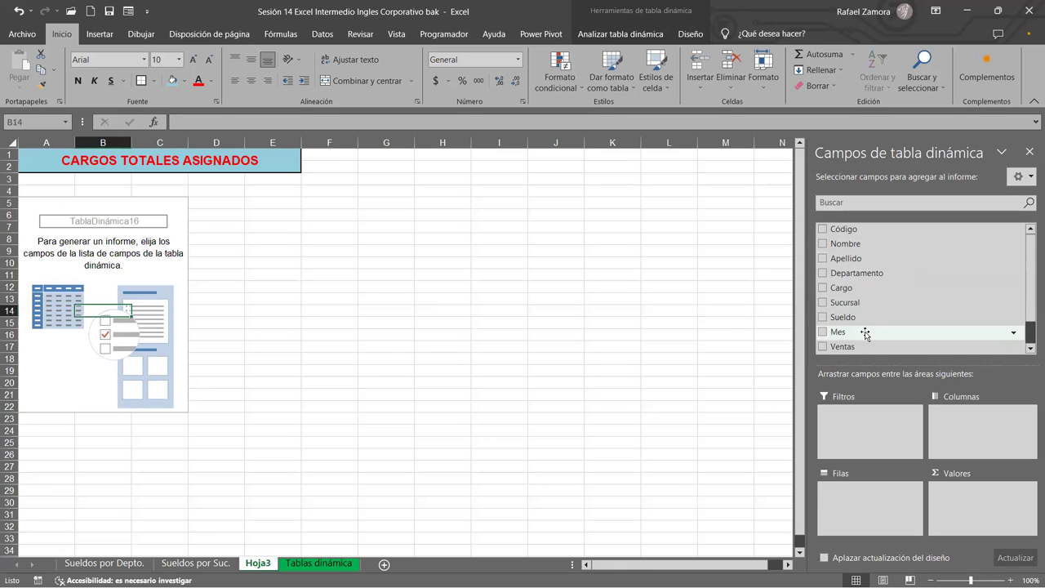
left_click_drag(849, 317, 979, 506)
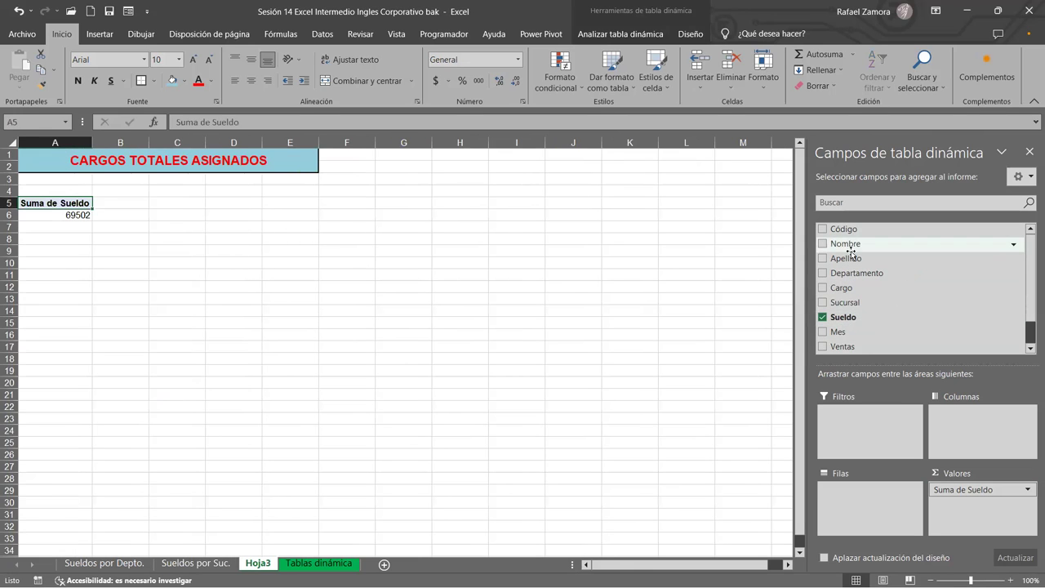
mouse_move(854, 249)
left_mouse_down()
mouse_move(849, 527)
mouse_move(851, 494)
left_mouse_up()
- Review the per-name totals and add Sueldo as a report filter, leaving it unfiltered
left_click(117, 284)
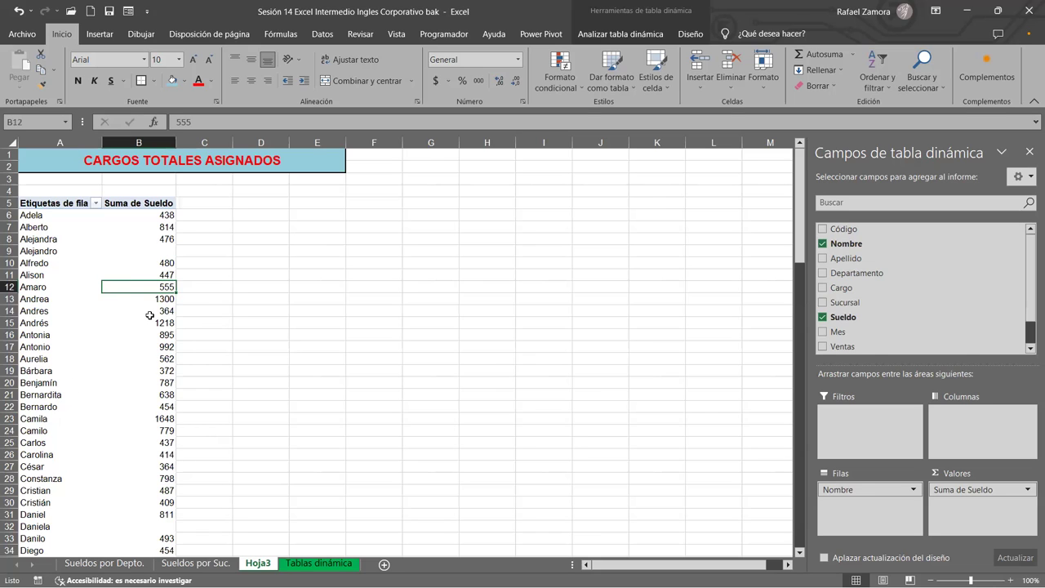
key("Down")
key("Down")
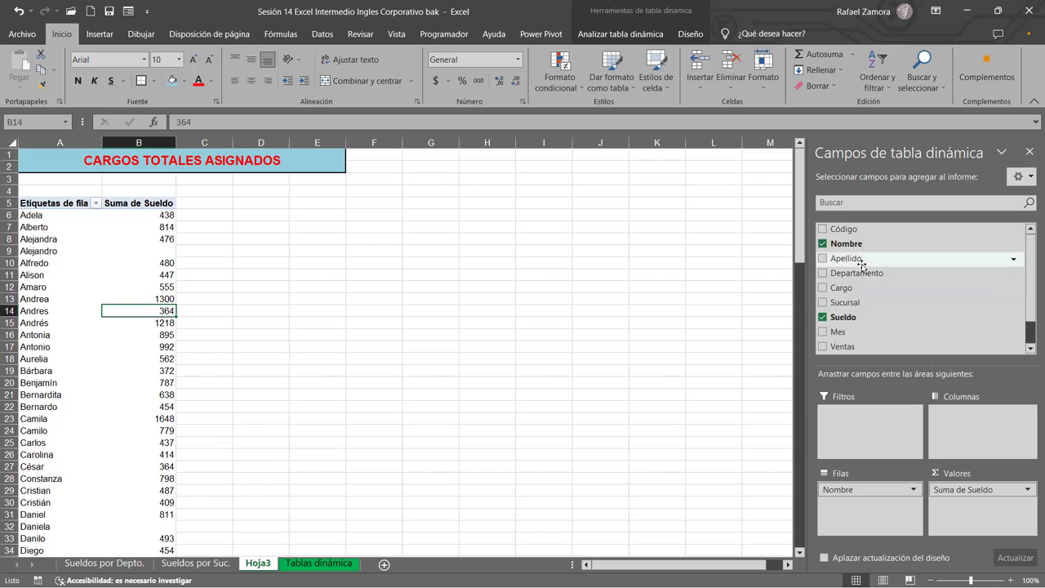
left_click_drag(874, 318, 882, 450)
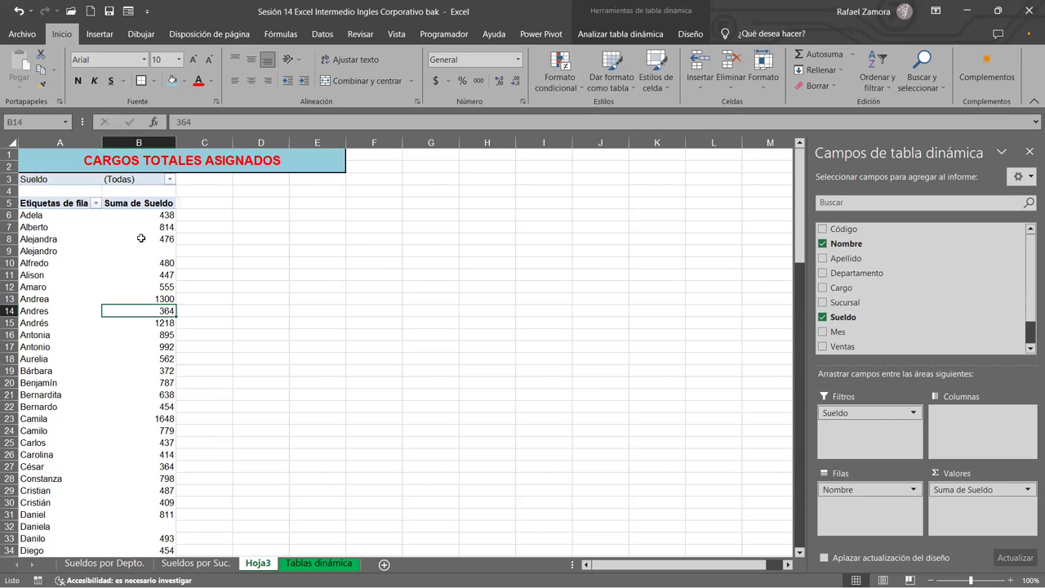
left_click(169, 179)
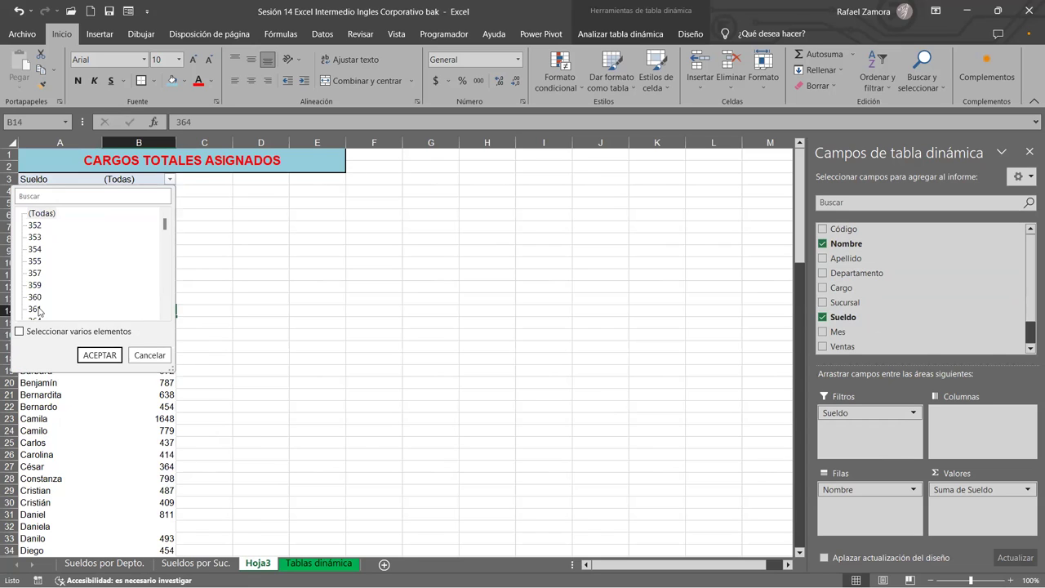
left_click(163, 356)
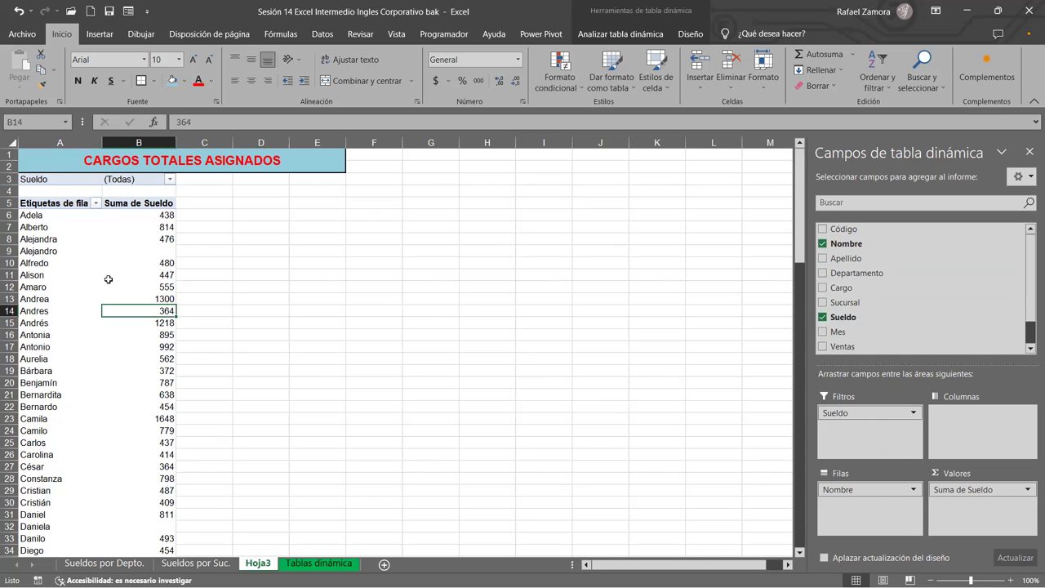
mouse_move(108, 279)
- Put Departamento down the pivot rows and each Nombre across the columns, e.g. Adela 438 under Marketing
left_click_drag(854, 282, 982, 439)
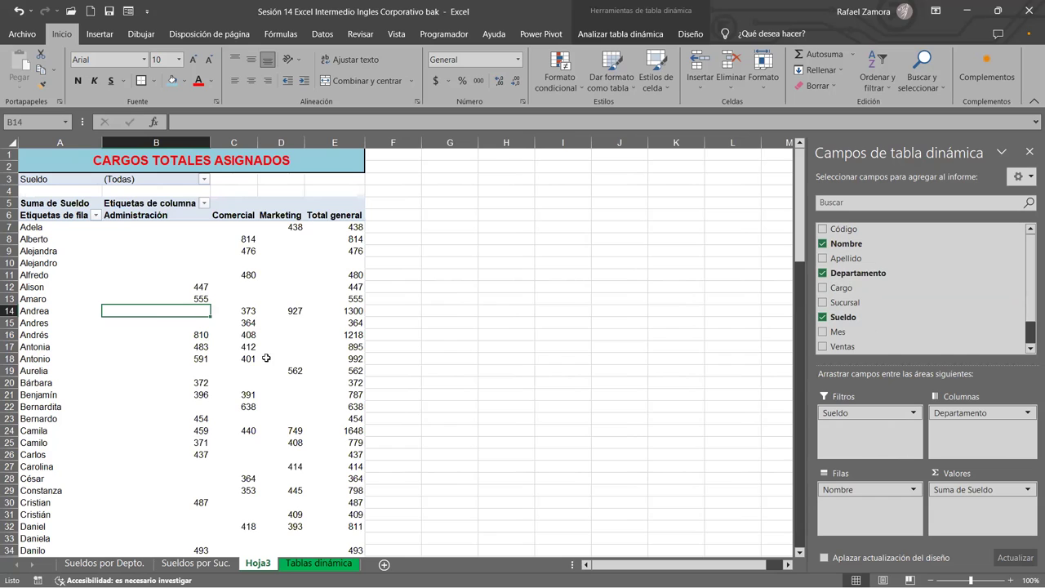
left_click(45, 228)
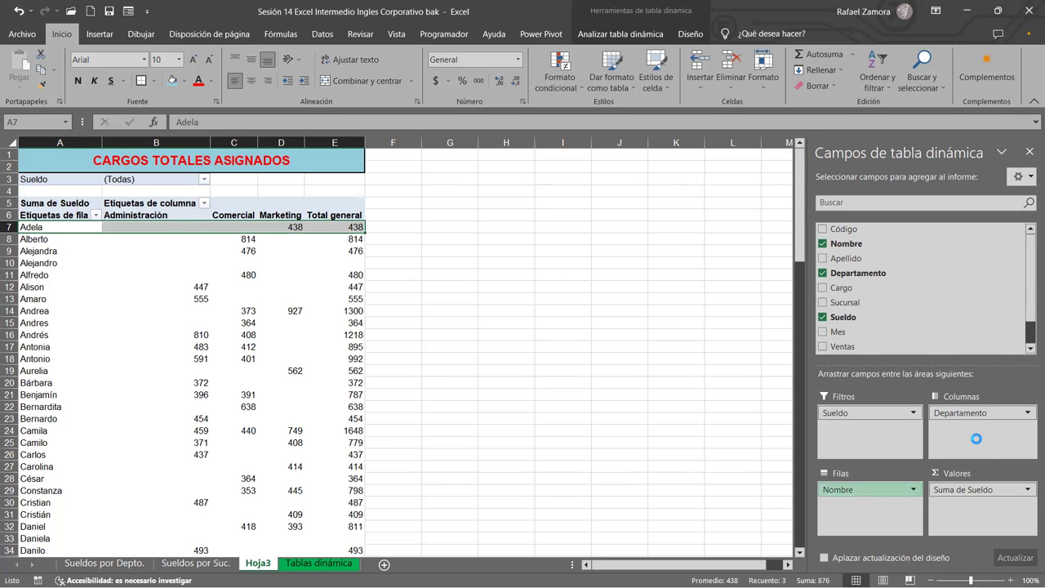
left_click_drag(840, 489, 980, 427)
left_click_drag(905, 510, 904, 510)
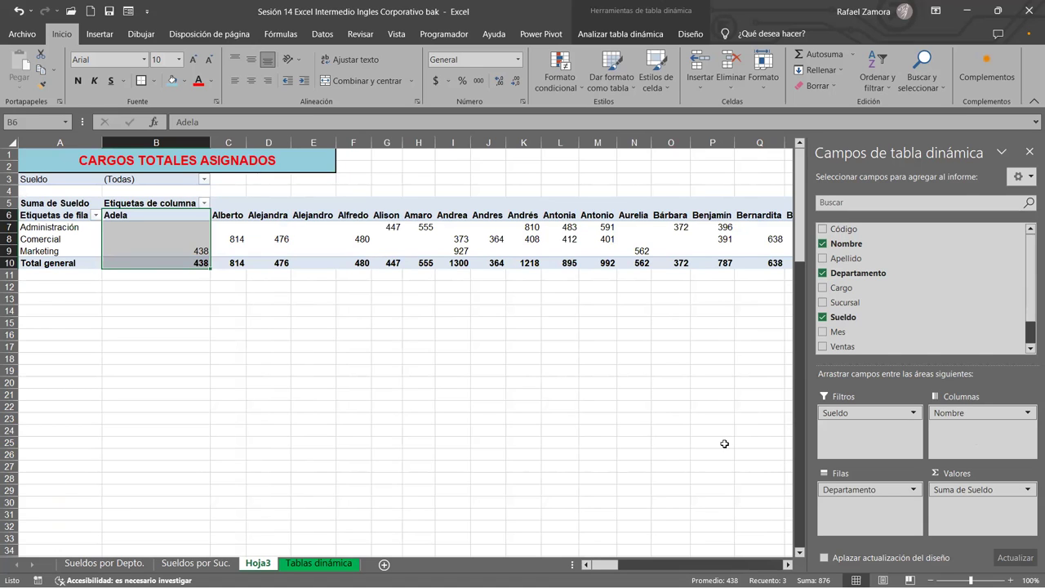
mouse_move(617, 568)
left_mouse_down()
mouse_move(641, 566)
mouse_move(605, 564)
left_mouse_up()
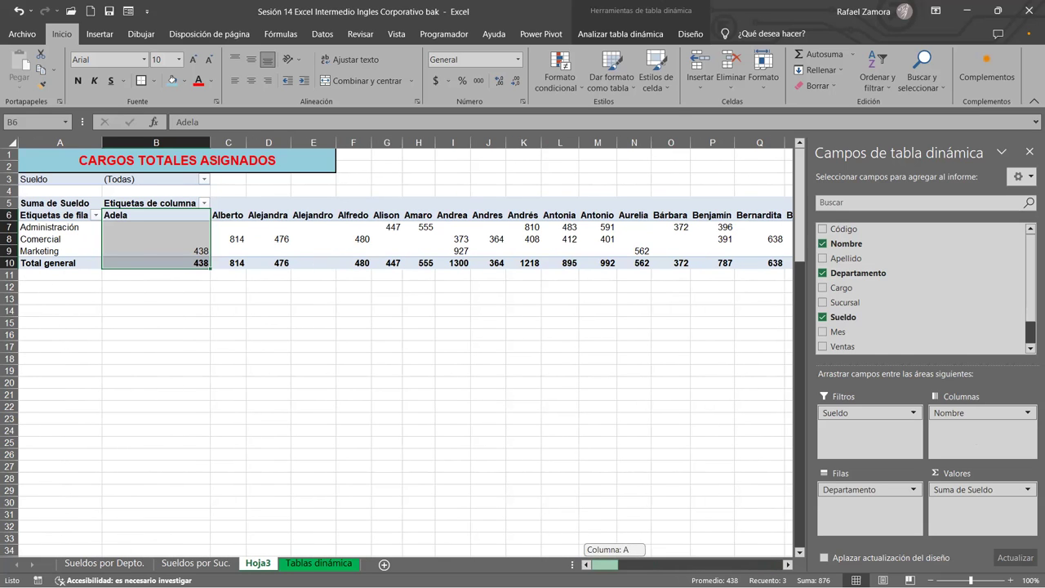
left_click(532, 240)
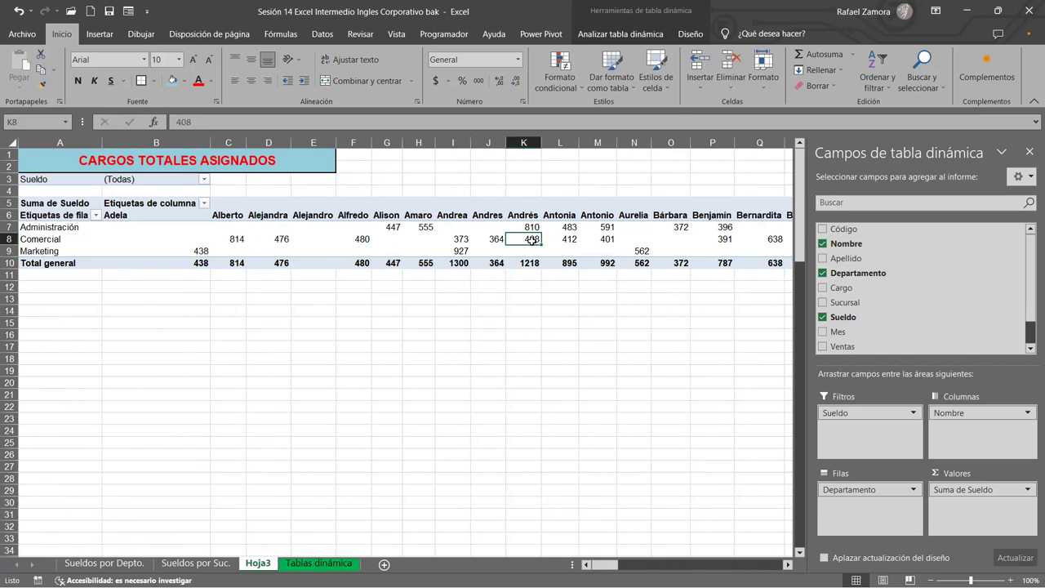
left_click(558, 238)
left_click(663, 237)
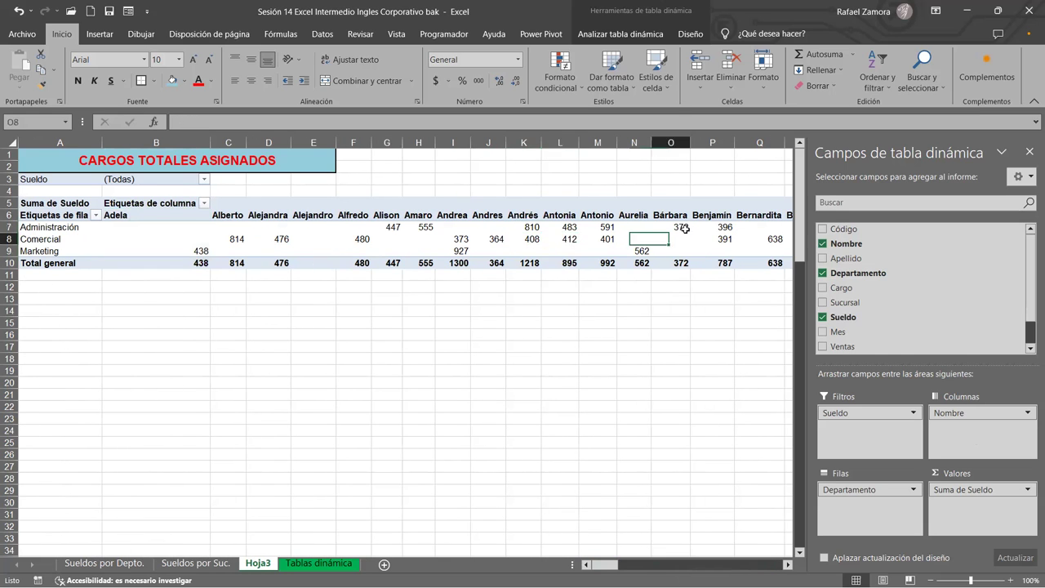
left_click(736, 228)
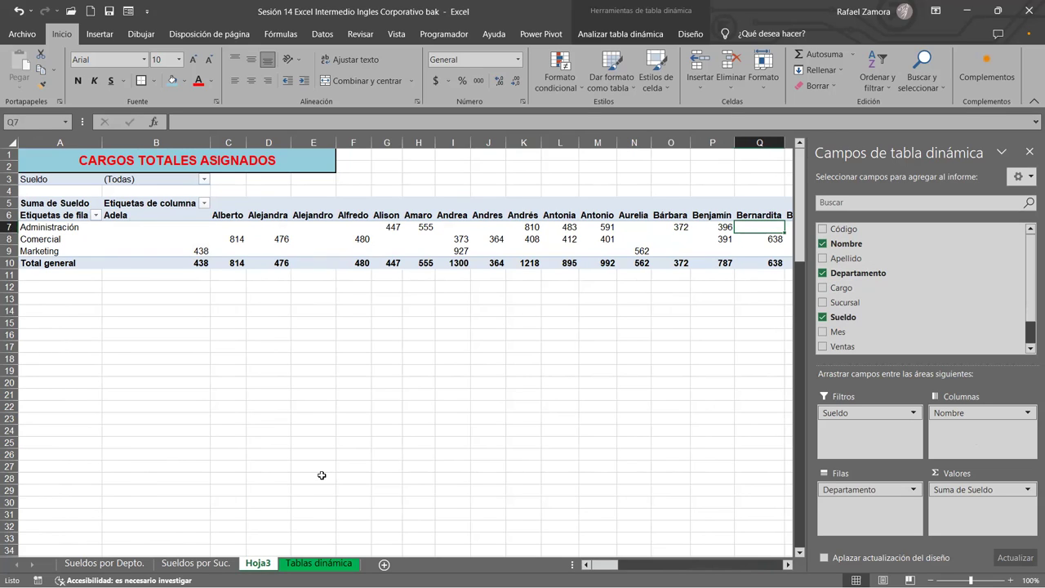
- On Sueldos por Suc., select the branch salary totals Centro through Sur
left_click(222, 565)
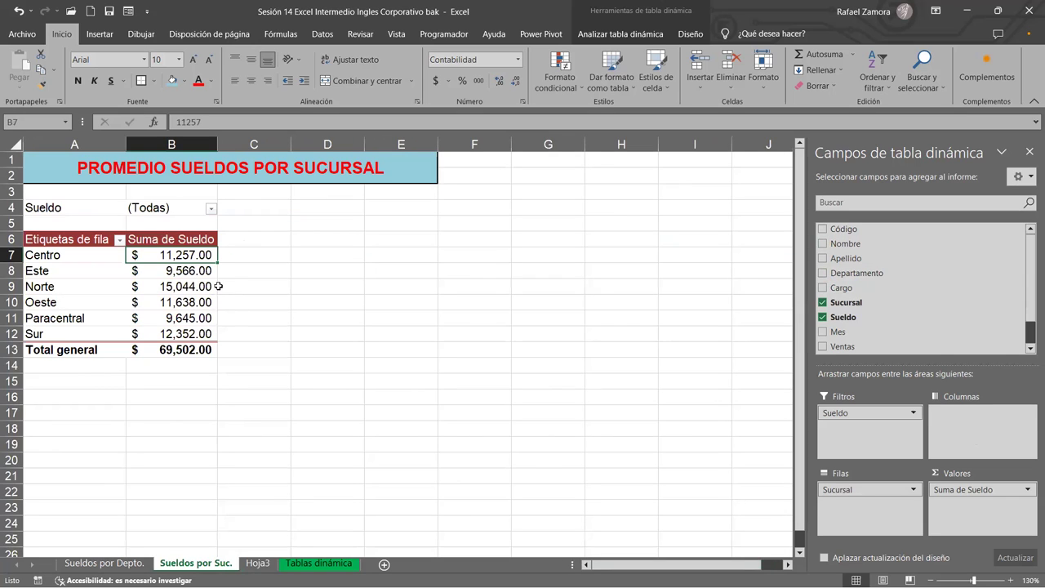
mouse_move(178, 255)
left_click(164, 318, "shift")
left_click(164, 339, "shift")
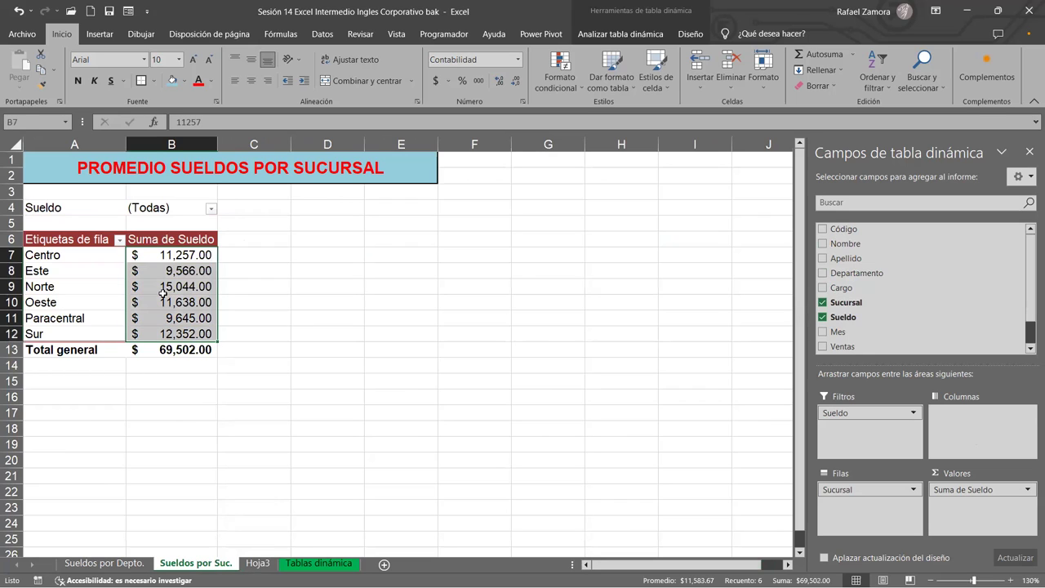
right_click(165, 290)
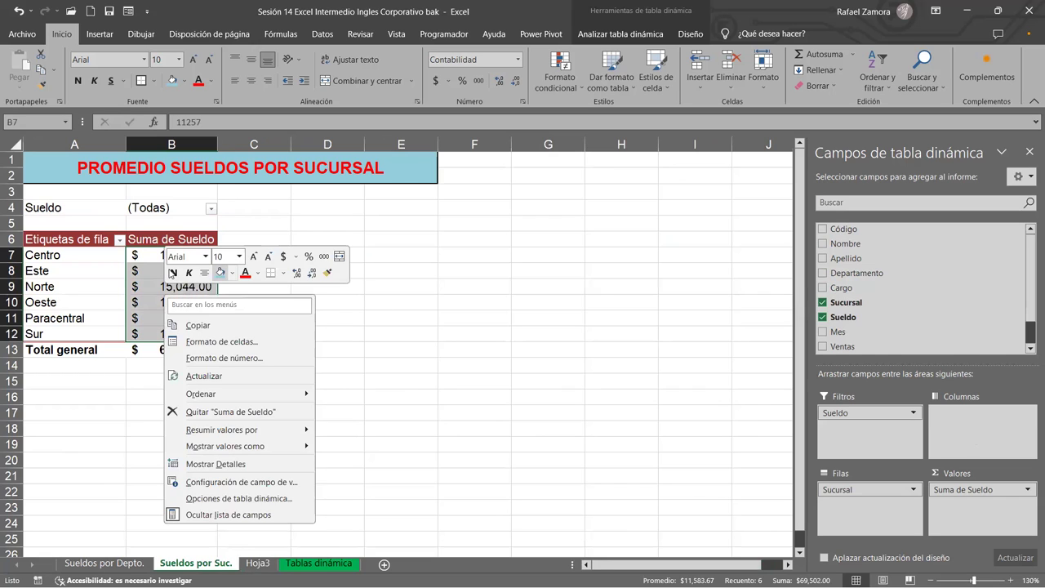
left_click(193, 255)
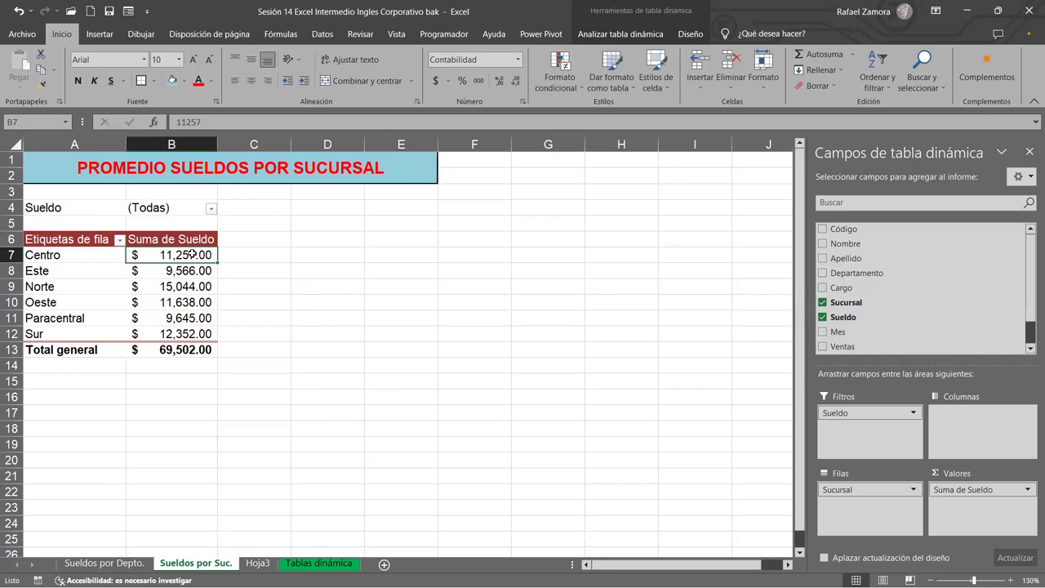
left_click_drag(192, 255, 200, 331)
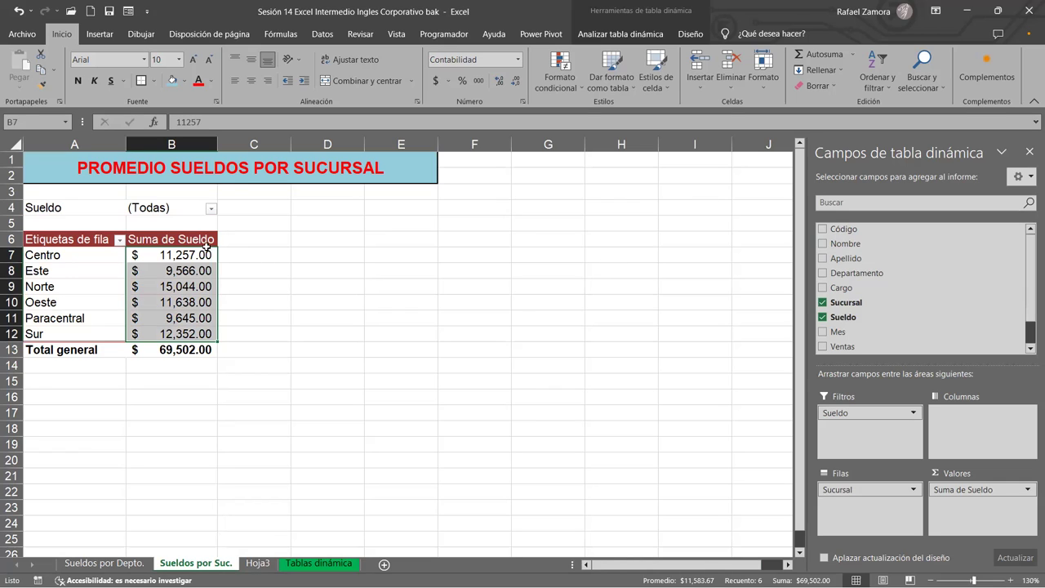
- Select the Norte total, then click outside and back into the pivot to toggle its field list
mouse_move(186, 263)
left_click(196, 283)
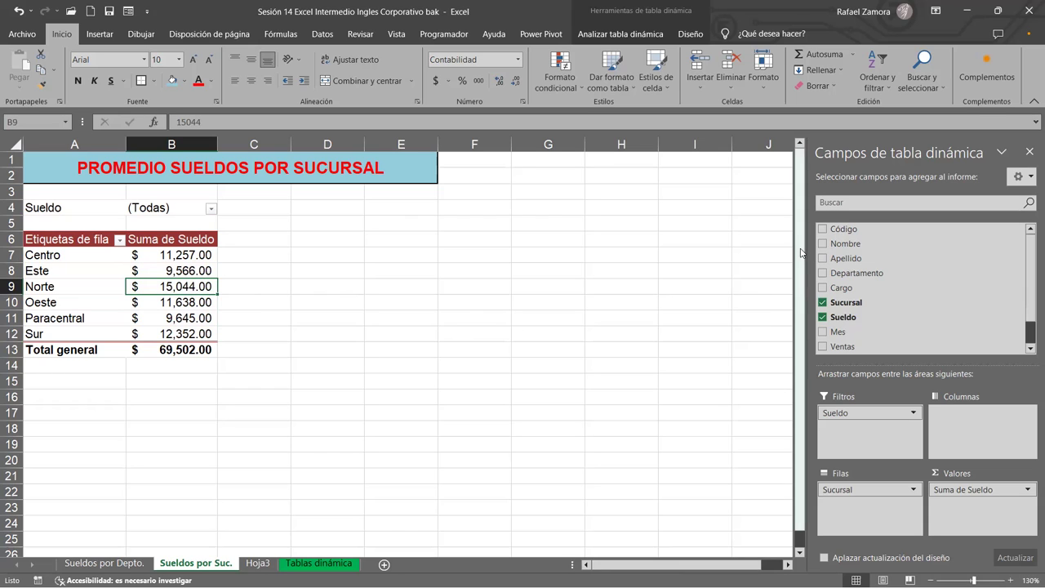
left_click_drag(801, 252, 365, 310)
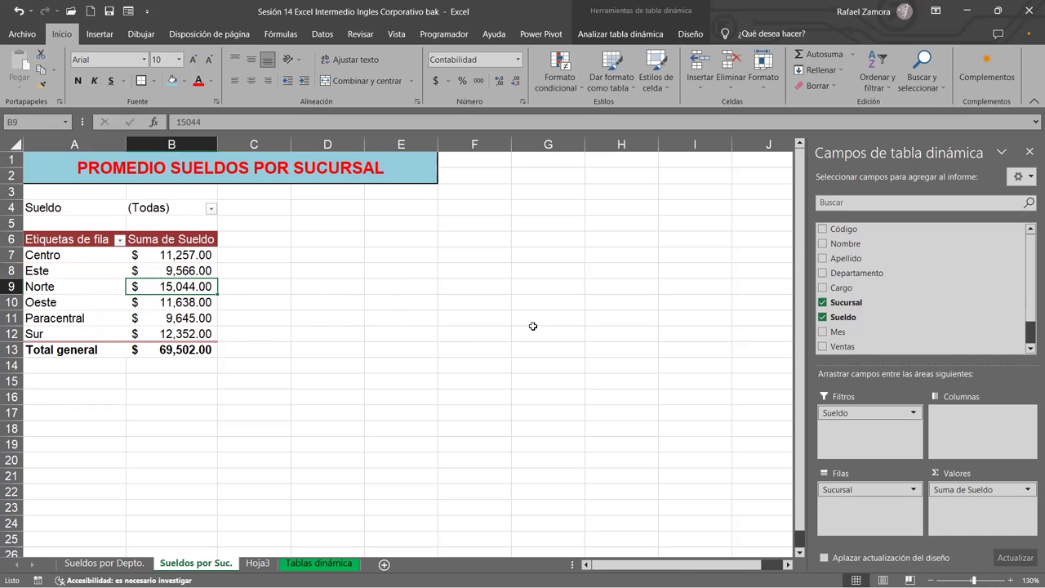
left_click(400, 302)
left_click(167, 288)
- On Hoja3, remove the Sueldo filter, Departamento, Nombre and the Sueldo sum from the pivot
left_click(257, 563)
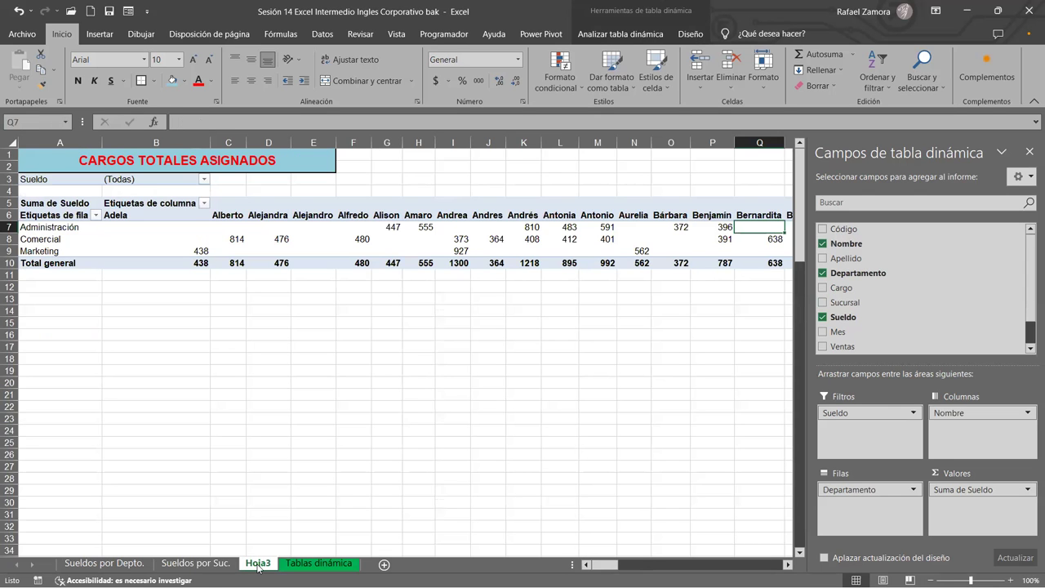
left_click(293, 228)
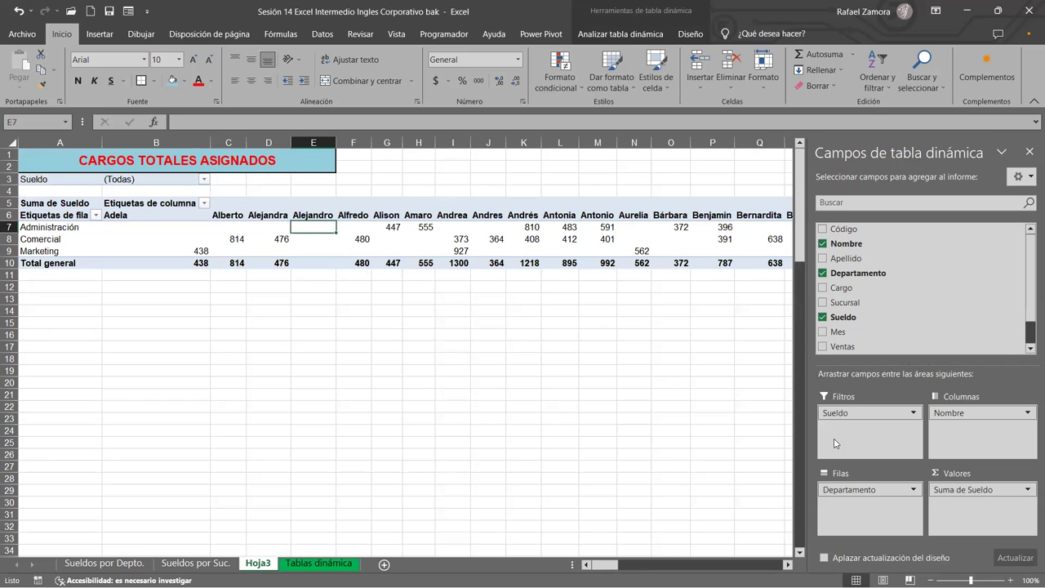
left_click_drag(868, 411, 890, 300)
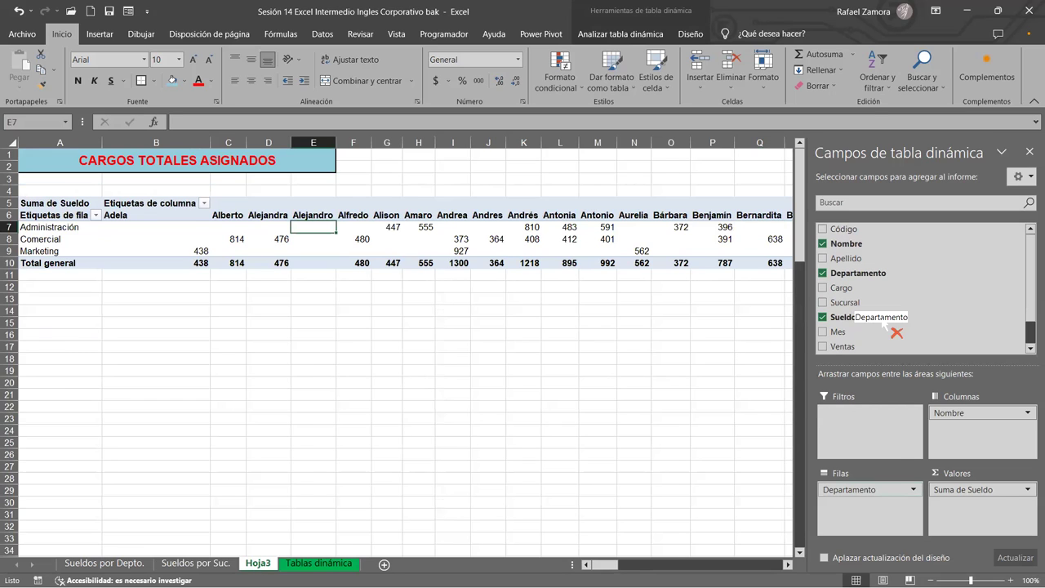
left_click_drag(866, 490, 896, 331)
left_click_drag(964, 414, 951, 318)
left_click_drag(979, 490, 933, 314)
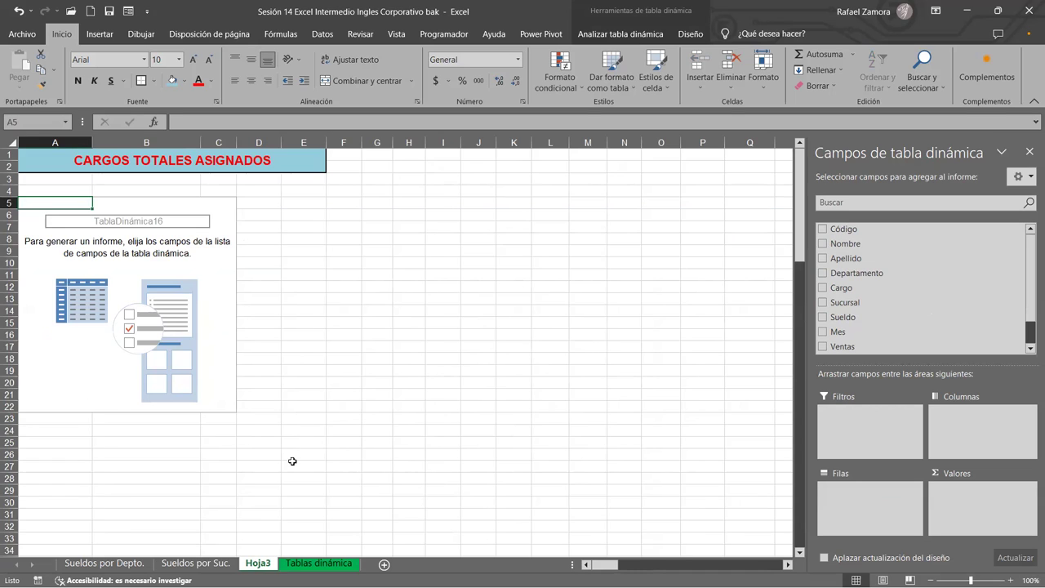
- Rename the Hoja3 sheet tab to 'Cargos totales asignados'
left_click(252, 562)
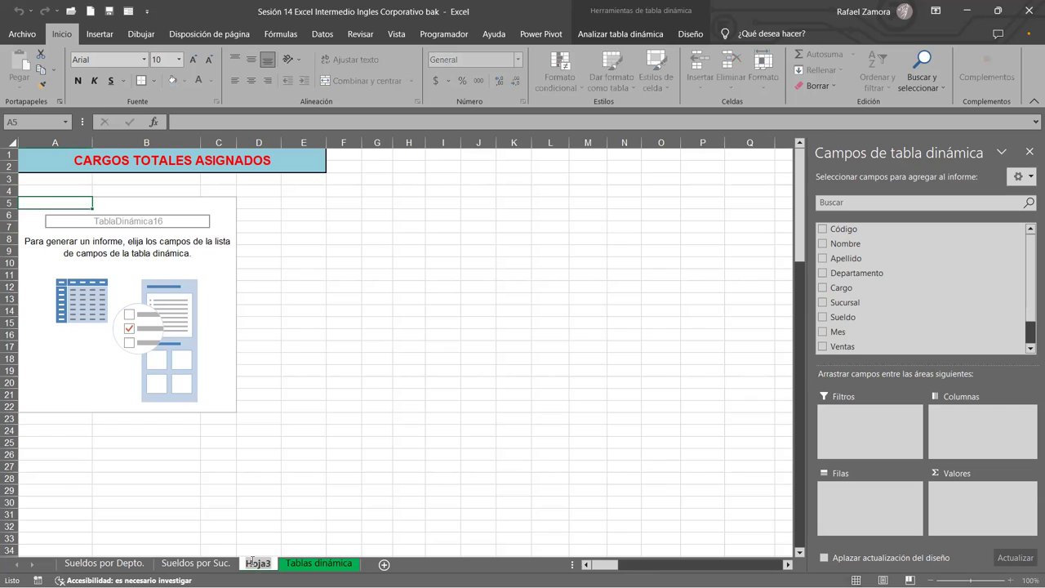
type("cARGAD¿¿¿¿")
key("BackSpace")
key("BackSpace")
key("BackSpace")
key("BackSpace")
key("BackSpace")
key("BackSpace")
type("Cargos totales")
key("Return")
type("asignados")
key("Return")
left_click(458, 454)
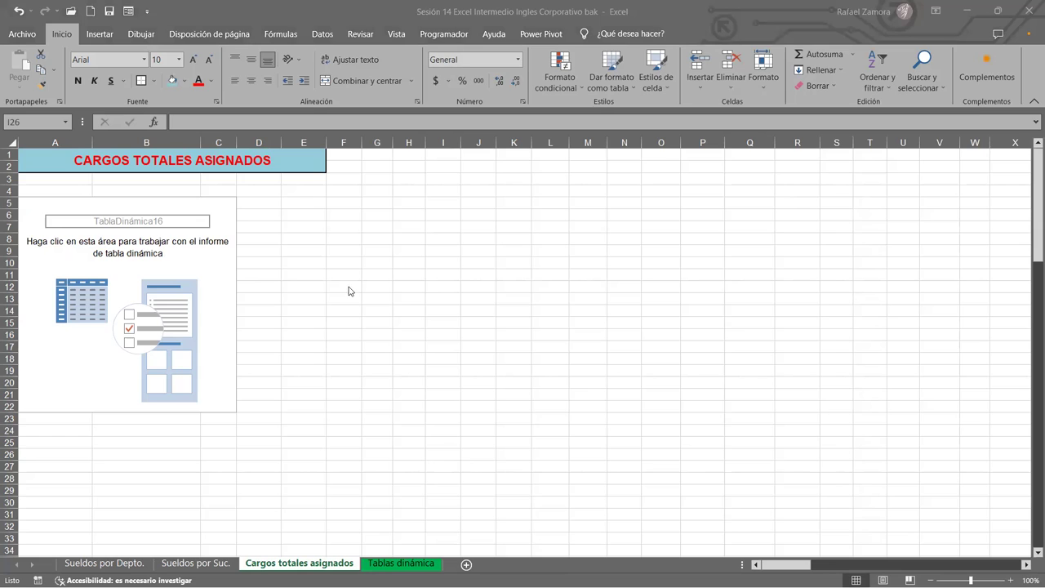
- Add Cargo as pivot rows and as Cuenta de Cargo values, e.g. Director 40, totalling 150
left_click(155, 262)
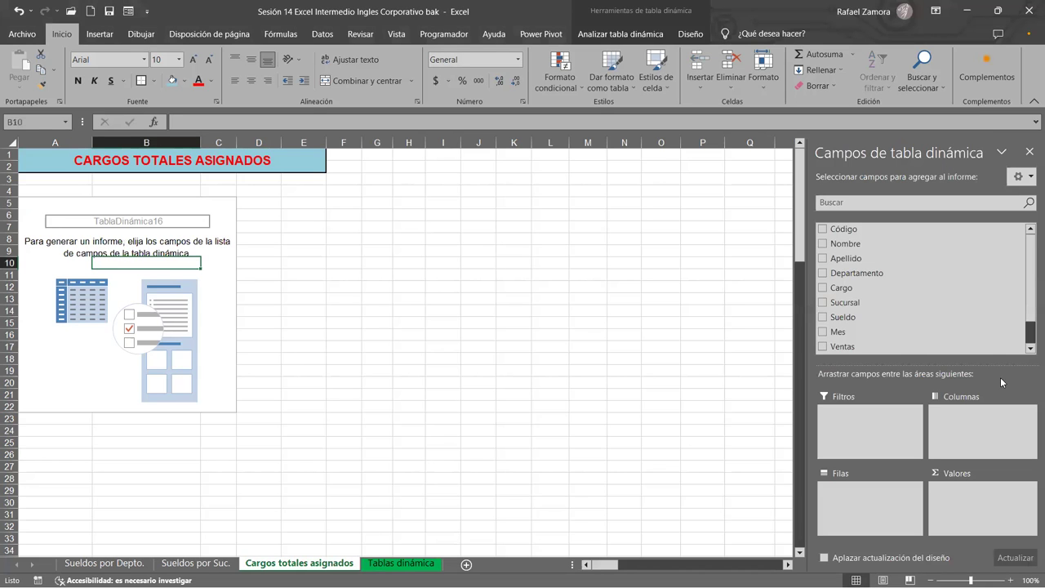
mouse_move(865, 290)
left_mouse_down()
mouse_move(908, 529)
mouse_move(889, 513)
left_mouse_up()
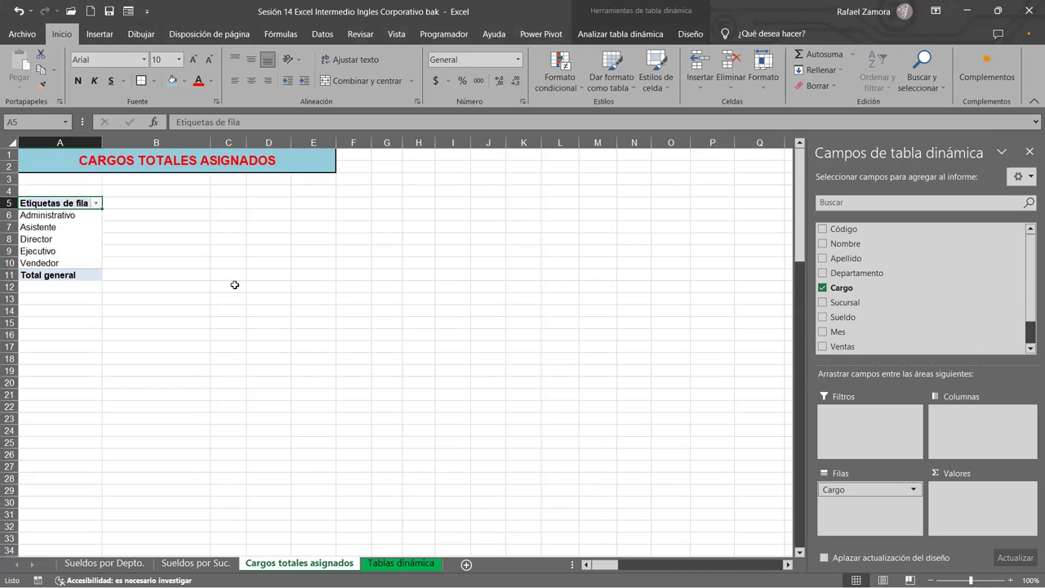
left_click_drag(842, 290, 966, 510)
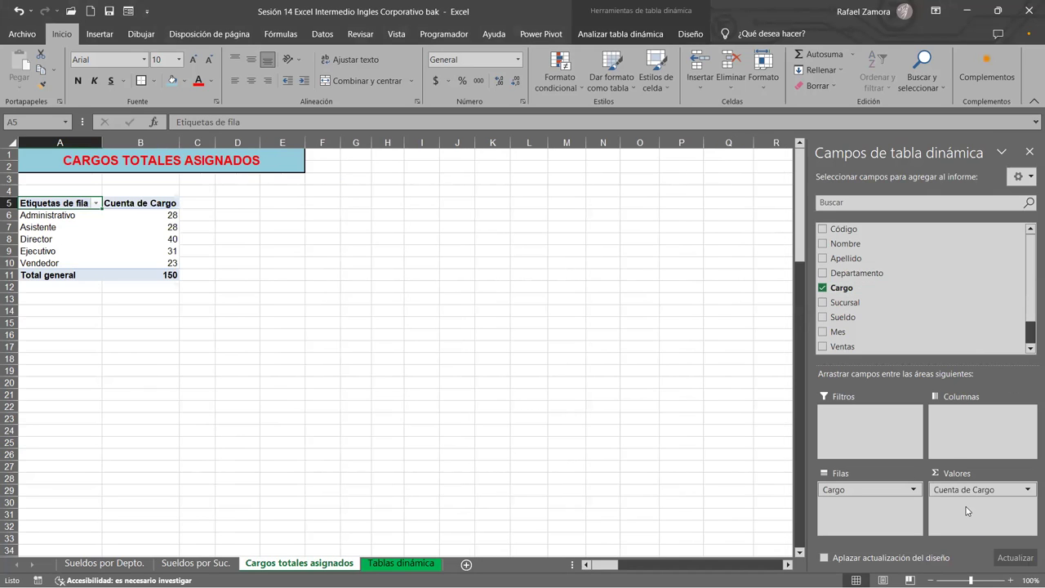
left_click(143, 207)
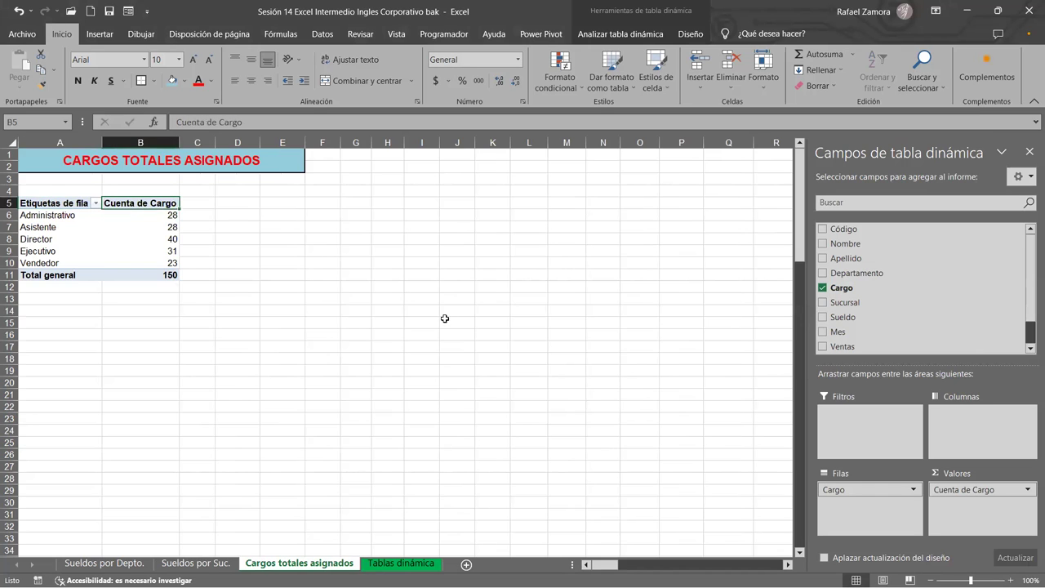
scroll(444, 319, "up", 1)
scroll(444, 319, "up", 2)
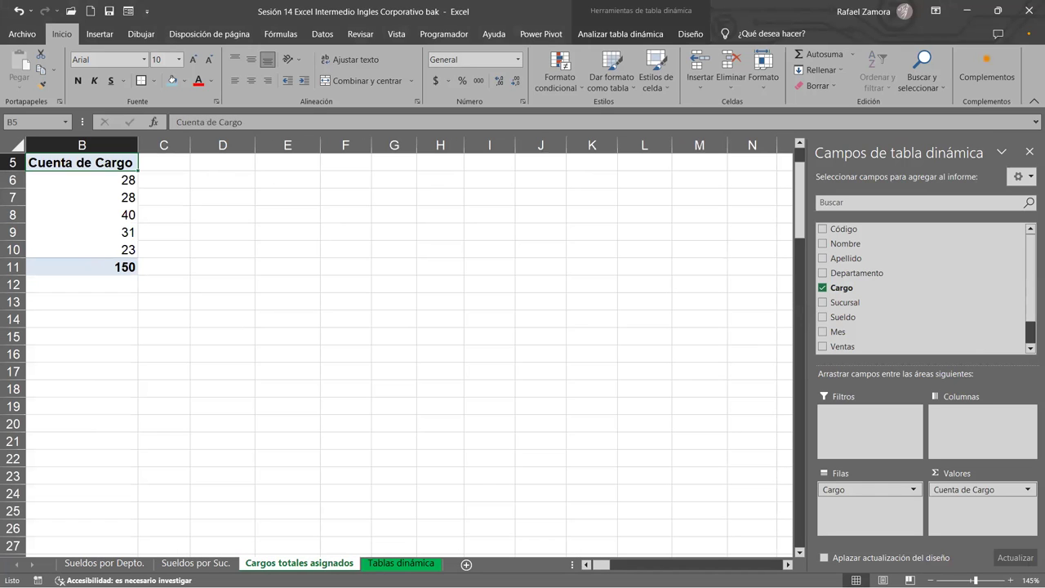
left_click(587, 565)
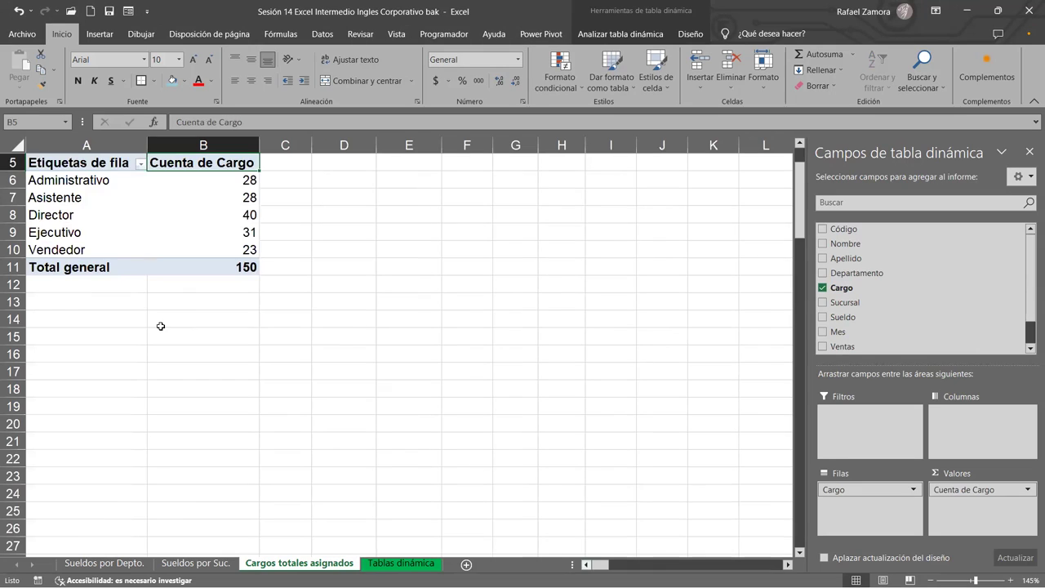
scroll(160, 327, "up", 2)
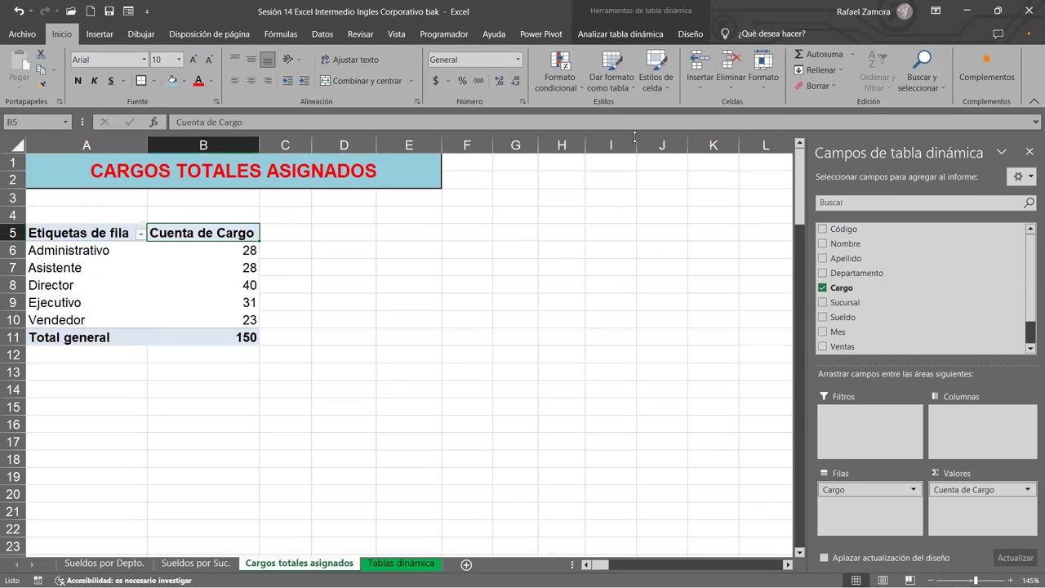
left_click(179, 288)
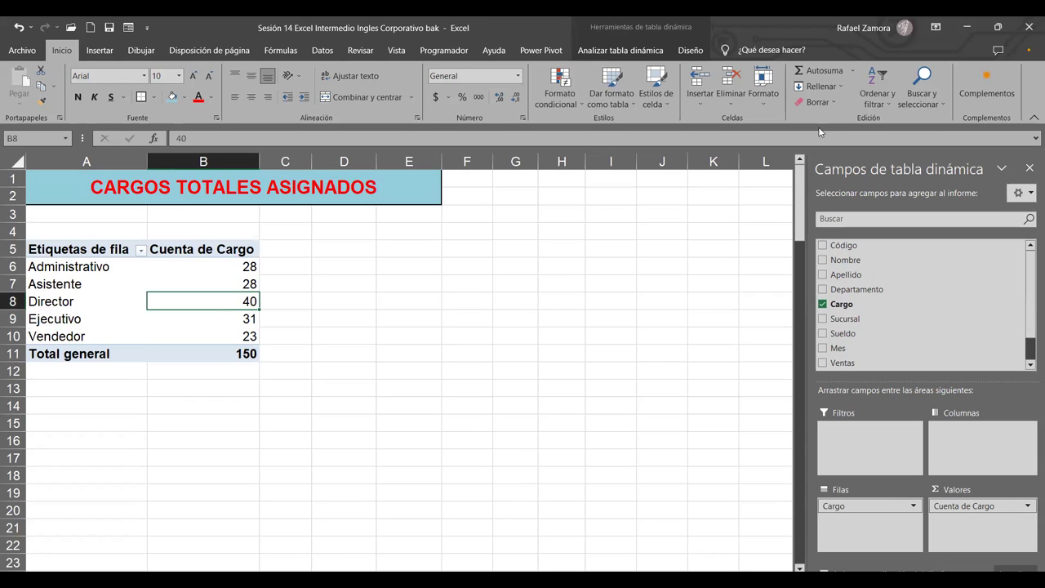
- Apply the green-header pivot table style from the Diseño style gallery
left_click(691, 51)
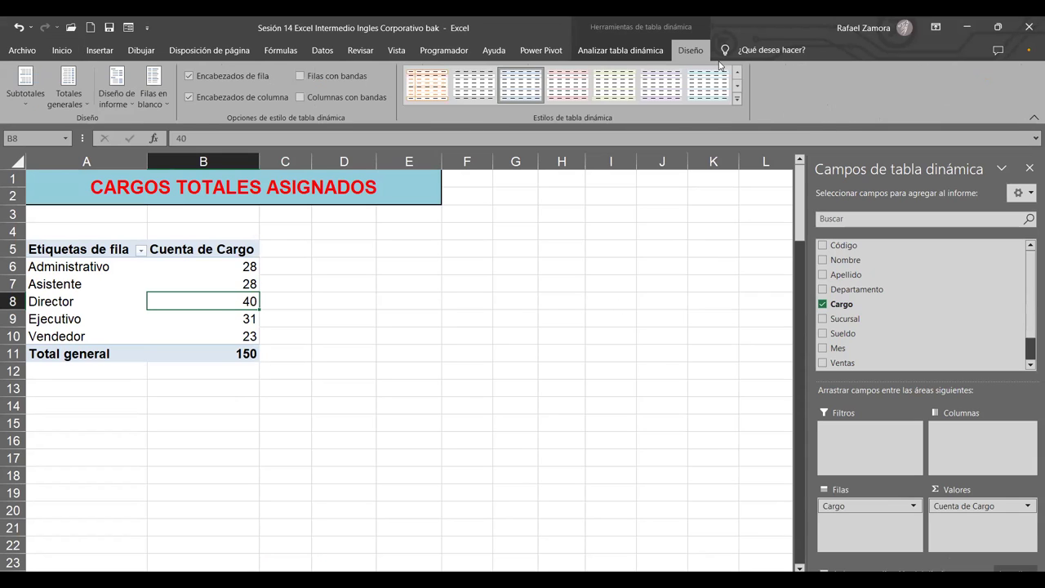
left_click(736, 99)
left_click(612, 135)
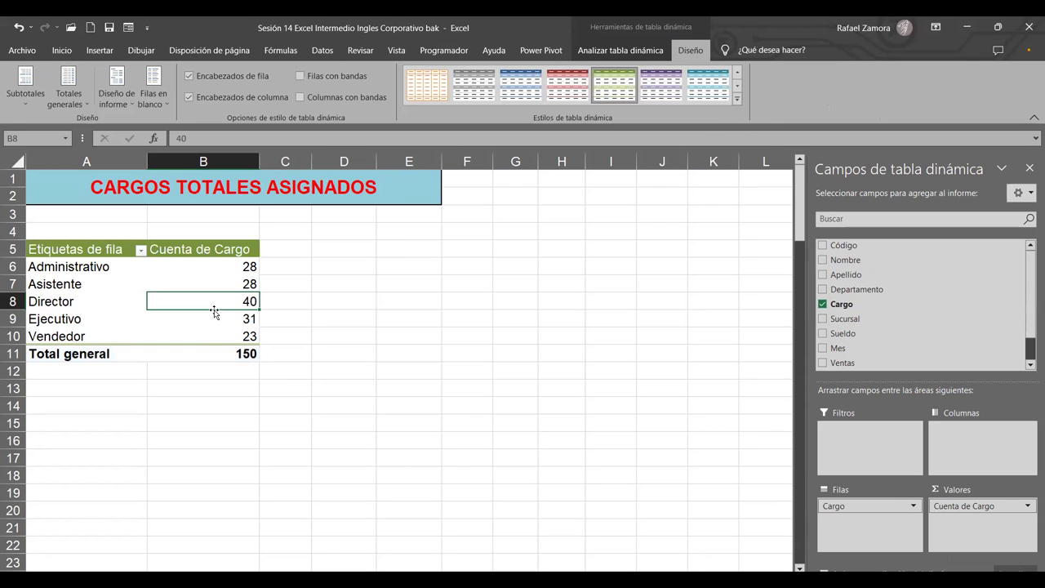
- Centre the count values in B6:B11
left_click_drag(226, 268, 226, 346)
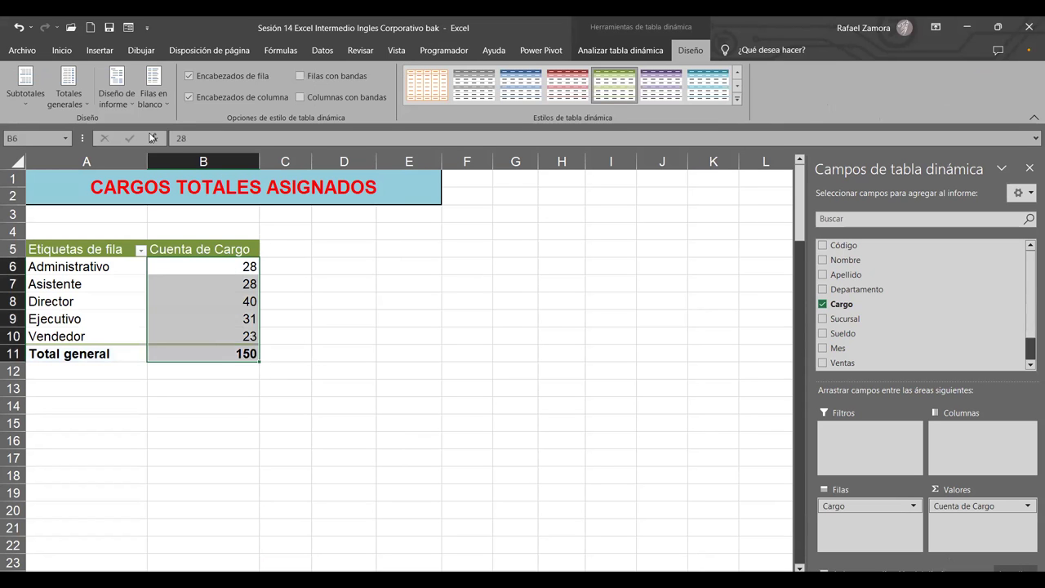
left_click(61, 51)
left_click(252, 96)
- Review the Cargo counts: Administrativo 28, Asistente 28, Director 40, Ejecutivo 31, Vendedor 23
left_click(403, 382)
left_click(297, 262)
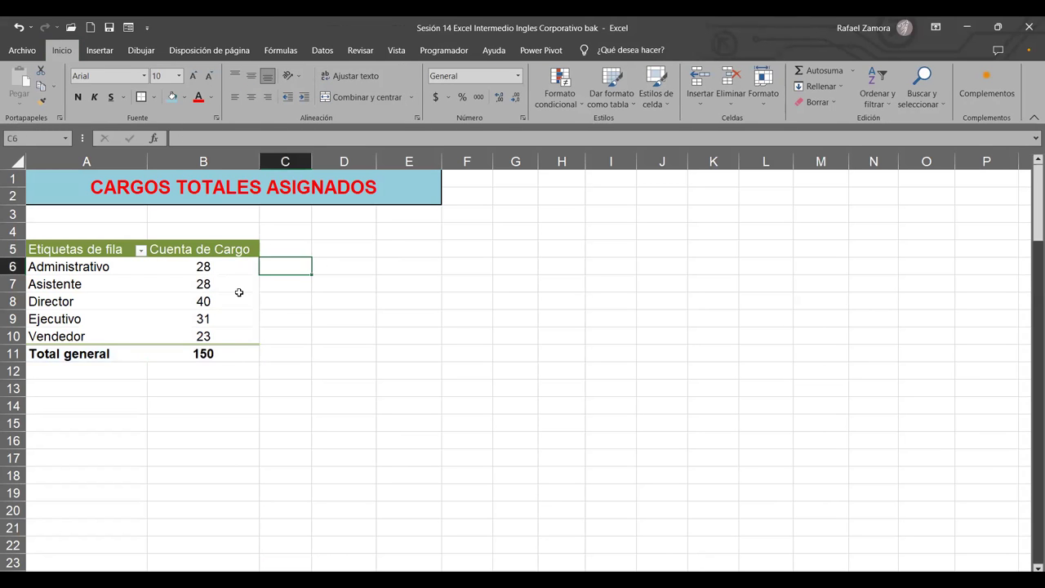
left_click(240, 301)
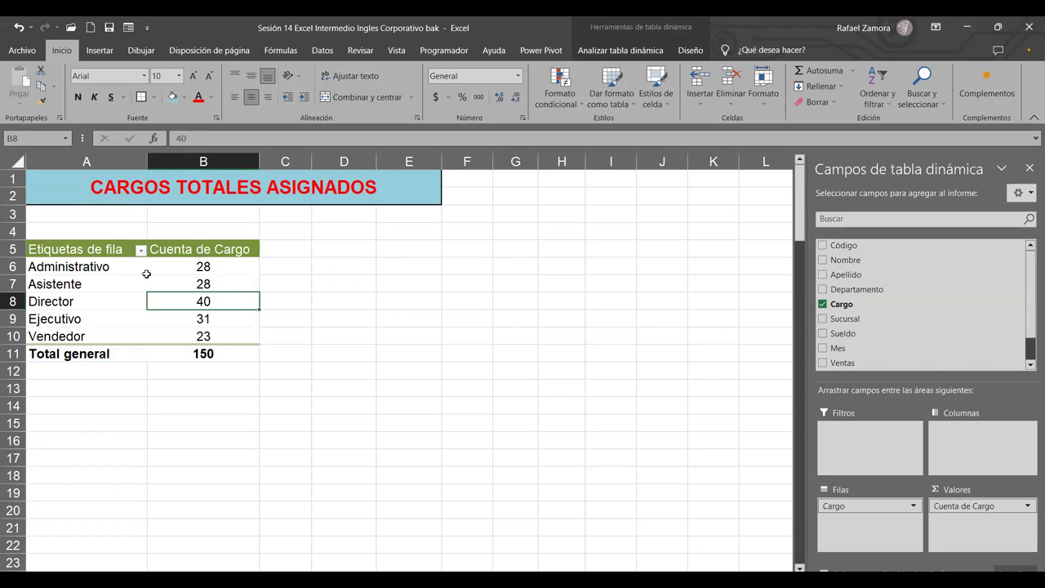
left_click(179, 271)
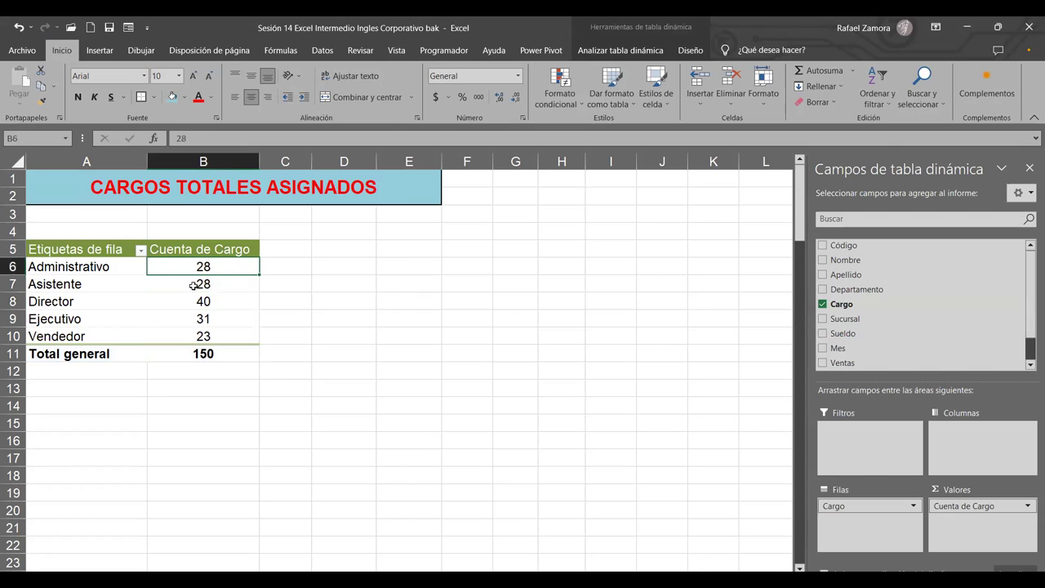
left_click(209, 290)
left_click(225, 303)
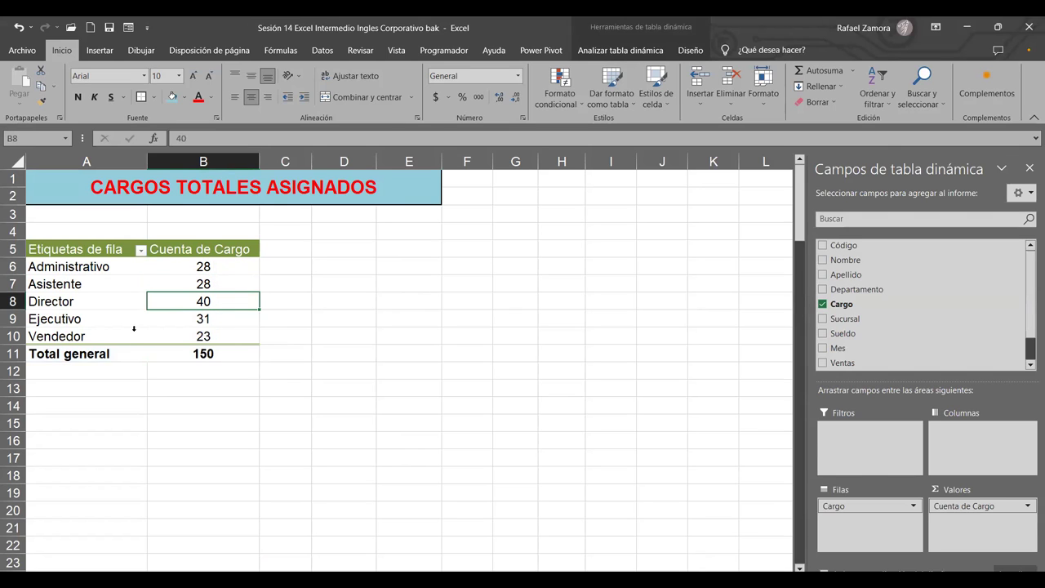
left_click(209, 320)
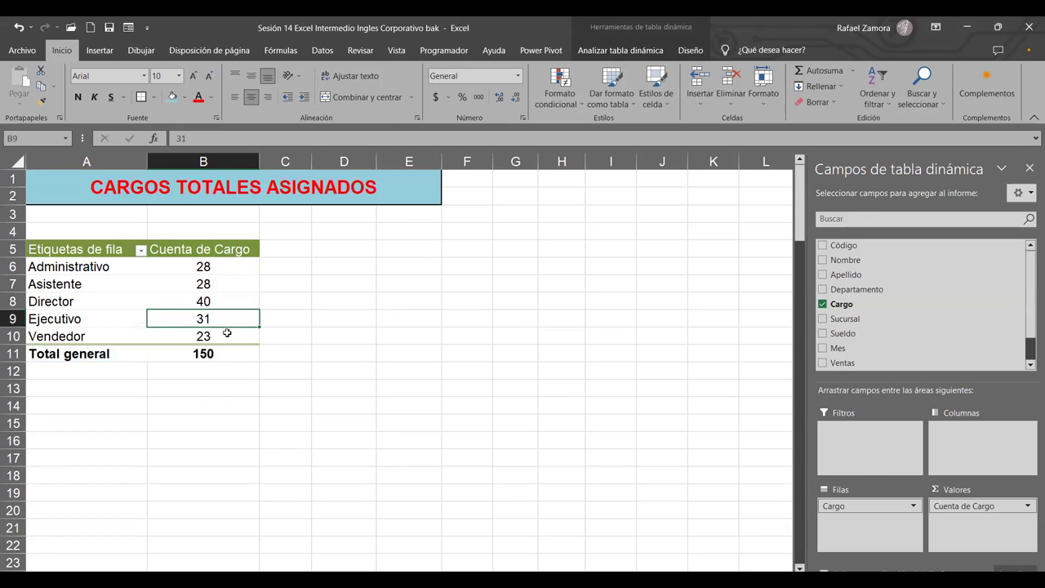
left_click(225, 335)
left_click(242, 367)
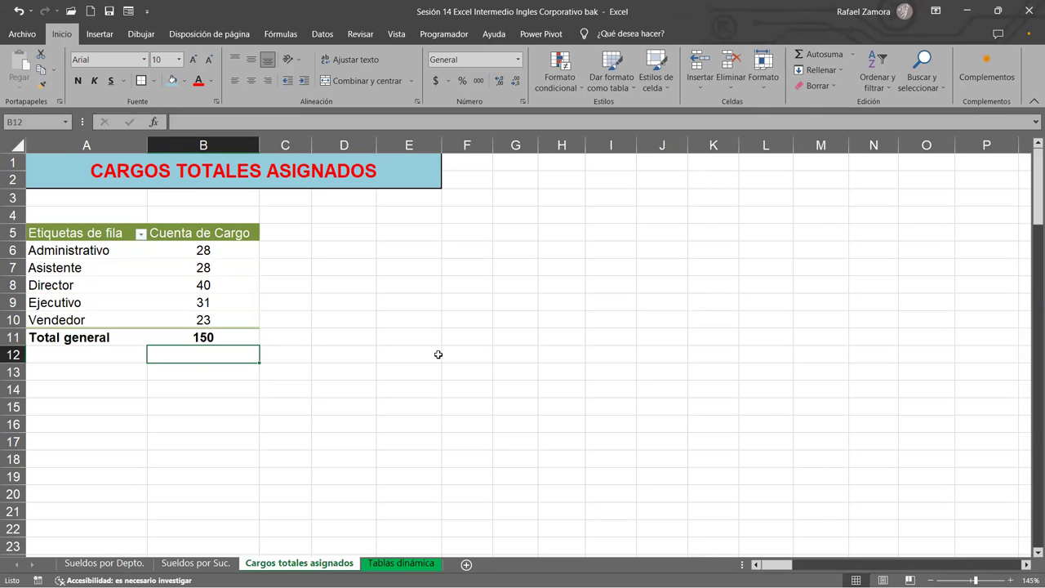
left_click(203, 286)
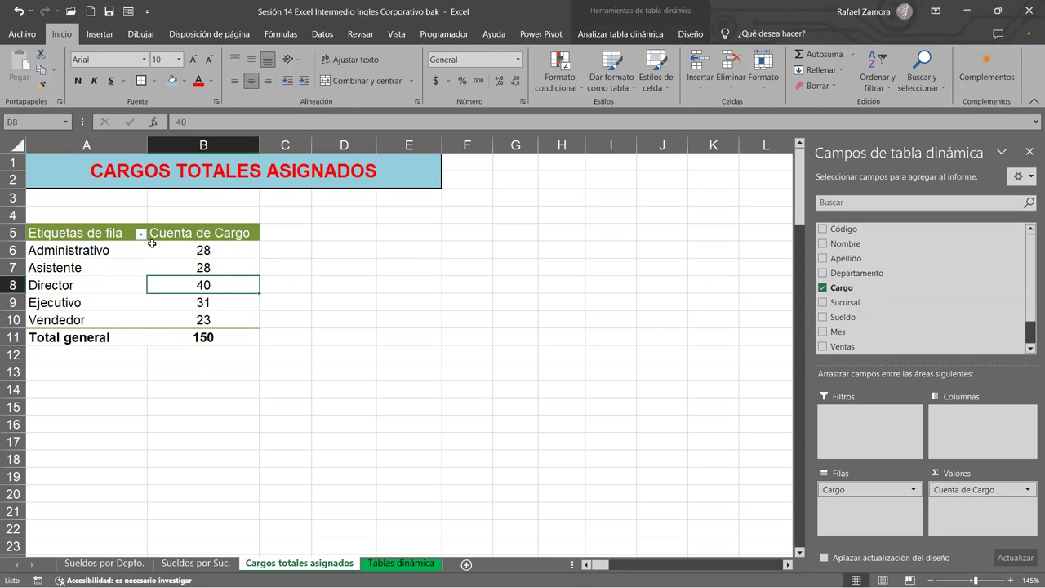
left_click_drag(106, 250, 105, 314)
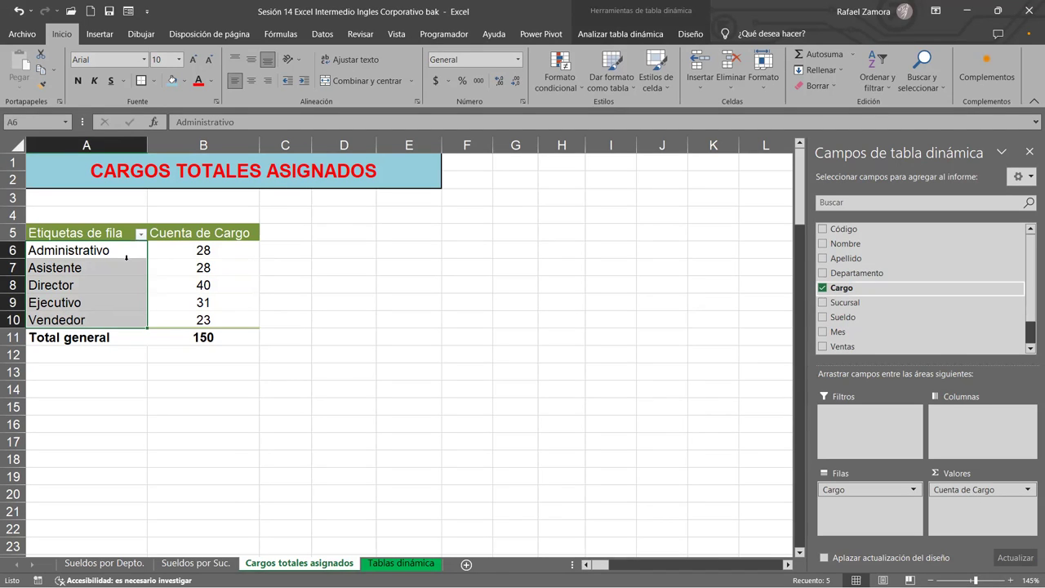
left_click_drag(245, 250, 242, 323)
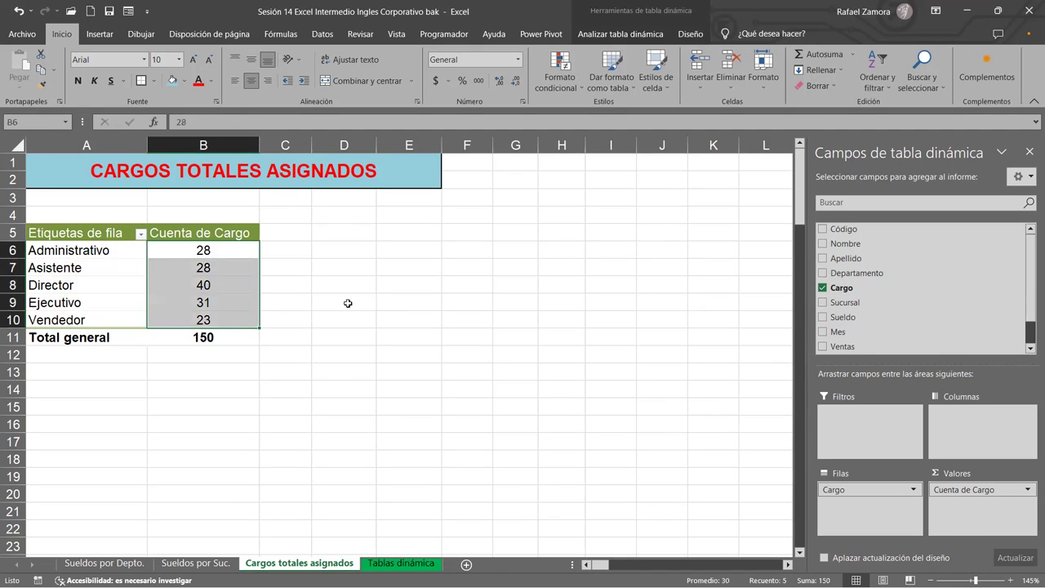
left_click(230, 344)
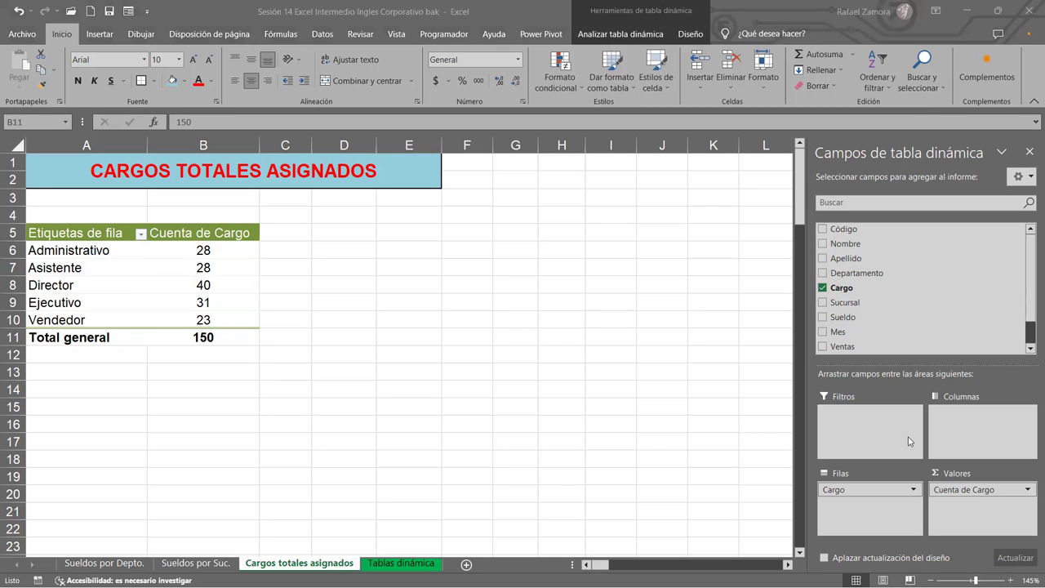
left_click(909, 441)
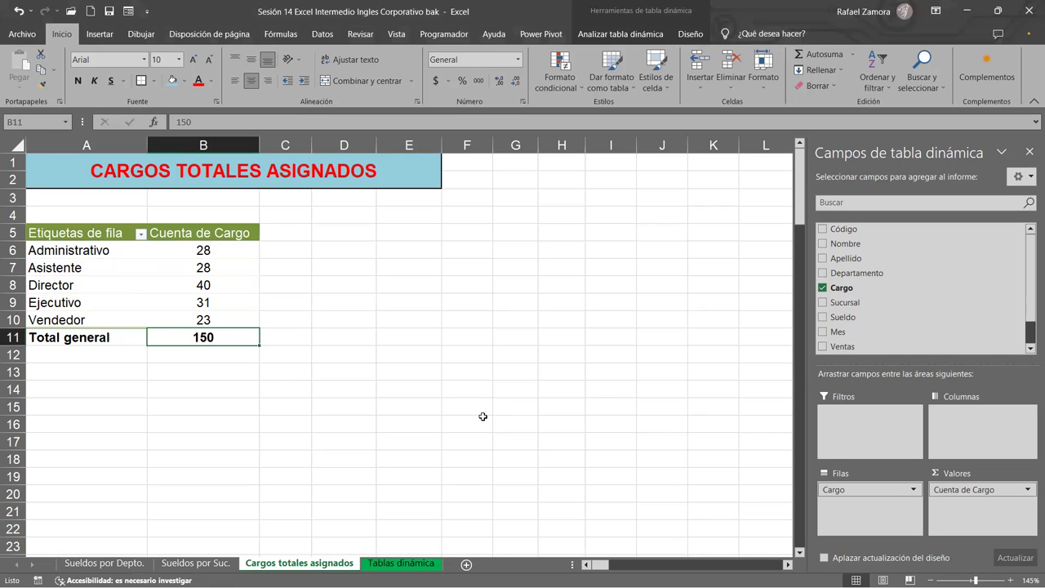
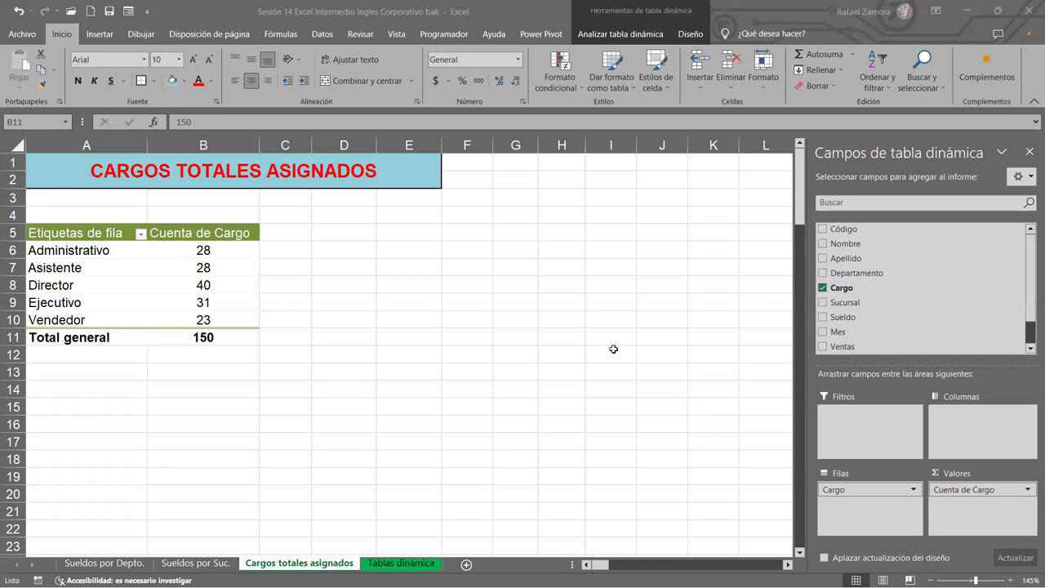
- Create an empty pivot table from the Tablas dinámica data on new sheet Hoja4, then insert a blank row 3
key("ctrl+Page_Down")
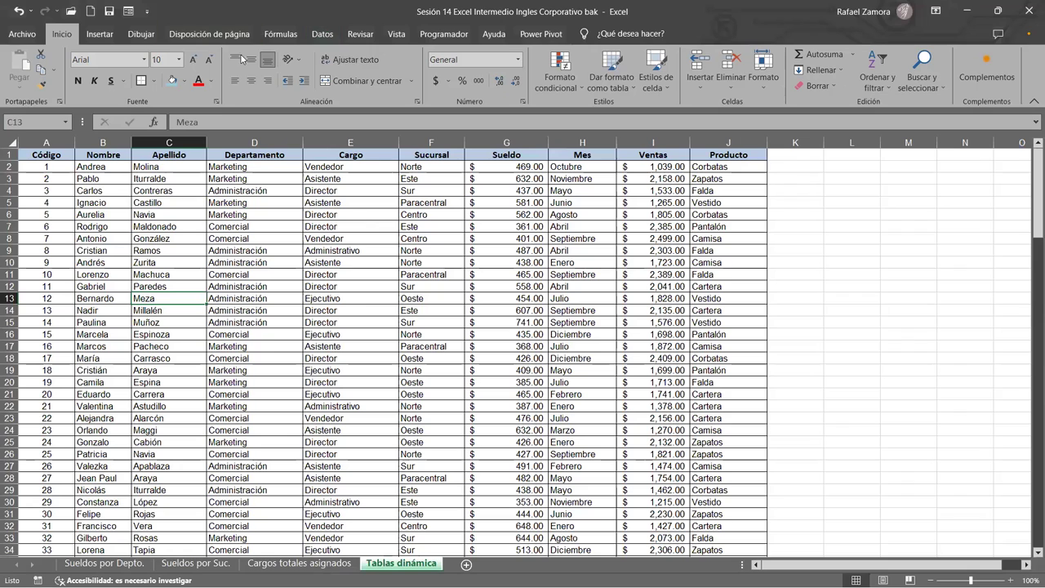
left_click(99, 33)
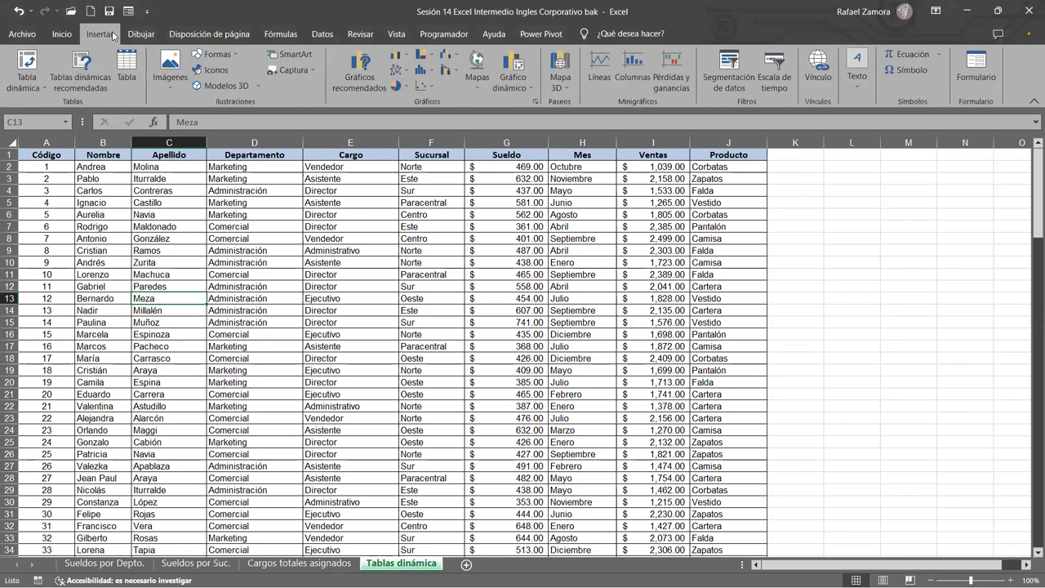
left_click(48, 65)
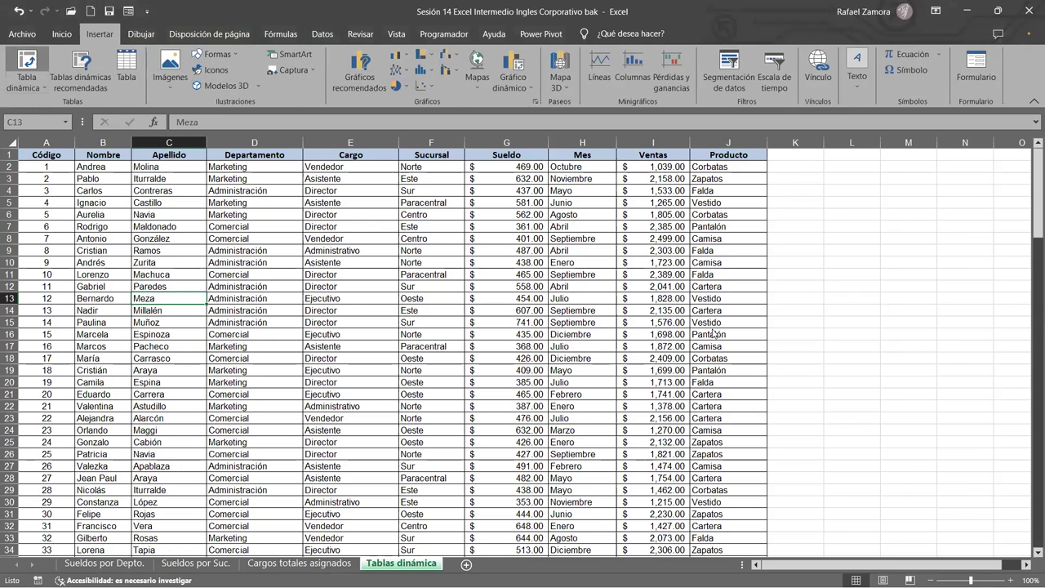
left_click(712, 333)
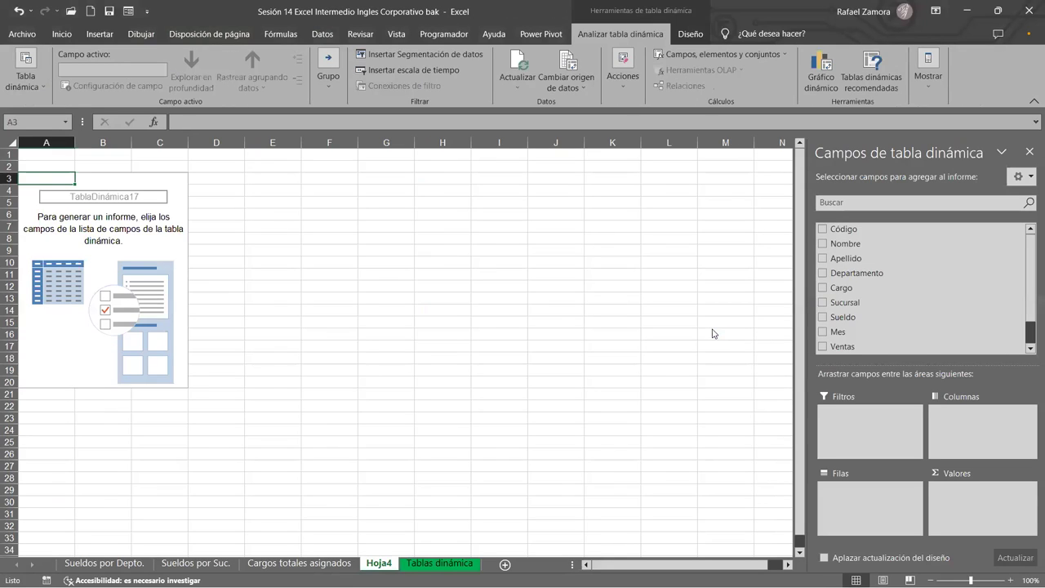
left_click(9, 178)
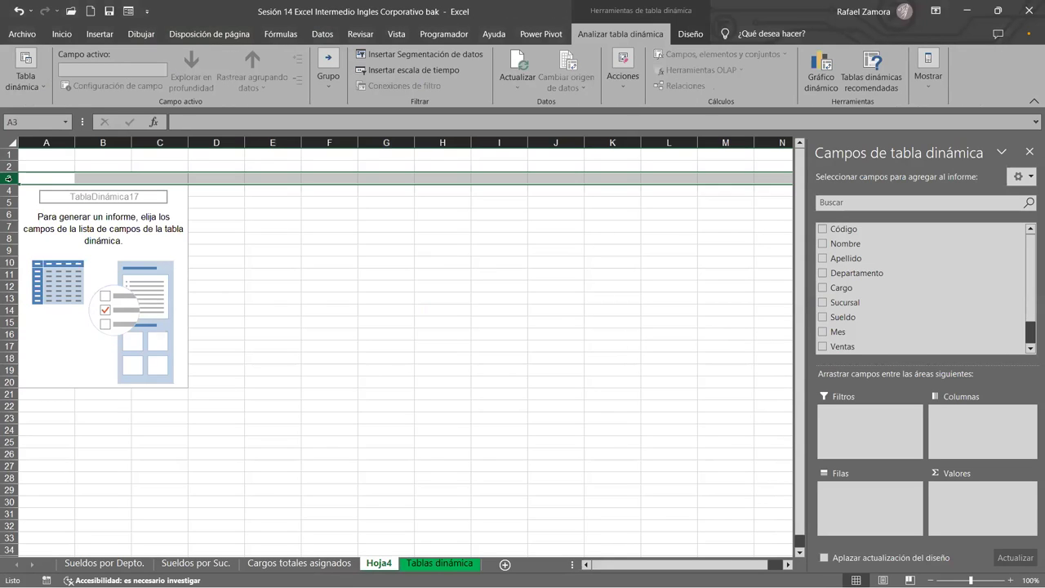
key("ctrl+plus")
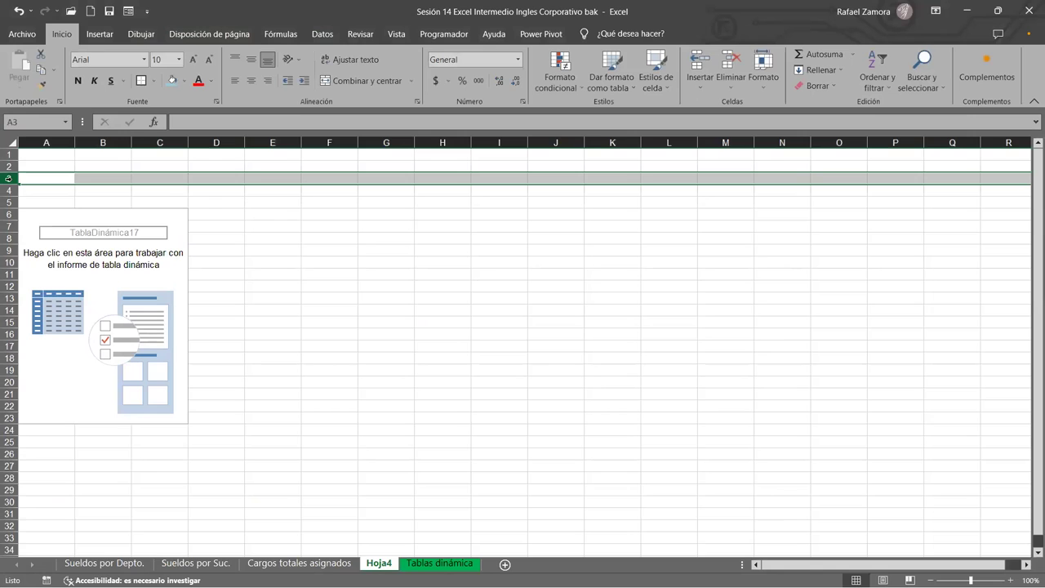
- Copy the merged title banner from Cargos totales asignados into cell A1 of Hoja4
key("ctrl+Page_Up")
left_click(168, 173)
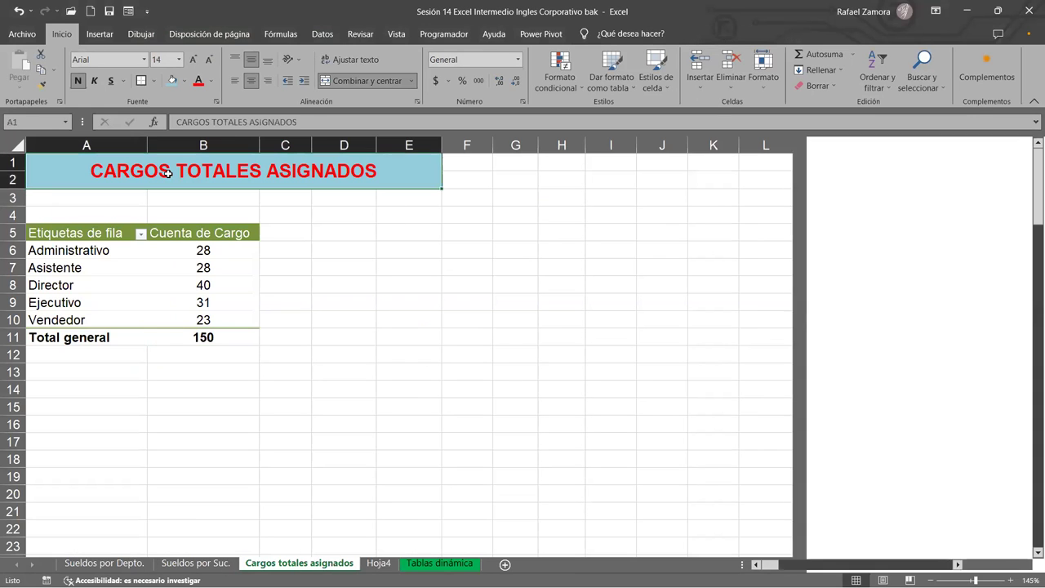
key("ctrl+c")
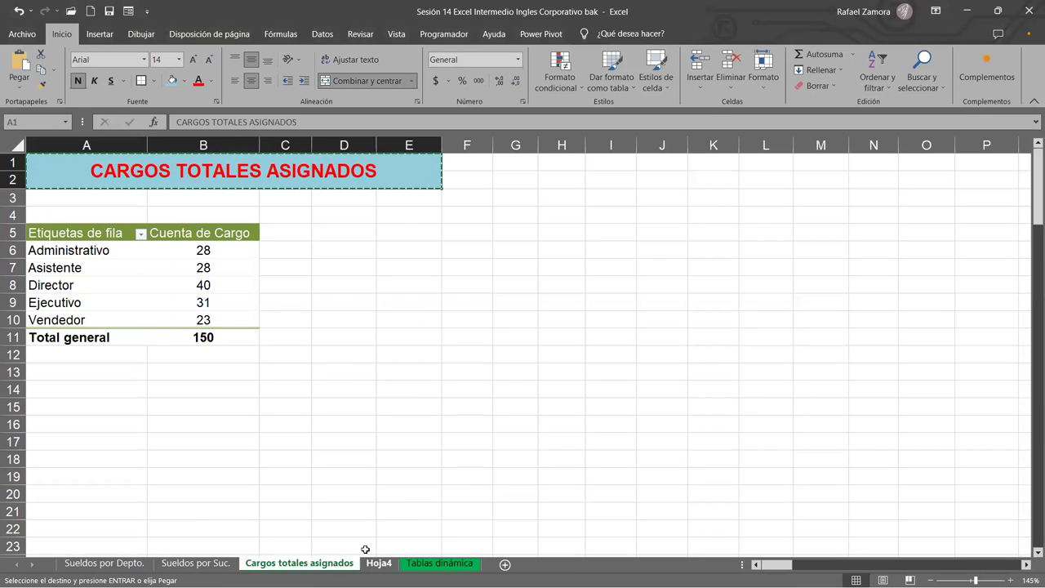
key("ctrl+Page_Down")
left_click(46, 155)
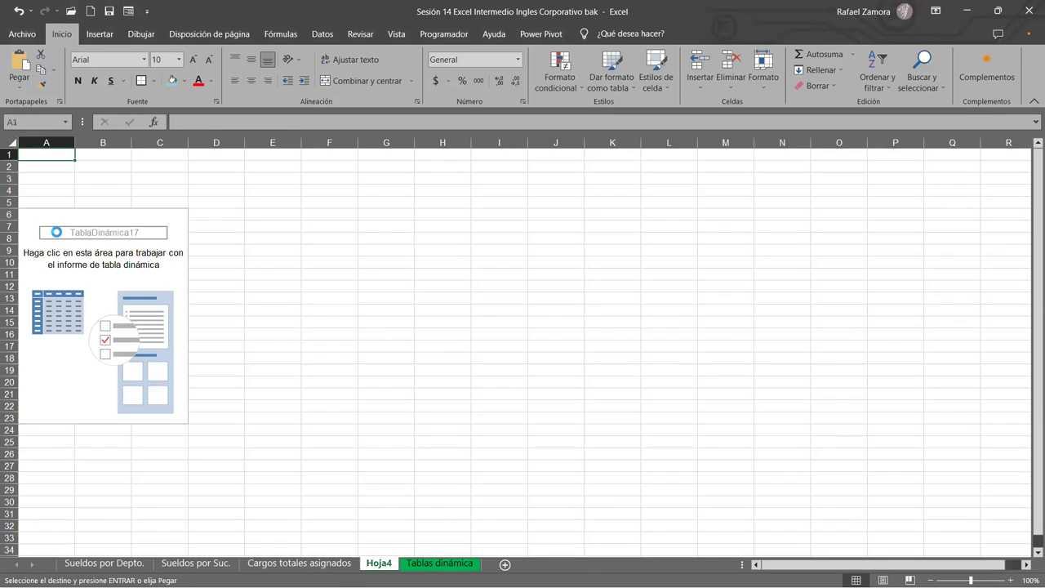
key("ctrl+v")
- Change the pasted banner text to 'CARGOS TOTALES DEPTO.'
double_click(144, 163)
key("End")
key("BackSpace")
key("BackSpace")
key("BackSpace")
type("depto")
key("BackSpace")
key("BackSpace")
key("BackSpace")
key("BackSpace")
key("BackSpace")
type("DEPTO.")
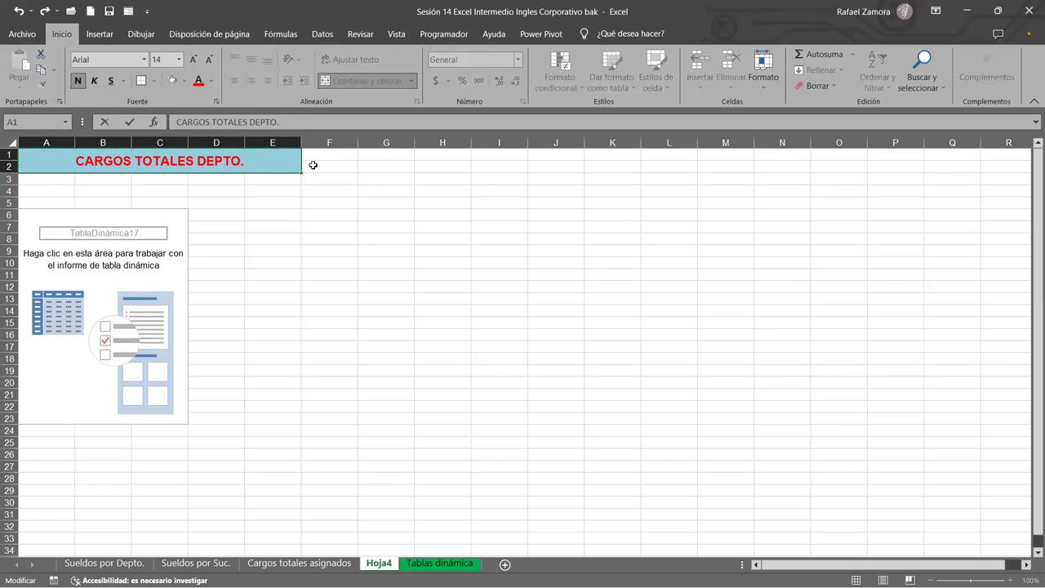
key("Return")
scroll(323, 336, "up", 3, "ctrl")
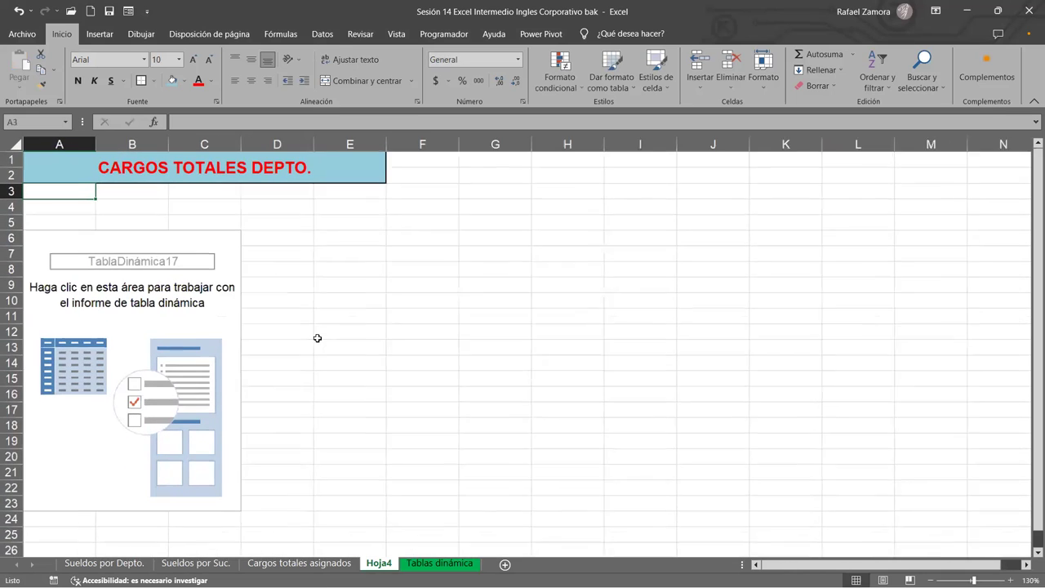
- Put Departamento in the pivot rows and a count of Cargo in the values
left_click(163, 360)
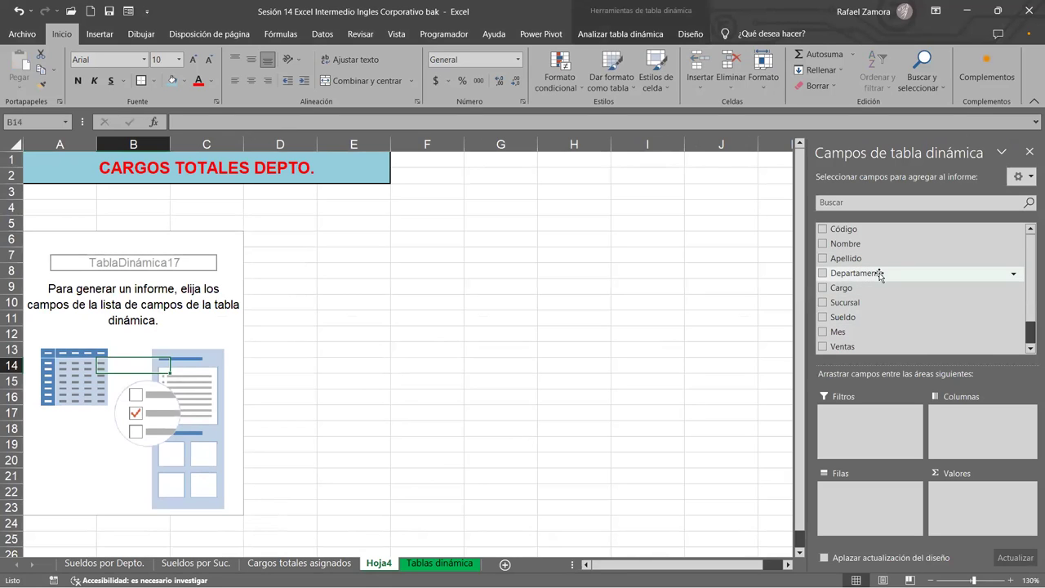
left_click_drag(880, 276, 877, 500)
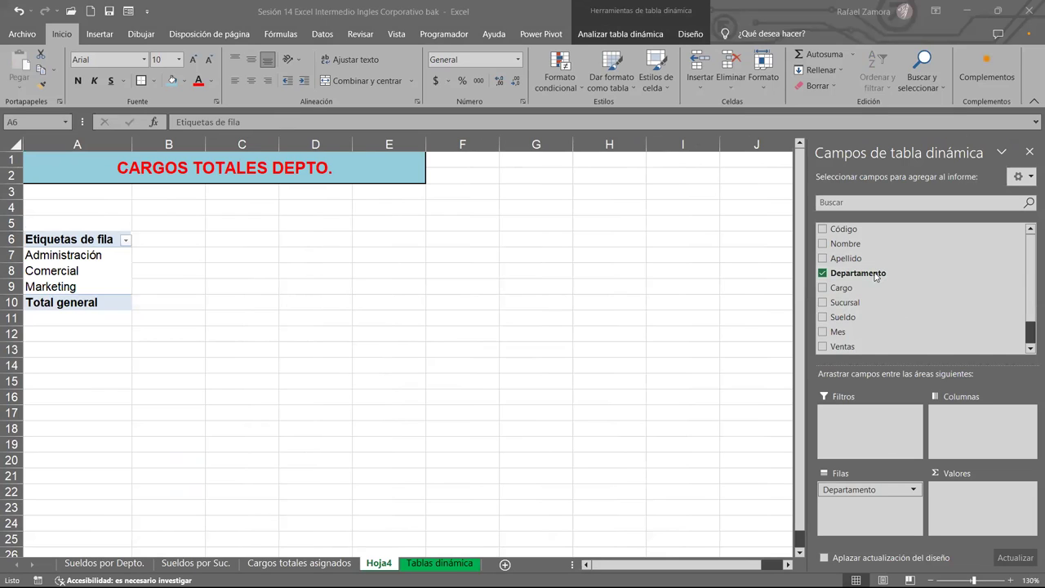
left_click_drag(842, 287, 979, 512)
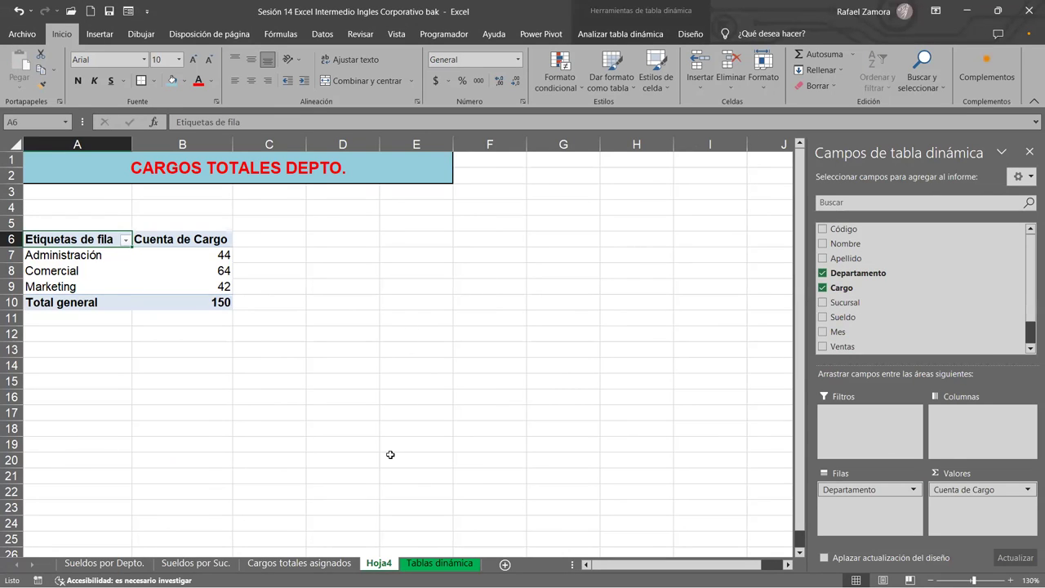
- Compare the counts with the Cargos totales asignados pivot, then check the Comercial count of 64
left_click(310, 563)
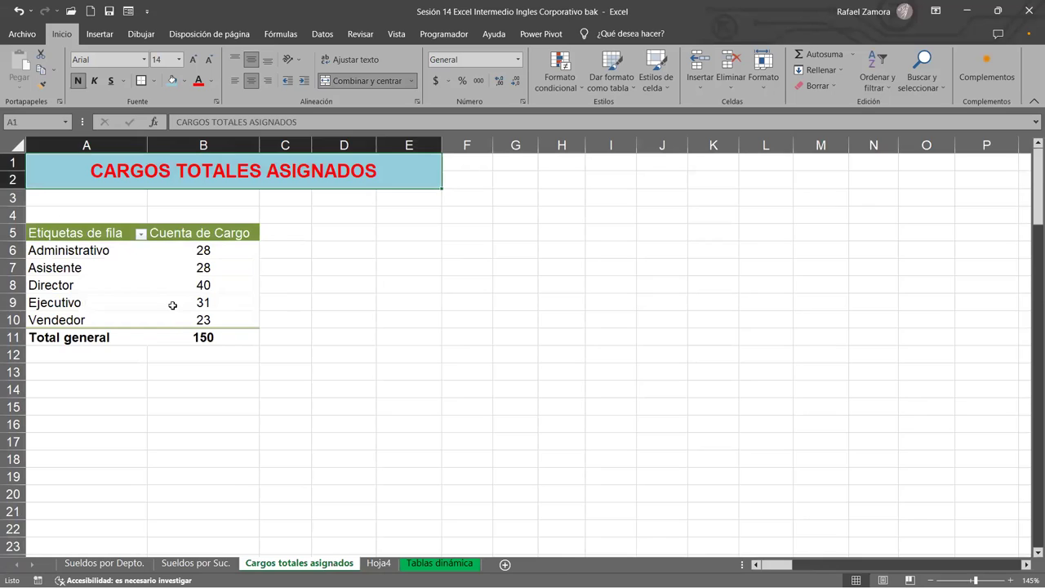
left_click(172, 306)
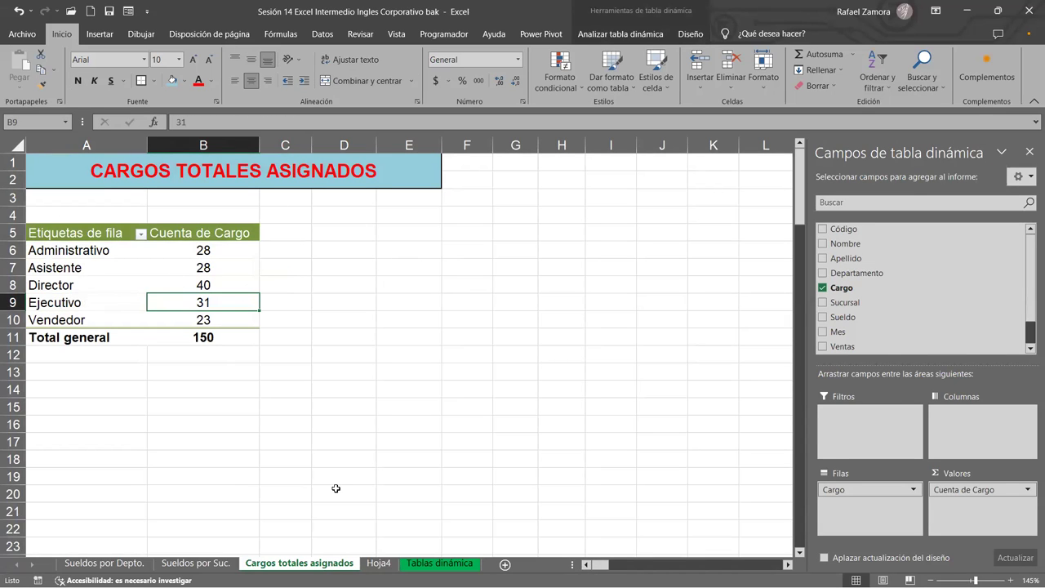
left_click(380, 562)
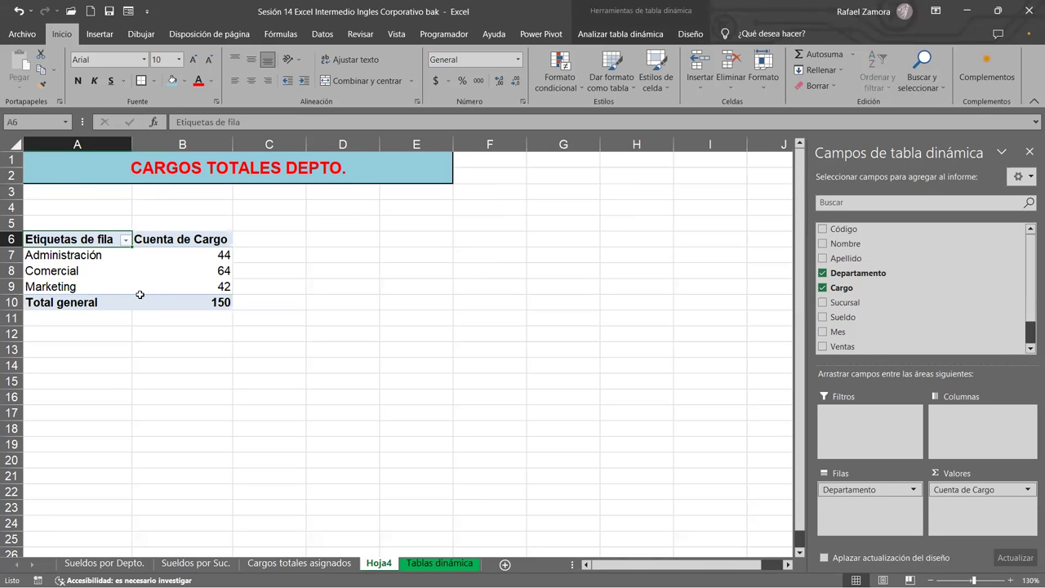
left_click(182, 271)
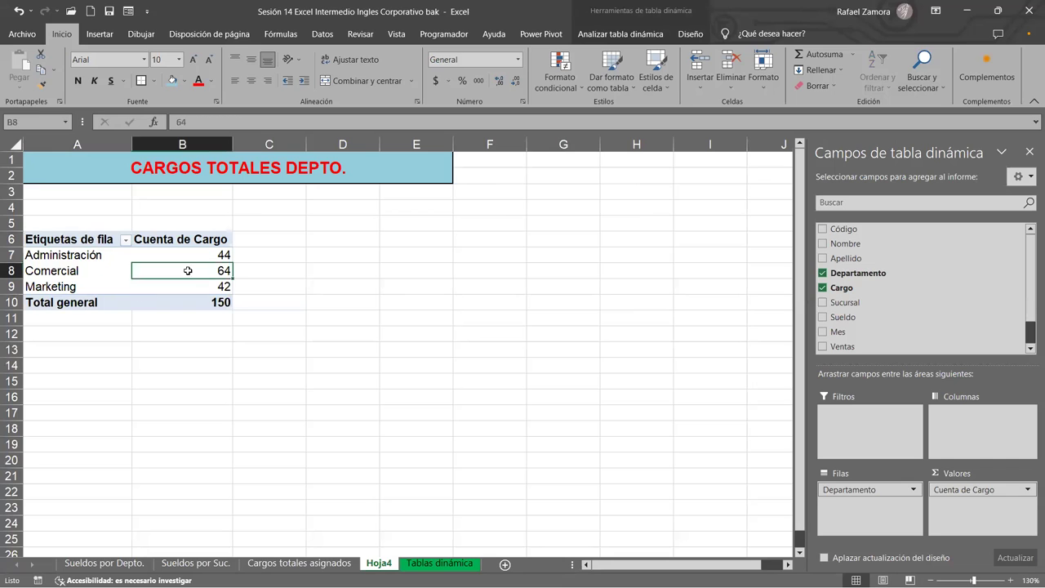
- Apply an orange Medio pivot table style to the department pivot
left_click(702, 30)
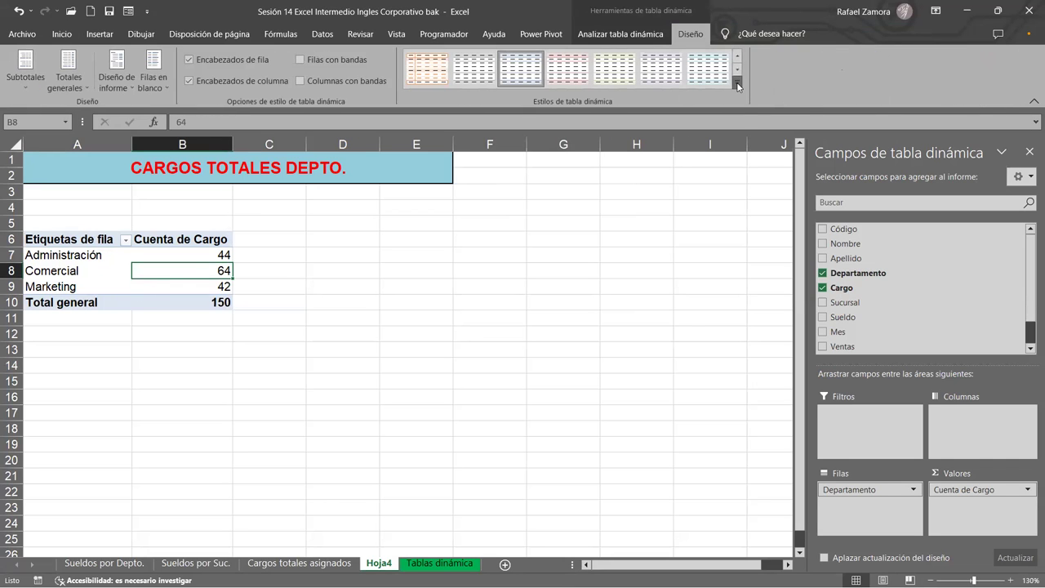
left_click(738, 87)
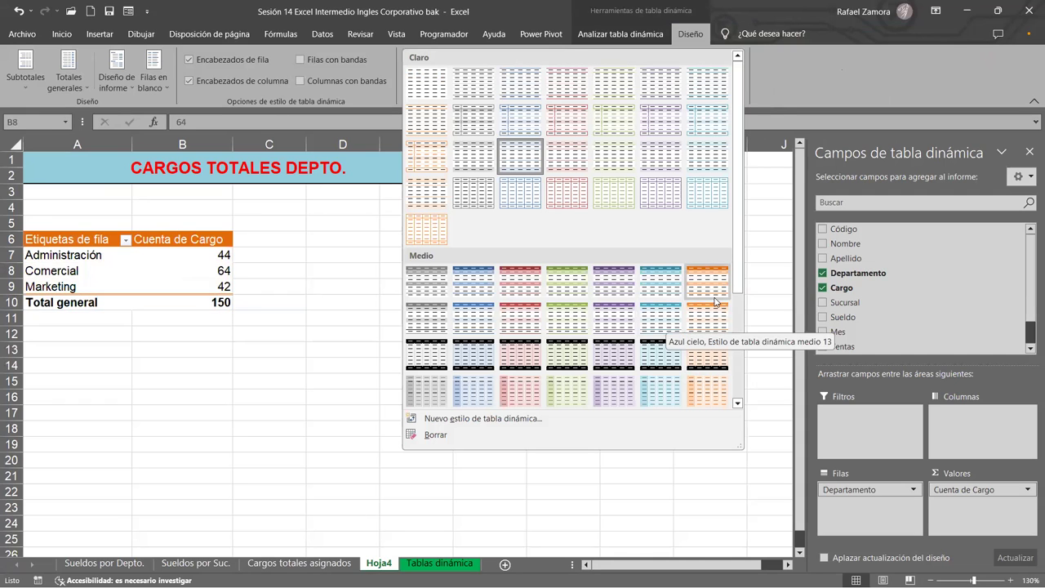
left_click(711, 292)
left_click(732, 364)
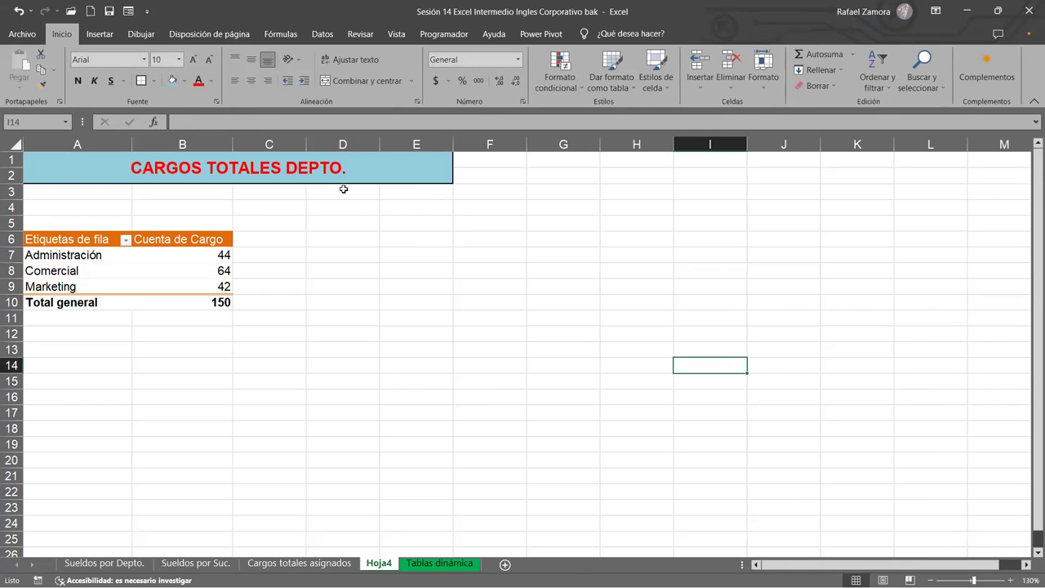
- Centre the count values in B7:B10
left_click(212, 270)
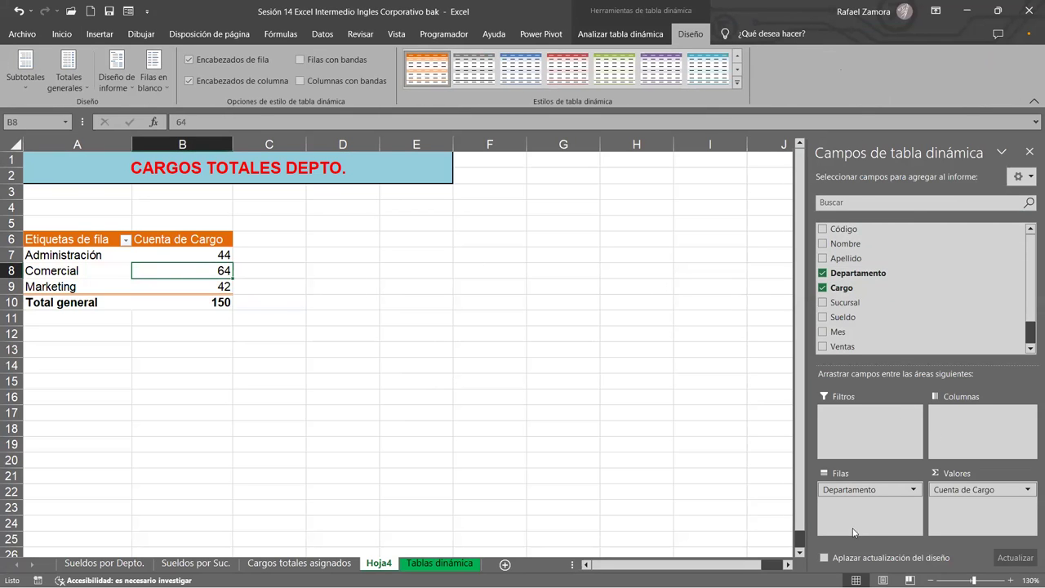
scroll(364, 288, "up", 2)
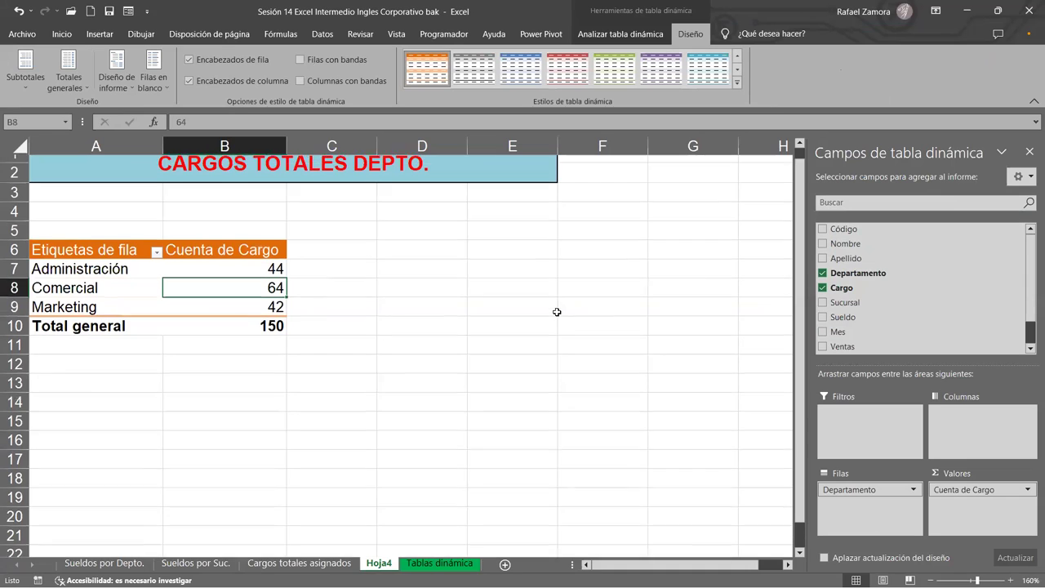
scroll(557, 312, "up", 1)
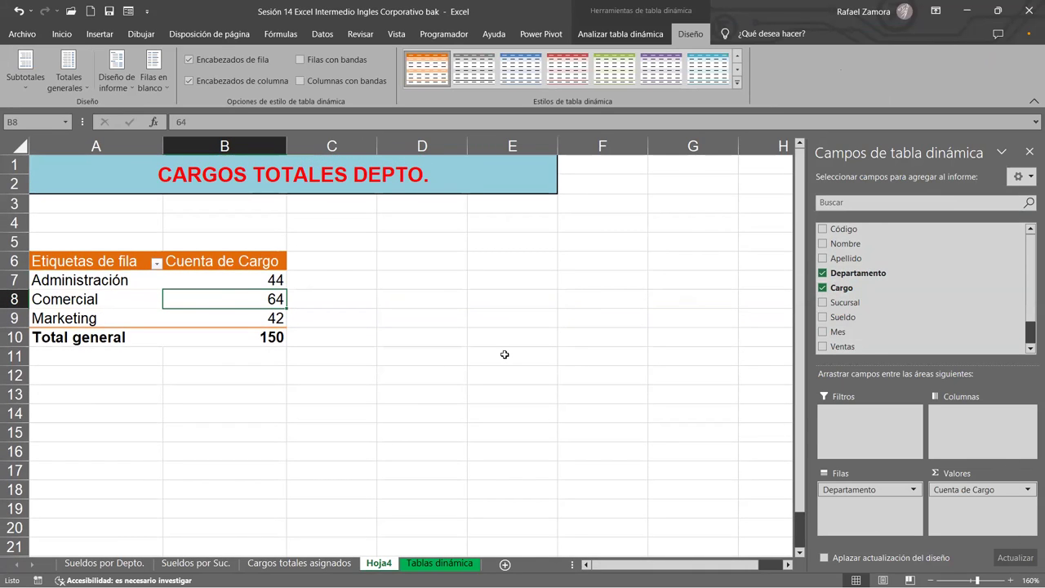
left_click_drag(260, 283, 274, 338)
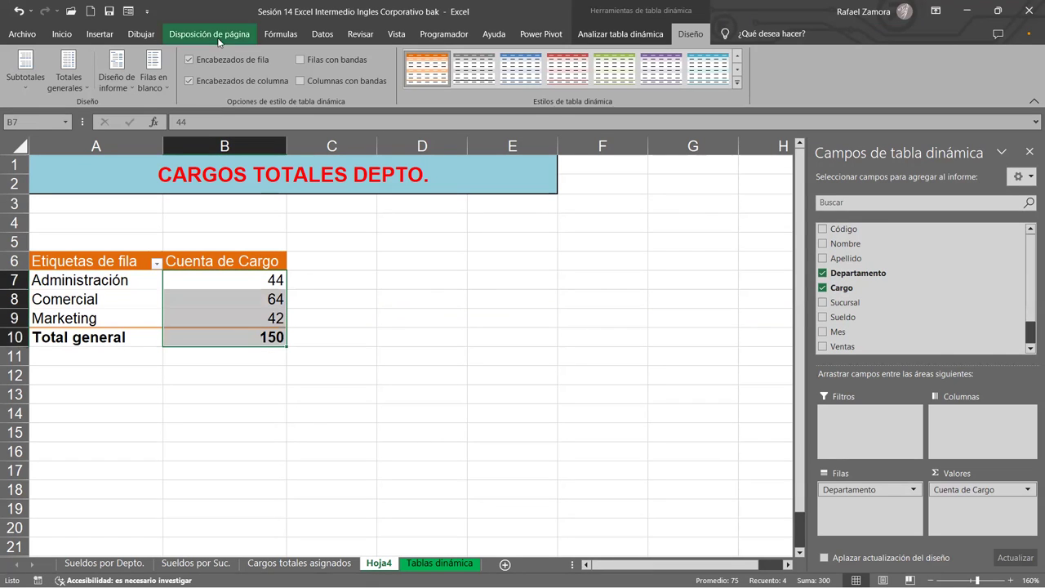
left_click(62, 33)
left_click(250, 80)
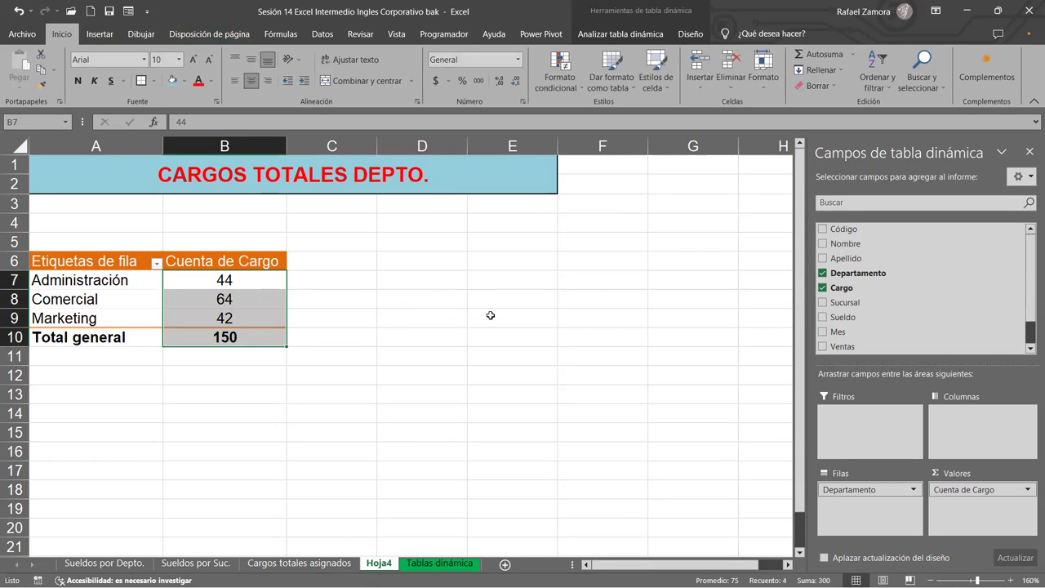
left_click(490, 315)
- Compare with the Cargos totales asignados sheet, then check the Administración count and the 150 total
left_click(331, 567)
key("ctrl+Page_Down")
key("ctrl+Page_Up")
key("ctrl+Page_Down")
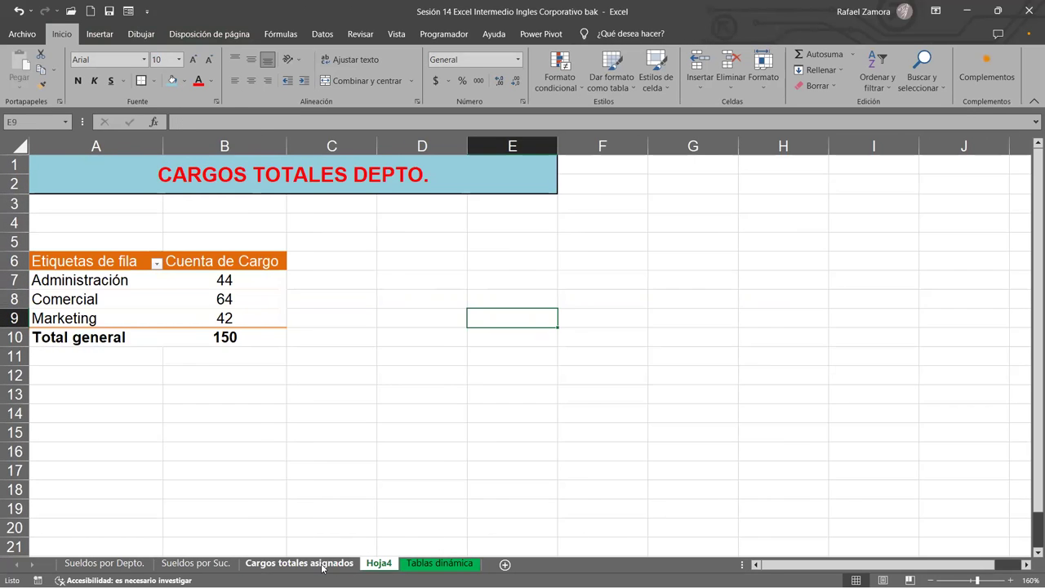
left_click(323, 564)
left_click(378, 565)
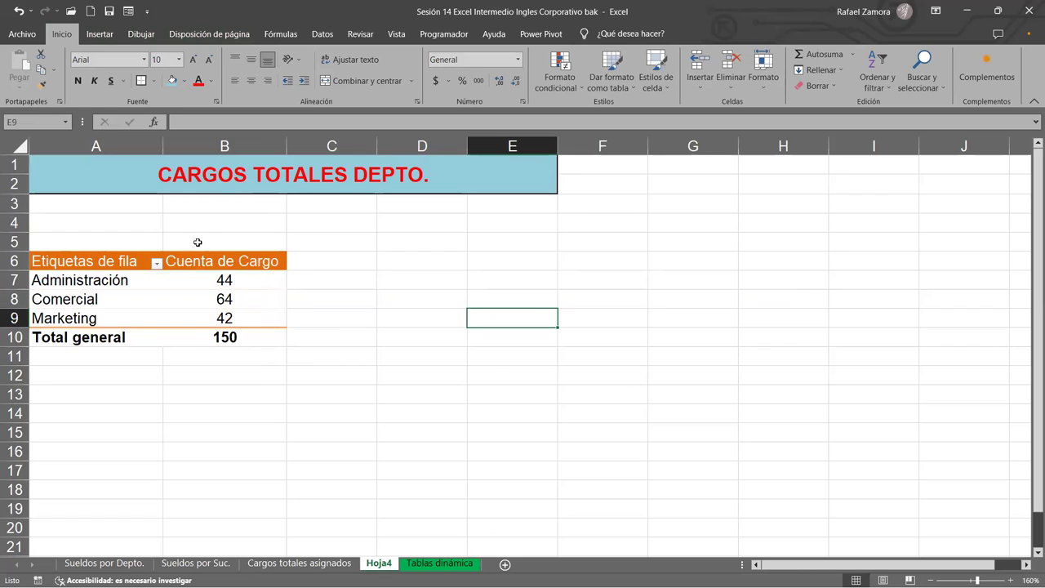
left_click(253, 283)
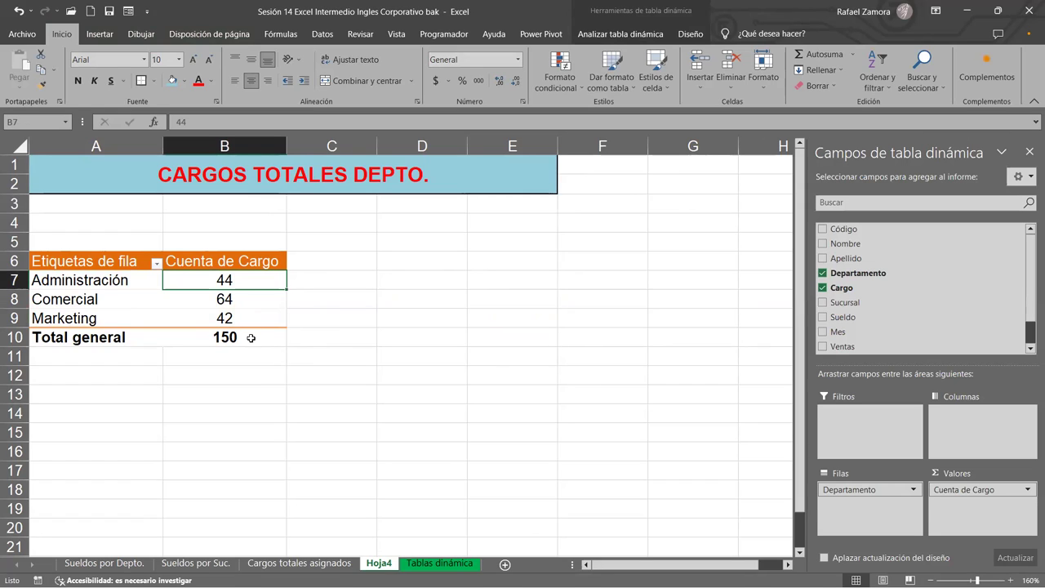
left_click(252, 335)
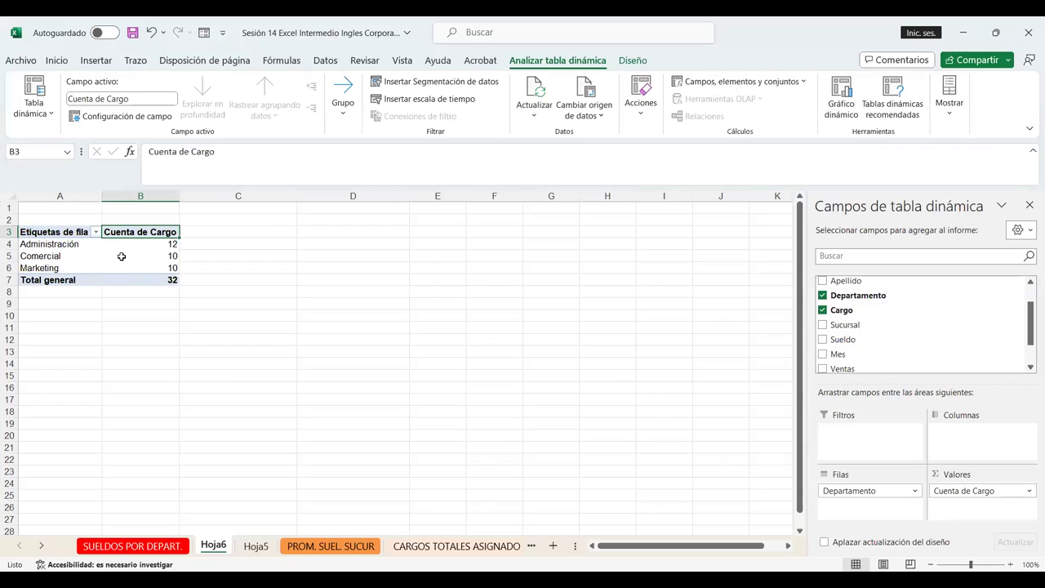
- Maximize Excel and inspect the Cuenta de Cargo header and Comercial row in the Hoja6 pivot
left_click(122, 255)
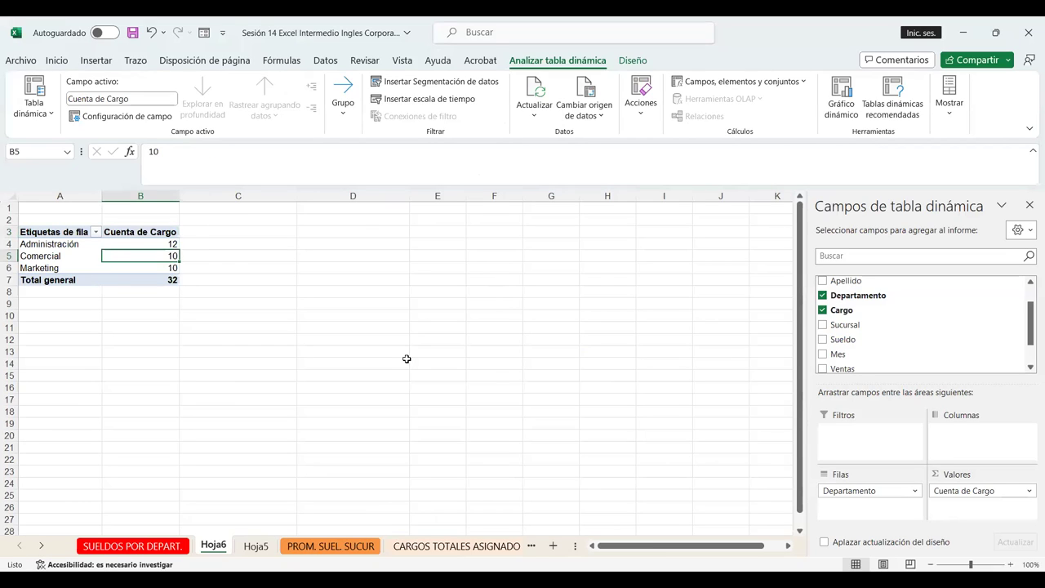
left_click(158, 234)
left_click(150, 254)
left_click(60, 258)
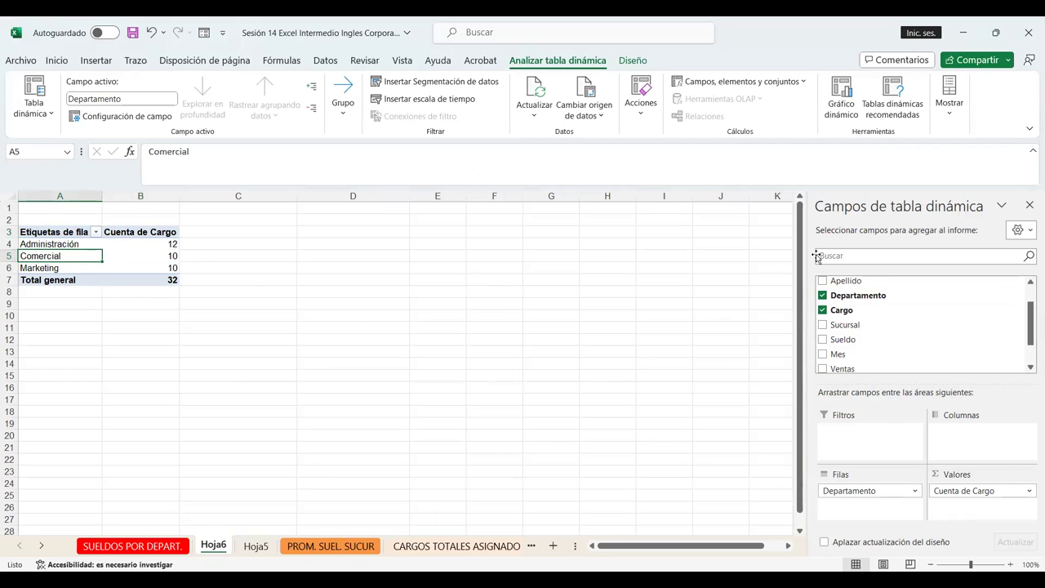
- Toggle the Departamento and Cargo field checkboxes until both are removed
left_click(823, 296)
left_click(823, 296)
left_click(823, 310)
left_click(823, 311)
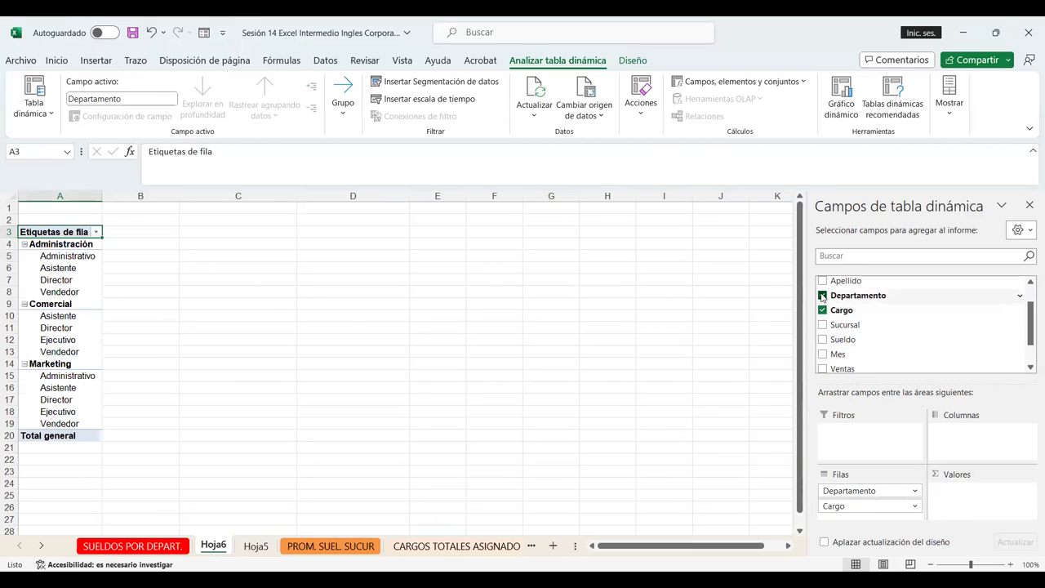
left_click(823, 295)
left_click(823, 310)
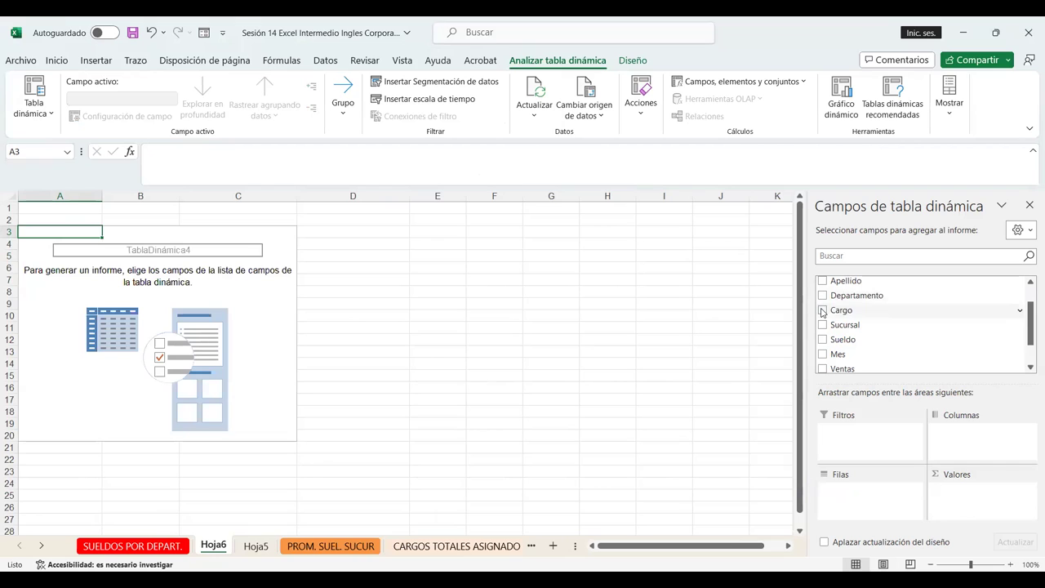
- Re-add Departamento and Cargo, then remove both with Quitar campo, leaving the pivot empty
left_click_drag(844, 295, 854, 489)
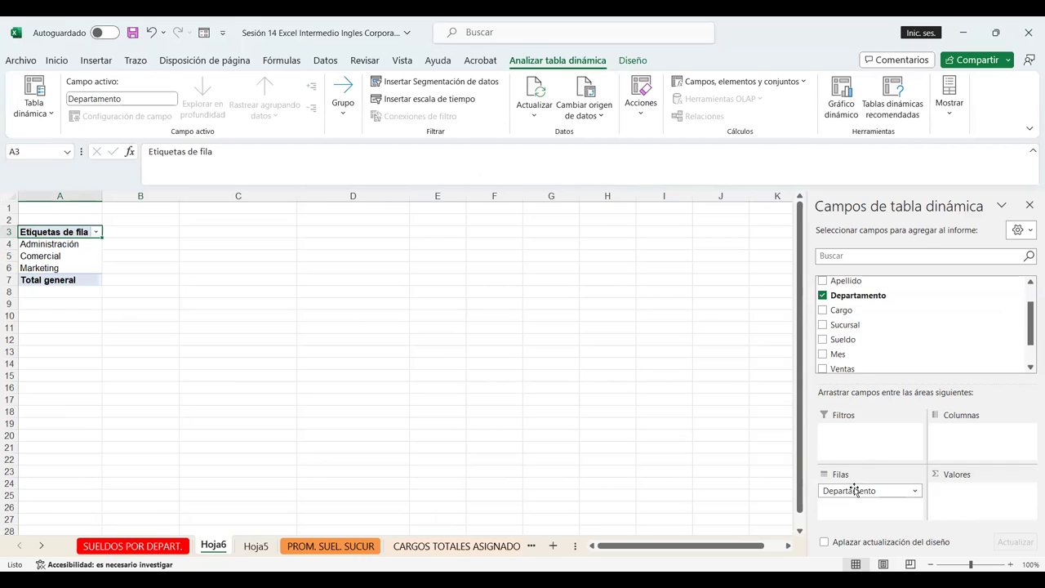
left_click_drag(844, 311, 965, 489)
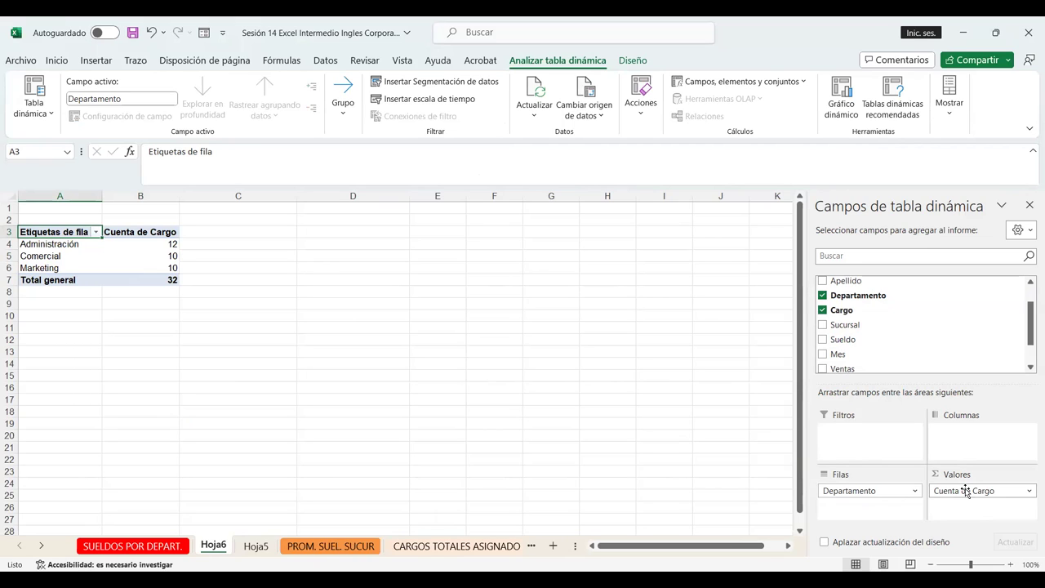
left_click(915, 492)
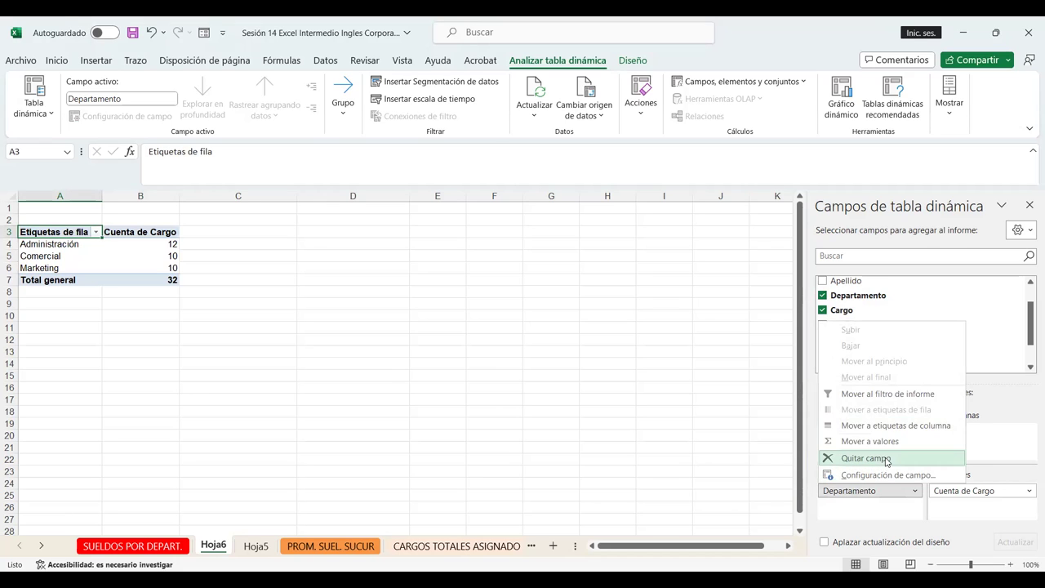
left_click(886, 459)
left_click(1029, 492)
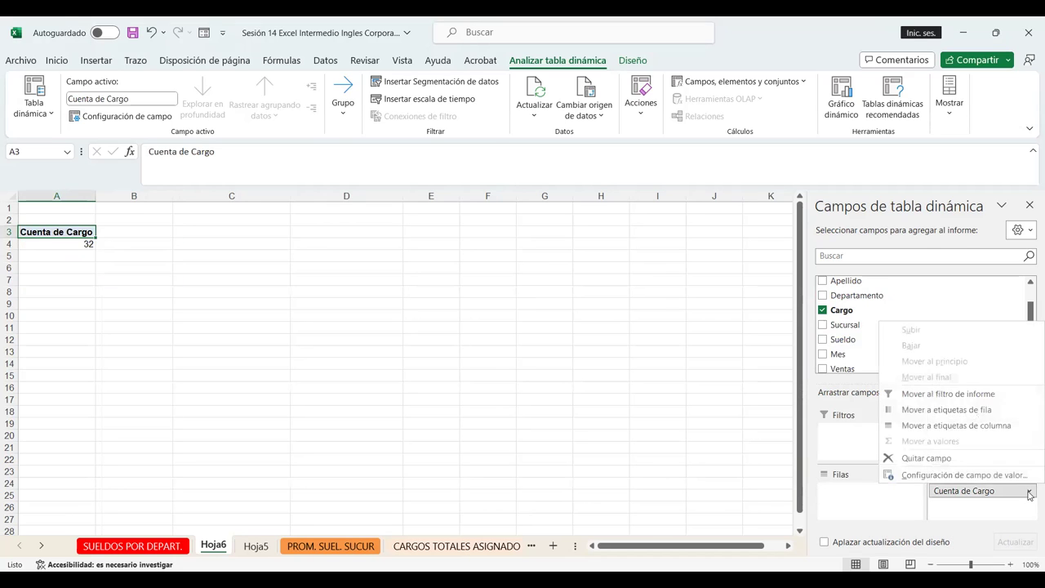
left_click(957, 460)
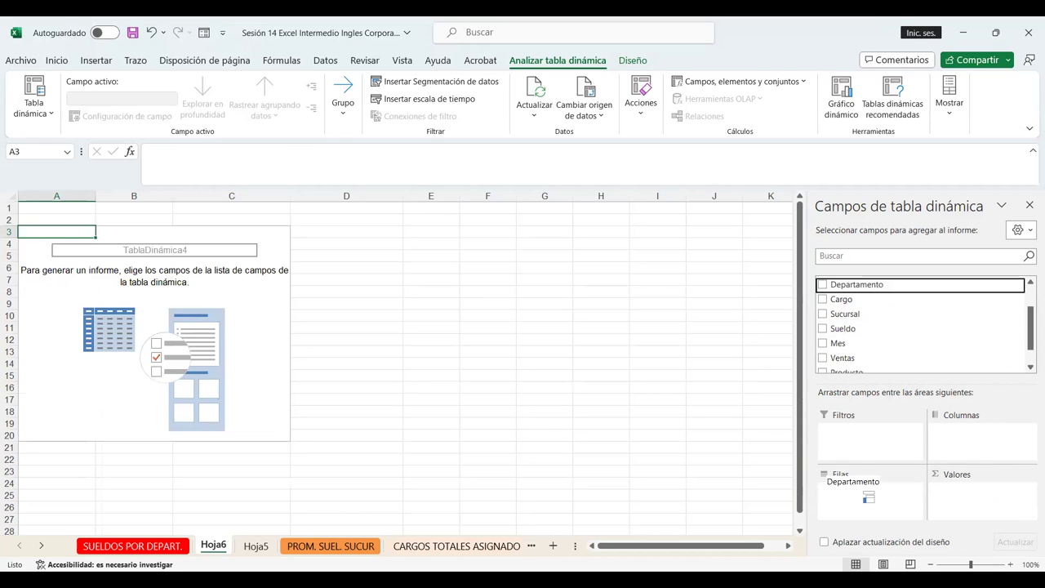
- Count Cargo by Departamento in the pivot: Administración 12, Comercial 10, Marketing 10
left_click_drag(861, 302, 866, 489)
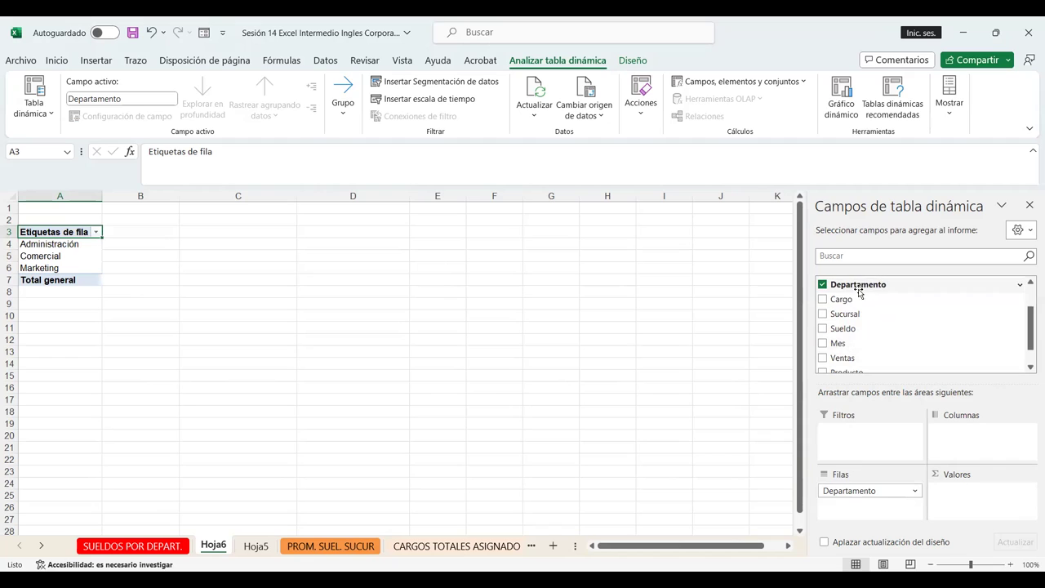
mouse_move(848, 299)
left_mouse_down()
mouse_move(967, 507)
mouse_move(954, 500)
left_mouse_up()
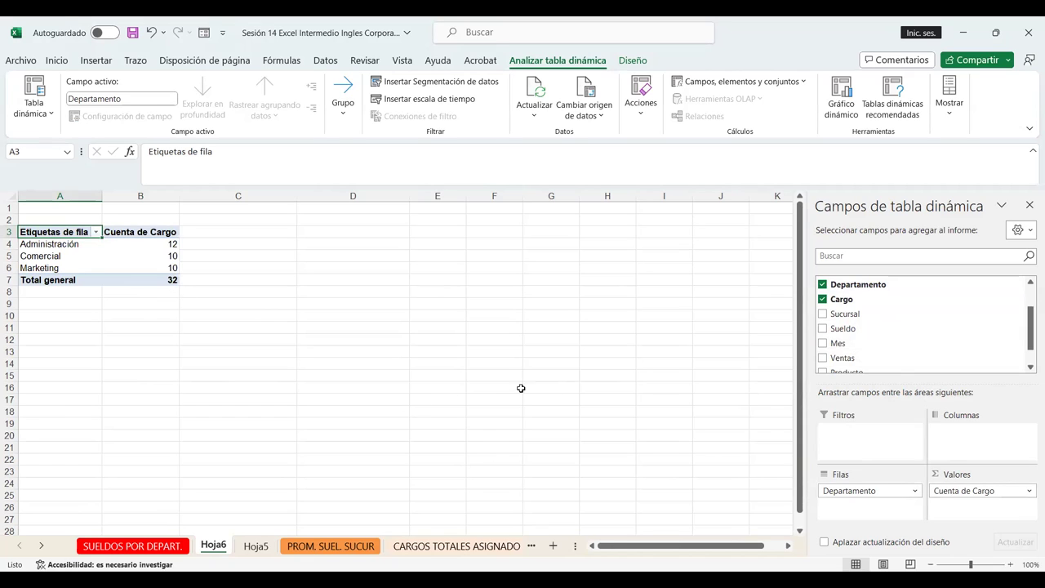
left_click(1029, 490)
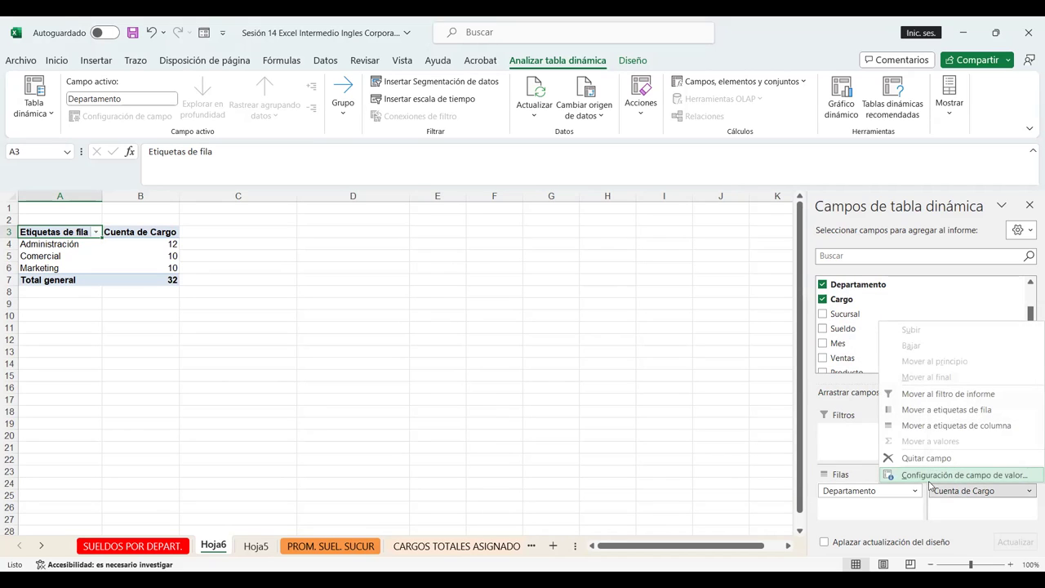
left_click(763, 357)
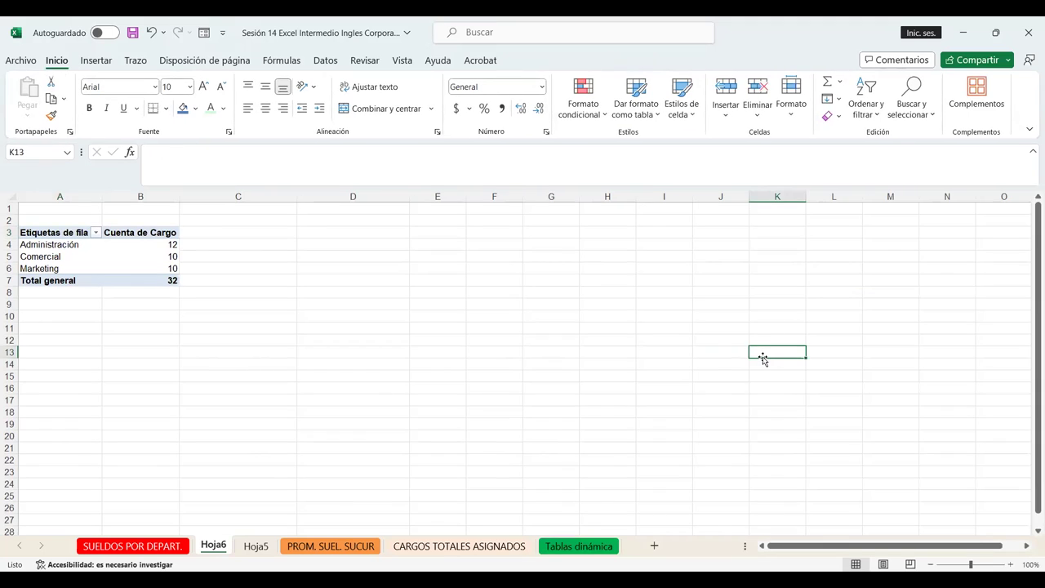
- Close the PivotTable Fields pane
left_click(170, 256)
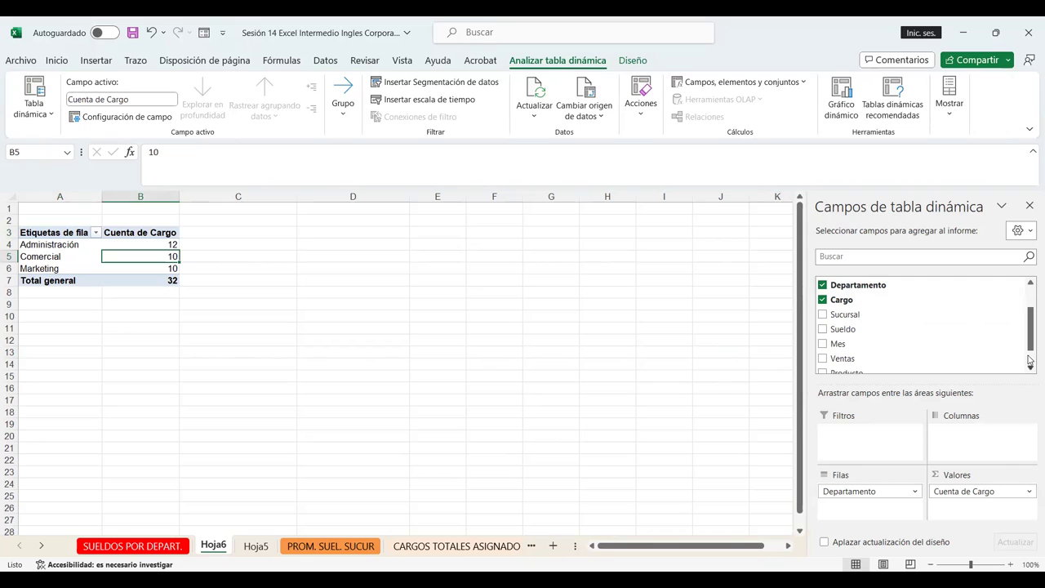
left_click_drag(1029, 330, 1027, 307)
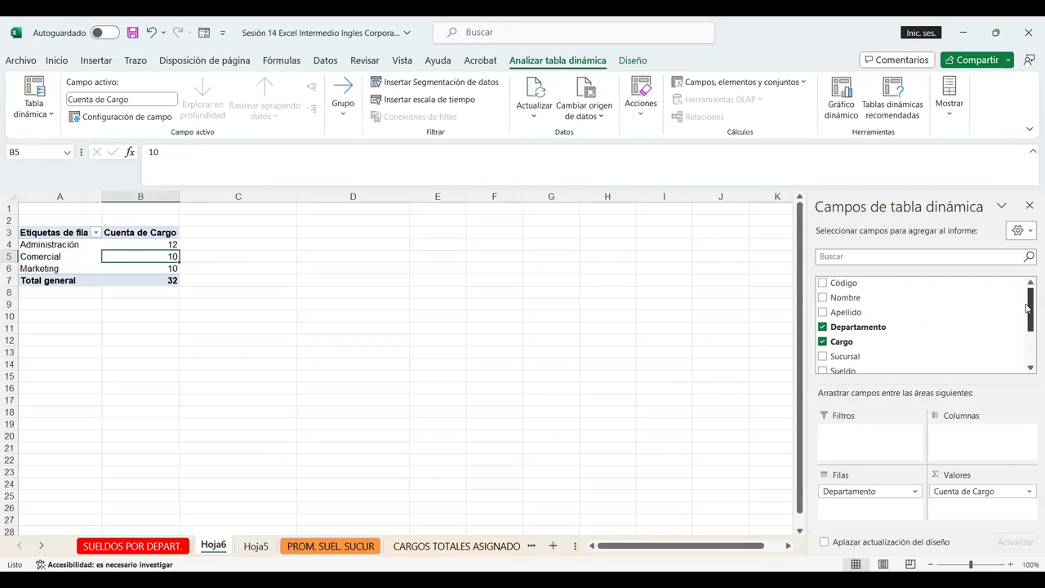
left_click(1028, 207)
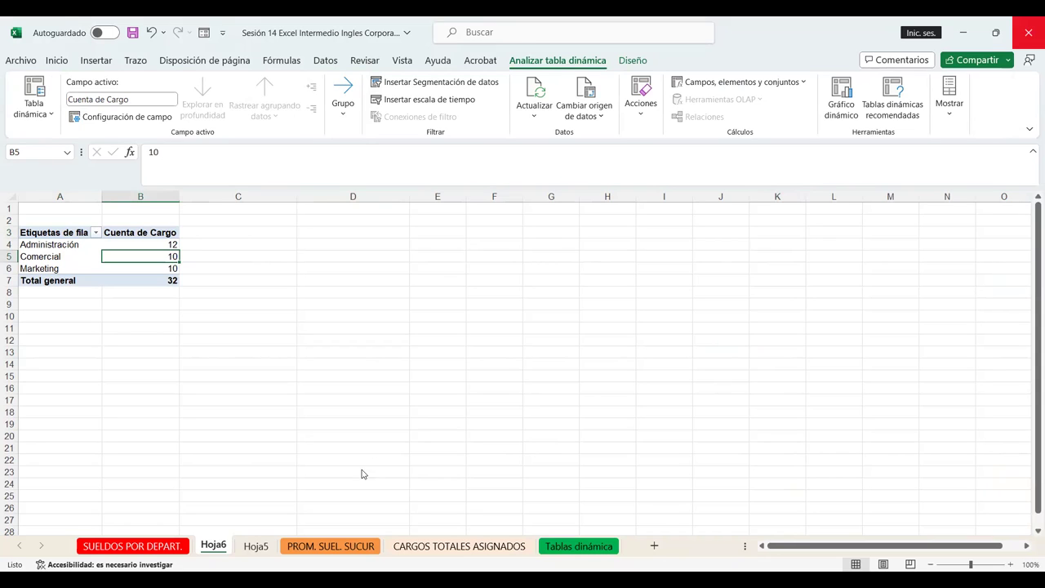
key("alt+F4")
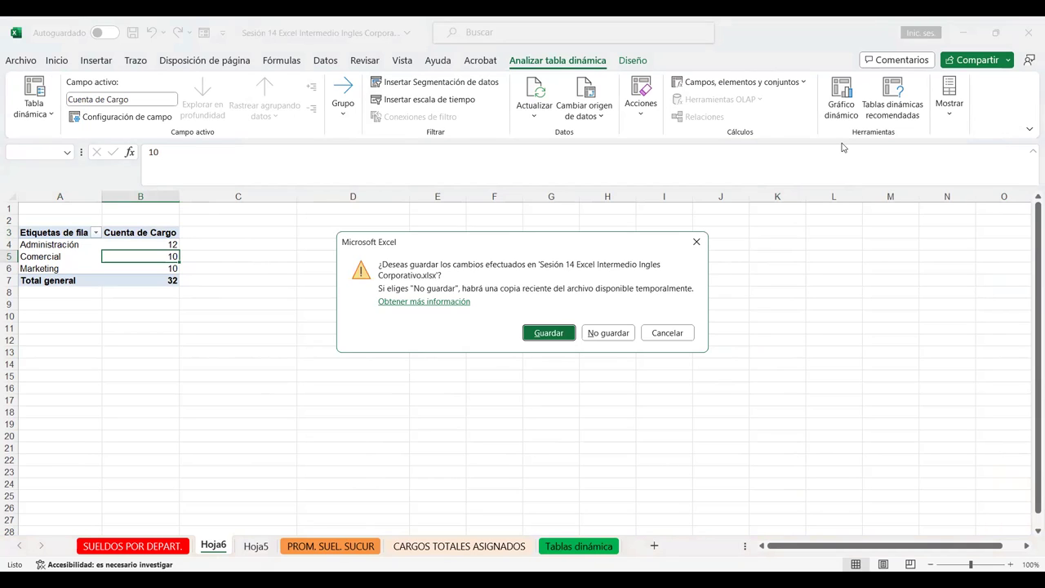
left_click(666, 332)
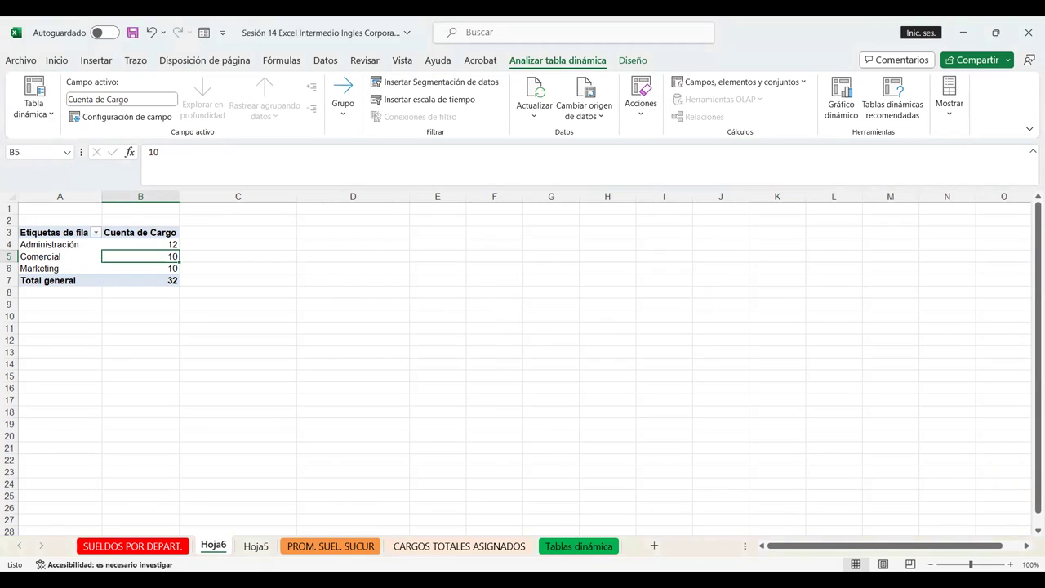
- Browse the CARGOS TOTALES ASIGNADOS and Hoja6 sheets, ending on the Hoja5 employee data table
left_click(262, 548)
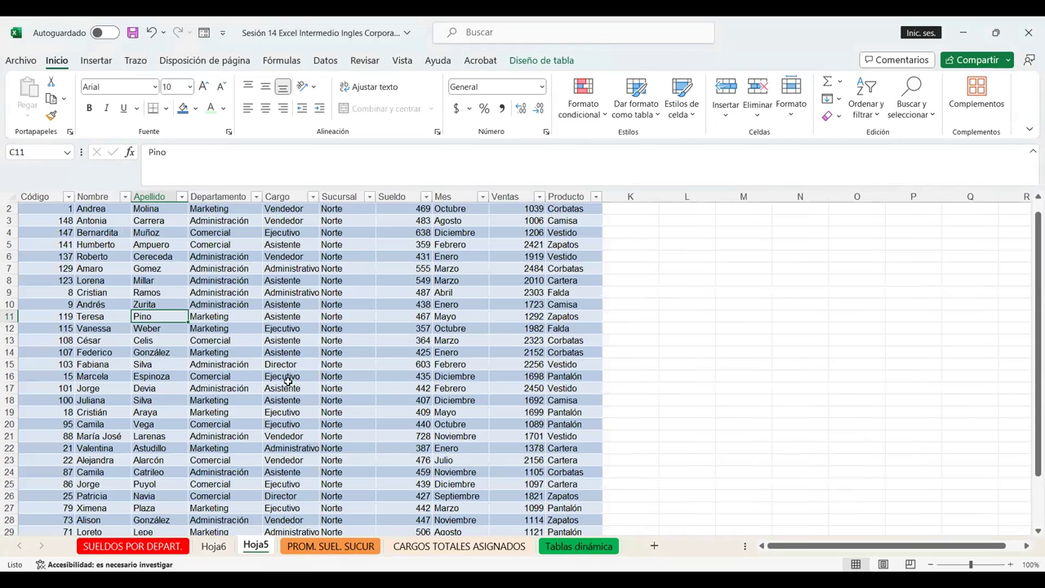
left_click(492, 547)
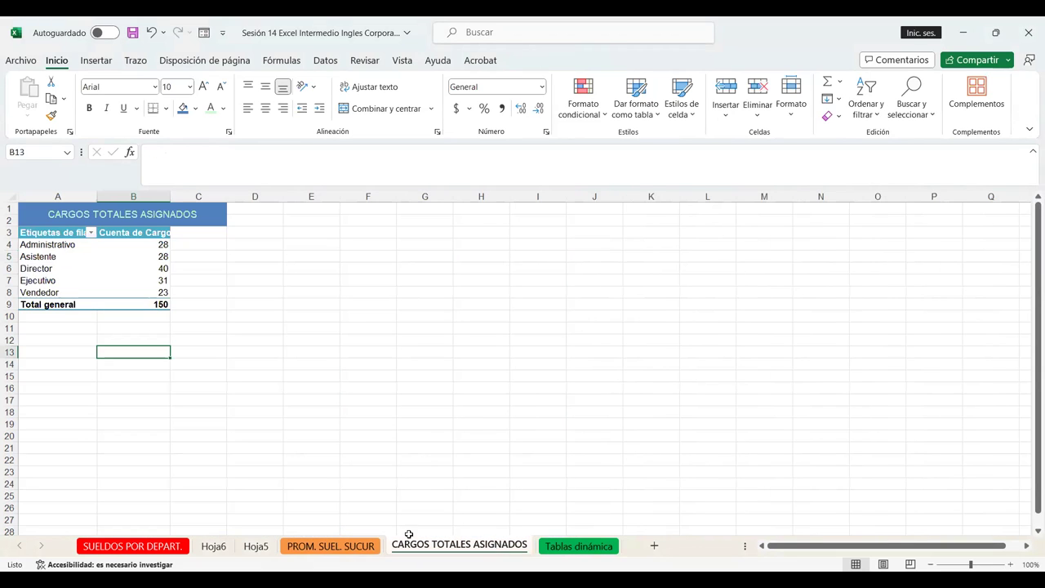
left_click(215, 547)
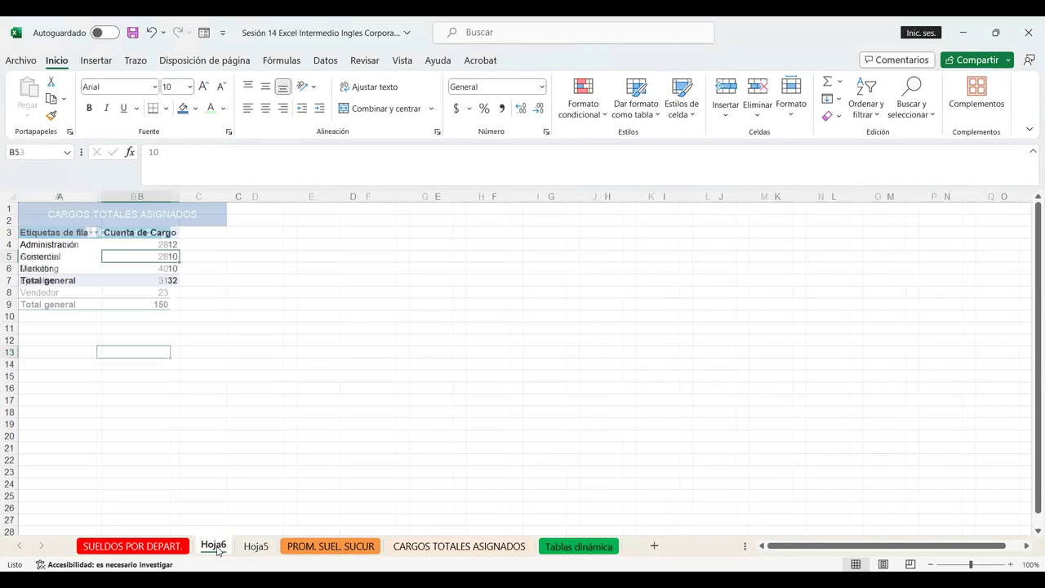
left_click(256, 545)
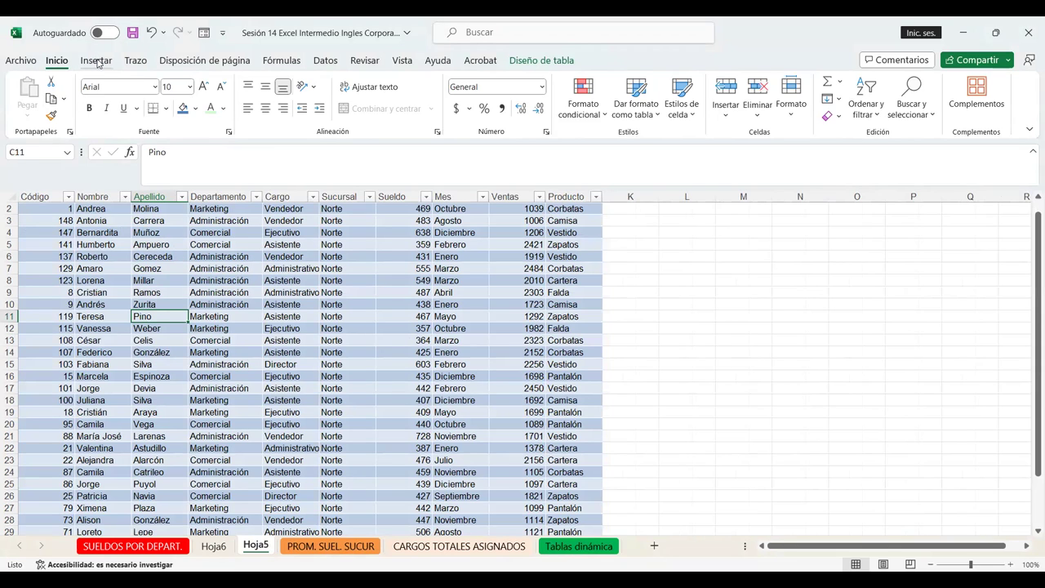
left_click(96, 63)
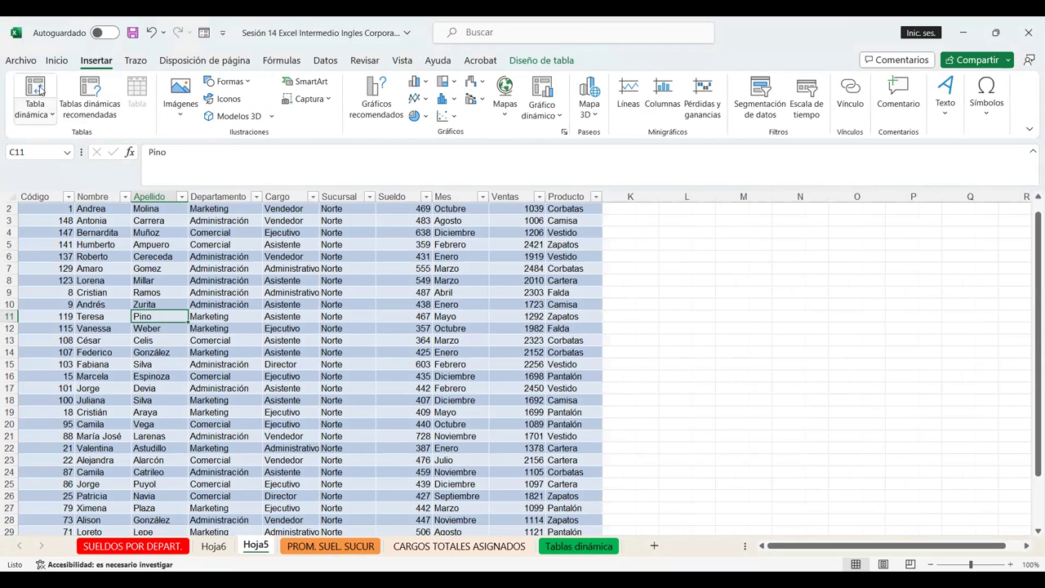
left_click(40, 90)
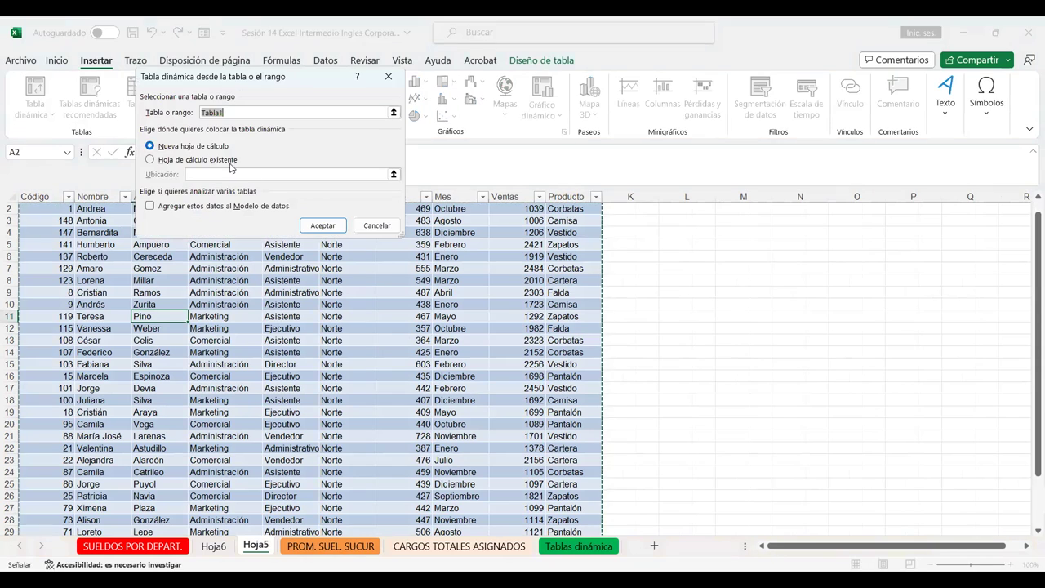
left_click(442, 426)
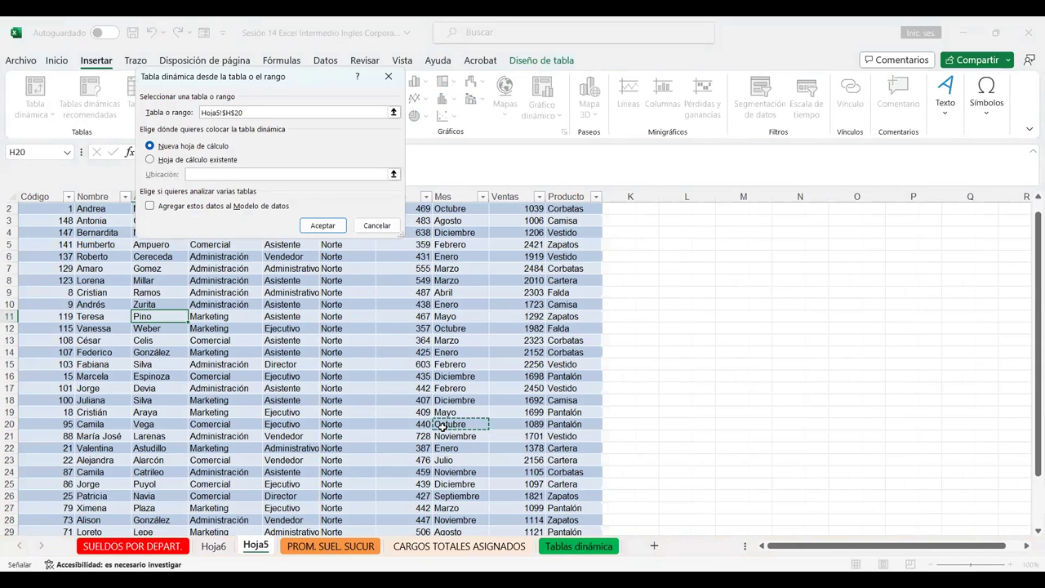
left_click(391, 75)
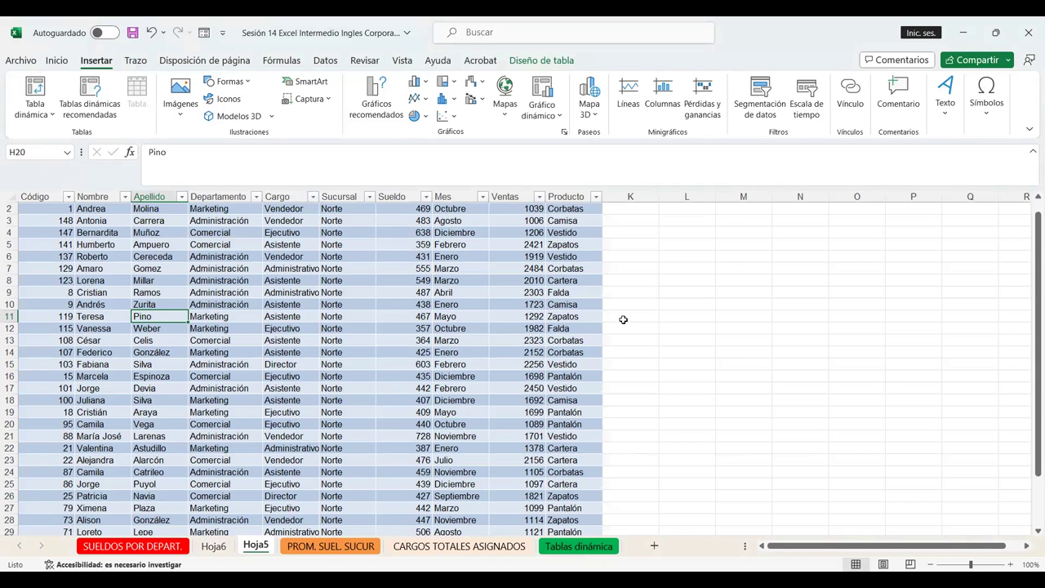
- Select the Ventas header on Hoja5, then undo on Hoja6 until the trial pivot table is gone
left_click(497, 298)
key("ctrl+Up")
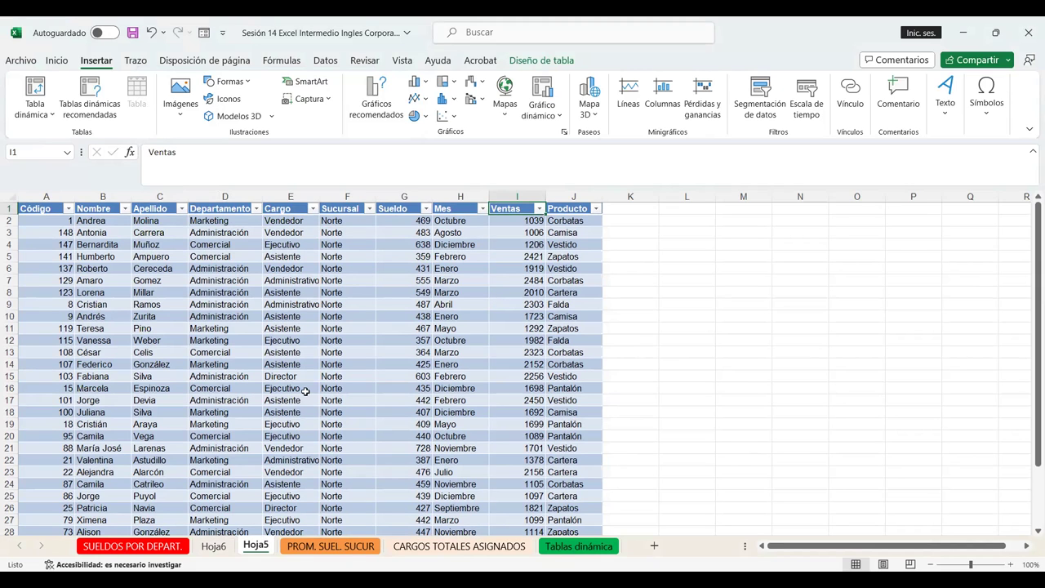
key("ctrl+Page_Up")
key("ctrl+z")
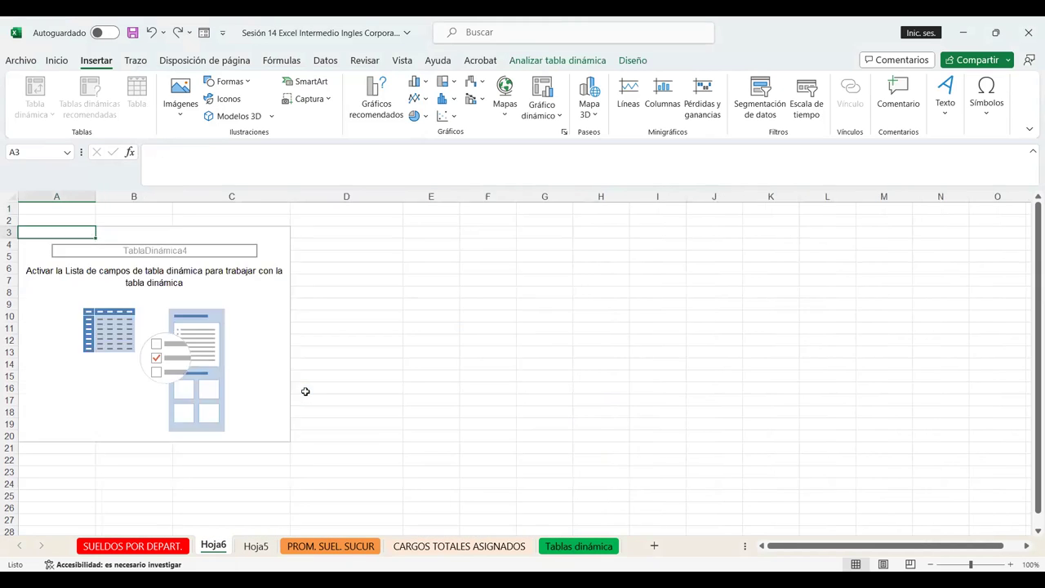
key("ctrl+y")
key("ctrl+y")
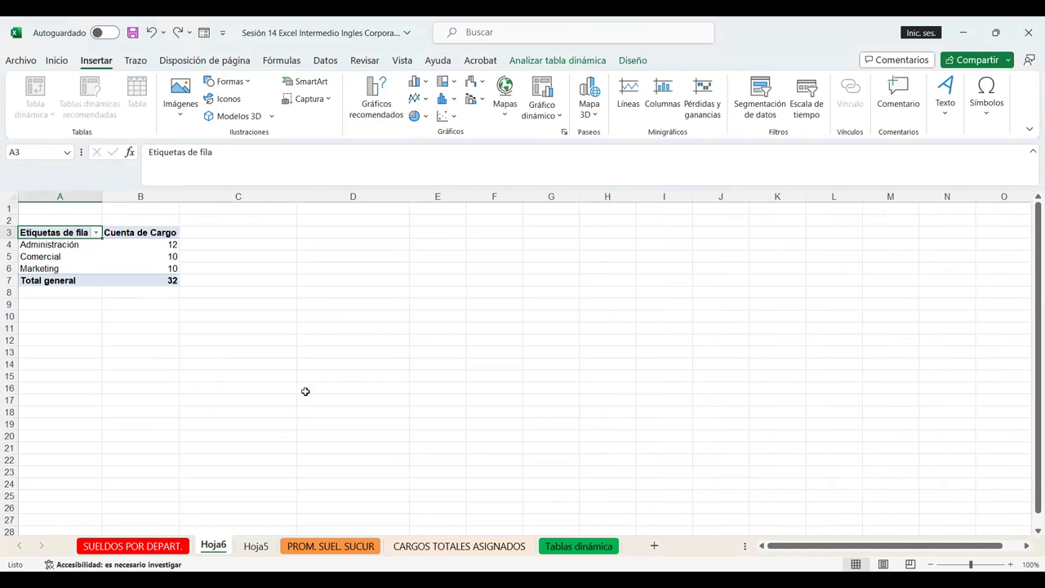
key("ctrl+z")
key("ctrl+z")
key("ctrl+y")
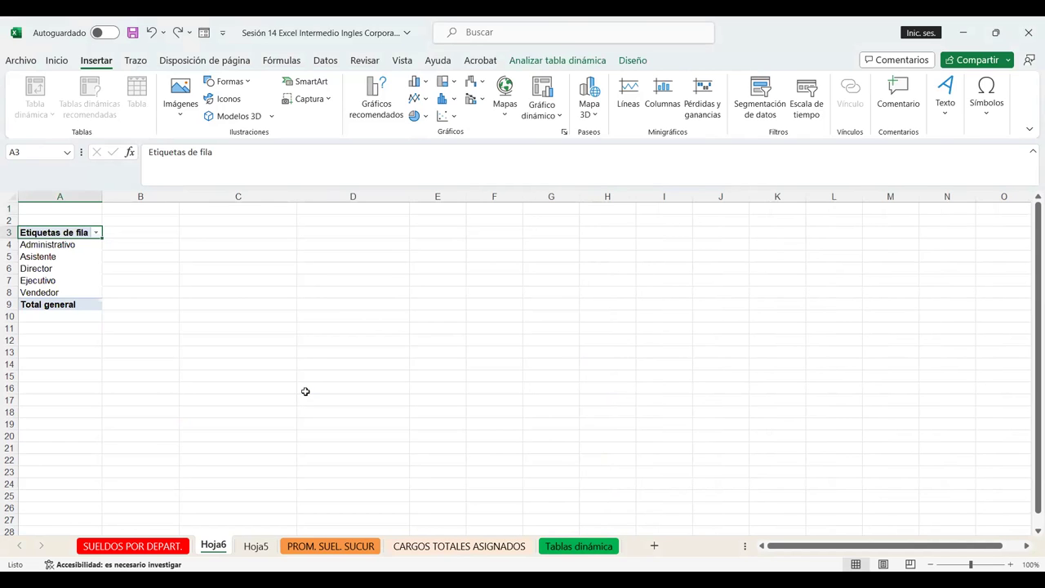
key("ctrl+y")
key("ctrl+y")
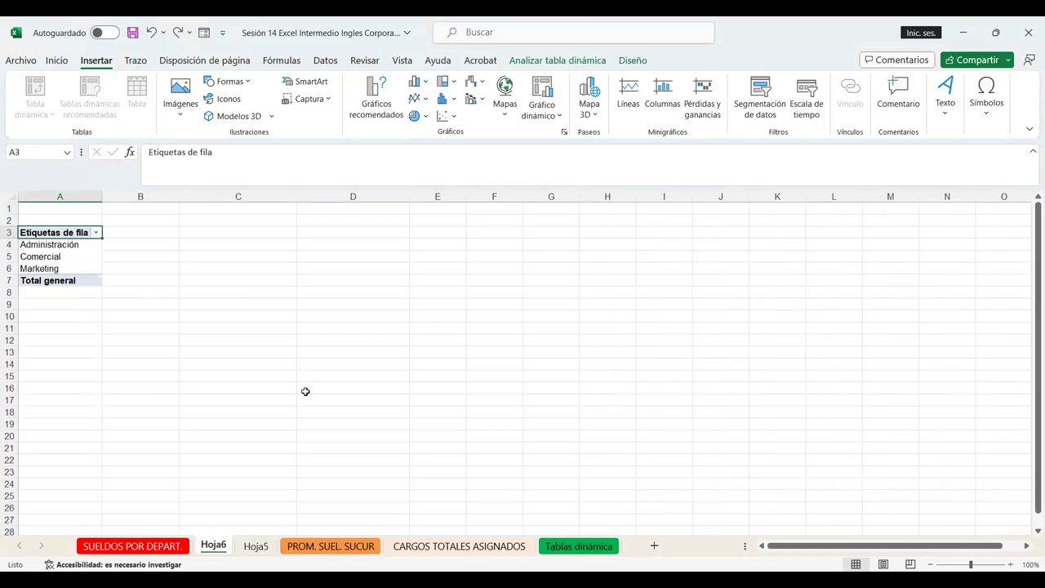
key("ctrl+y")
key("ctrl+z")
key("ctrl+z")
key("ctrl+z")
key("ctrl+z")
key("ctrl+y")
key("ctrl+y")
key("ctrl+y")
key("ctrl+y")
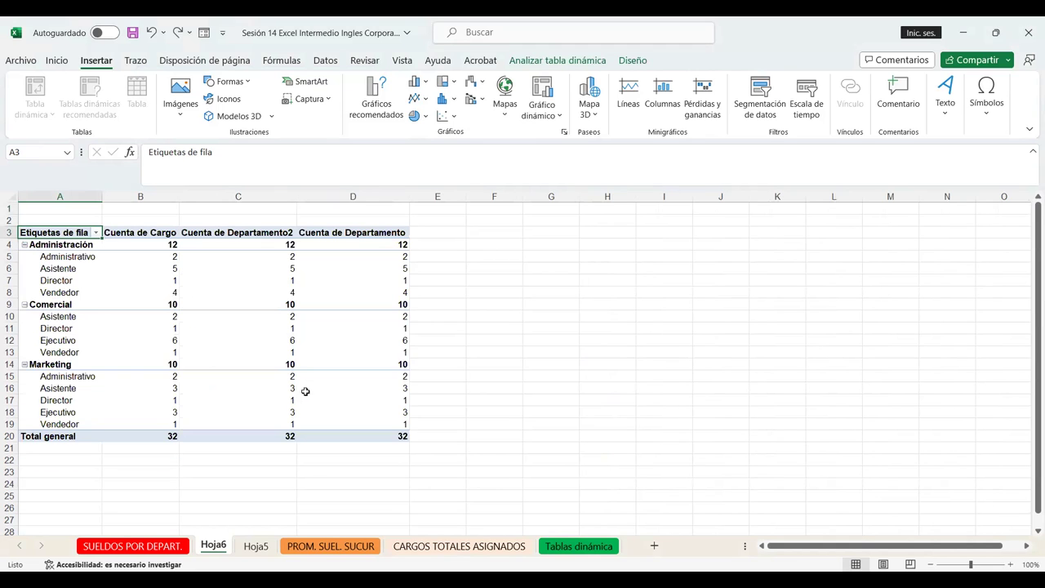
key("ctrl+z")
key("ctrl+z")
key("ctrl+z")
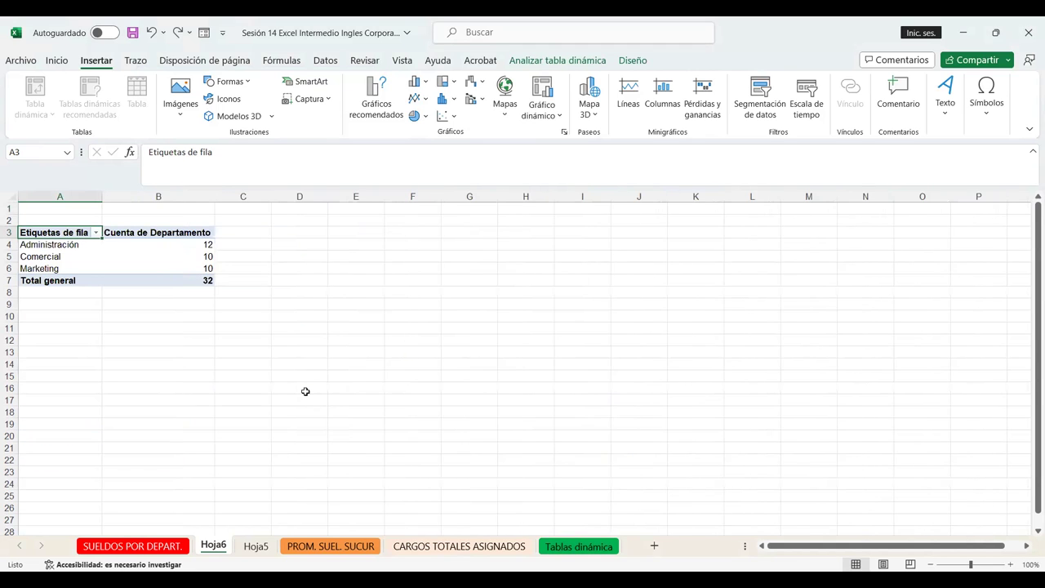
key("ctrl+z")
key("ctrl+z")
key("ctrl+z")
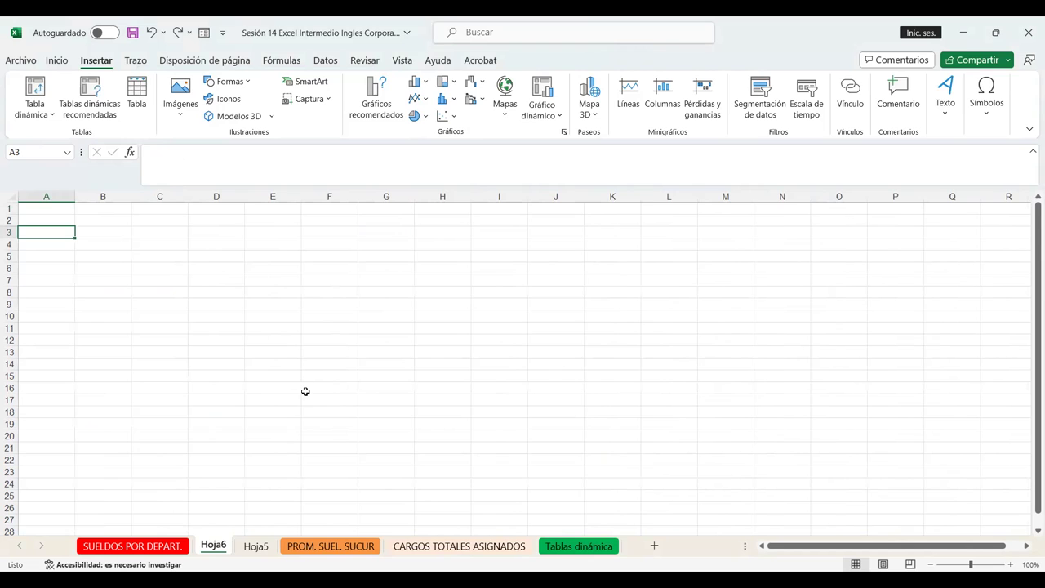
key("ctrl+z")
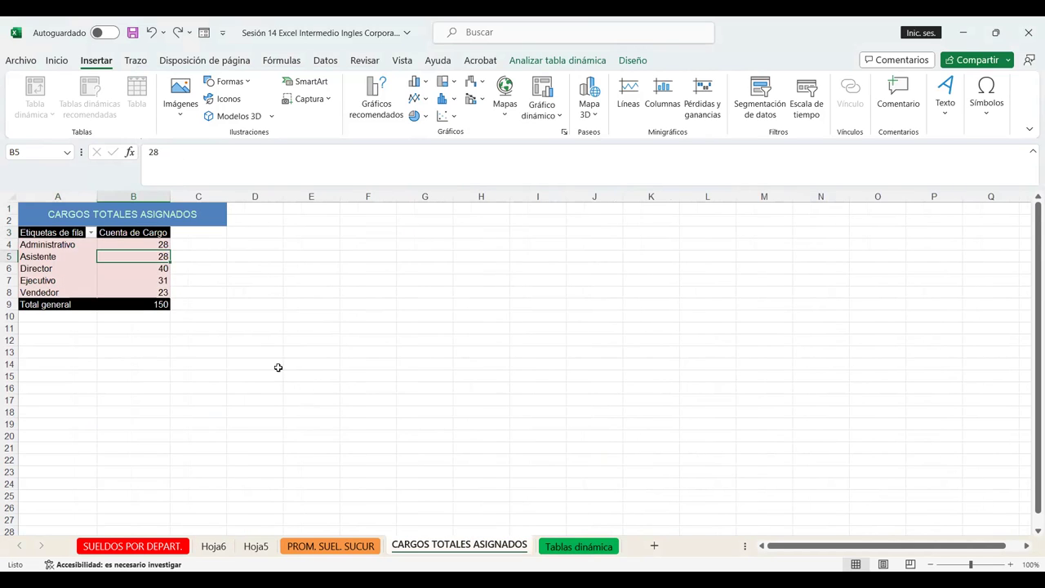
- Browse Hoja5, Hoja6, SUELDOS POR DEPART. and CARGOS TOTALES ASIGNADOS, ending on the Tablas dinámica data sheet
left_click(245, 317)
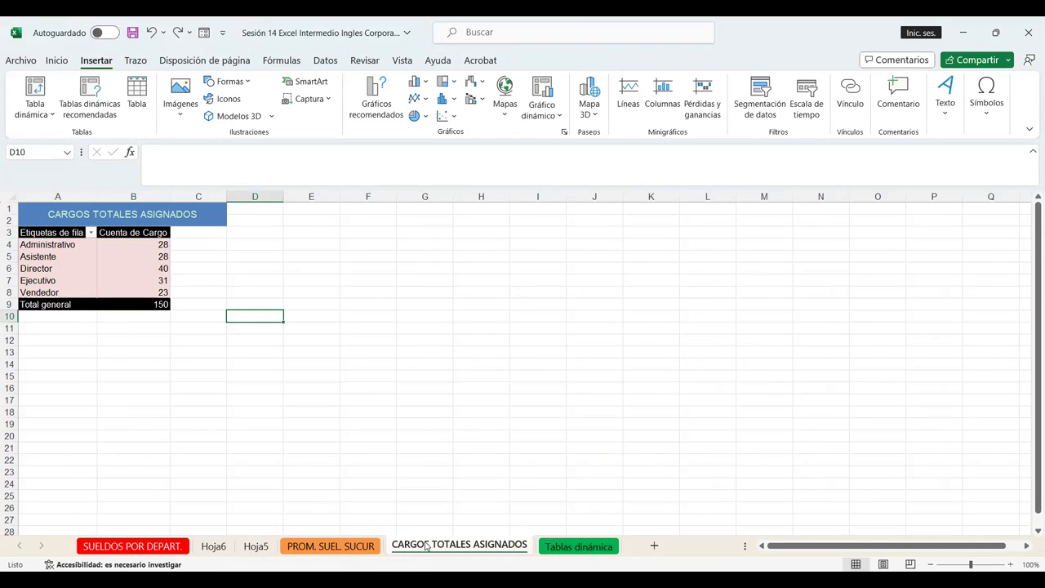
left_click(251, 547)
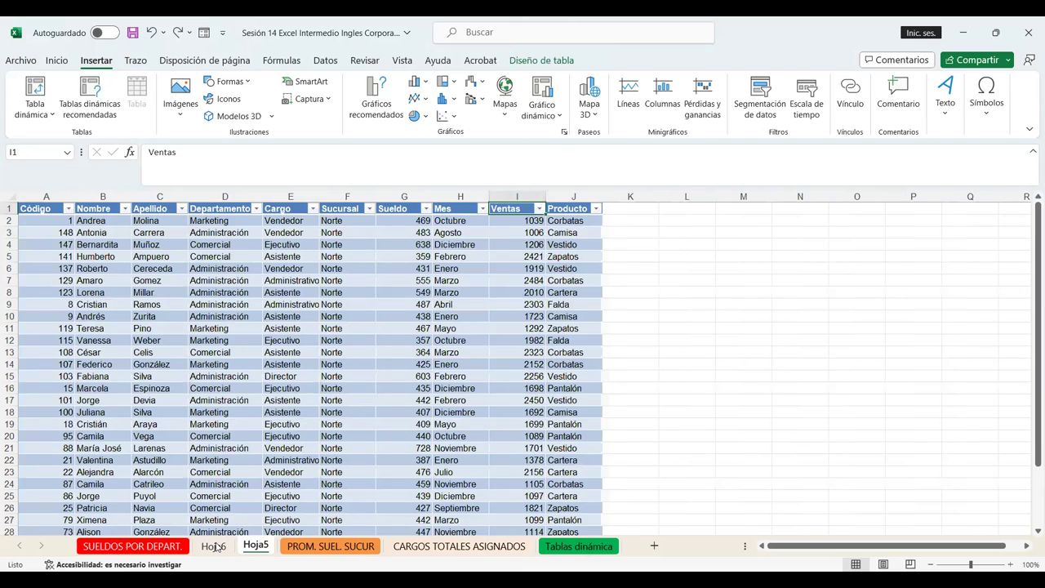
left_click(216, 547)
left_click(253, 547)
key("ctrl+Page_Down")
key("ctrl+Page_Down")
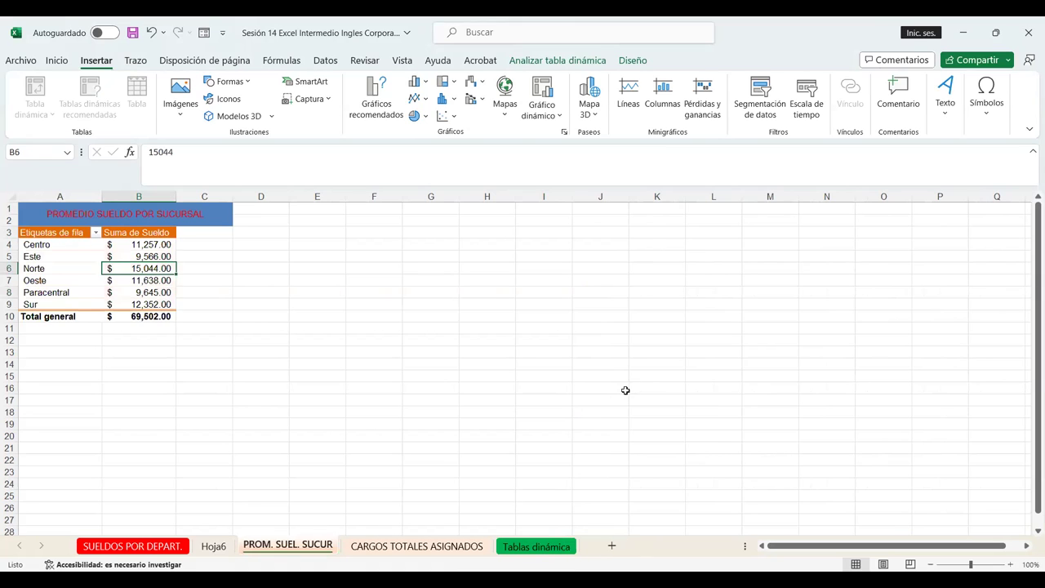
key("ctrl+Page_Up")
key("ctrl+Page_Up")
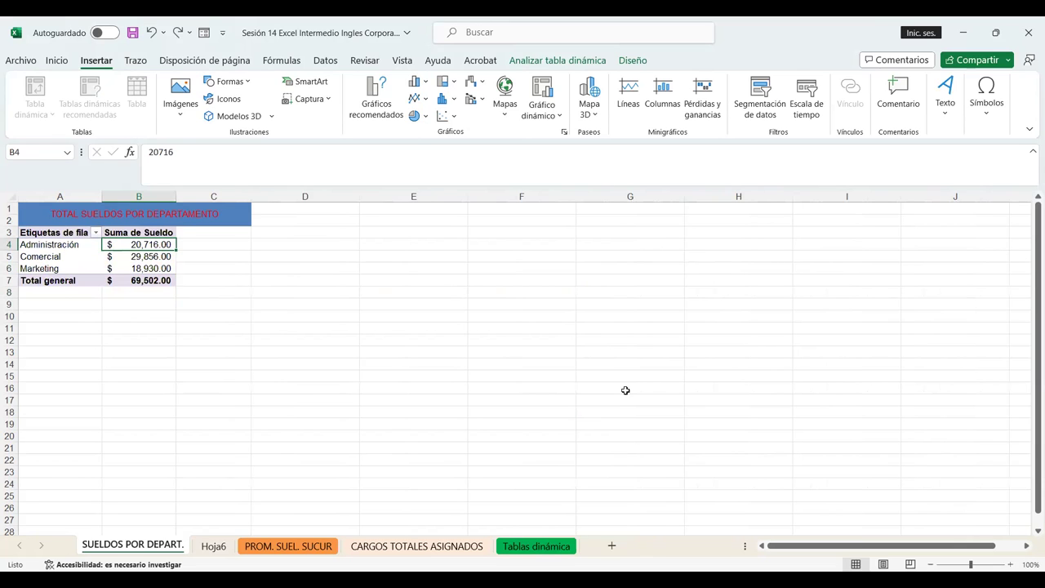
key("ctrl+Page_Down")
key("ctrl+Page_Down")
key("ctrl+Page_Down")
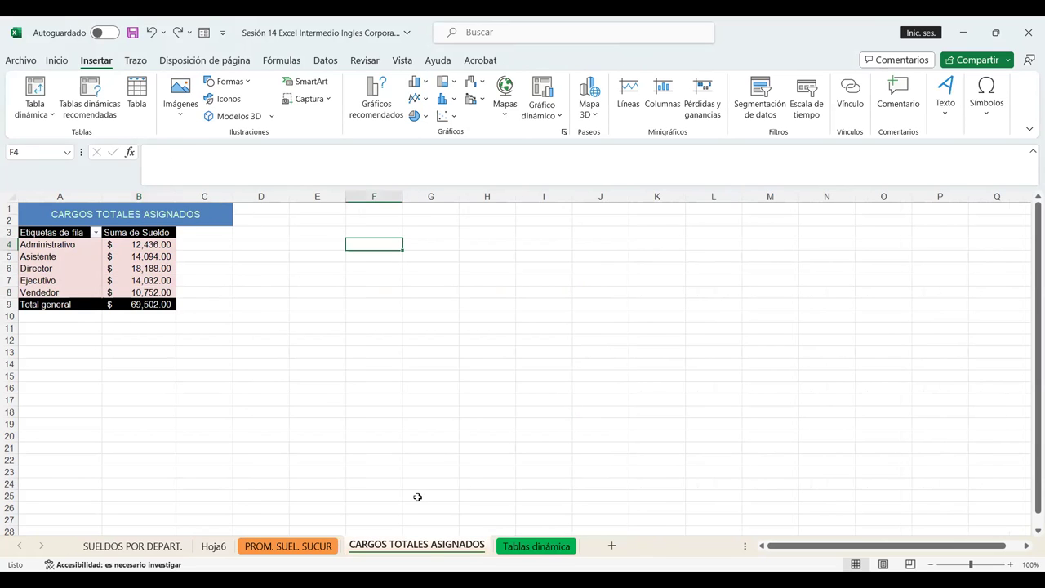
left_click(219, 547)
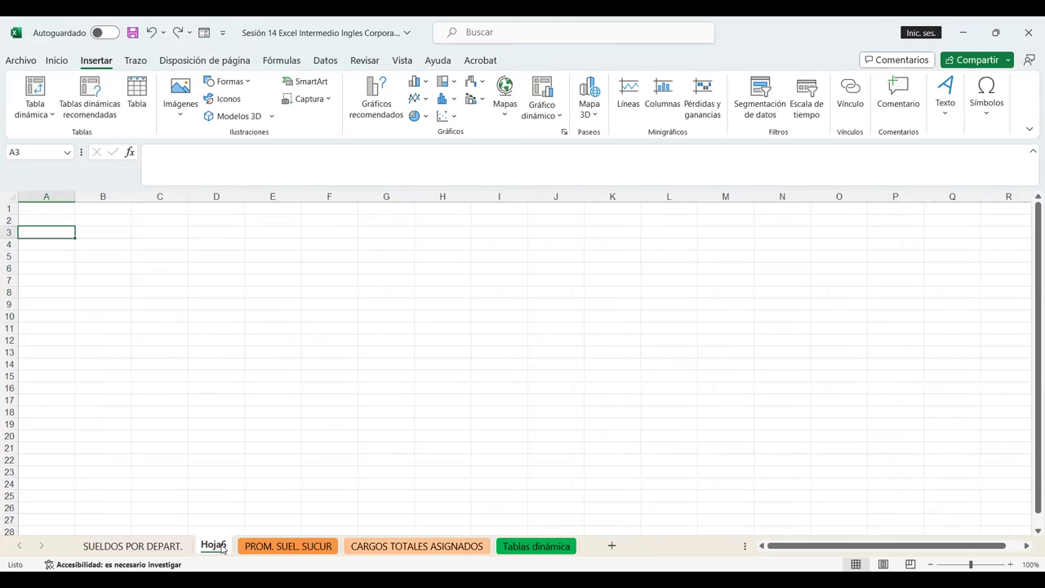
left_click(131, 546)
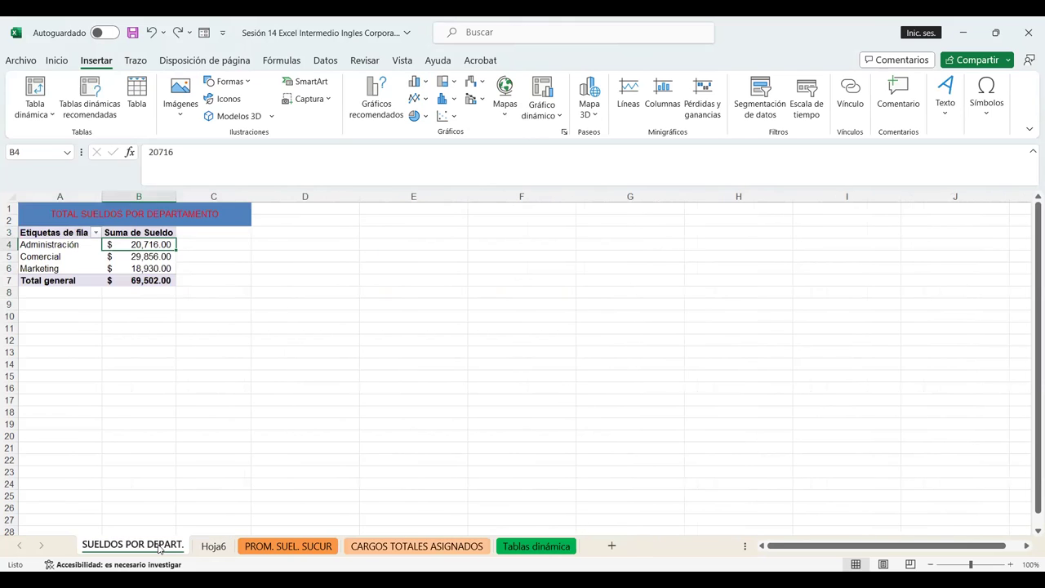
left_click(261, 545)
left_click(425, 545)
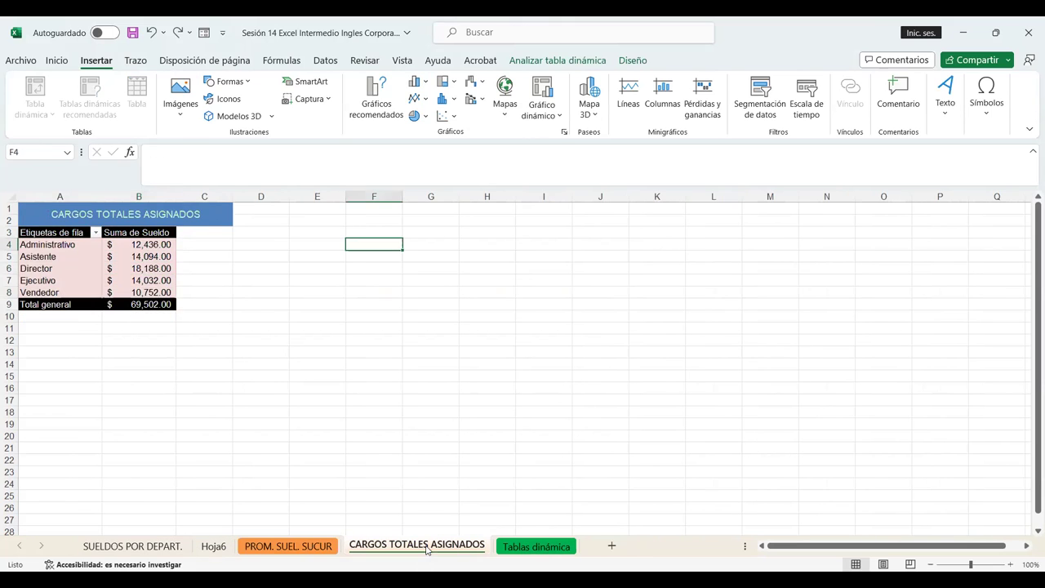
left_click(560, 546)
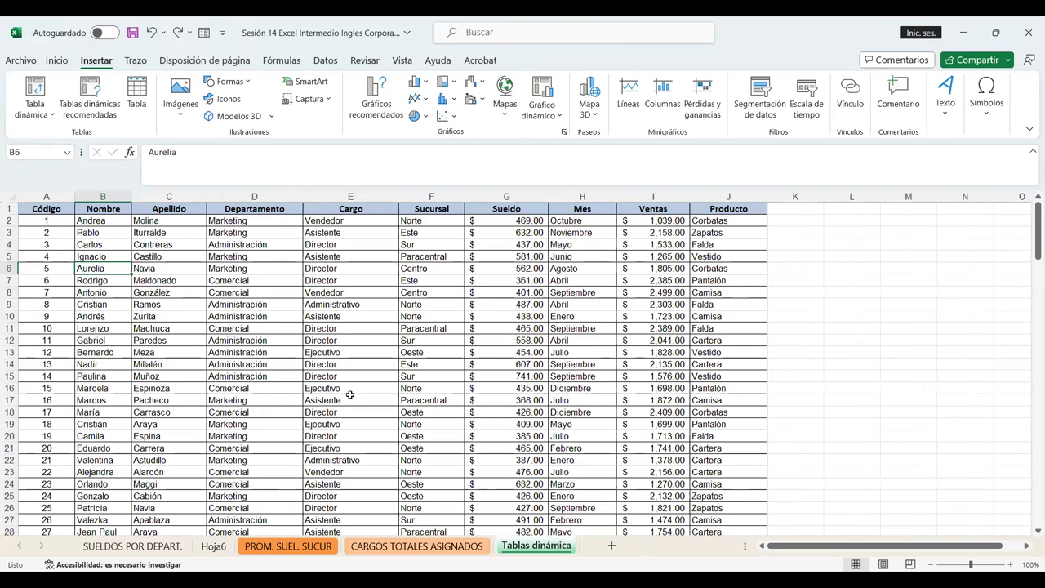
- Insert a pivot on a new sheet counting Cargo by Departamento: 44, 64, 42, total 150
left_click(158, 298)
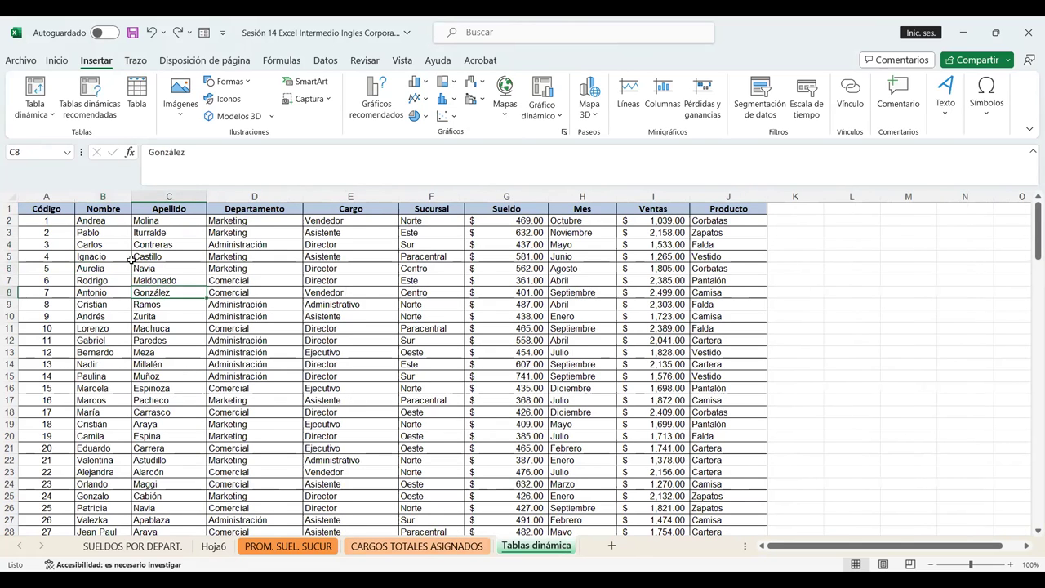
left_click(44, 96)
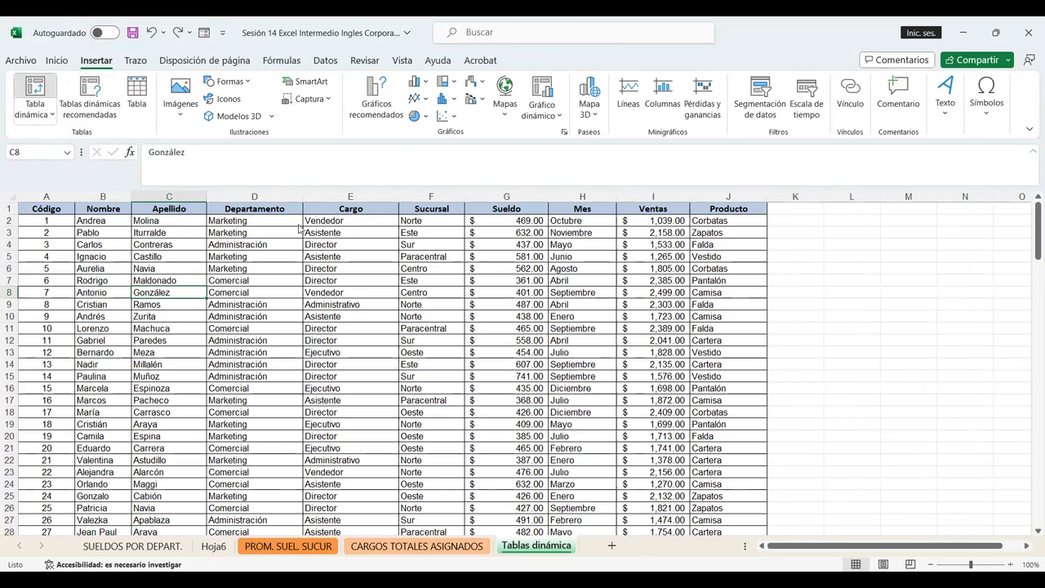
left_click(342, 229)
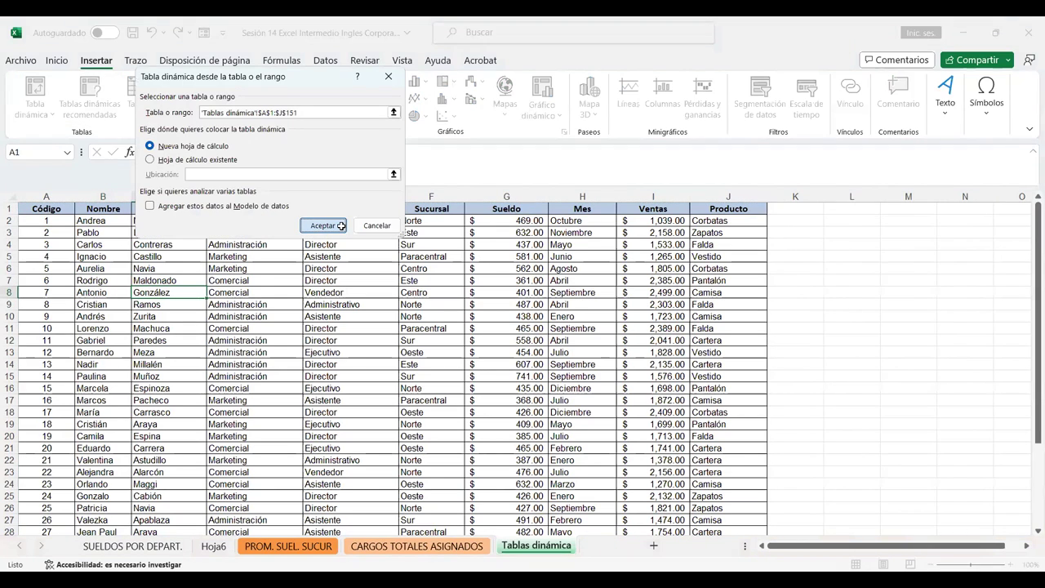
left_click(89, 237)
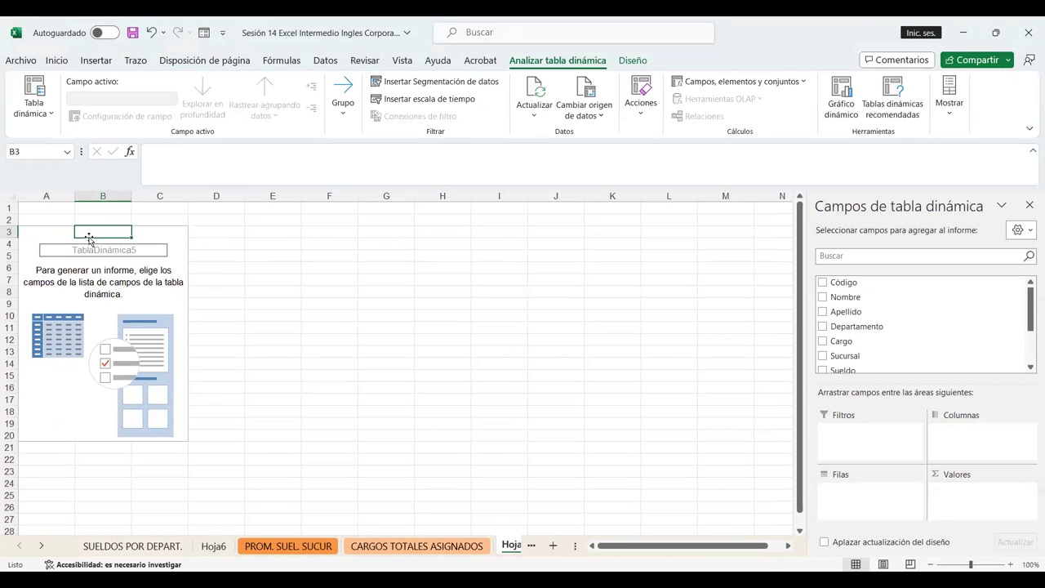
left_click(155, 318)
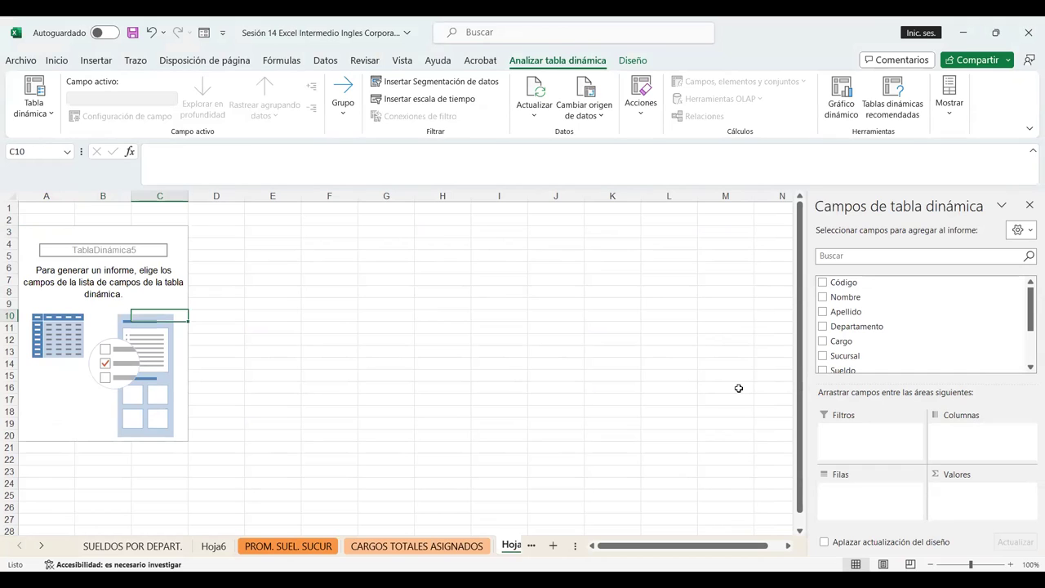
left_click_drag(857, 326, 871, 494)
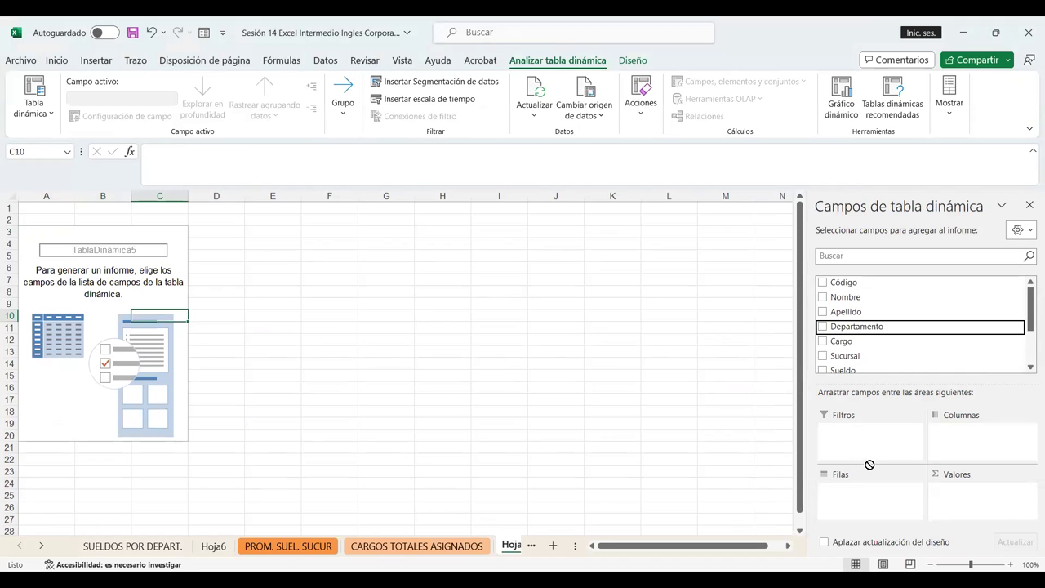
left_click_drag(840, 340, 994, 493)
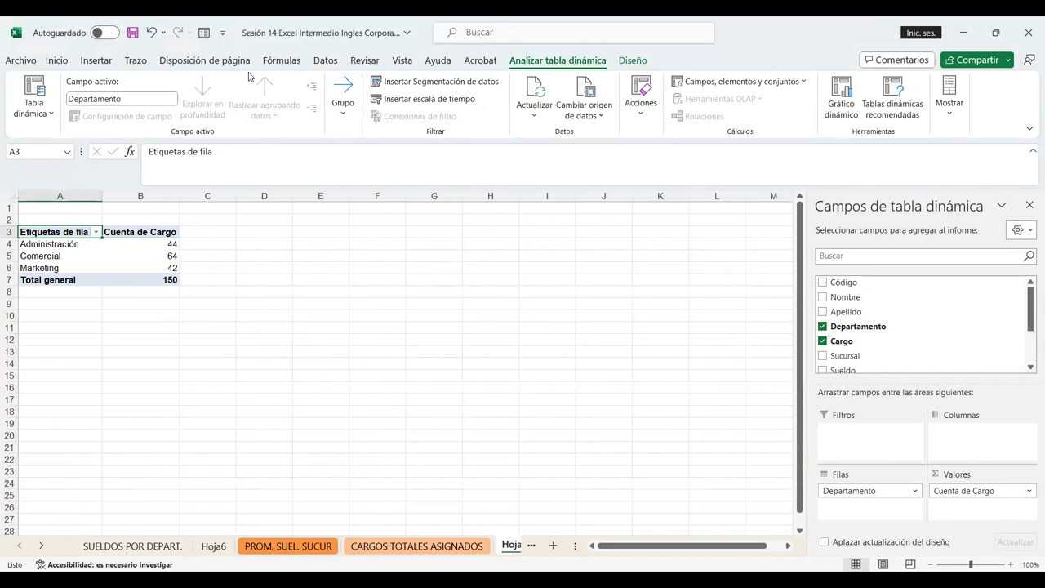
- Drill into the Administración count of 44 to list its employee records on Hoja8, then go to Hoja6
left_click(150, 247)
double_click(149, 248)
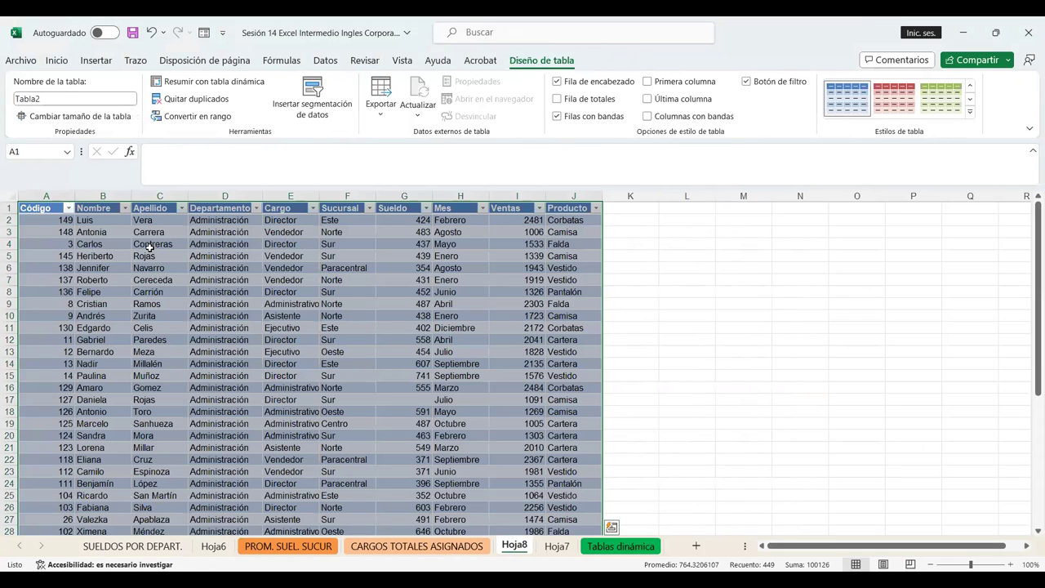
left_click(655, 371)
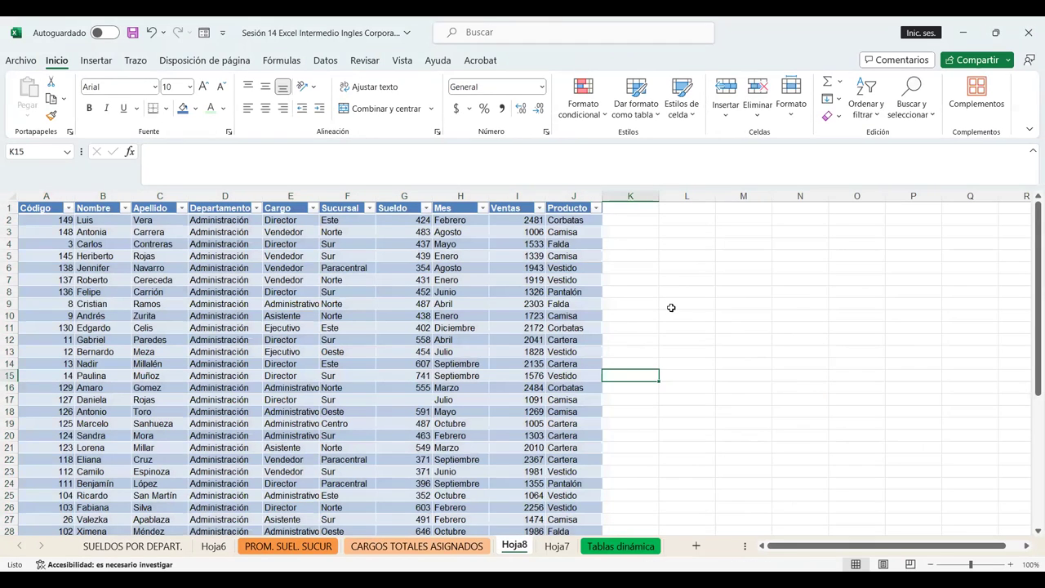
left_click(717, 277)
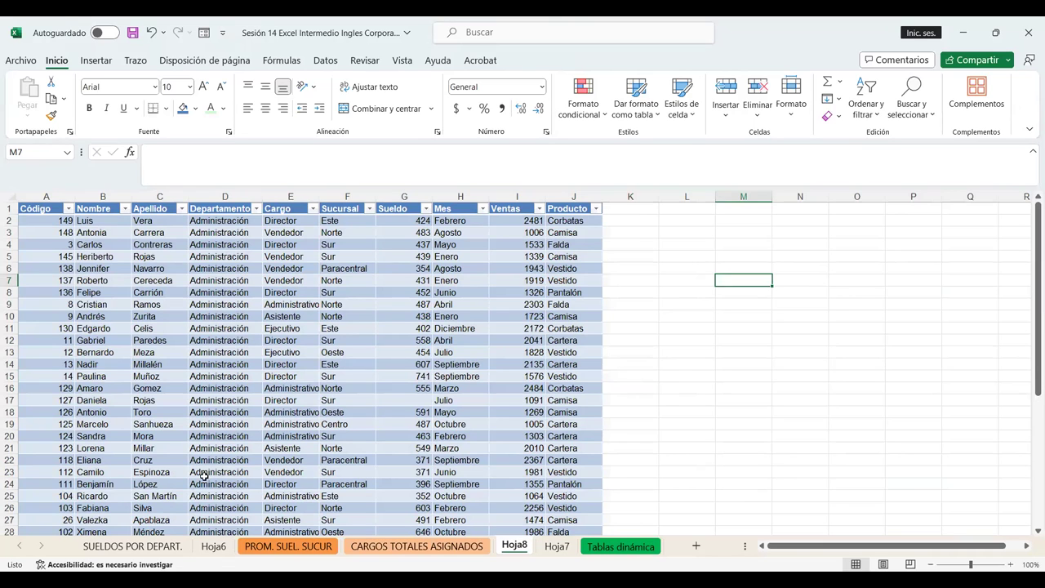
left_click(214, 546)
- Look through the SUELDOS POR DEPART., Hoja6 and Hoja8 sheets, ending on the count pivot sheet
left_click(155, 546)
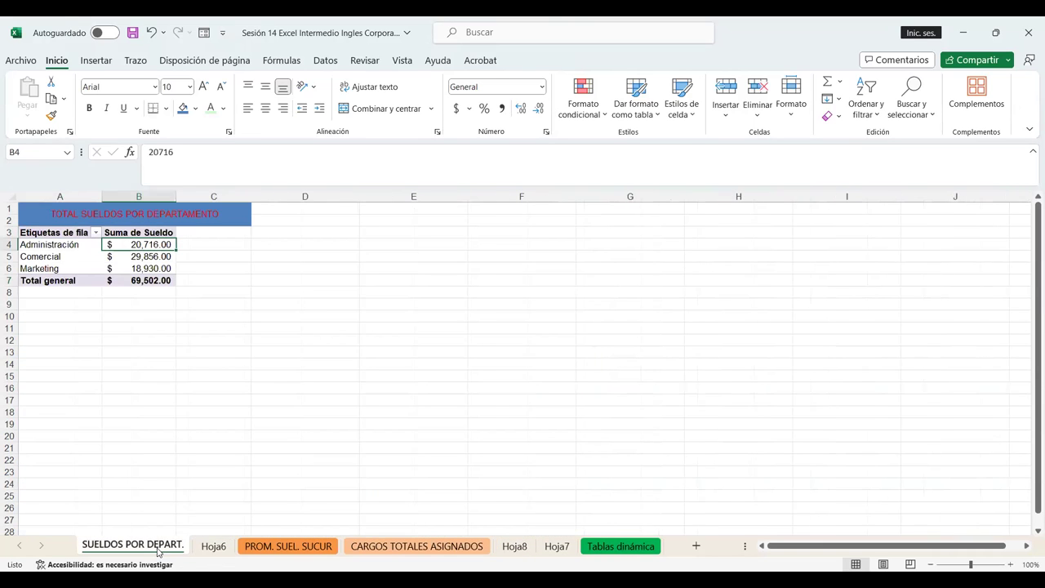
left_click(210, 544)
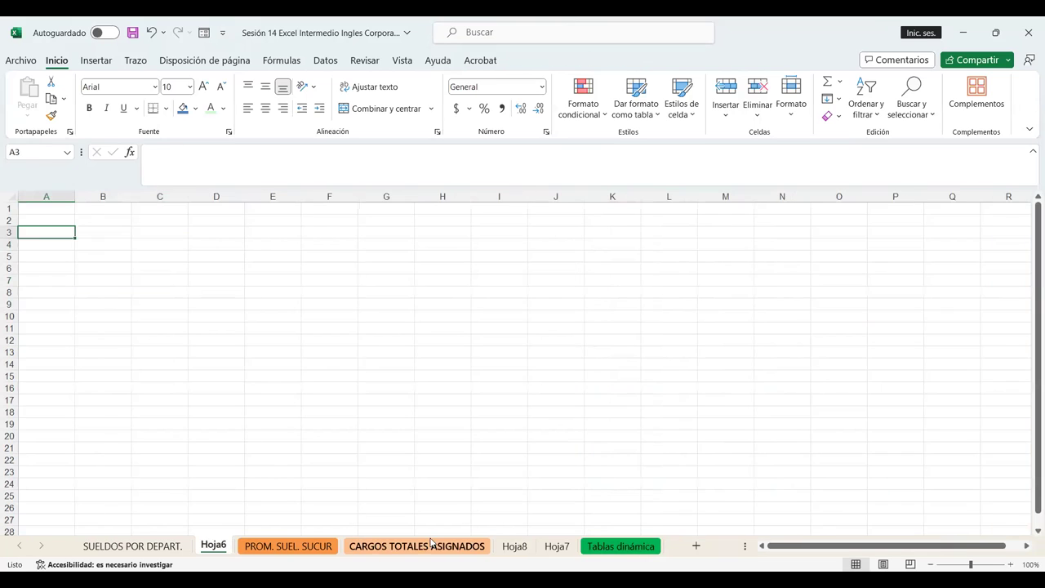
left_click(511, 545)
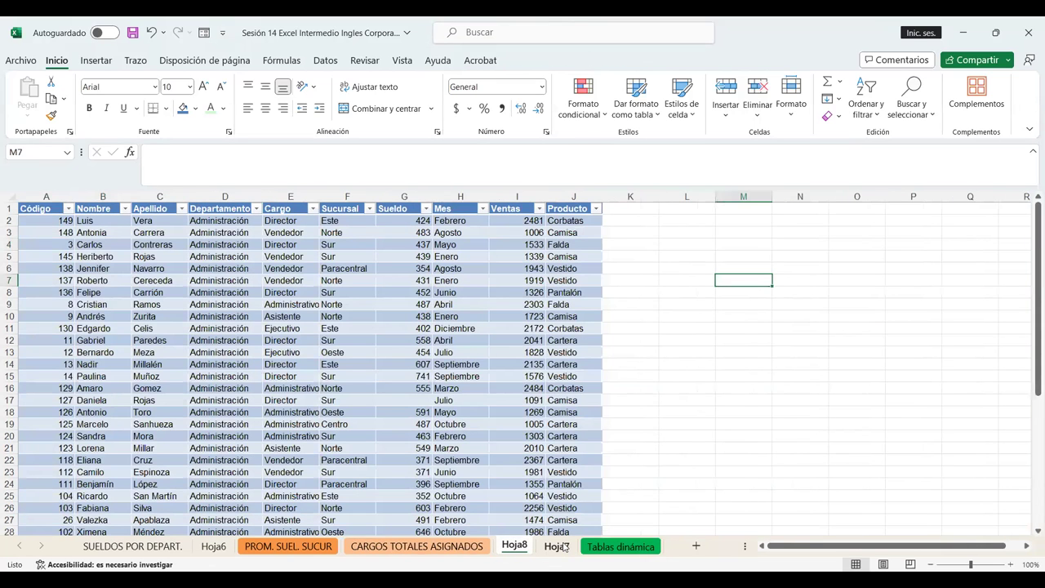
left_click(558, 546)
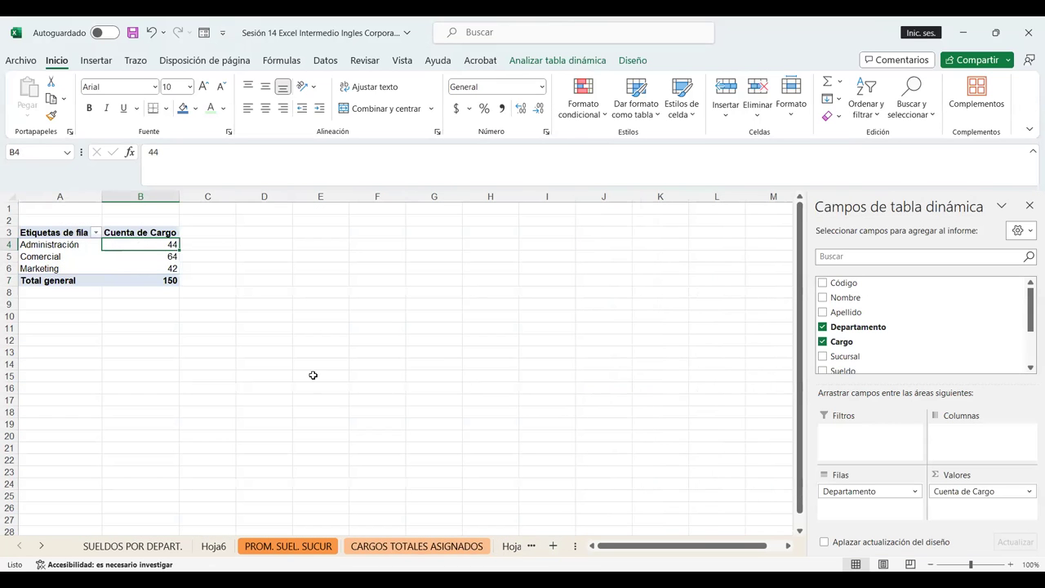
- Format the pivot's Cuenta de Cargo values as Contabilidad, showing $ 44.00 through $ 150.00
right_click(155, 270)
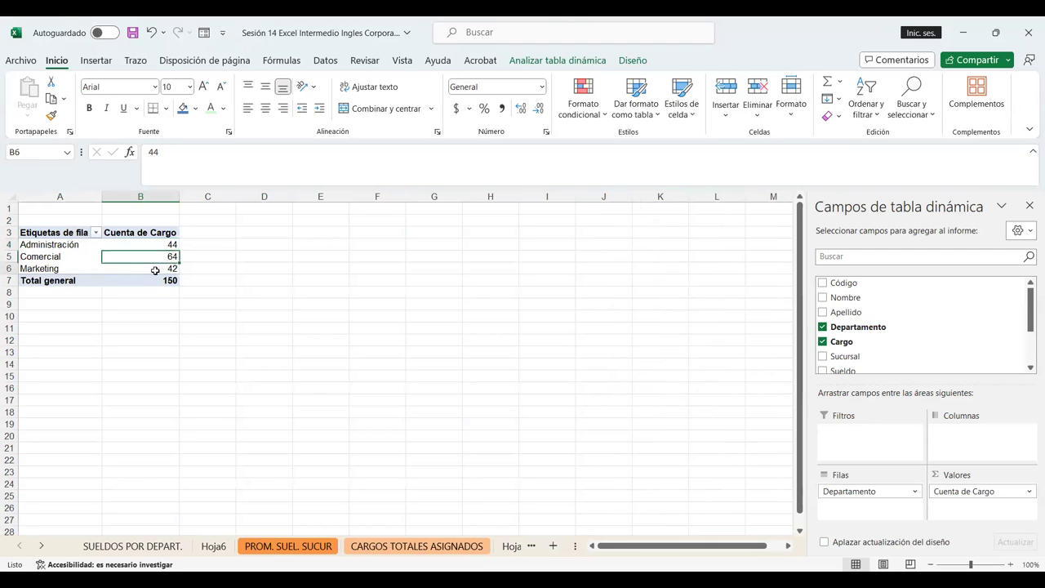
left_click(223, 346)
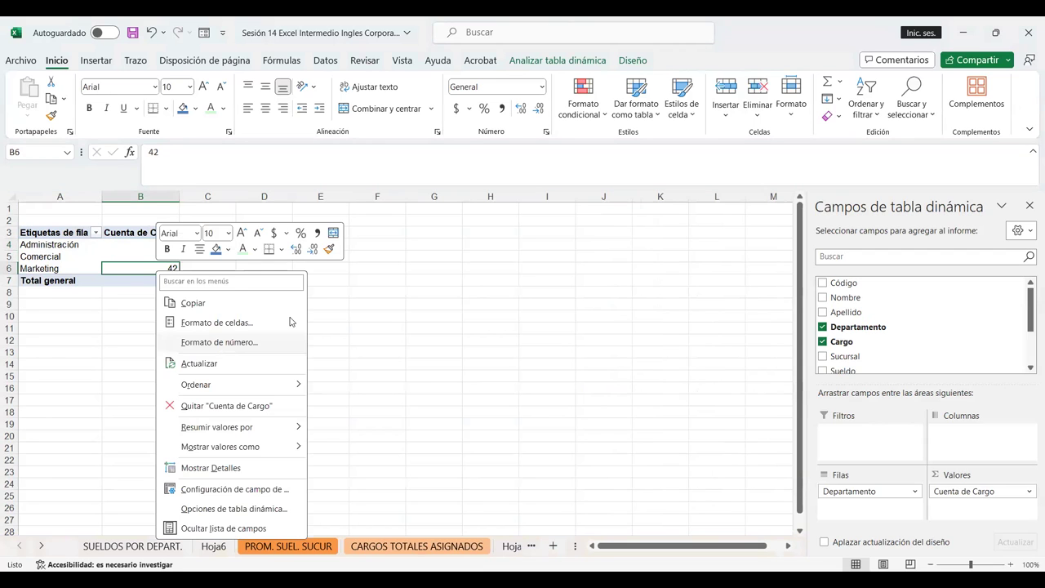
left_click(76, 261)
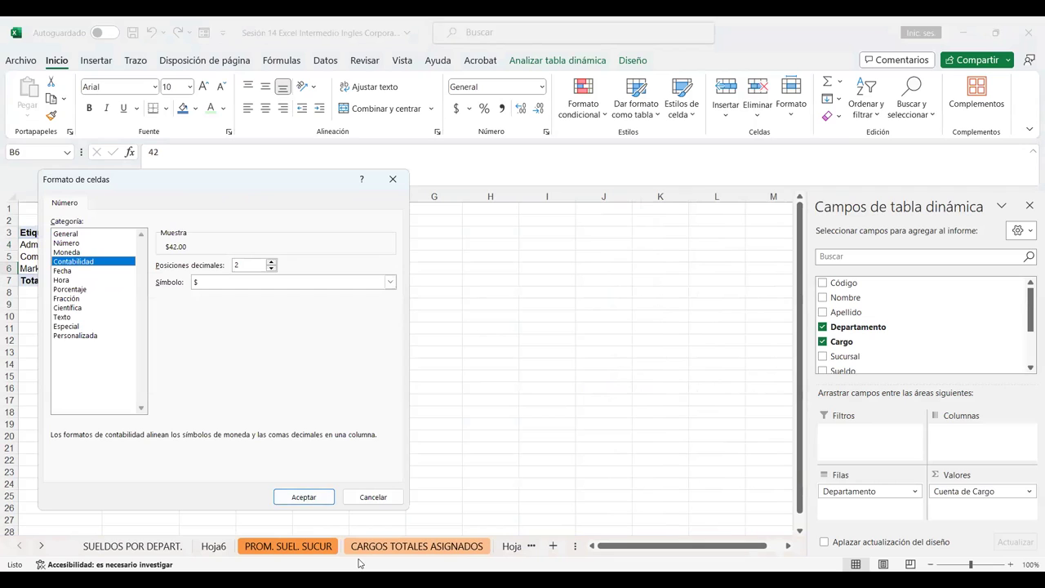
left_click(305, 497)
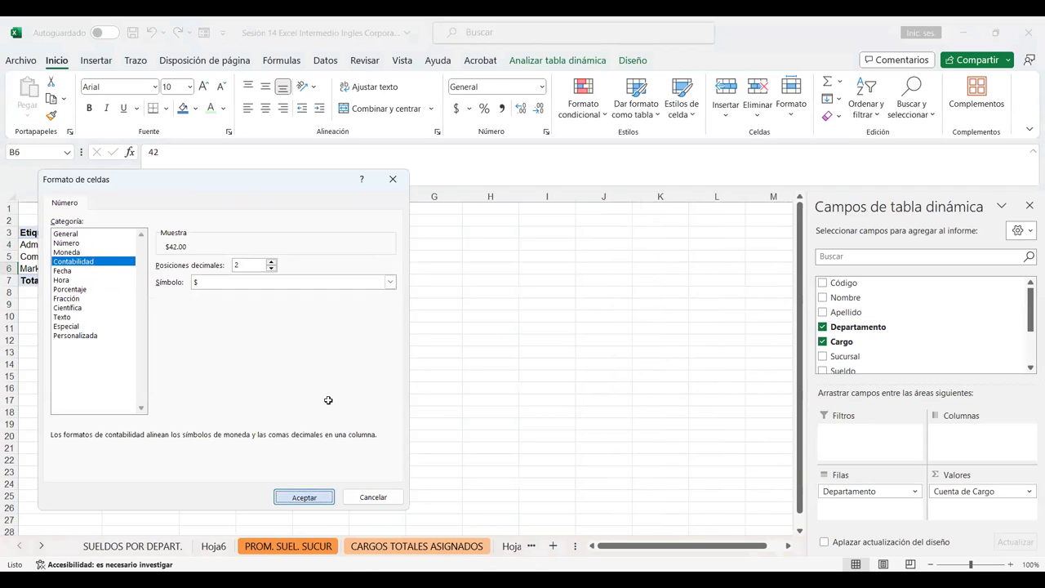
left_click(383, 263)
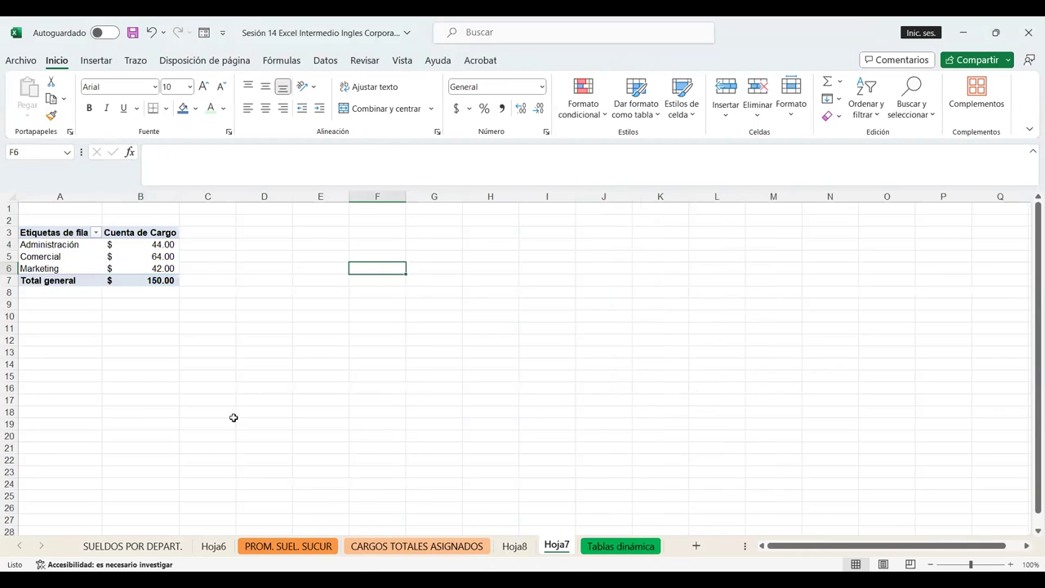
- Start closing the workbook from Hoja6, then dismiss the save prompt to keep it open
left_click(216, 545)
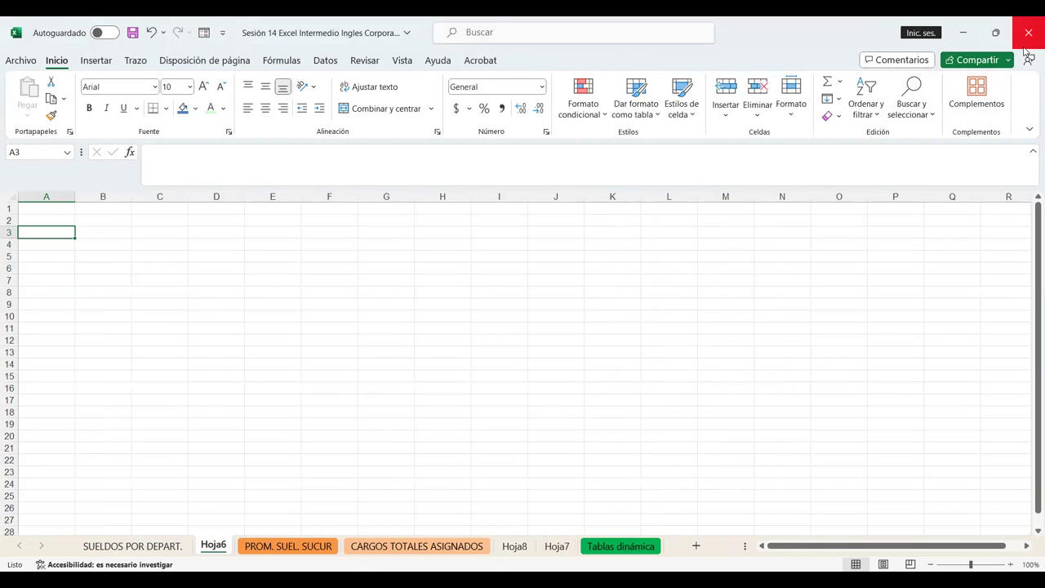
left_click(1028, 32)
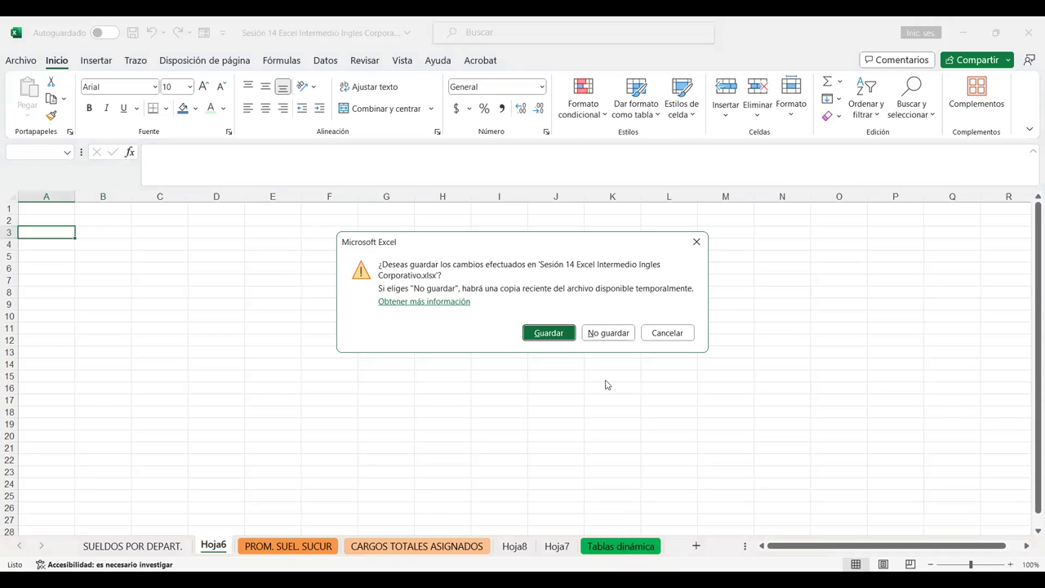
left_click(695, 242)
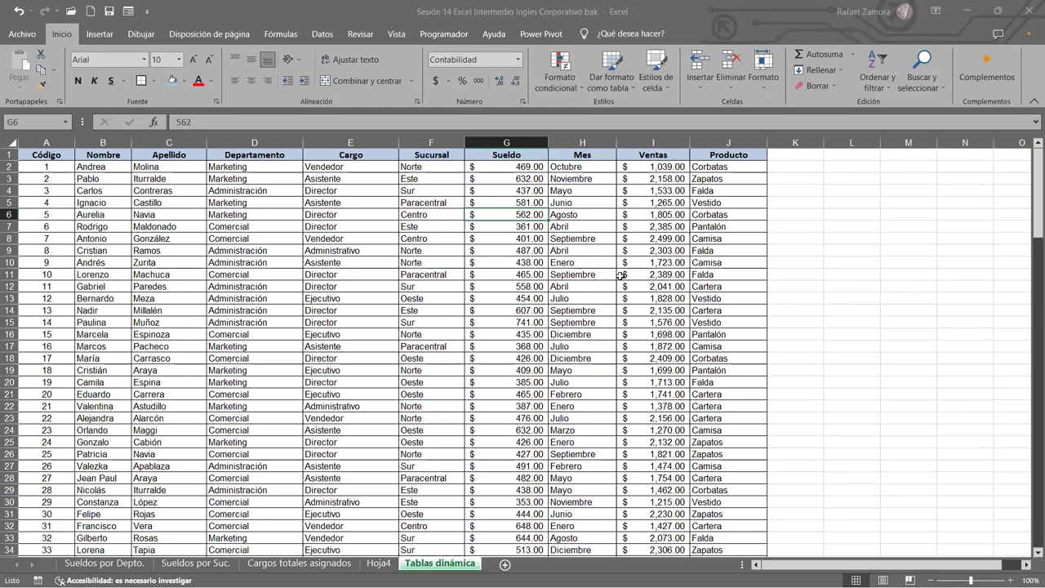
left_click(621, 276)
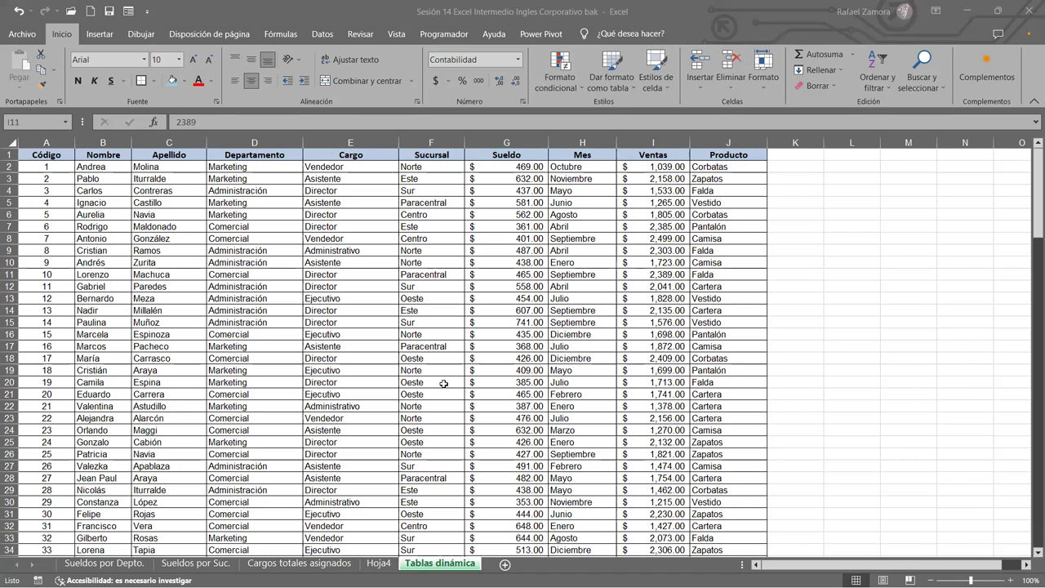
left_click(379, 563)
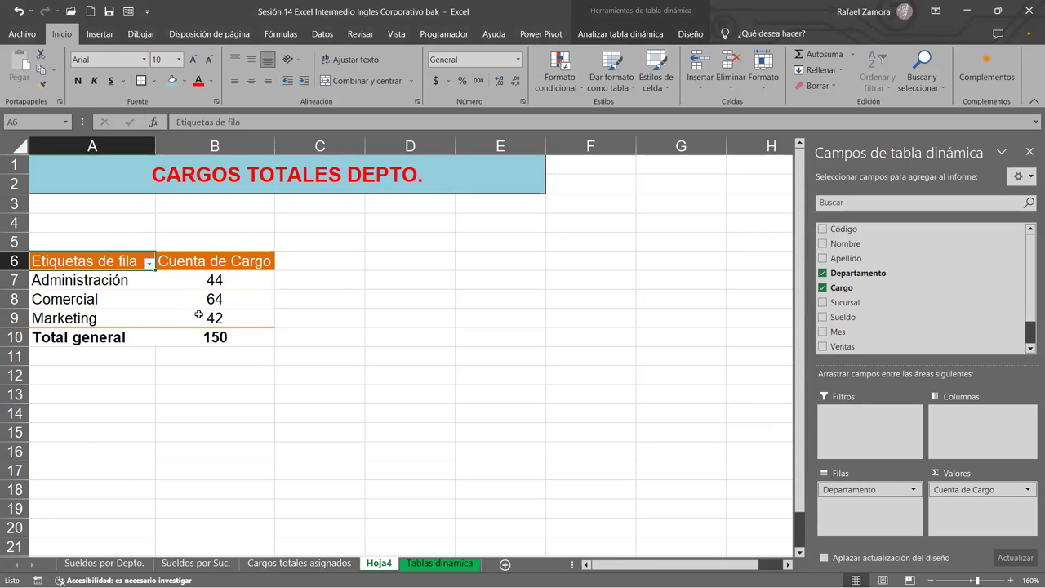
left_click(439, 563)
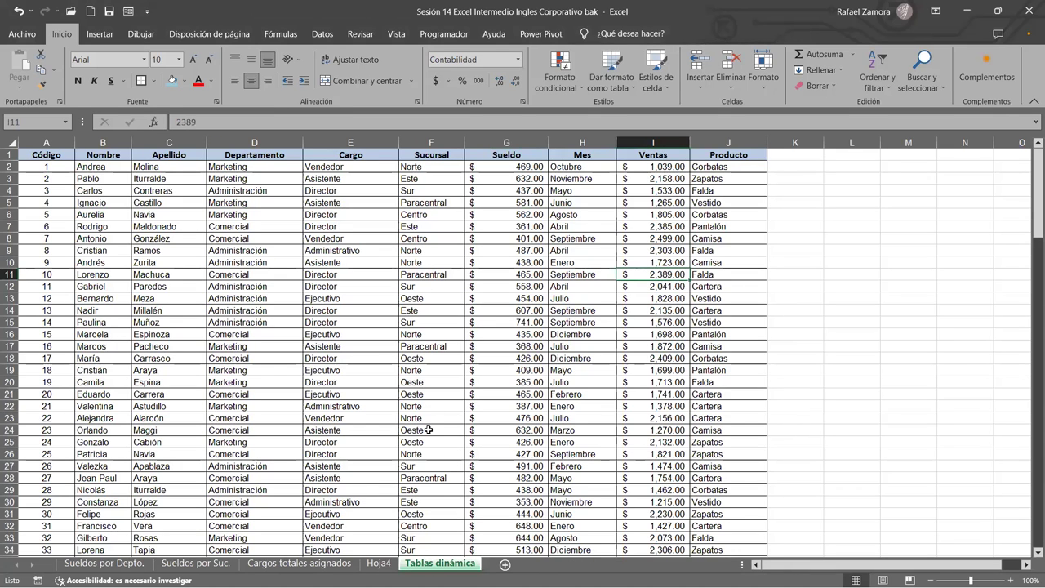
left_click(370, 208)
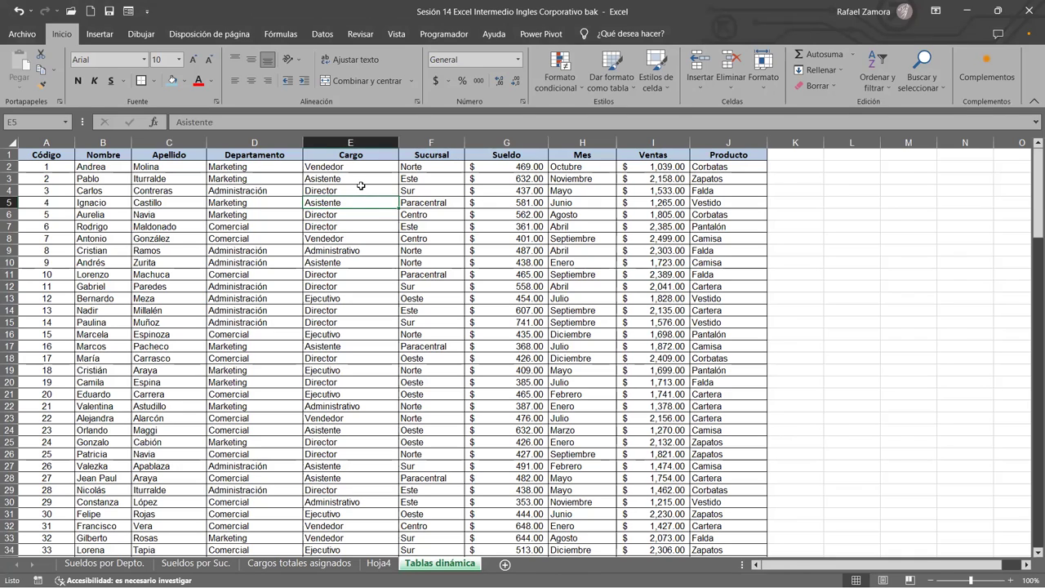
- Compare the employee data with the Hoja4 department pivot and select Administración in D4
left_click(367, 250)
left_click(354, 194)
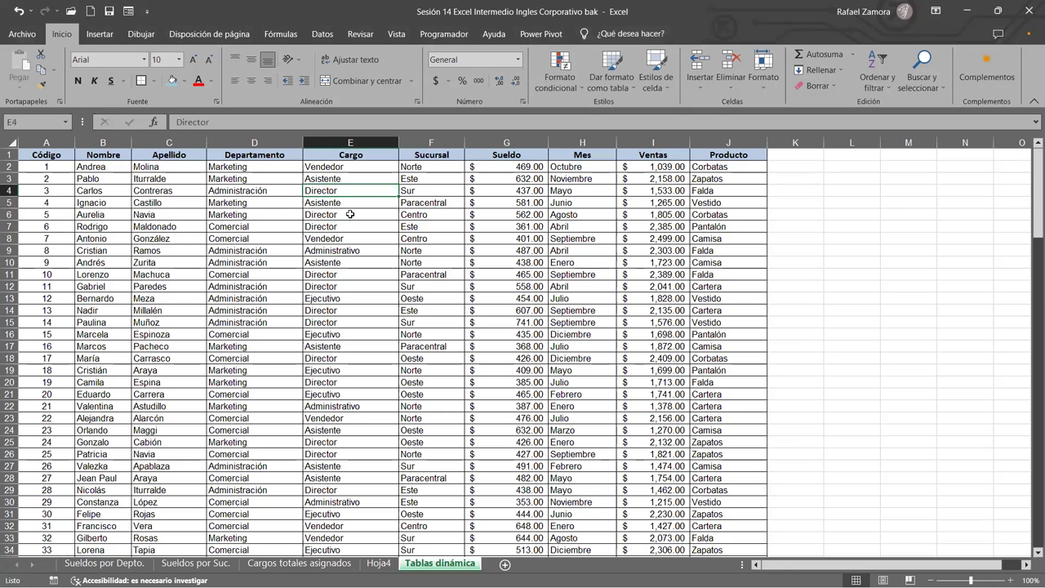
left_click(378, 564)
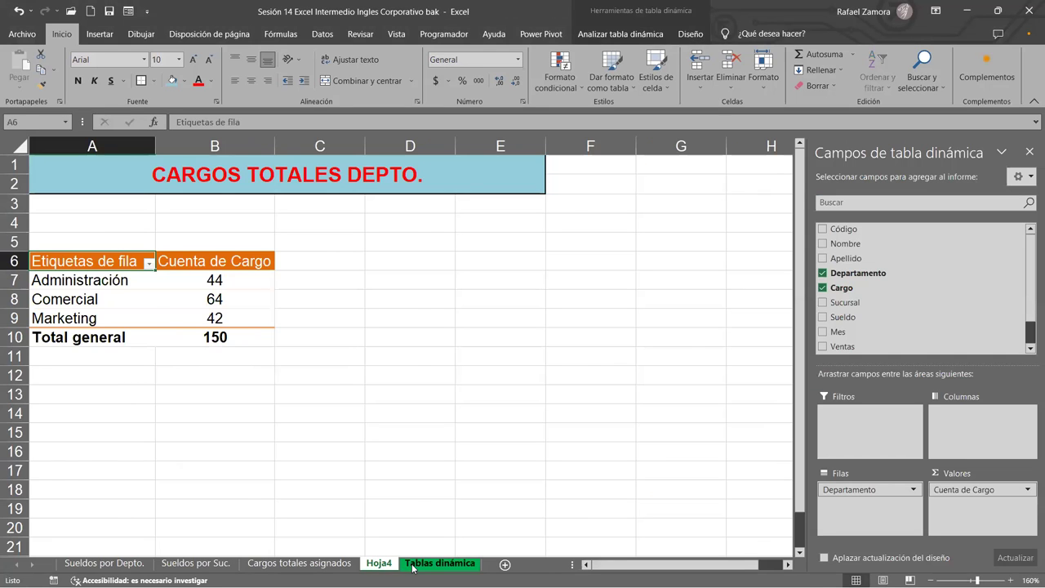
left_click(413, 565)
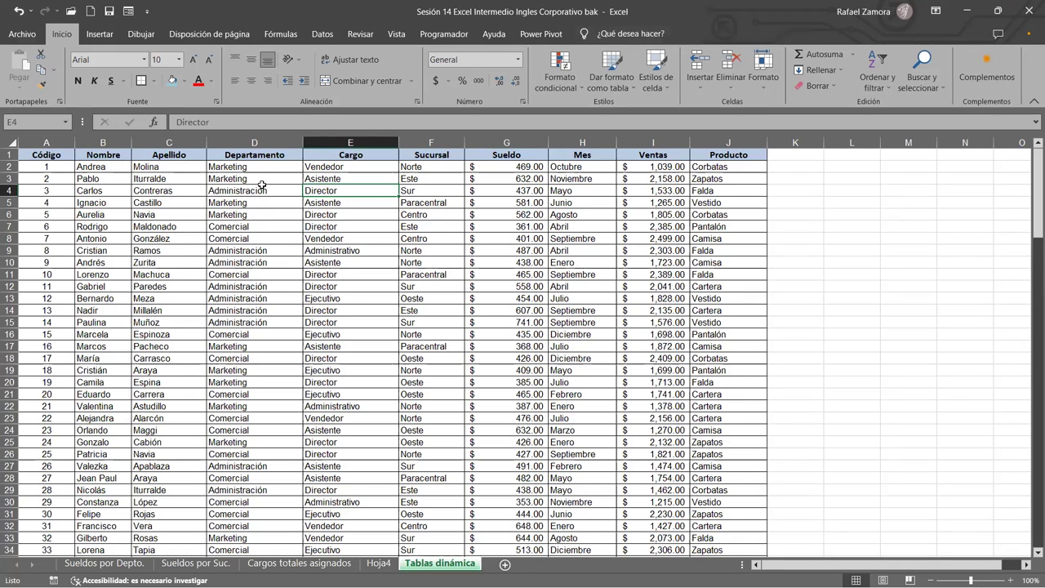
left_click(260, 188)
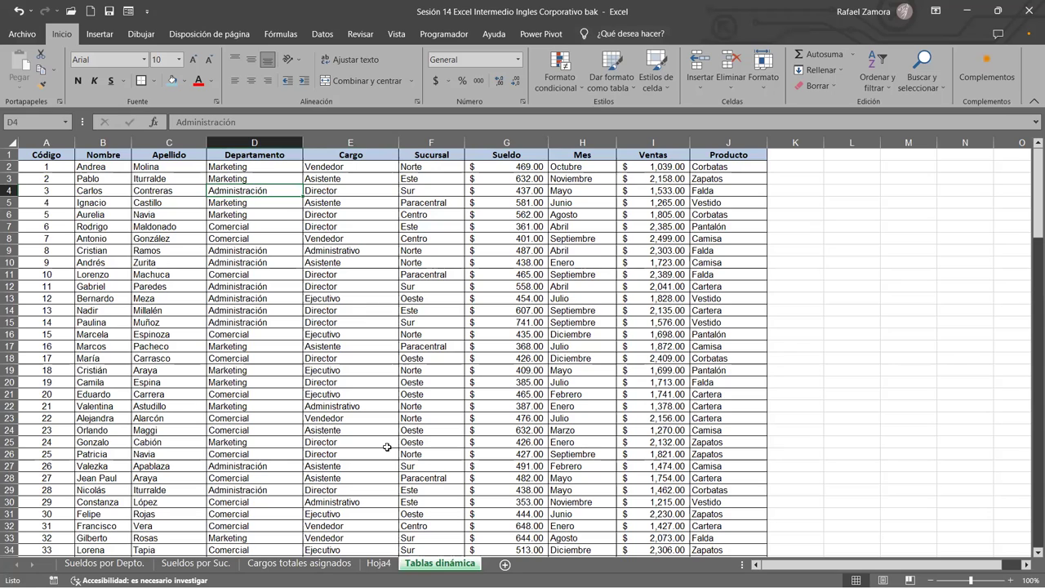
left_click(381, 563)
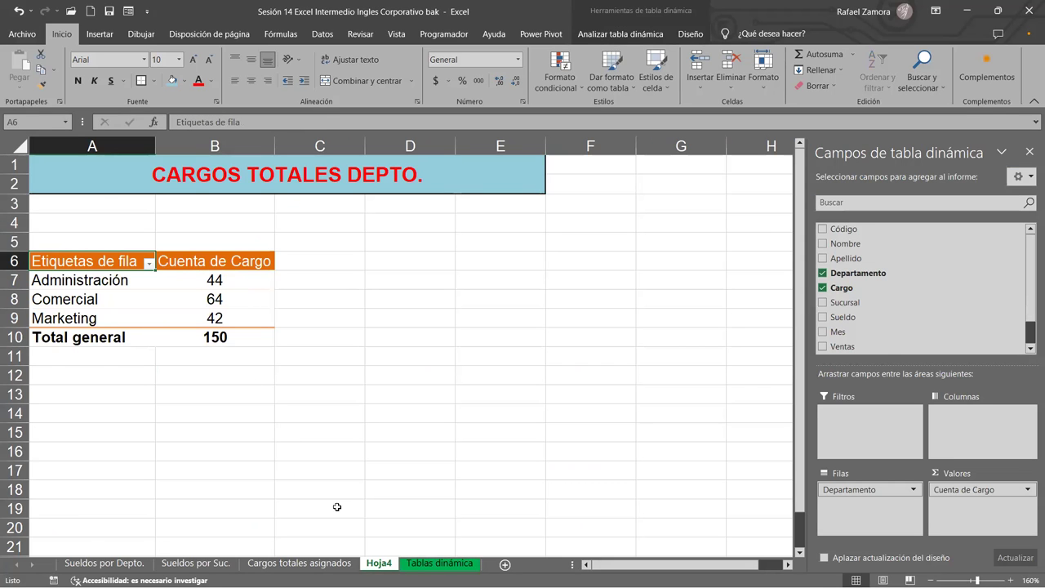
left_click(453, 565)
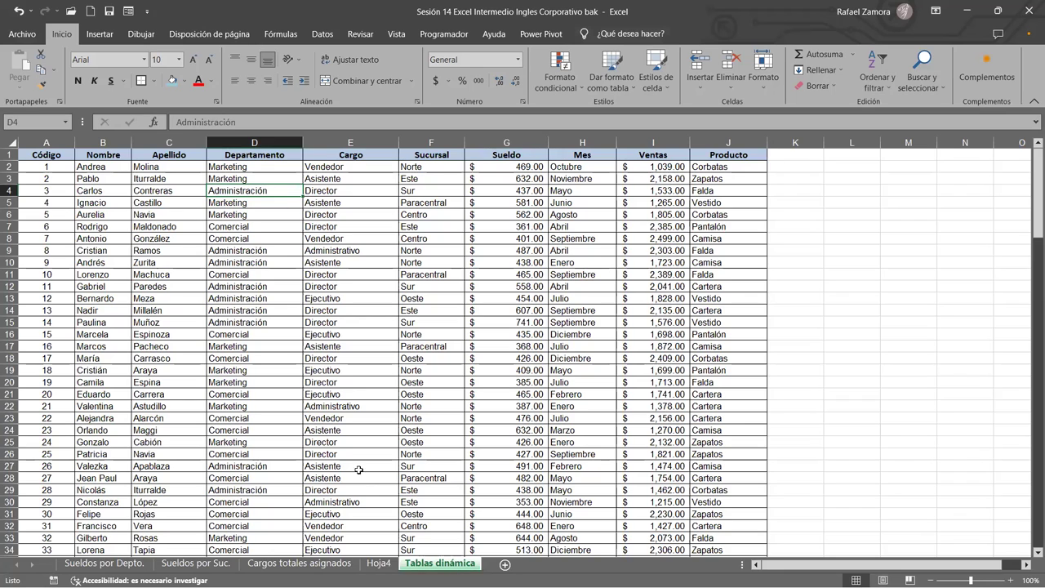
left_click(379, 563)
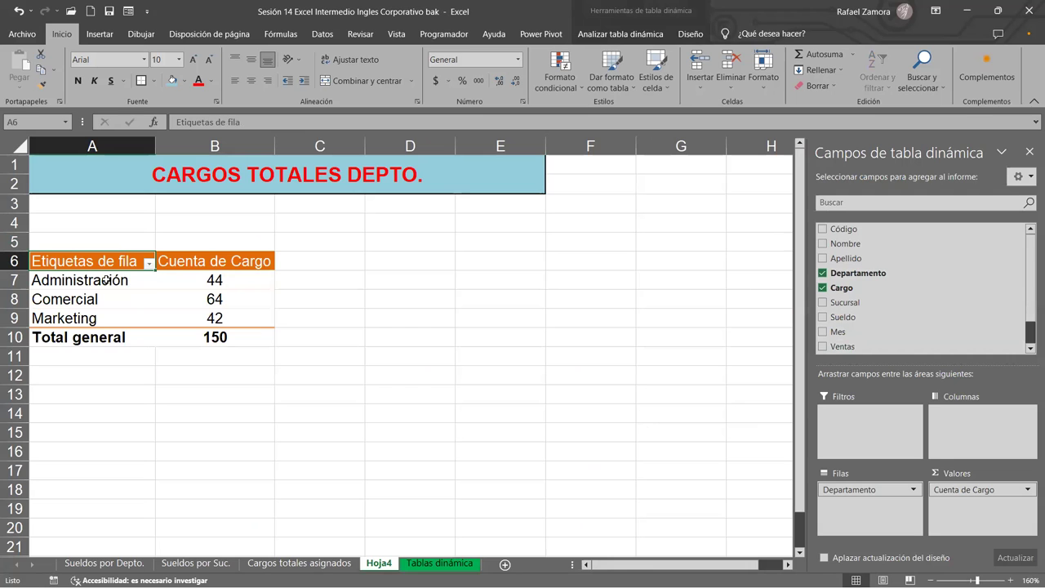
left_click(441, 563)
left_click(260, 201)
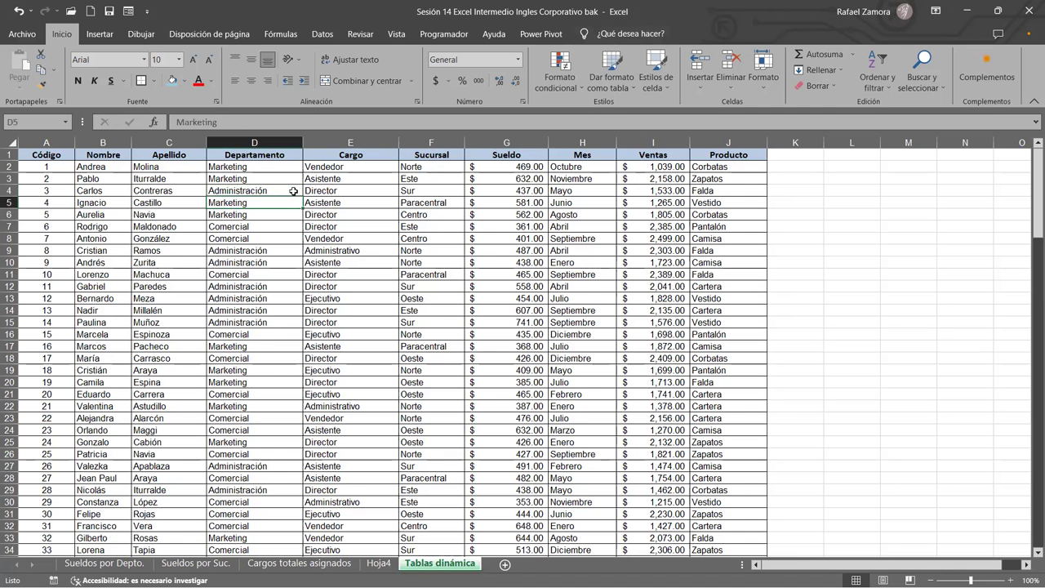
- Fill D5:D9 with Administración and check the Hoja4 pivot counts
left_click_drag(303, 194, 302, 197)
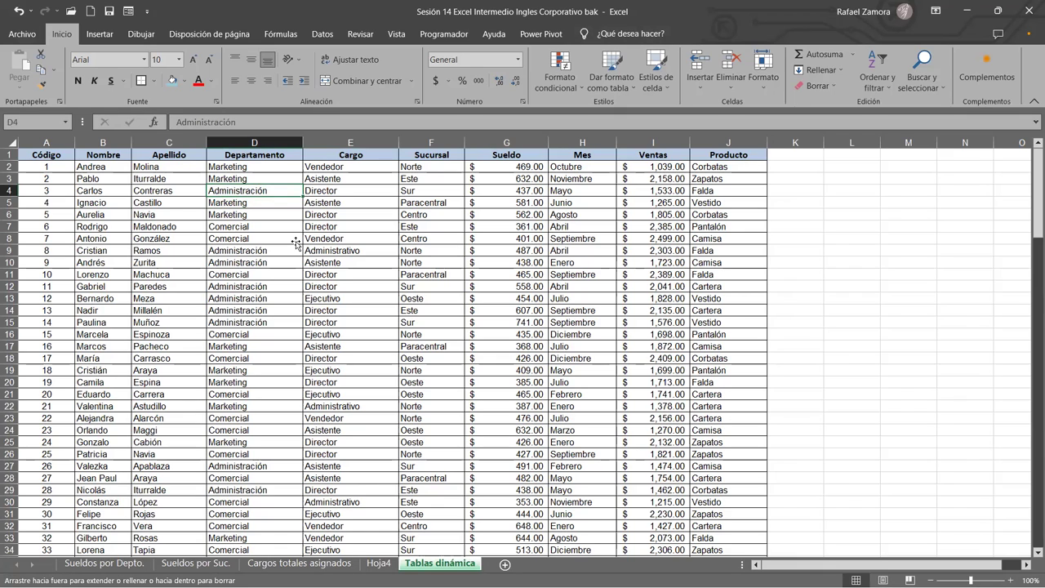
left_click_drag(296, 242, 278, 226)
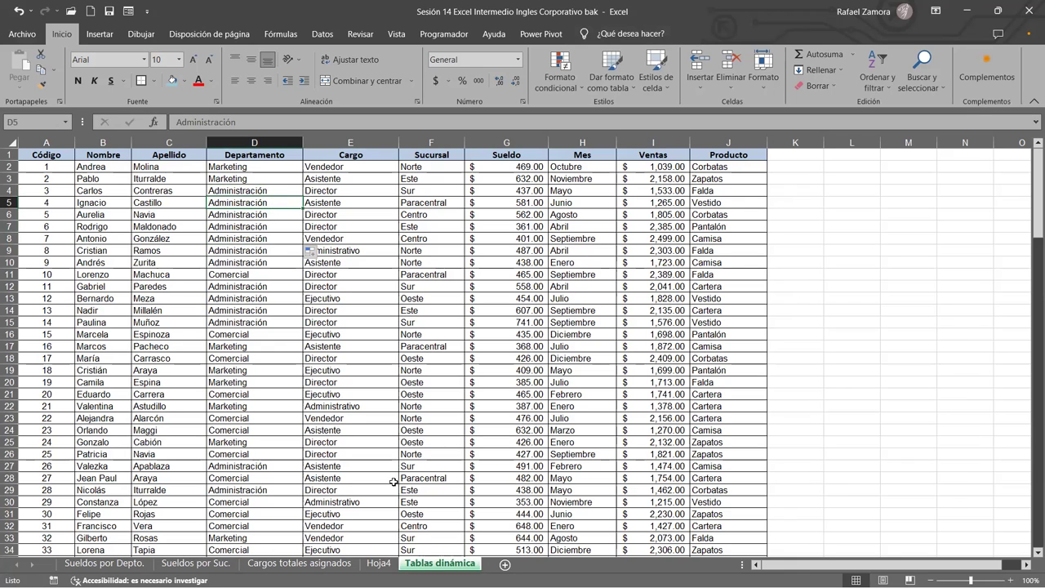
left_click(380, 565)
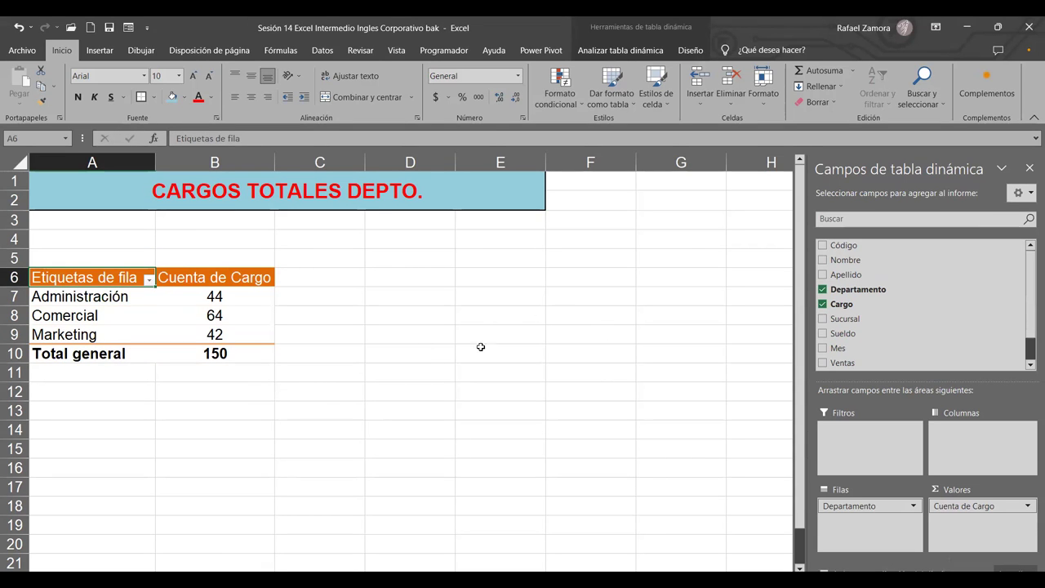
- Refresh the CARGOS TOTALES DEPTO. pivot with Actualizar, then go back to the Tablas dinámica sheet
left_click(237, 315)
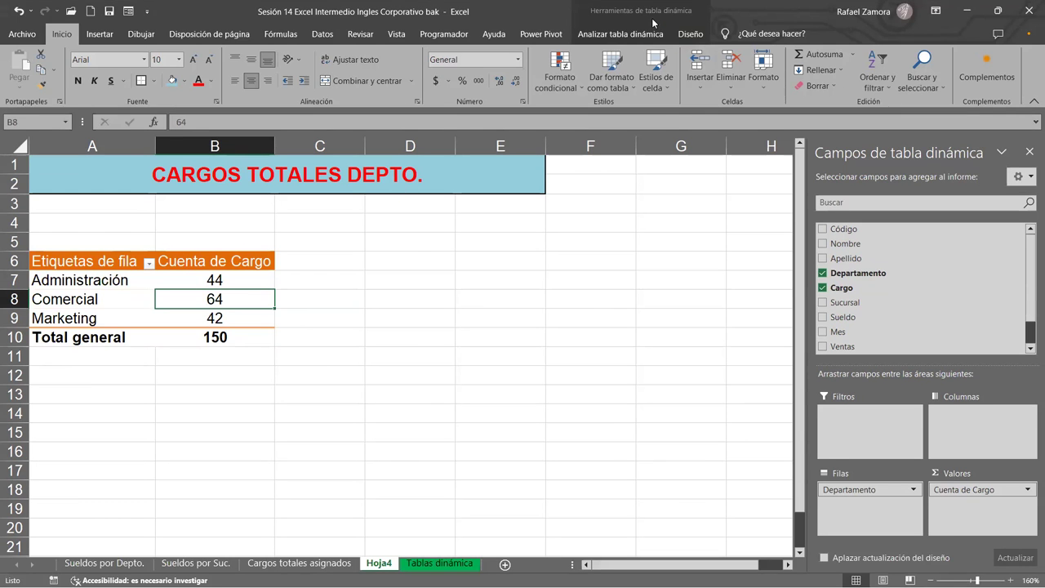
left_click(649, 31)
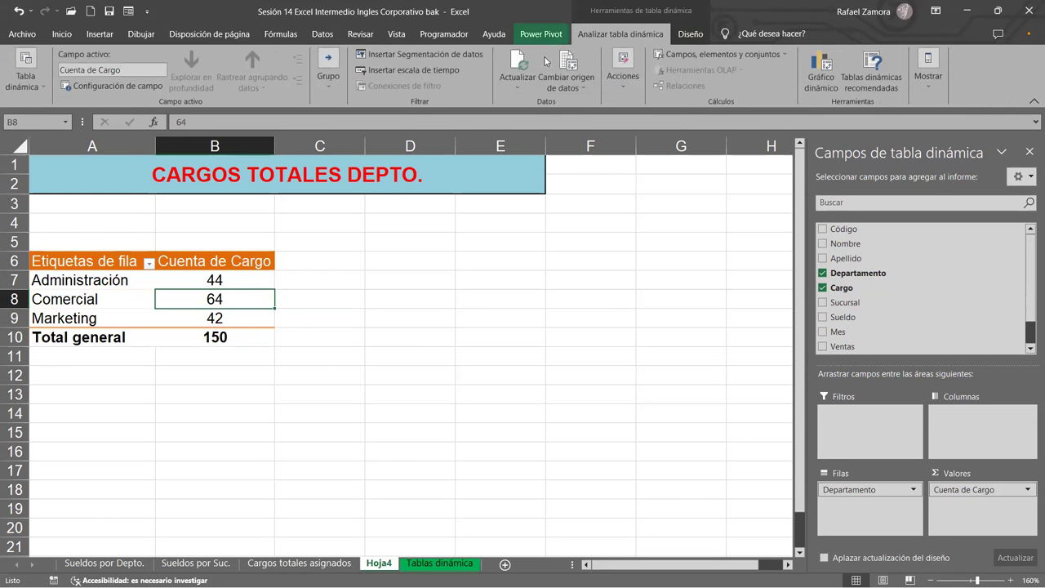
left_click(519, 67)
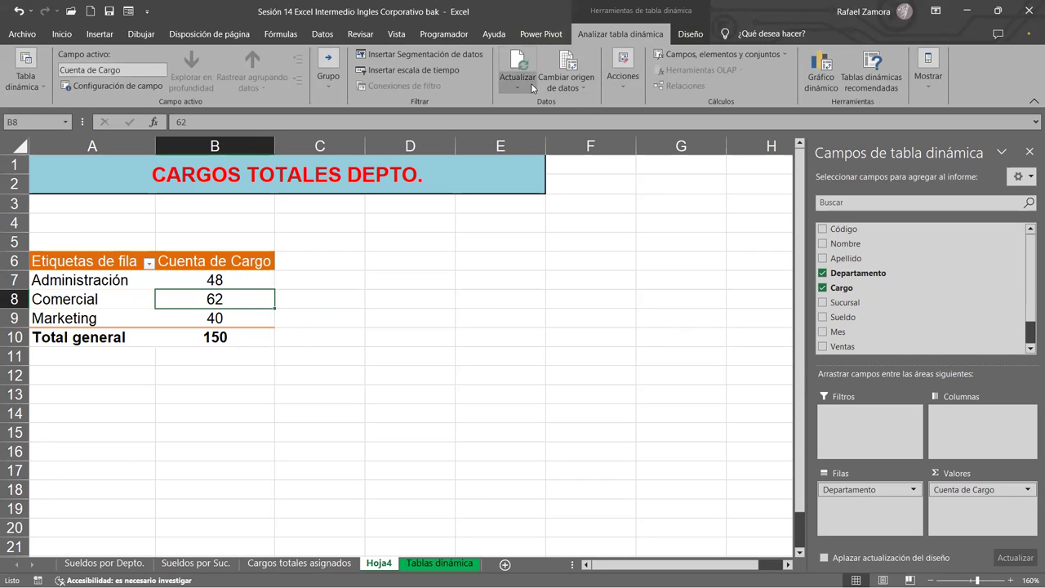
left_click(434, 563)
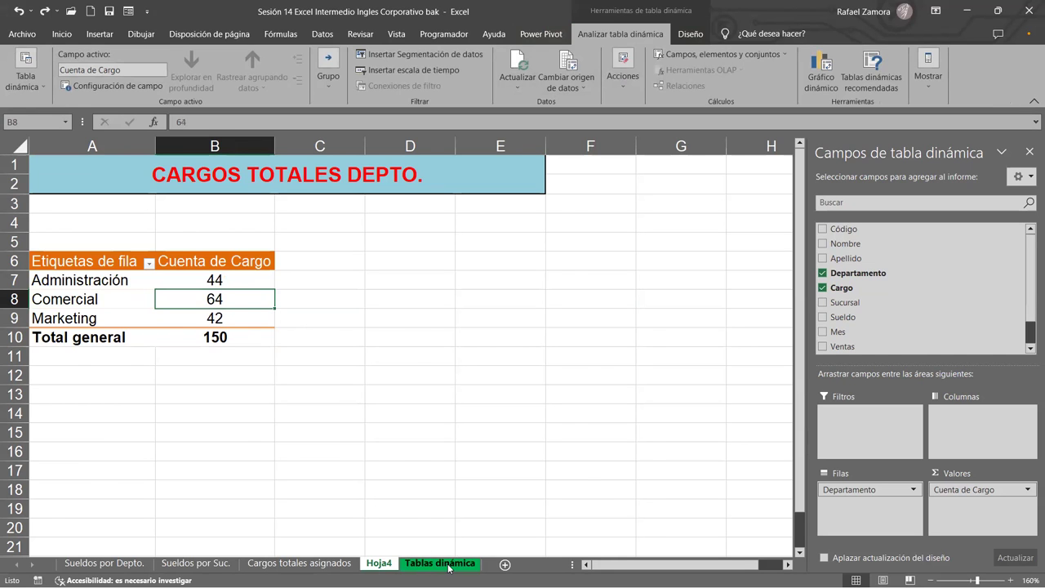
- Undo the Administración fill to restore the original Marketing and Comercial departments
key("ctrl+z")
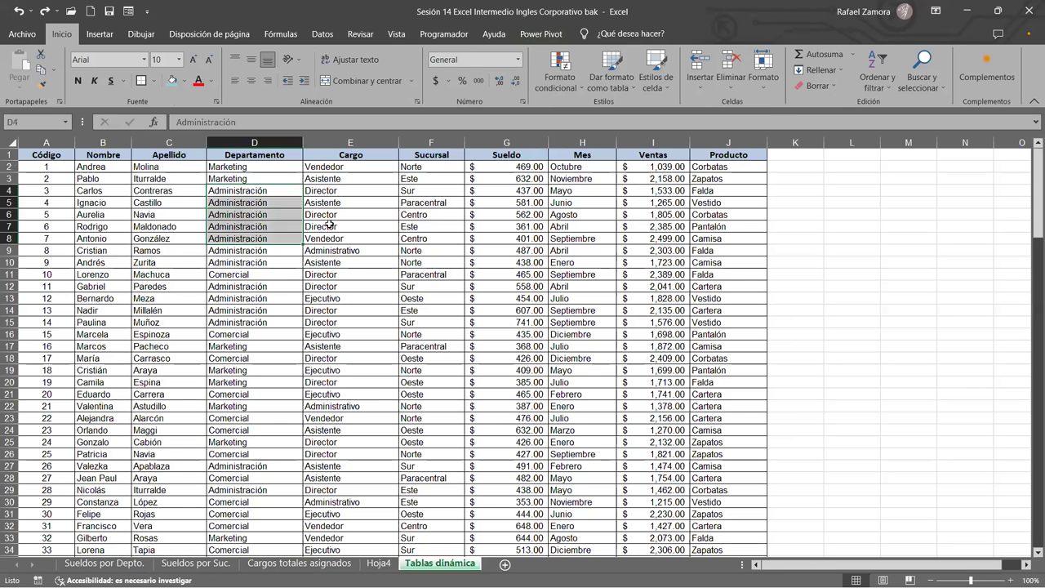
left_click(261, 233)
left_click(269, 215)
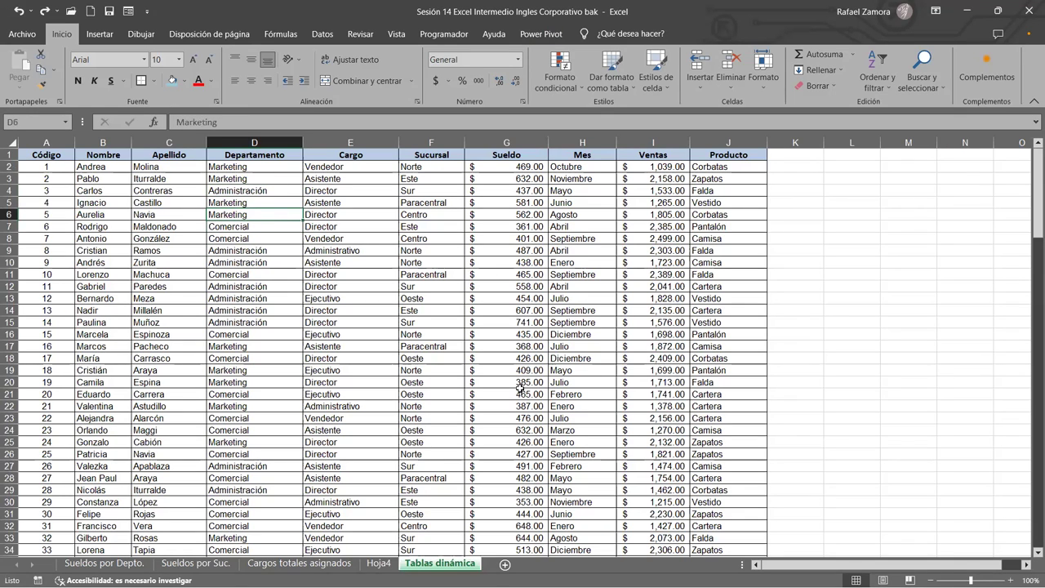
left_click(469, 237)
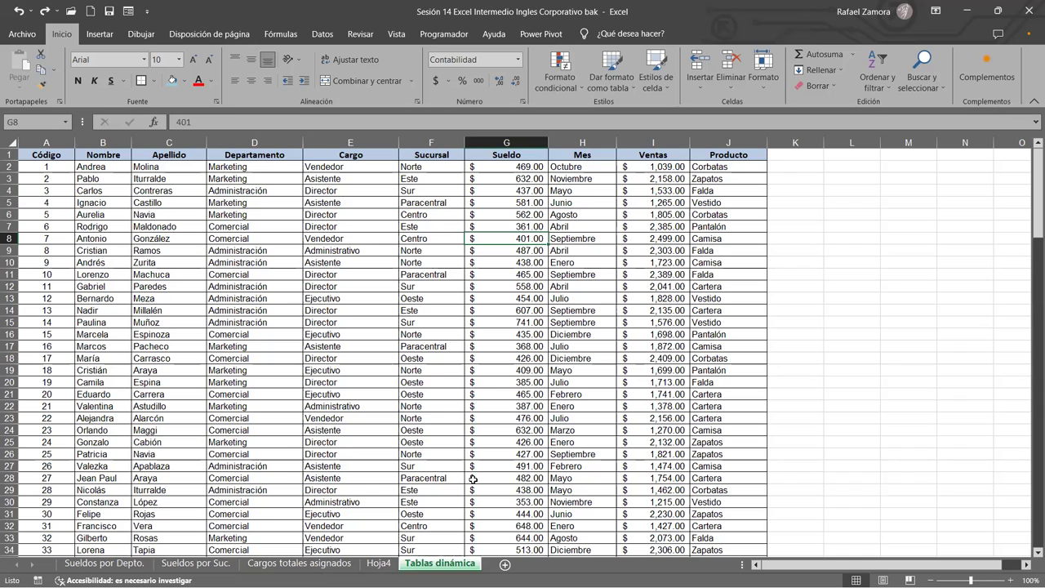
- Compare the data sheet with the Hoja4 pivot, which still counts 44, 64 and 42
left_click(378, 562)
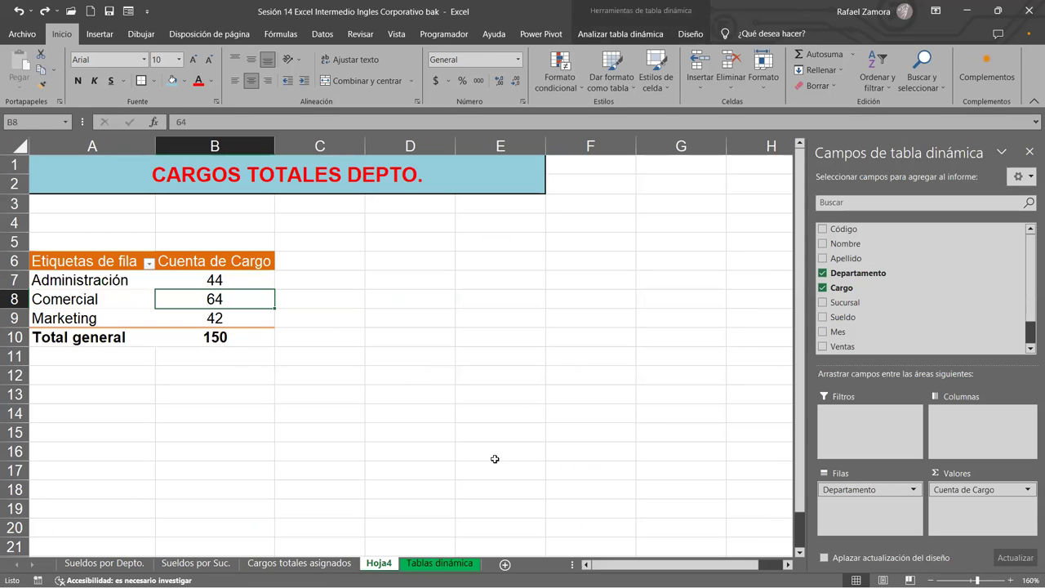
left_click(439, 562)
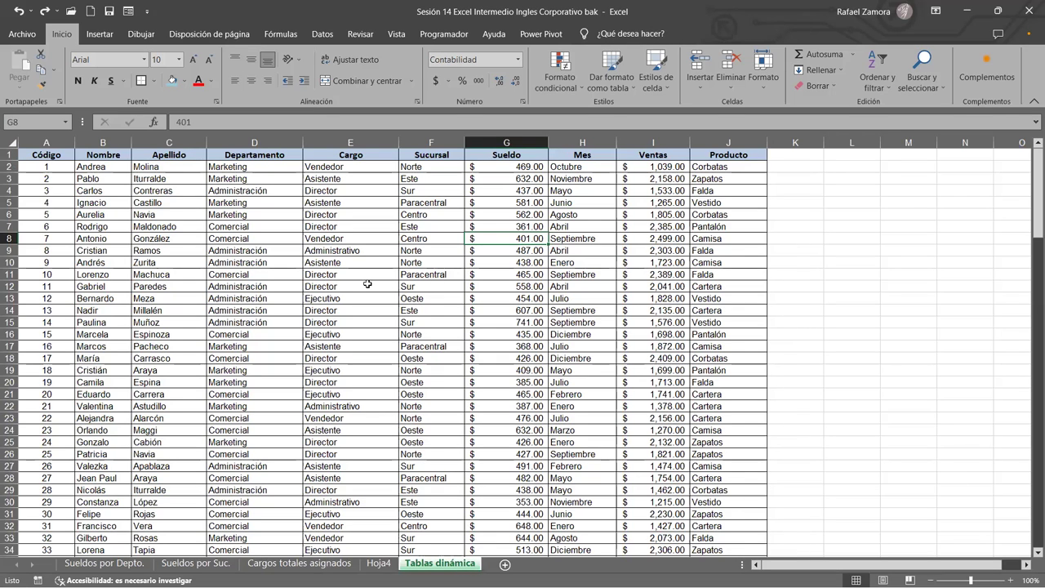
left_click(230, 344)
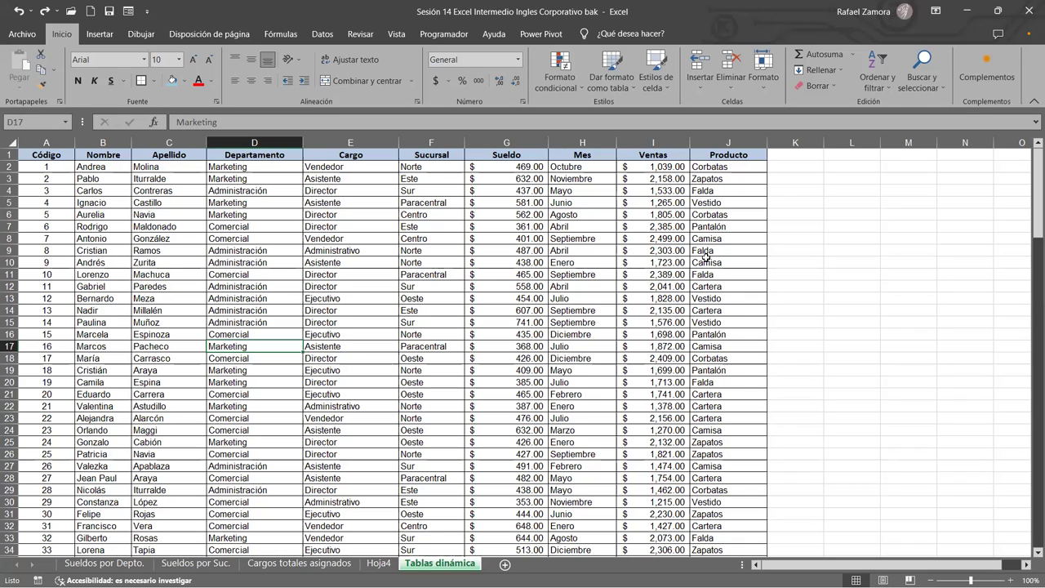
left_click(409, 247)
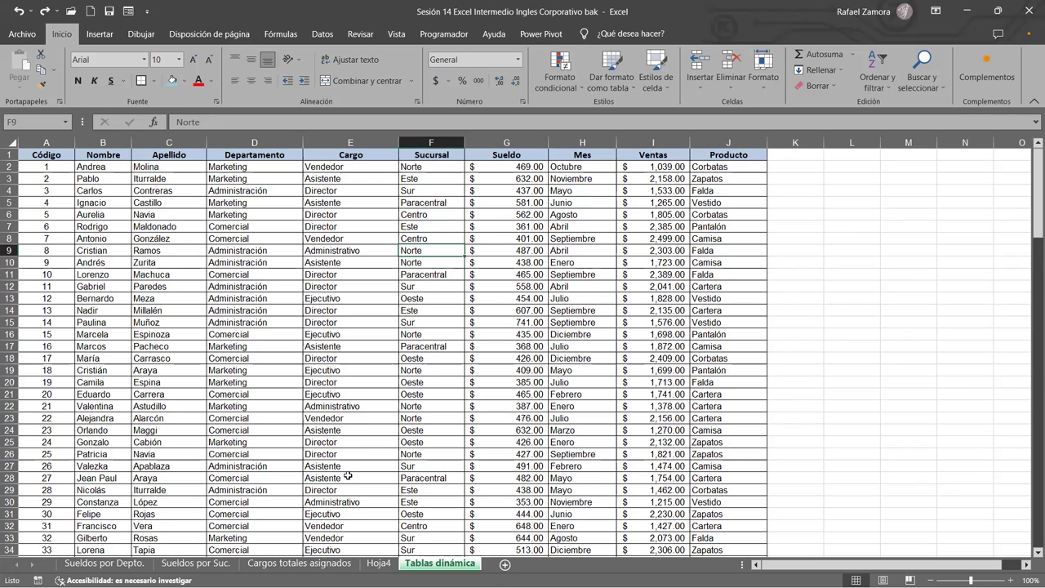
left_click(372, 565)
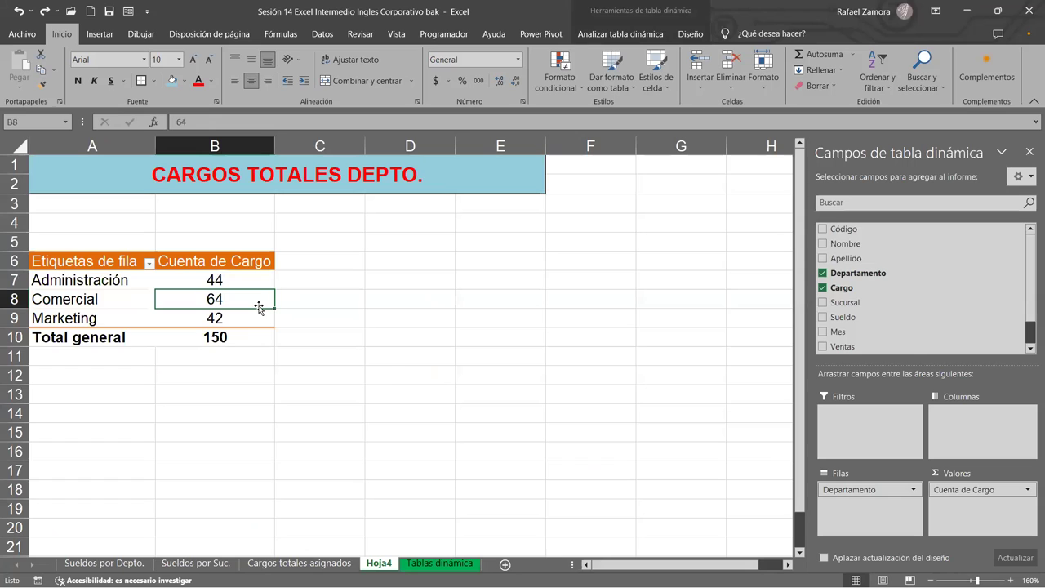
right_click(260, 302)
right_click(183, 278)
key("Escape")
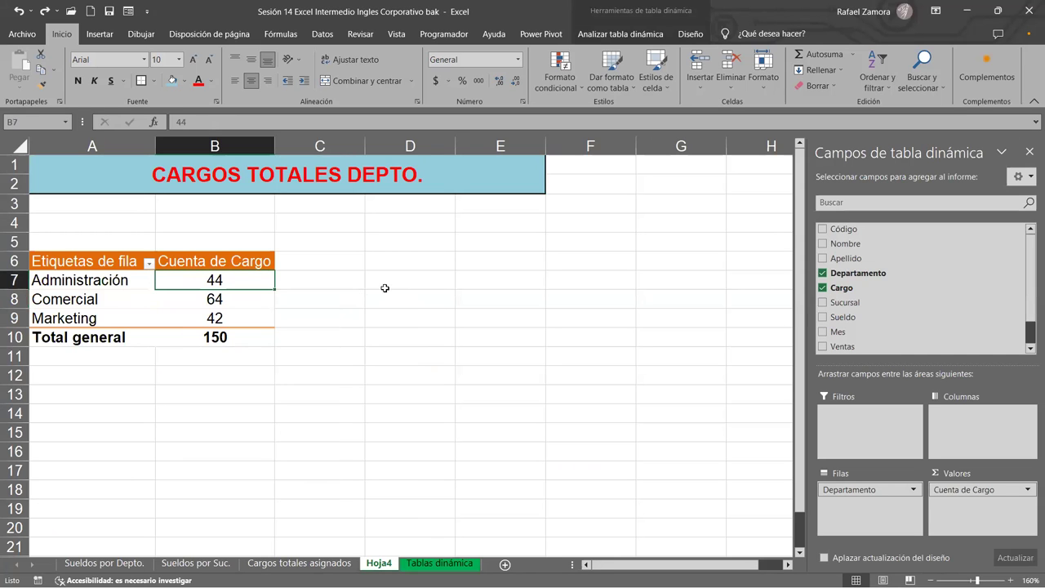
left_click(438, 563)
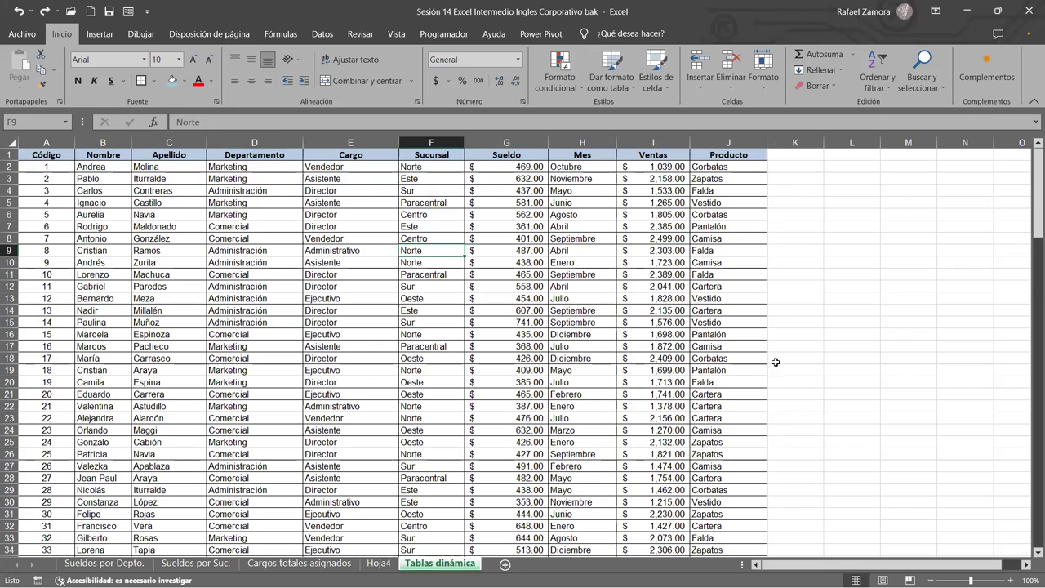
left_click(646, 311)
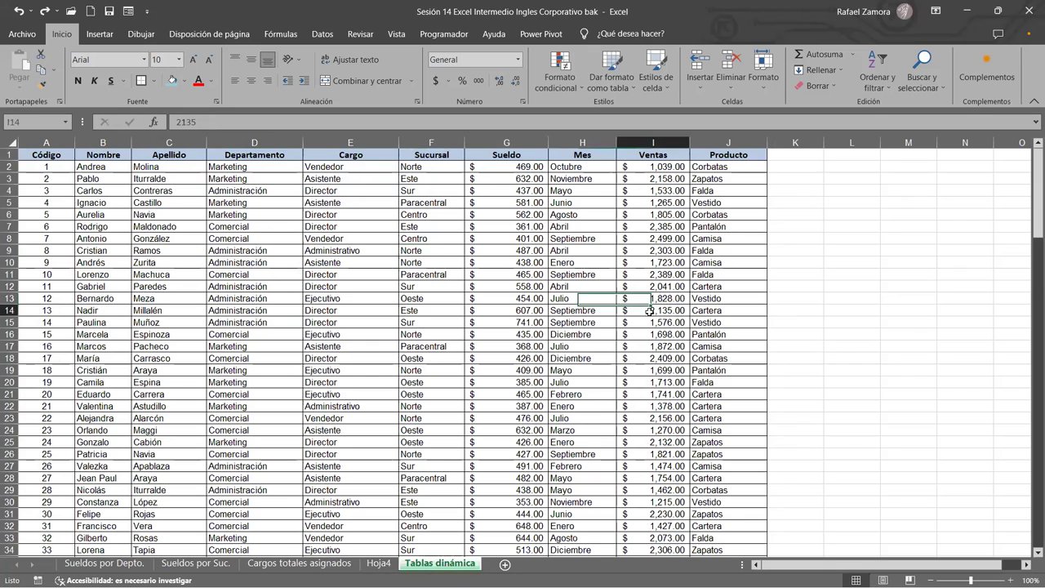
left_click(325, 298)
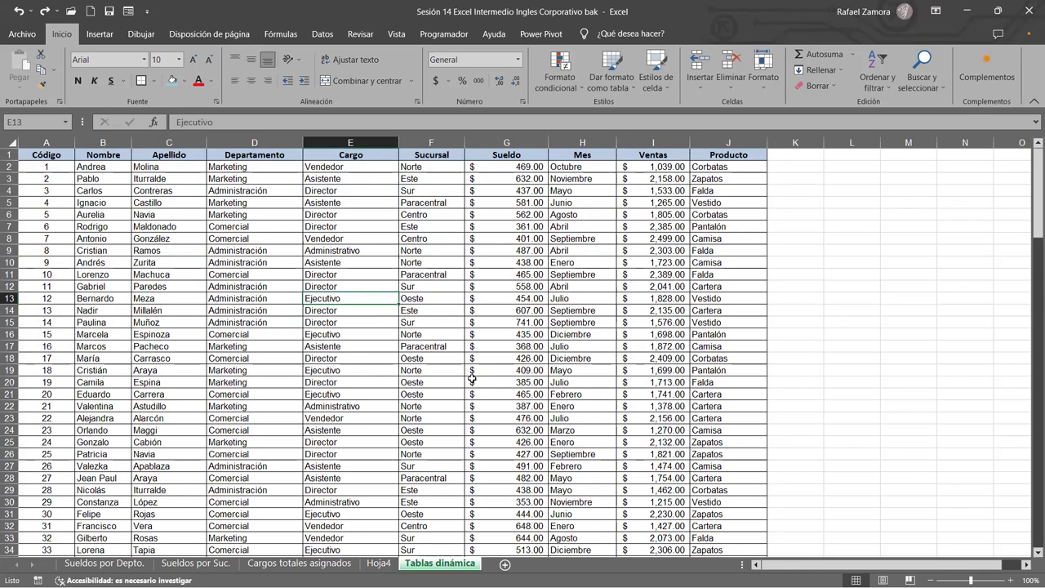
left_click(379, 563)
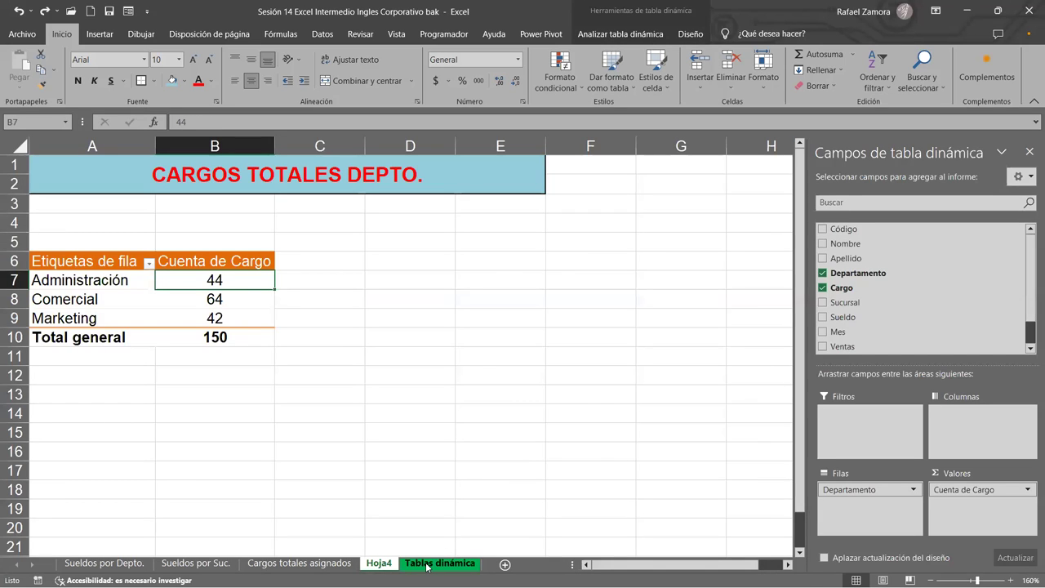
left_click(202, 297)
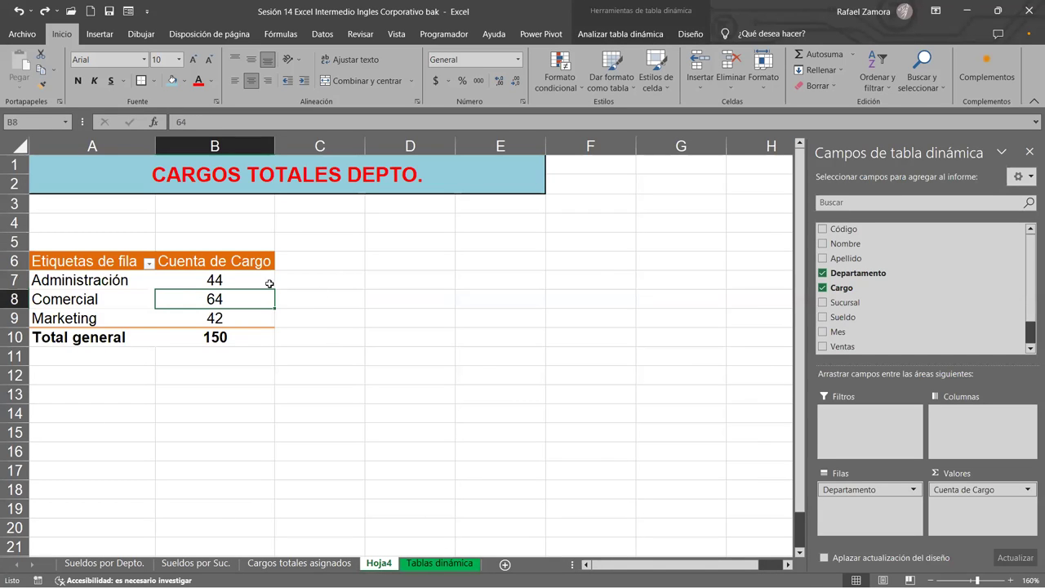
left_click(663, 35)
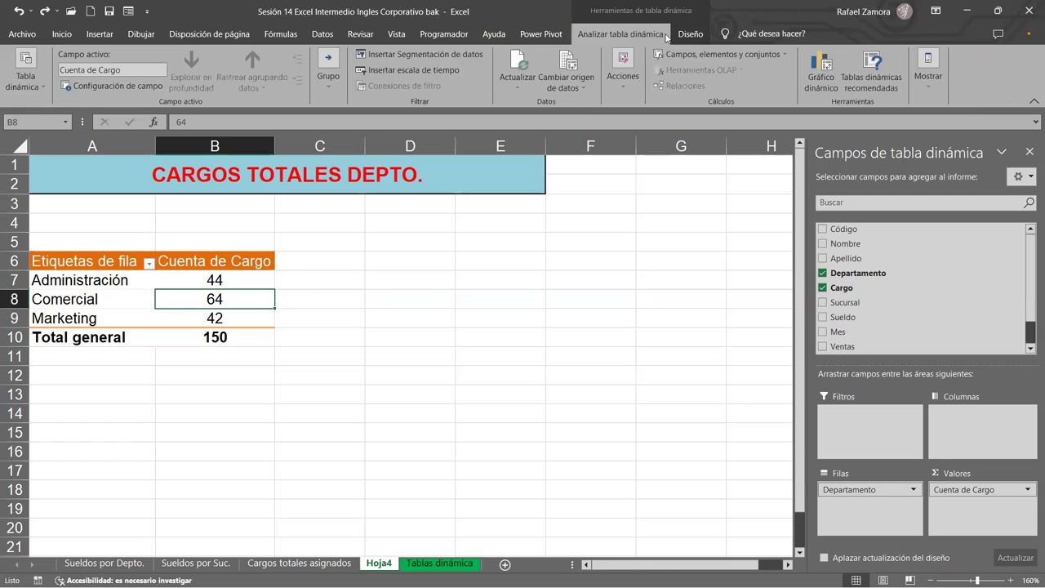
left_click(243, 282)
right_click(242, 282)
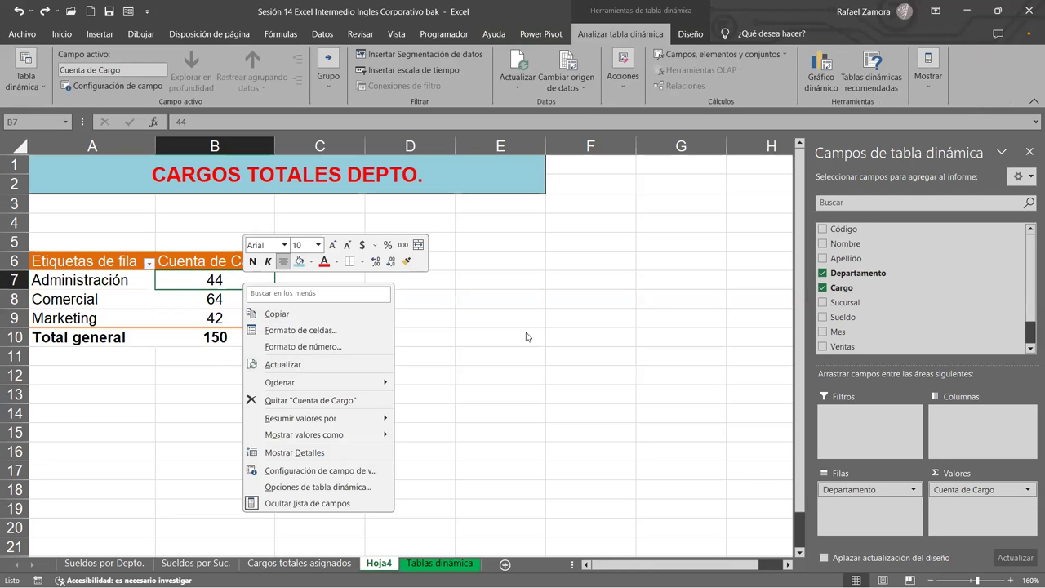
key("Escape")
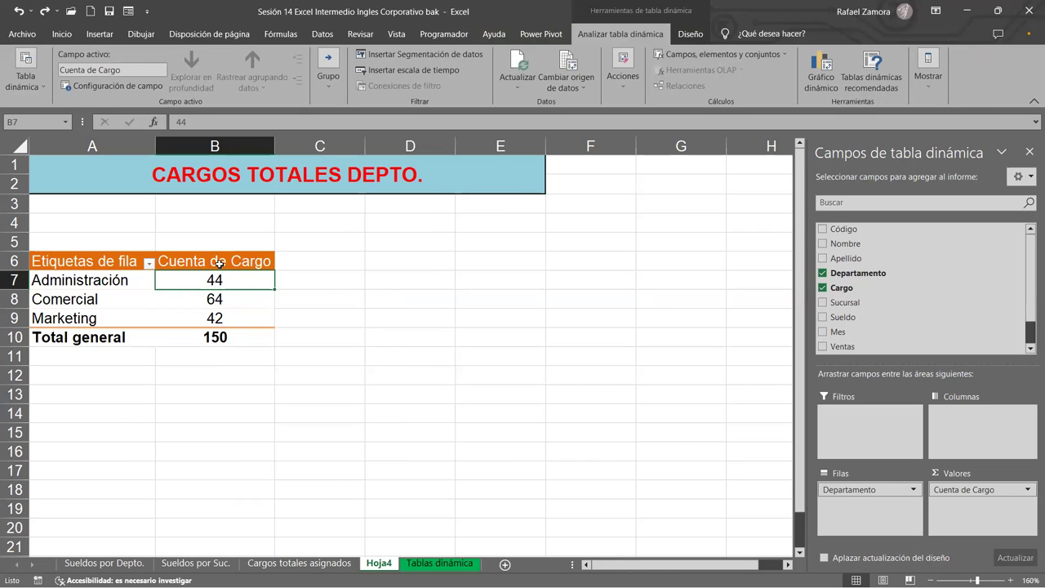
left_click(431, 565)
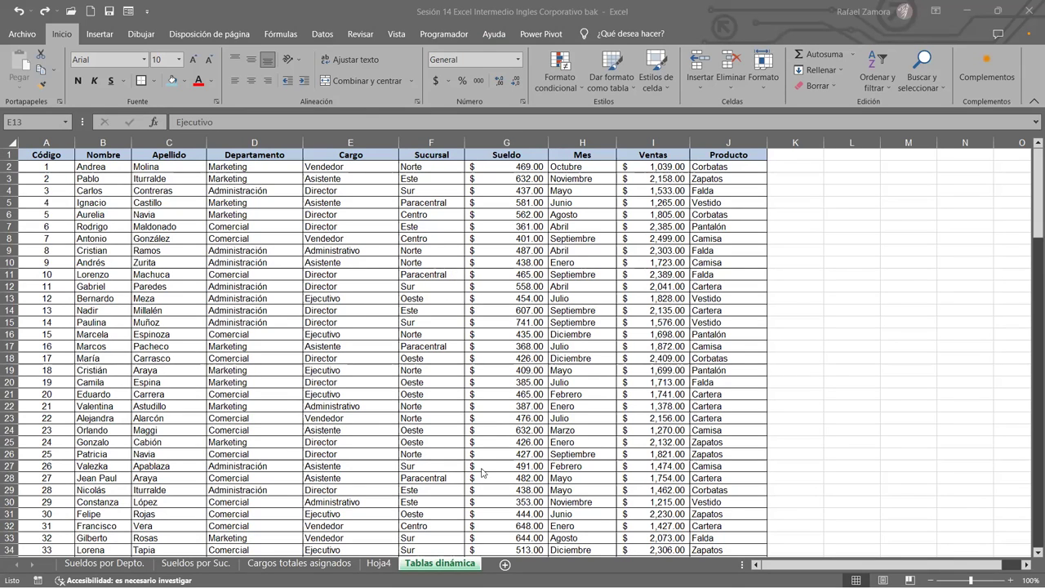
- Switch to Hoja4 and start editing its tab name
left_click(379, 564)
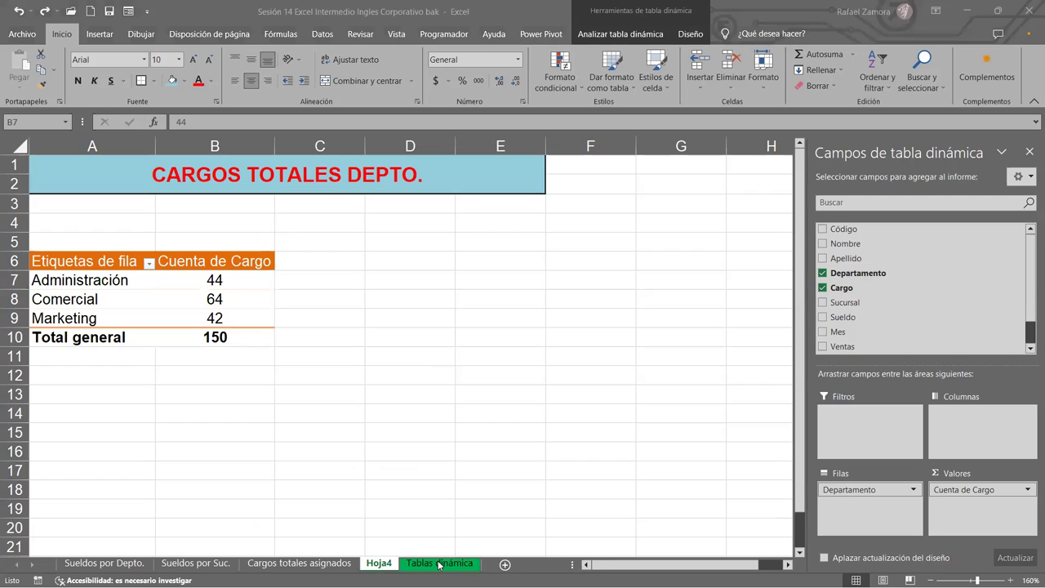
left_click_drag(438, 564, 439, 564)
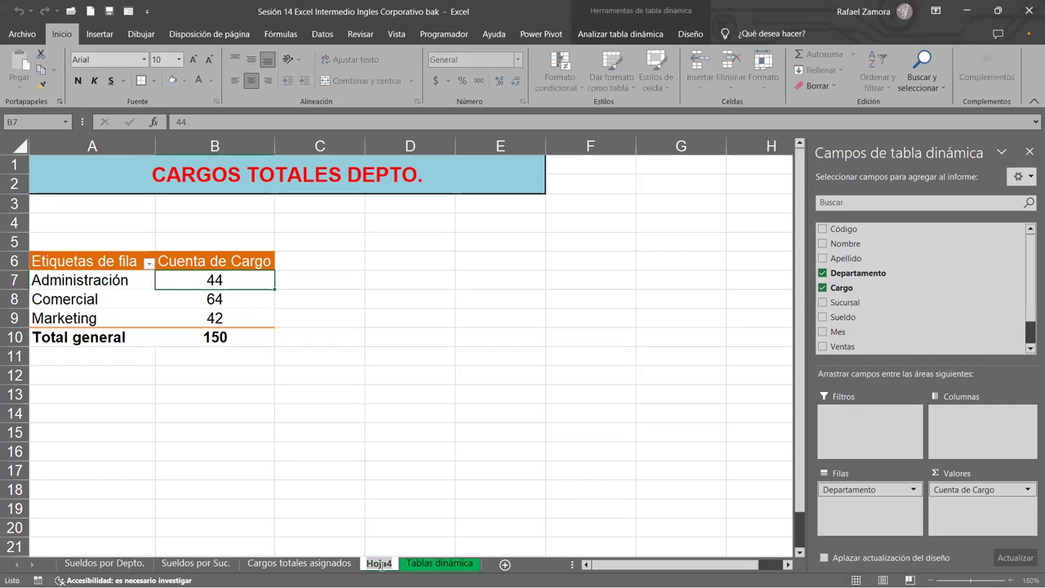
- Rename the Hoja4 tab to 'Cargos totales Depto.'
type("Cargos")
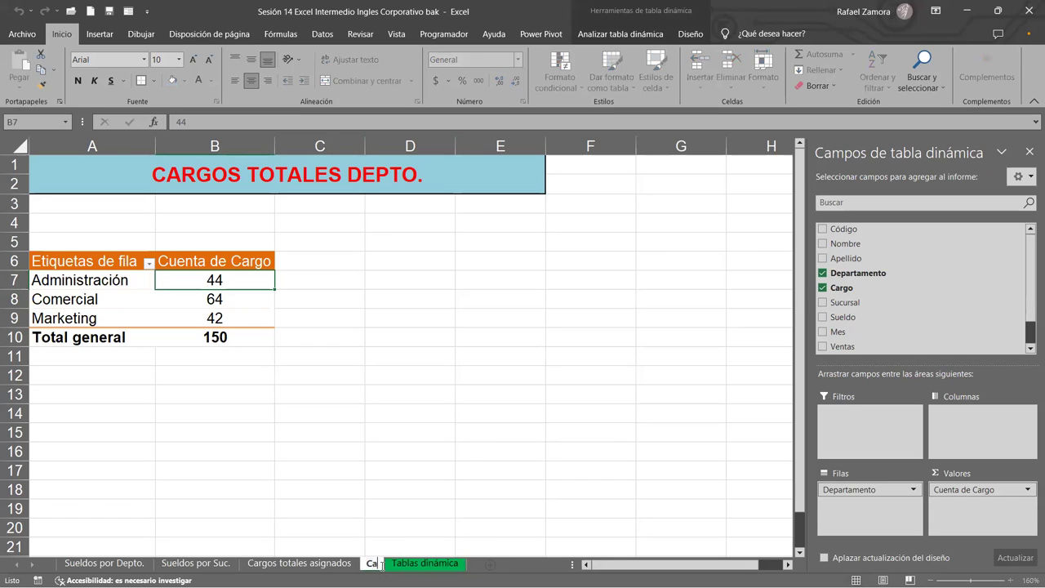
key("Return")
type("totales Depto.")
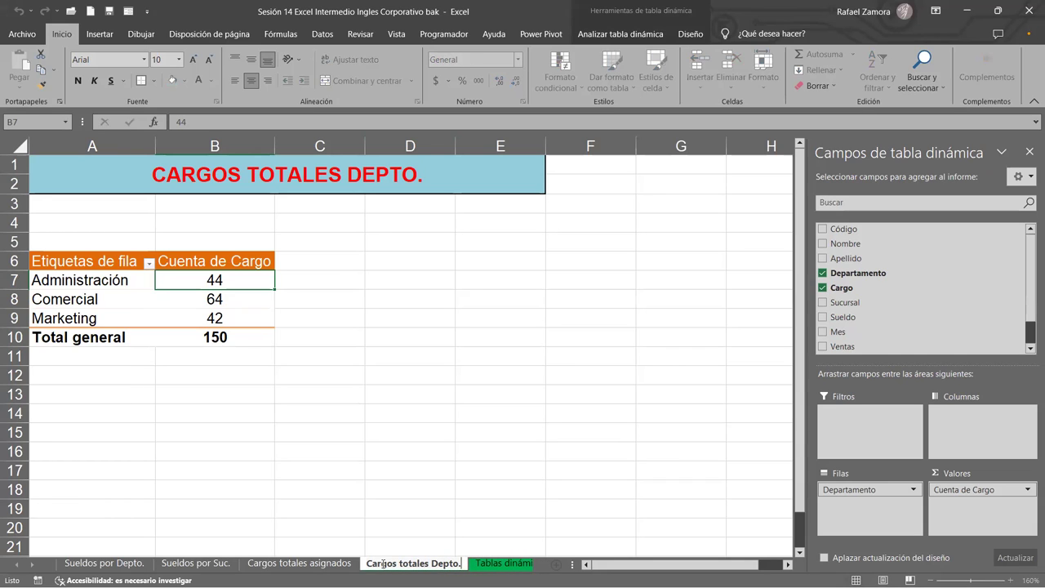
key("Return")
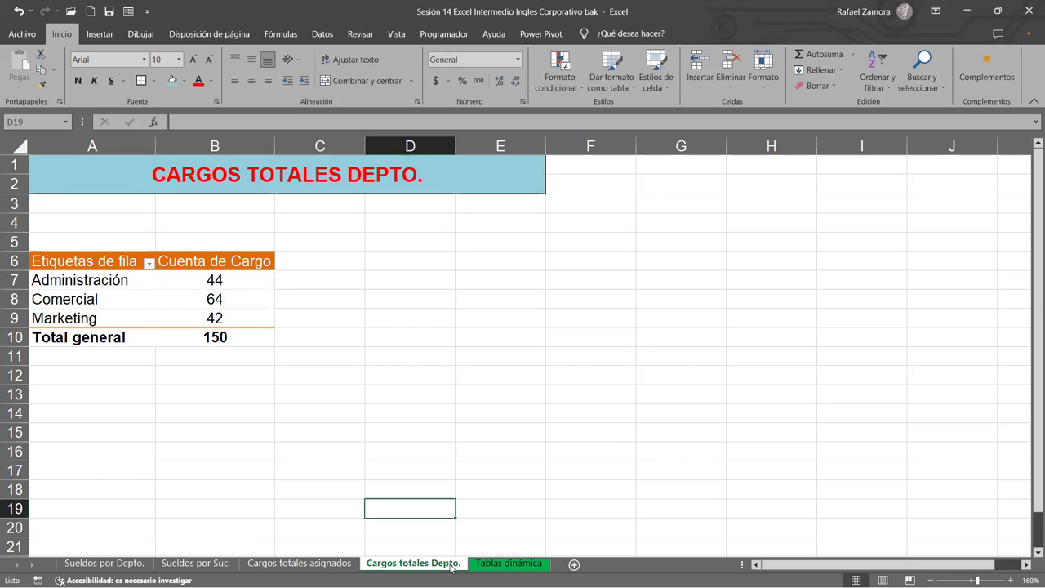
- Insert a pivot table of the employee data range A1:J151 on new sheet Hoja5, selecting row 3
left_click(500, 563)
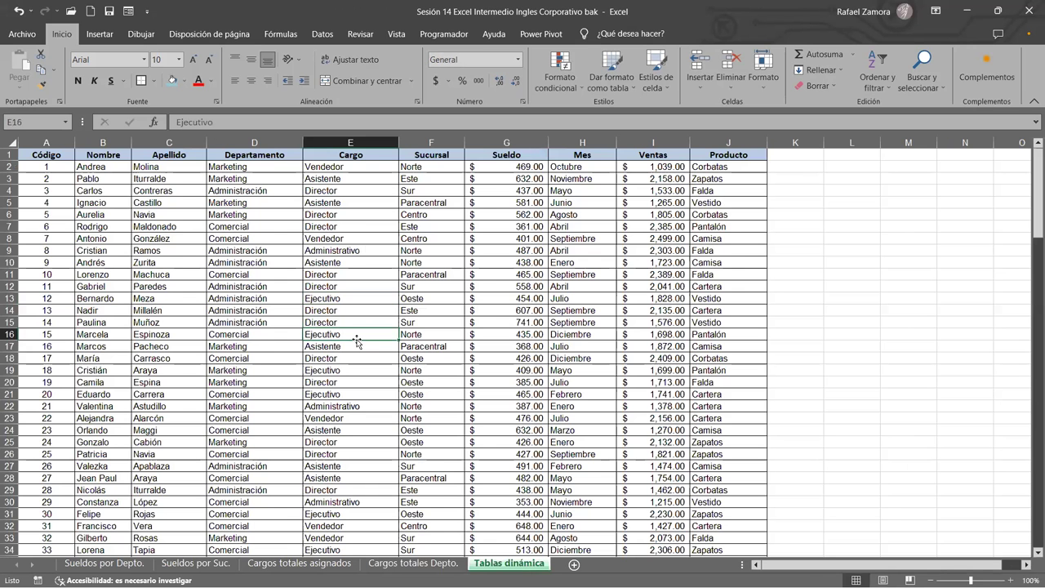
left_click(99, 34)
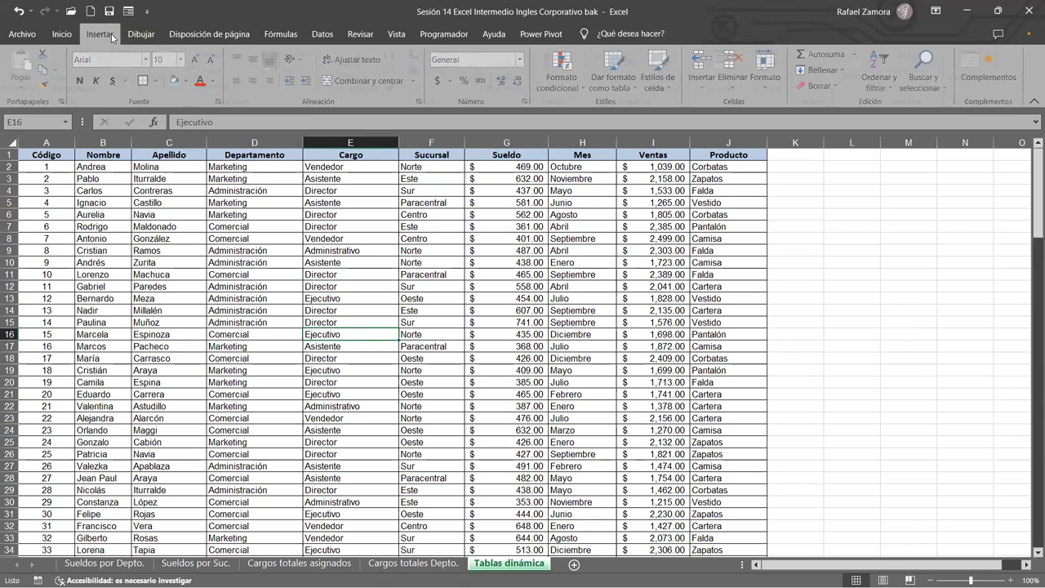
left_click(34, 78)
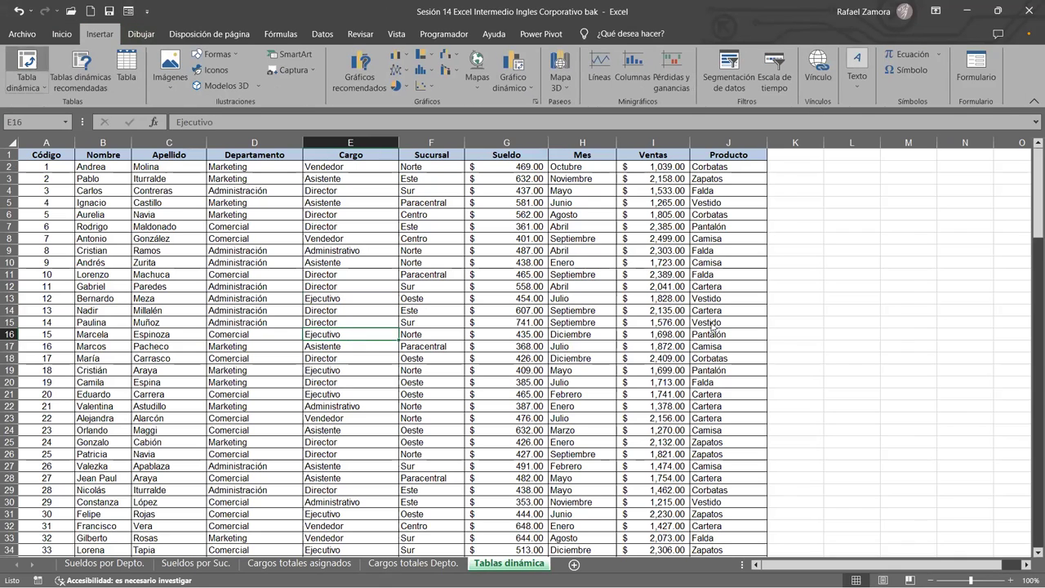
left_click(702, 330)
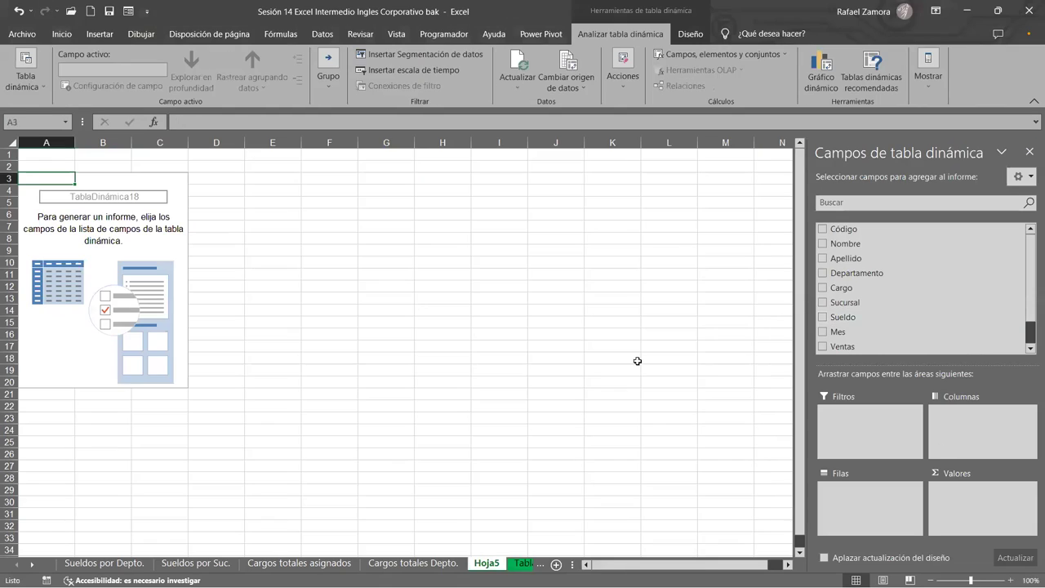
left_click(8, 178)
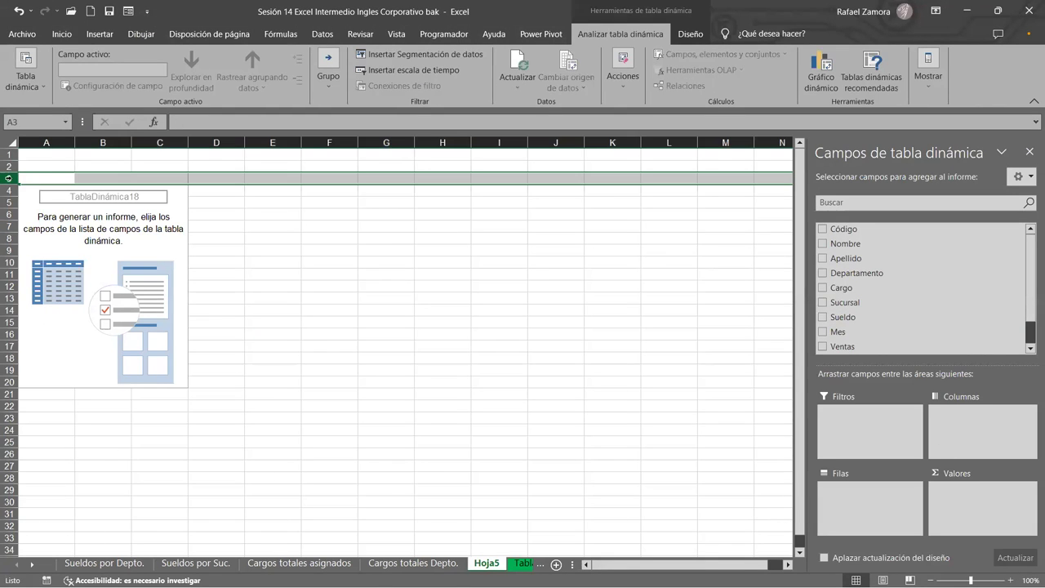
- Insert blank rows above the pivot and paste the Cargos totales Depto. title banner into A1
key("ctrl+plus")
key("ctrl+plus")
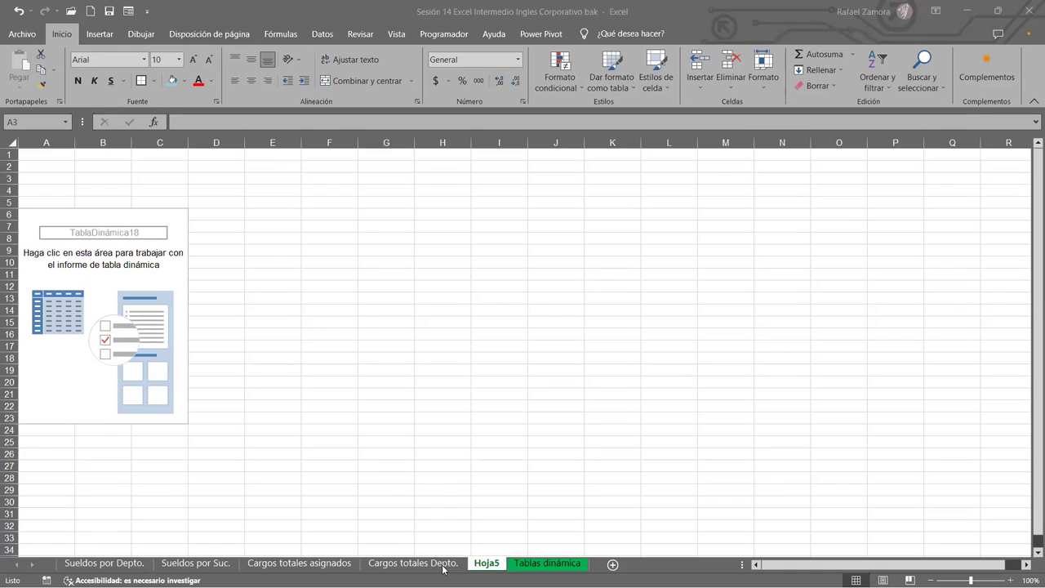
left_click(441, 564)
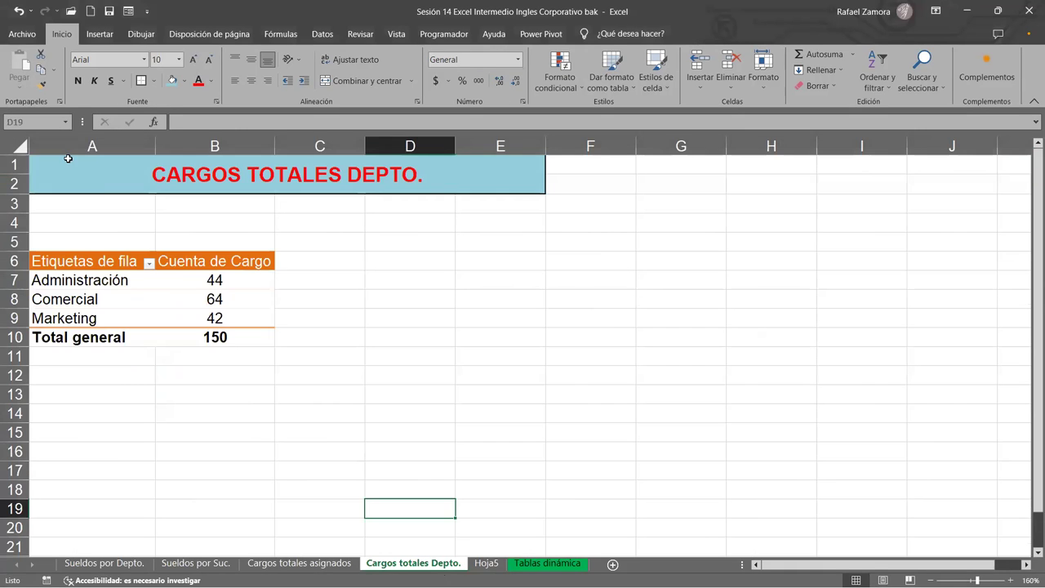
left_click(71, 159)
key("ctrl+c")
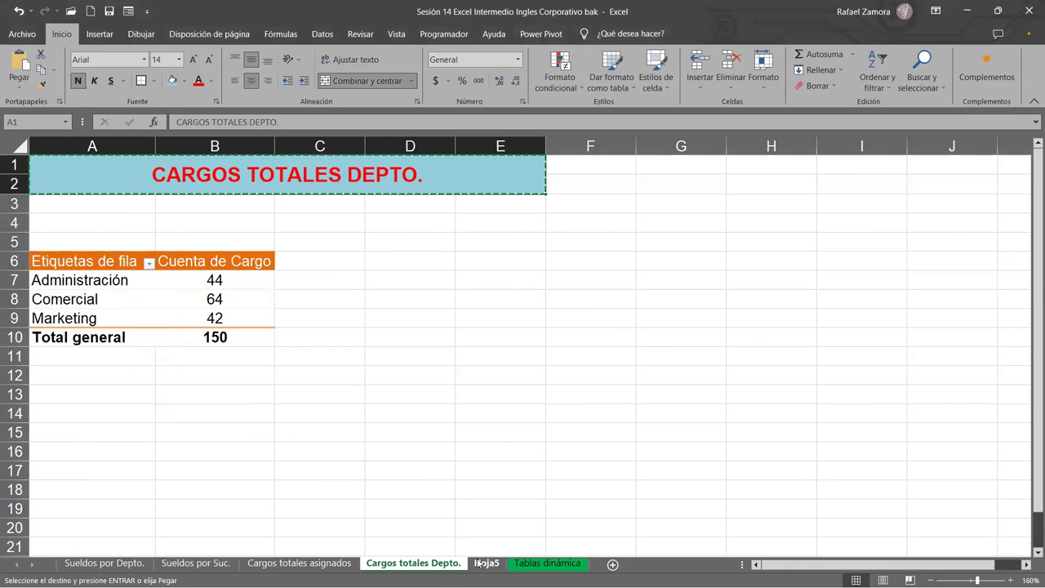
left_click(486, 563)
left_click(40, 157)
key("ctrl+v")
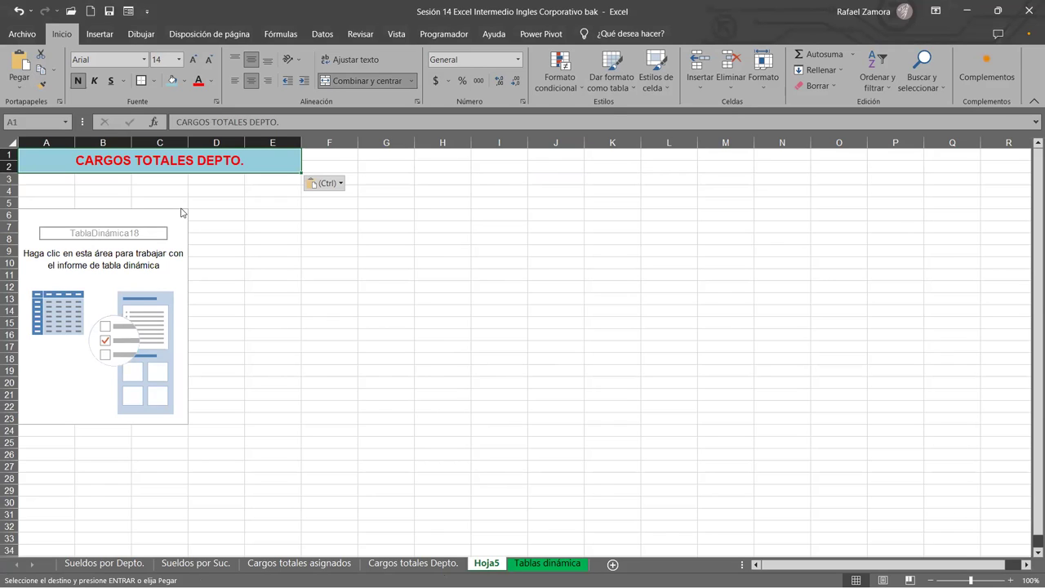
- Retitle the pasted banner to 'VENTAS PRODUCTOS MAX/MIN'
double_click(172, 162)
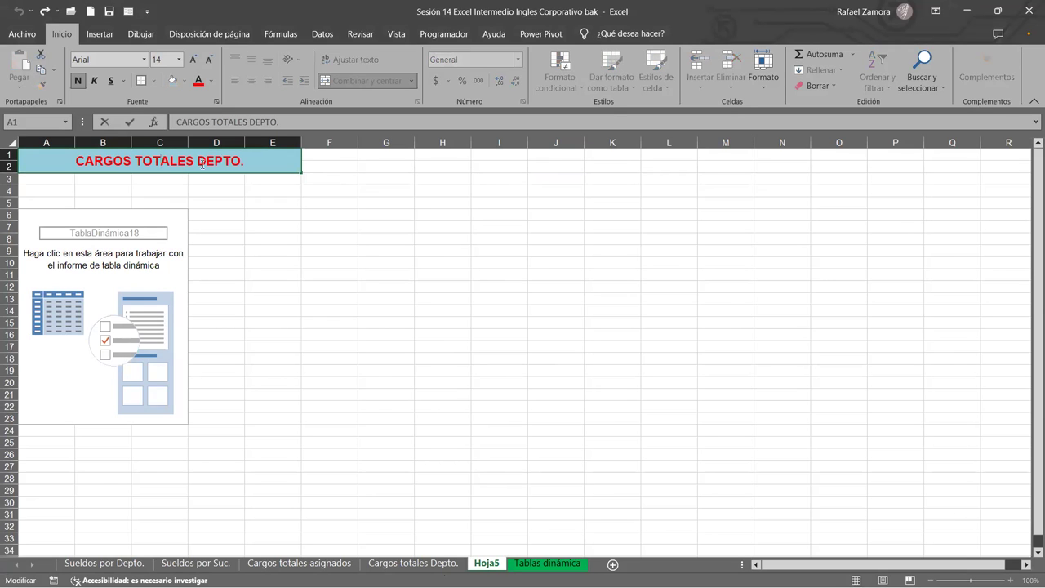
mouse_move(58, 151)
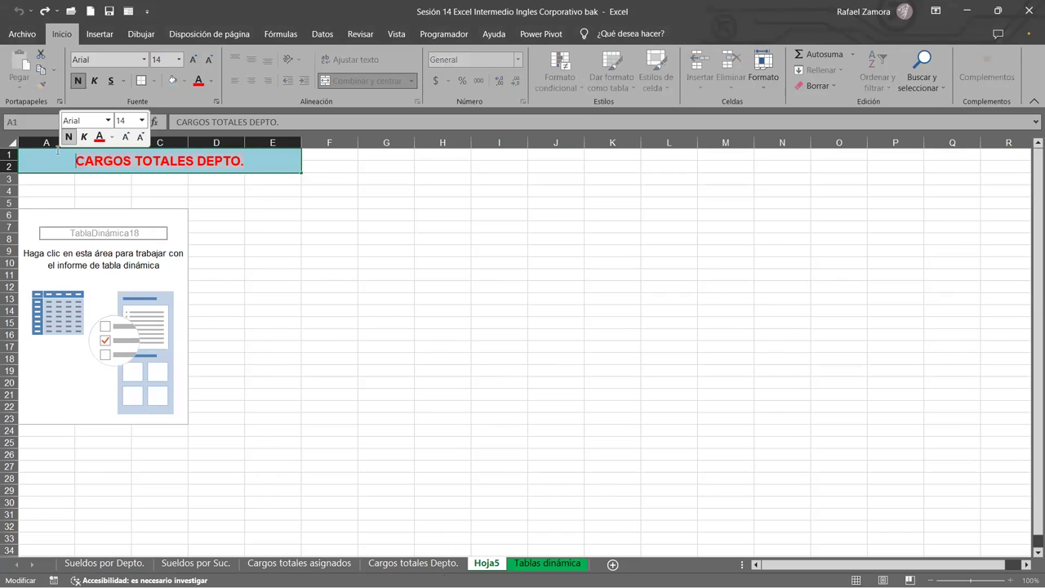
type("VENTAS ")
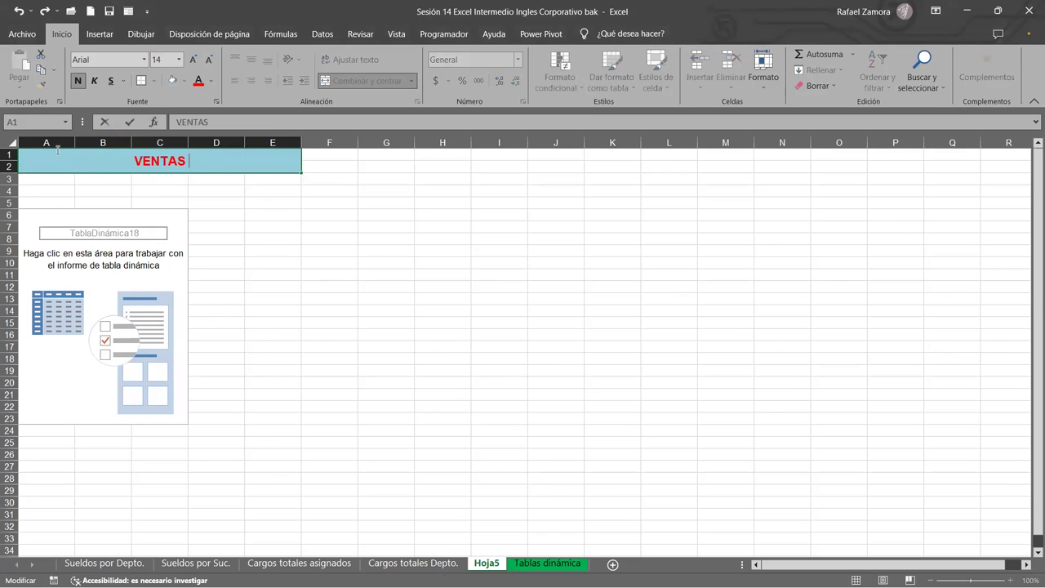
type("PRODUCTOS MAX")
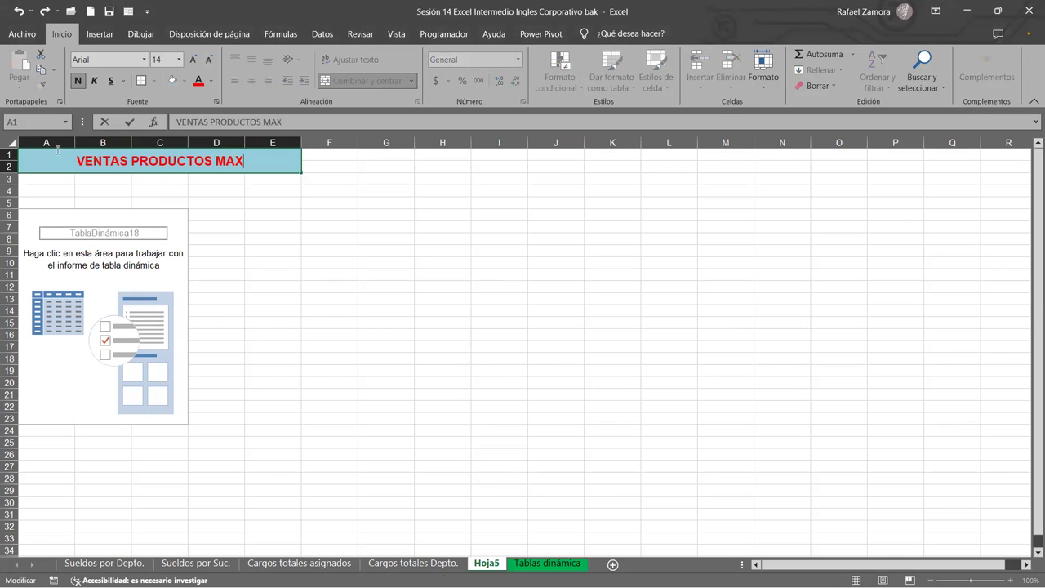
type("/MIN")
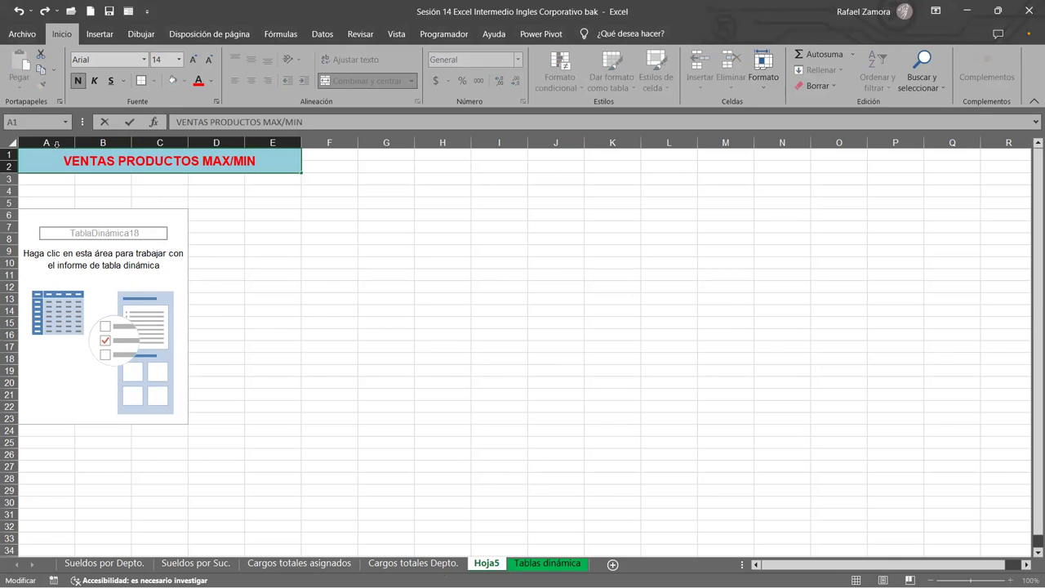
left_click(286, 215)
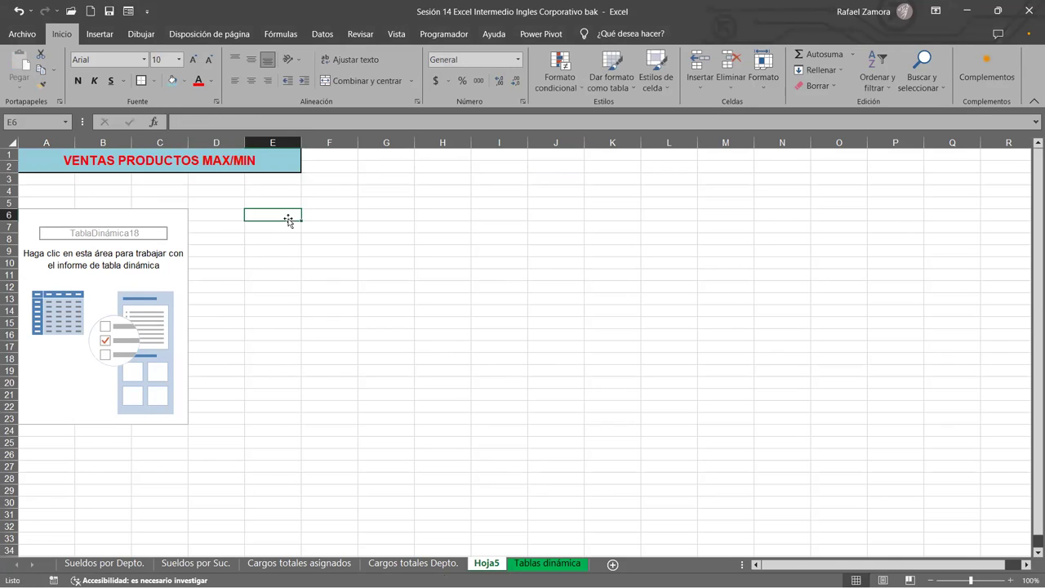
- Rename the Hoja5 sheet to 'Ventas Max y Min Prod.'
left_click(487, 564)
key("BackSpace")
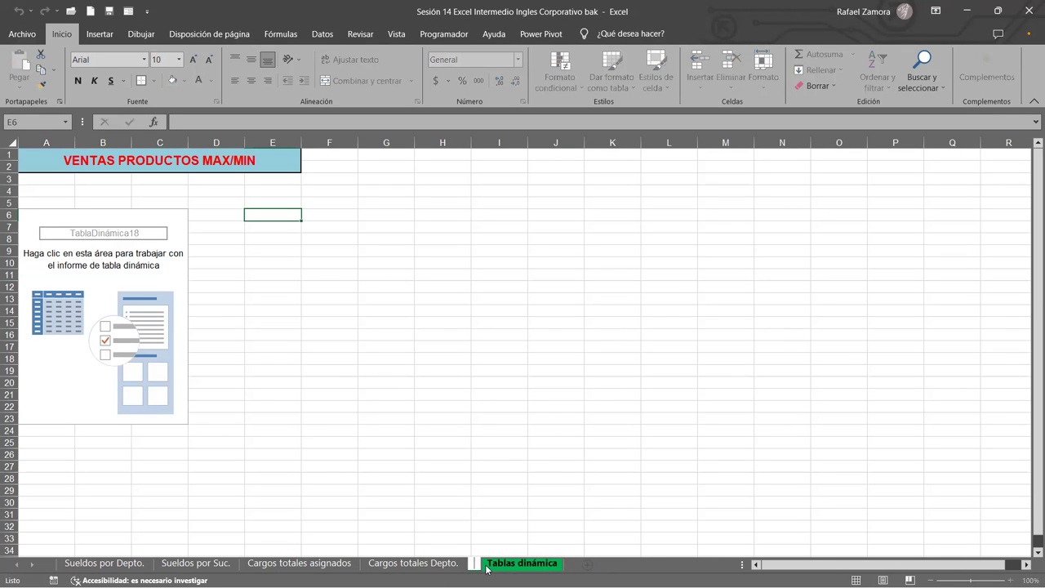
type("Ventas Max")
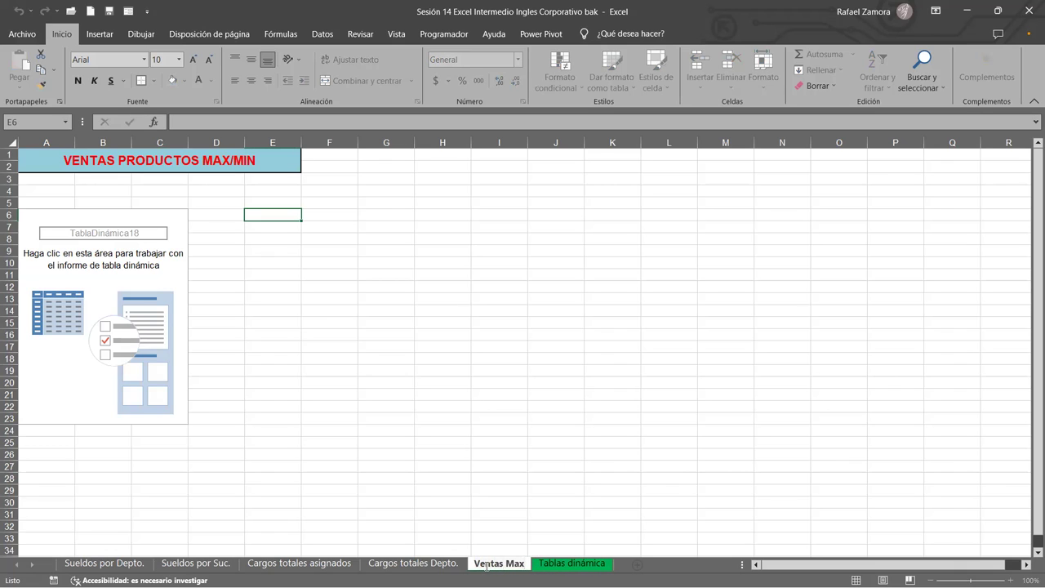
type(" y Min Prod.")
key("Return")
- Select a cell in the empty pivot table to show its field list
left_click(620, 348)
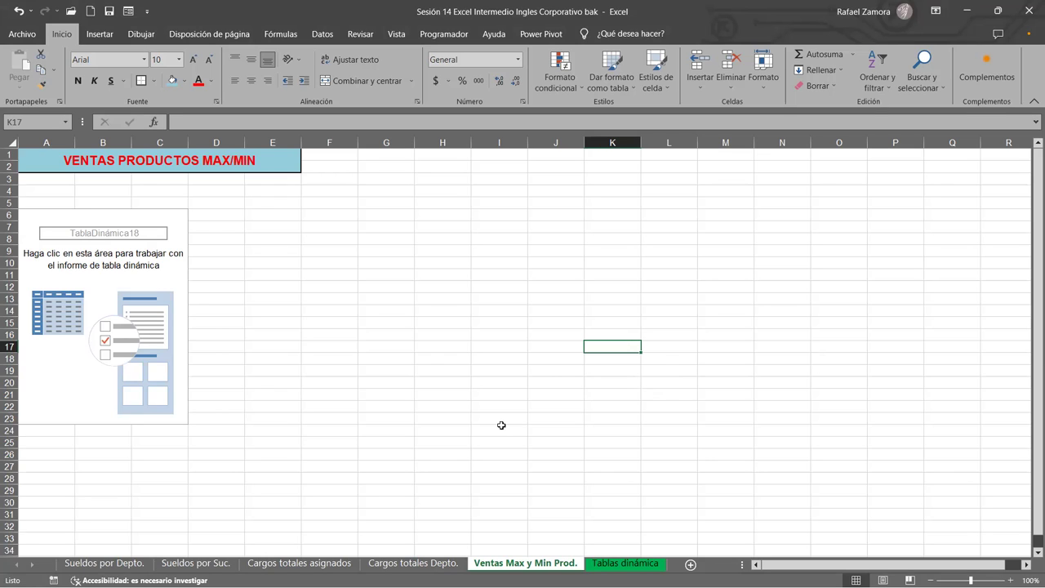
left_click(713, 333)
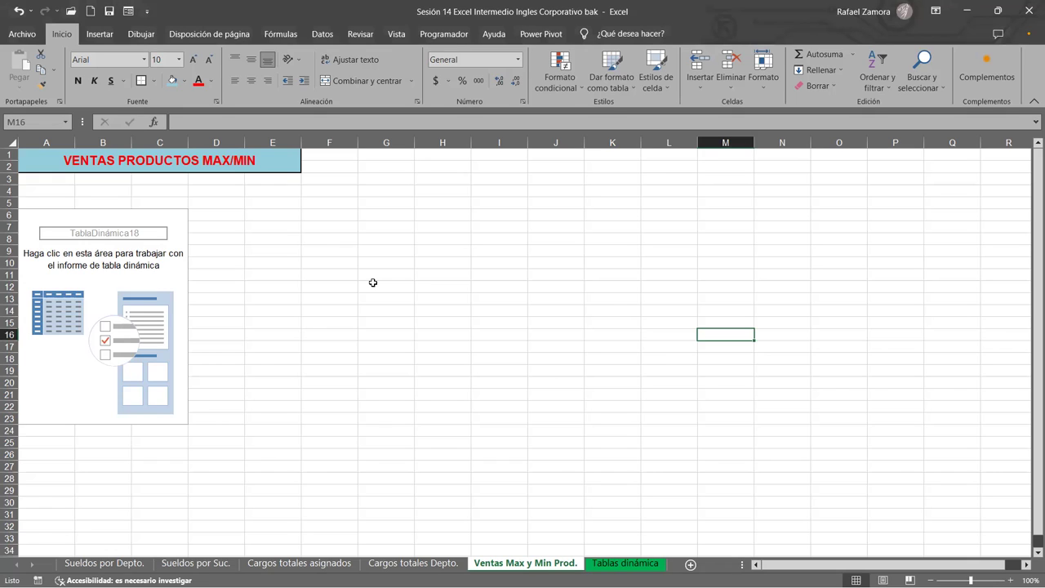
left_click(416, 280)
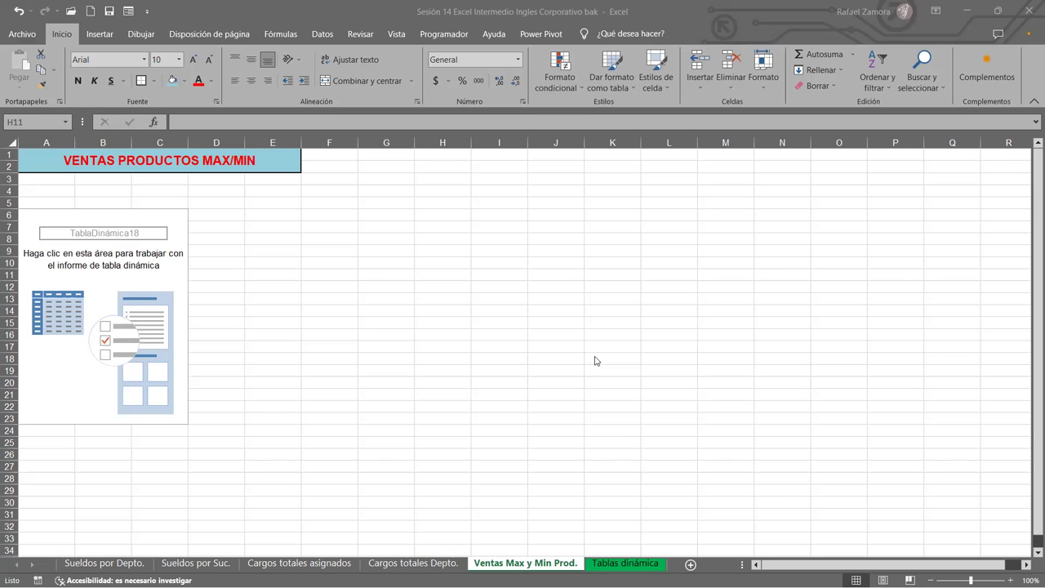
left_click(159, 286)
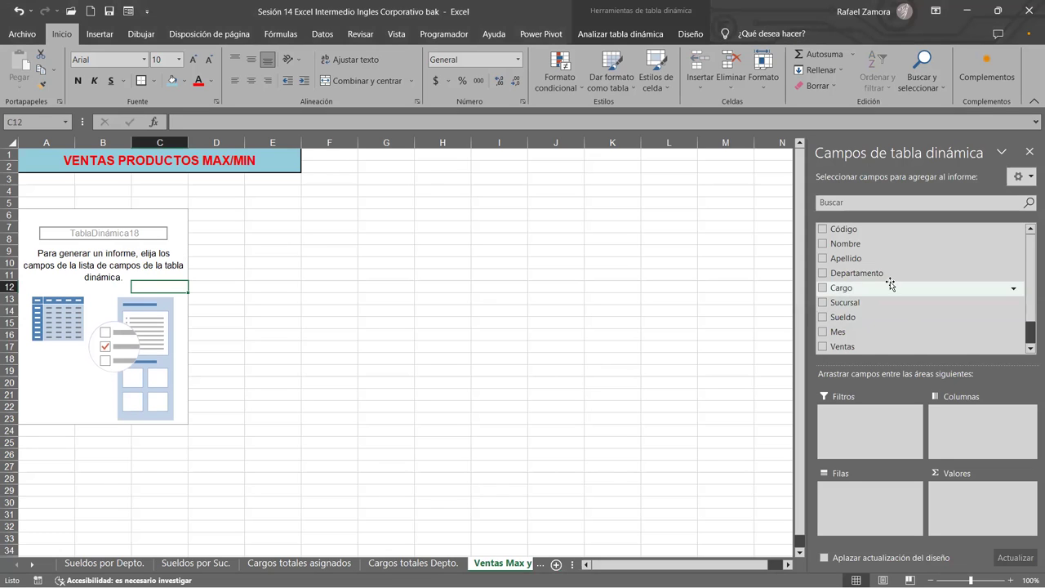
- Put Producto in Filas and Ventas in Valores, totaling sales per product from Camisa to Zapatos
scroll(890, 287, "down", 1)
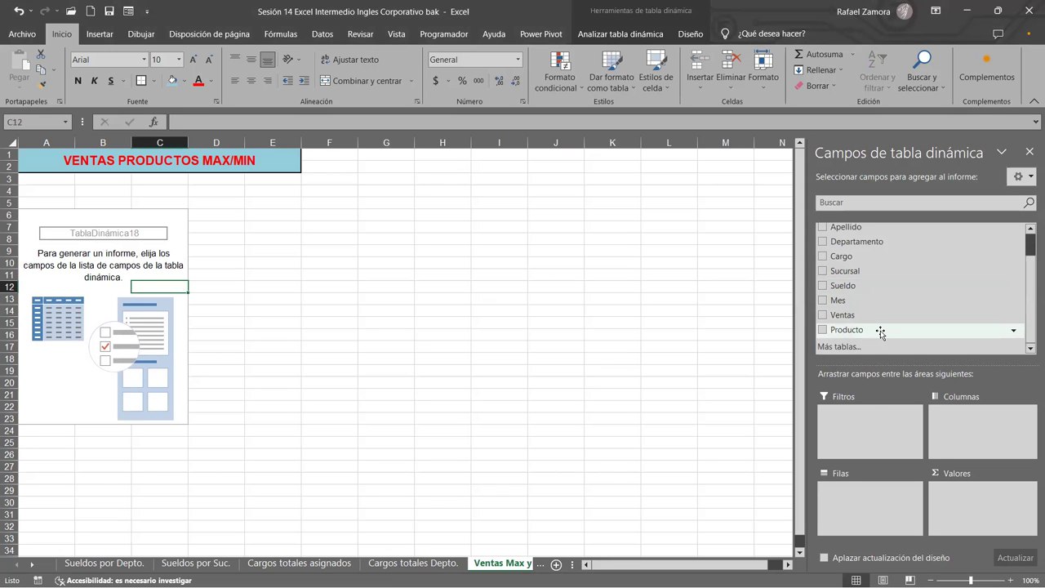
left_click_drag(880, 333, 870, 498)
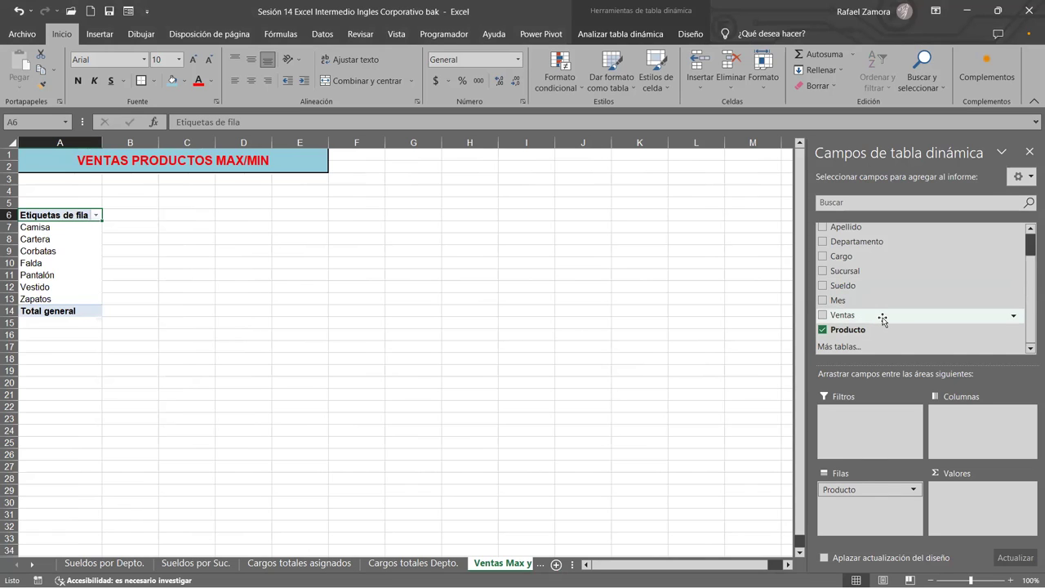
left_click_drag(872, 318, 971, 491)
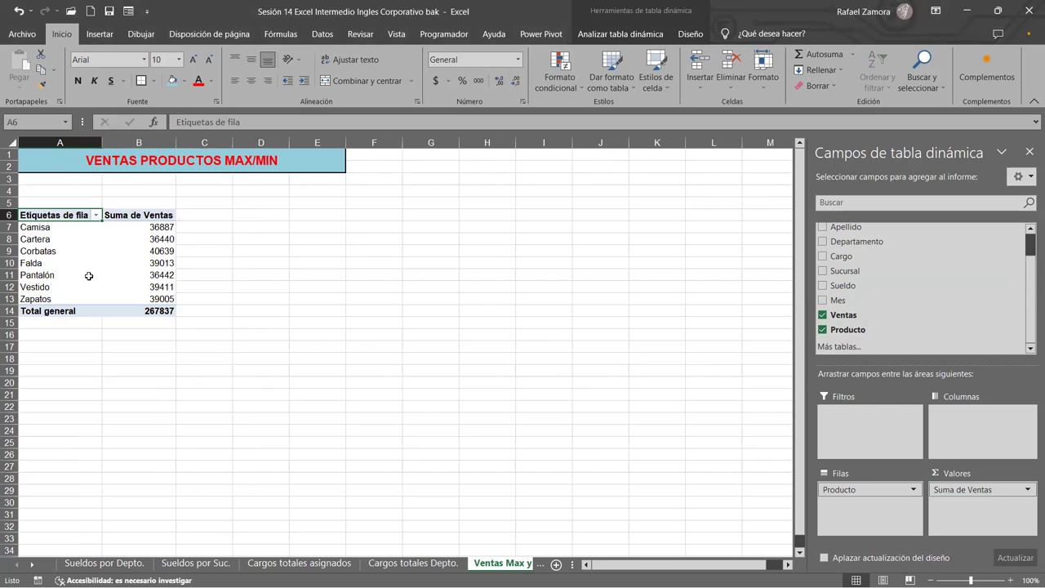
left_click(138, 250)
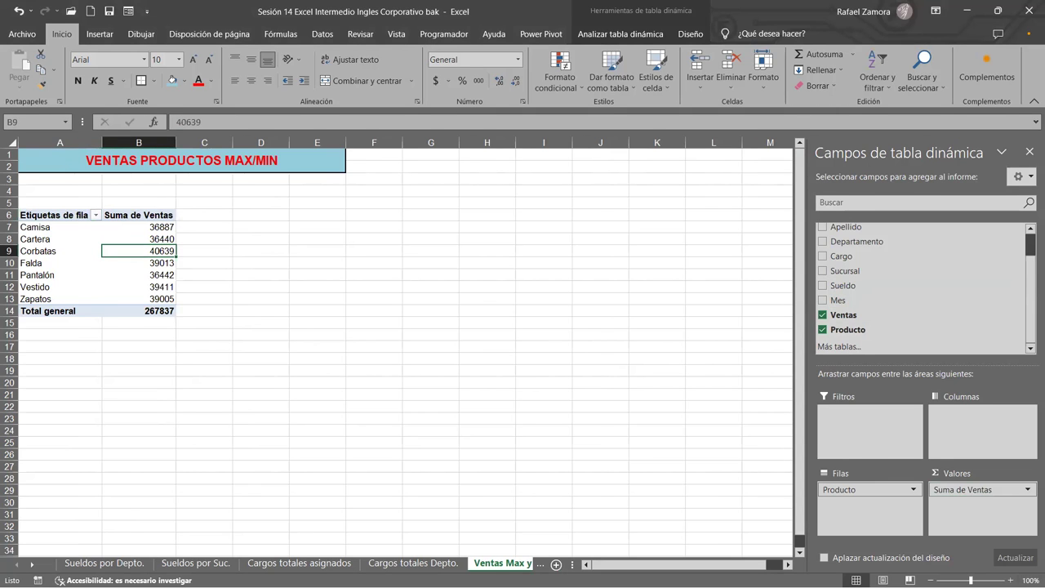
left_click(1027, 489)
left_click(1017, 474)
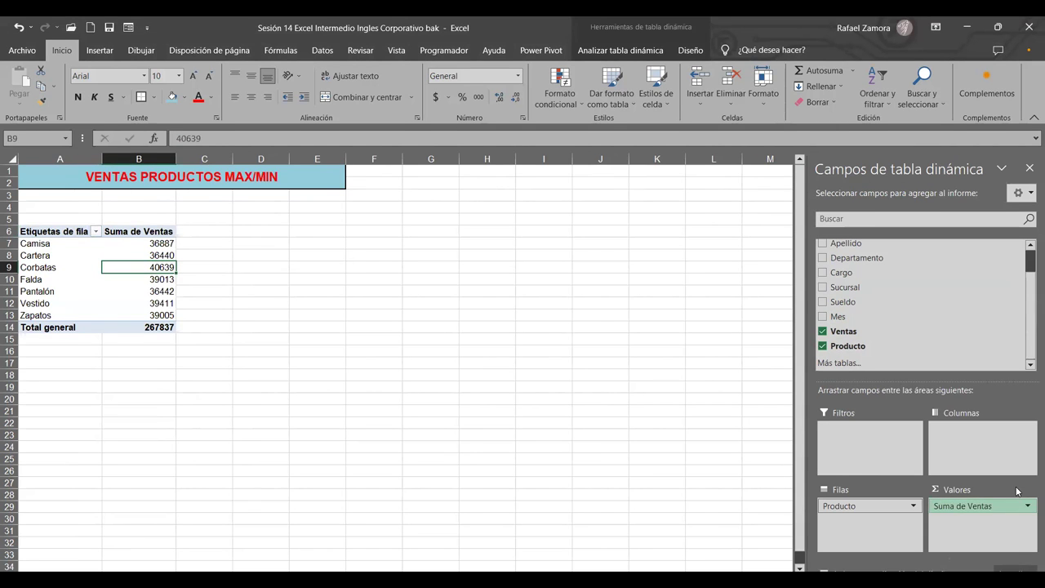
- Change the Ventas value field to summarize by Máx
left_click(531, 290)
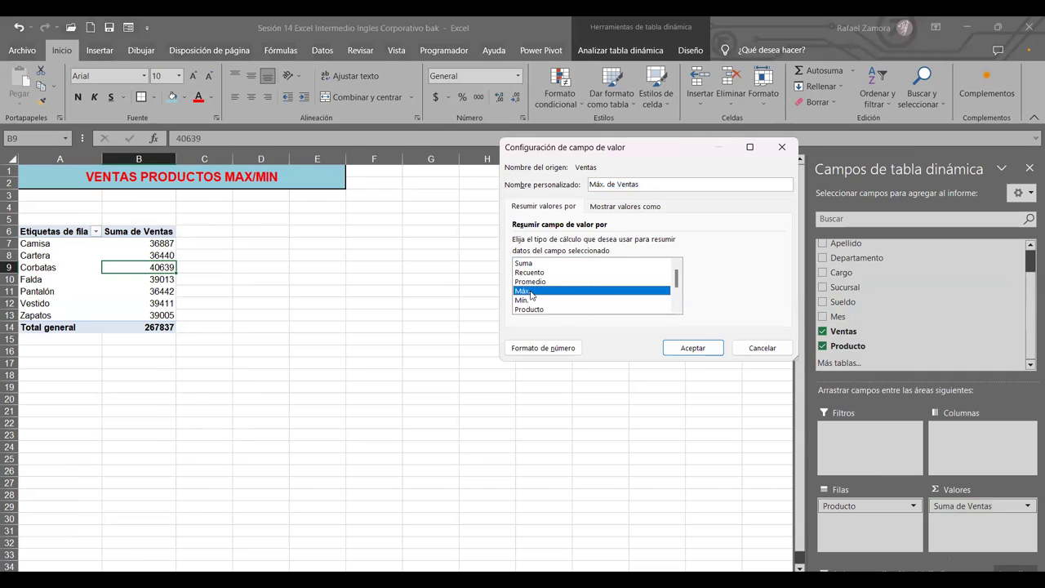
left_click(702, 354)
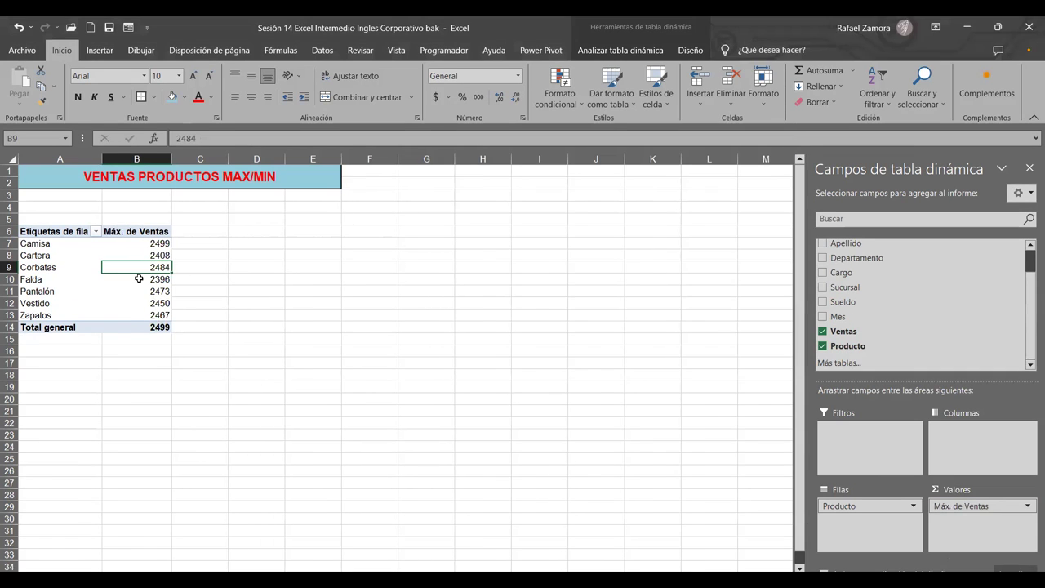
left_click(139, 279)
- Format the maximum sales values as Contabilidad (accounting), peaking at $2,499.00
right_click(139, 279)
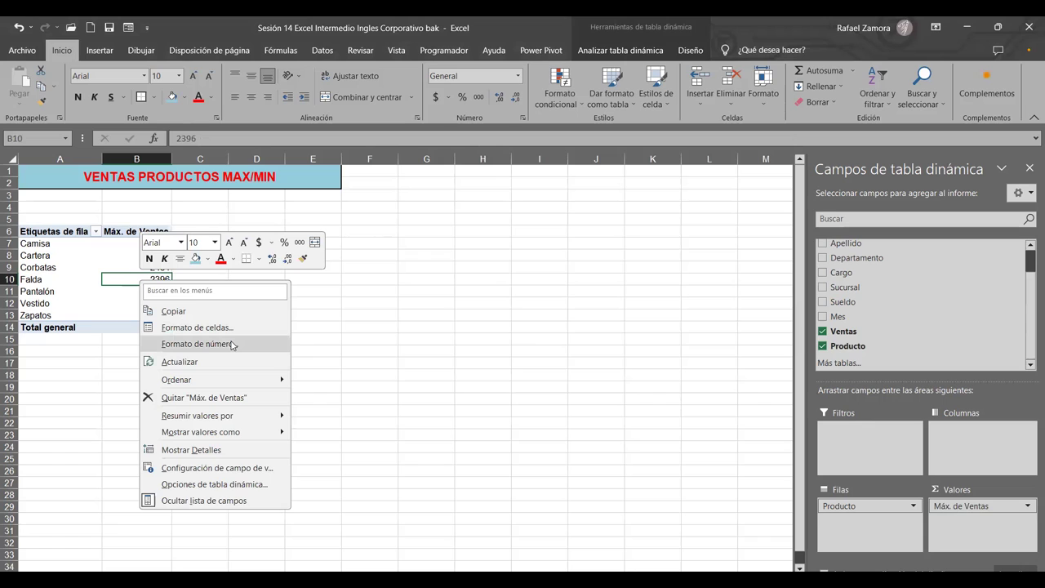
left_click(232, 345)
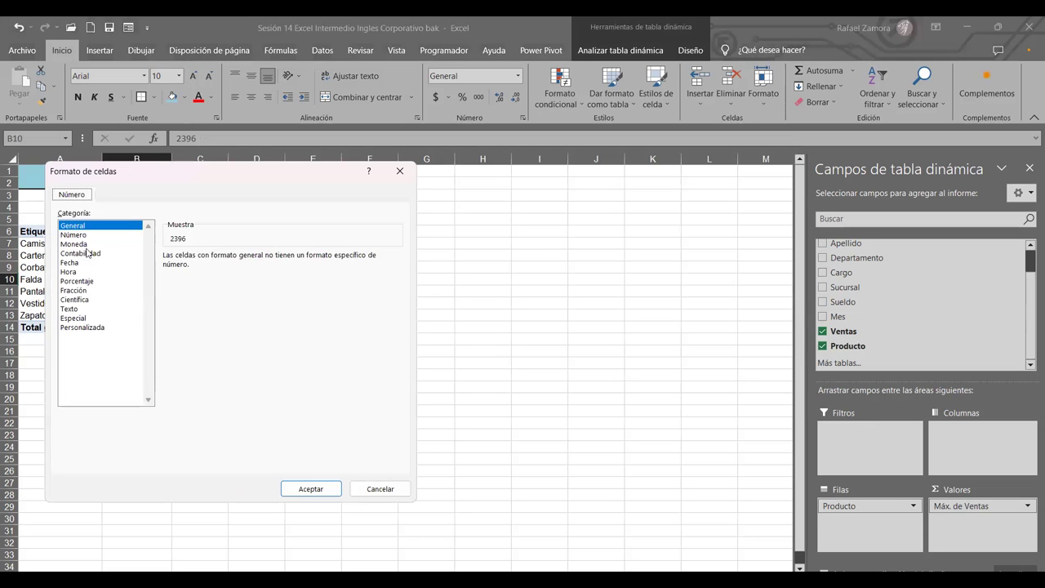
left_click(82, 253)
left_click(330, 490)
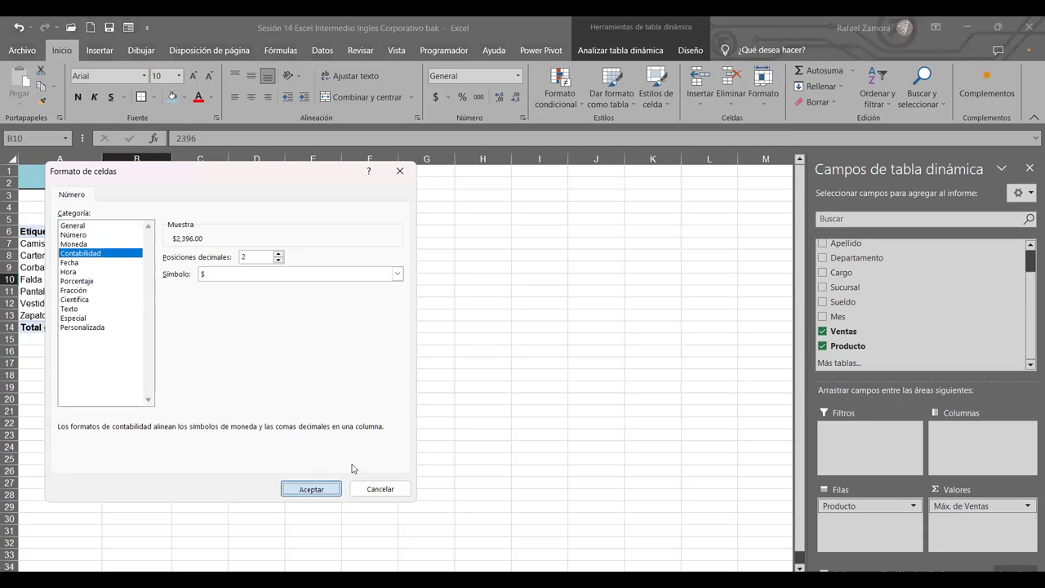
left_click(485, 325)
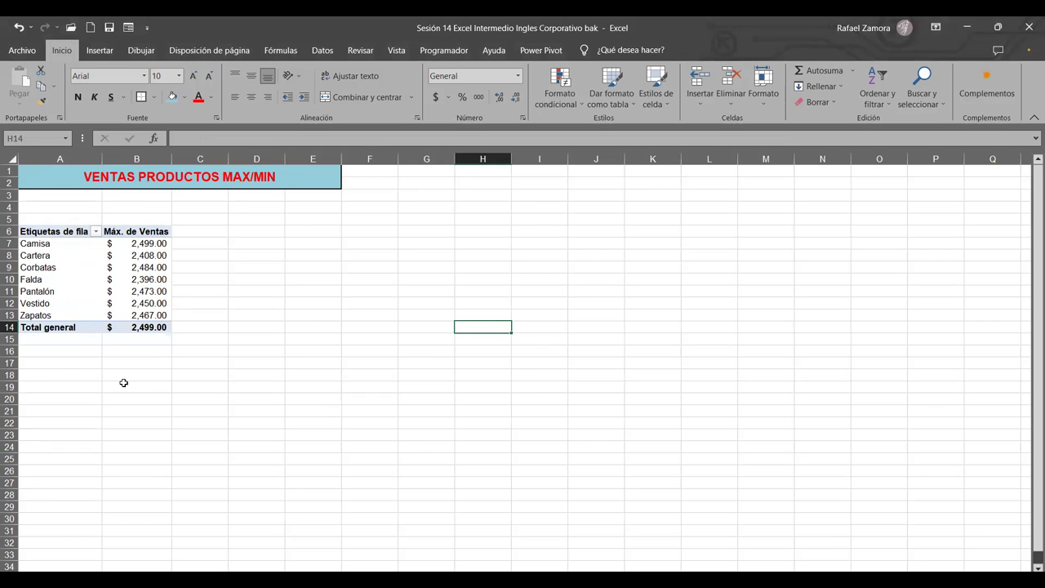
left_click(181, 395)
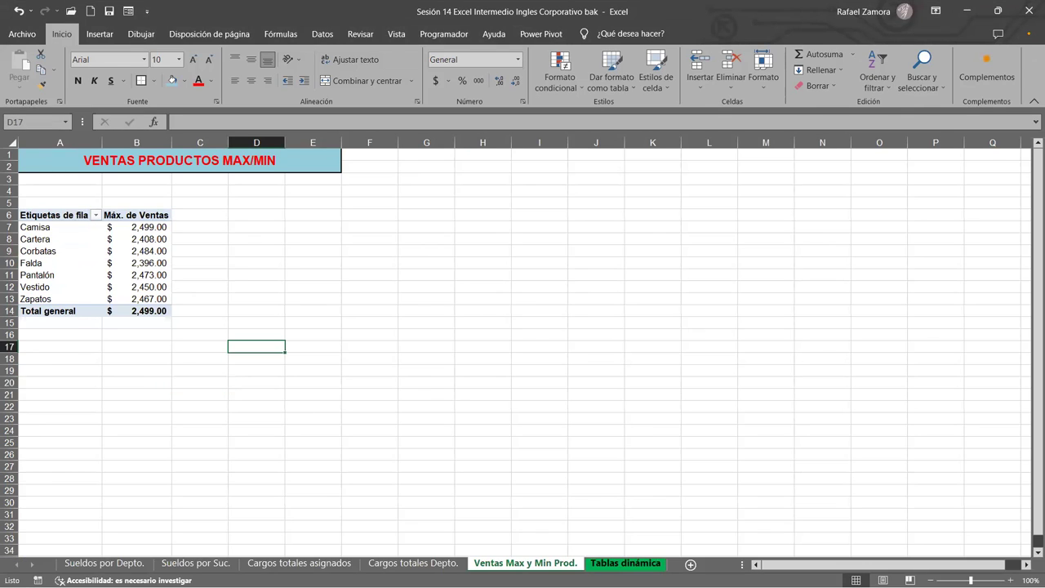
left_click(625, 563)
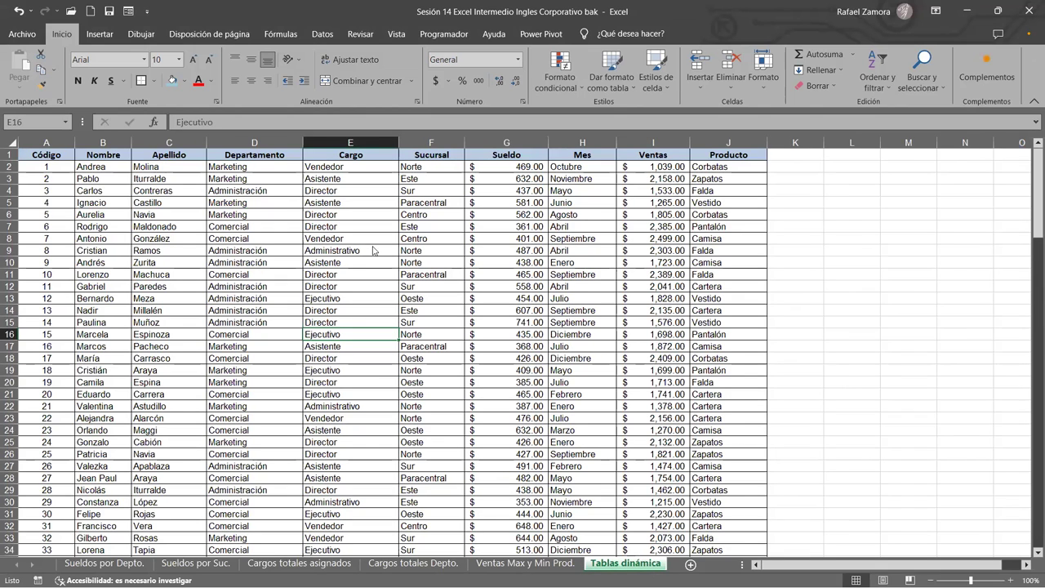
- Insert a pivot table from the employee data at 'Ventas Max y Min Prod.'!$A$18
left_click(351, 274)
left_click(100, 34)
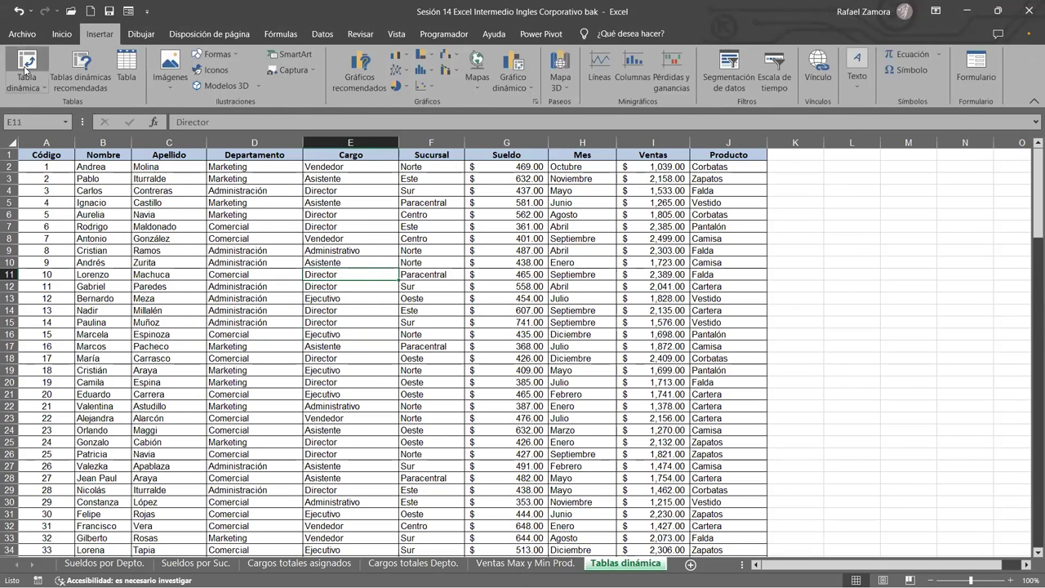
left_click(611, 264)
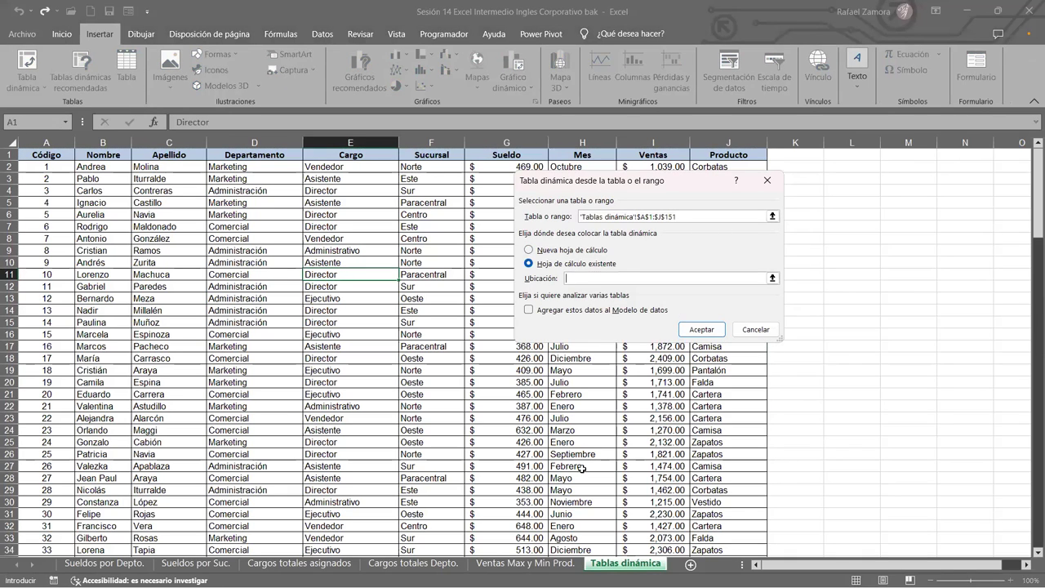
left_click(546, 565)
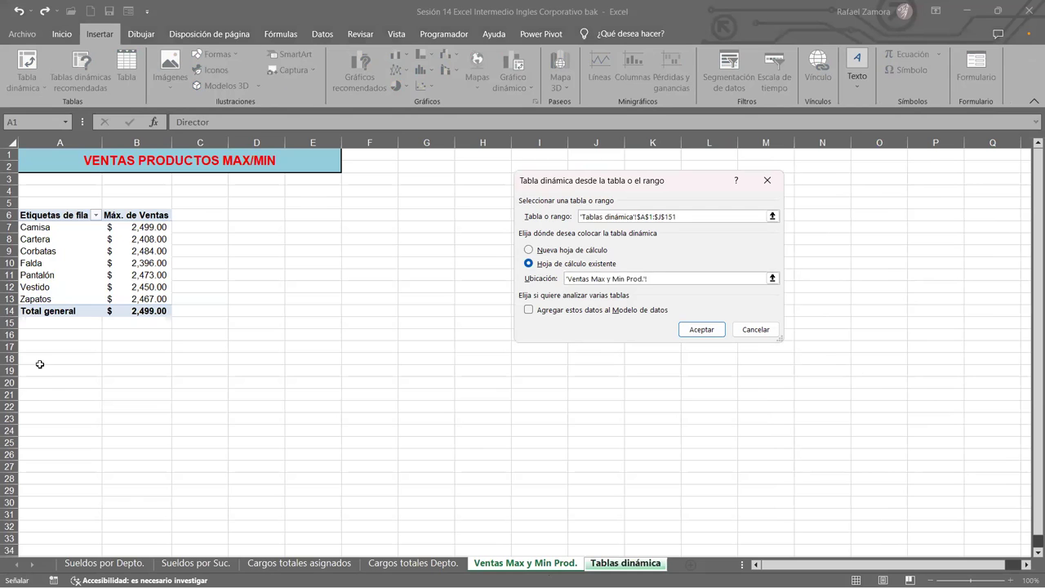
left_click(39, 364)
left_click(699, 329)
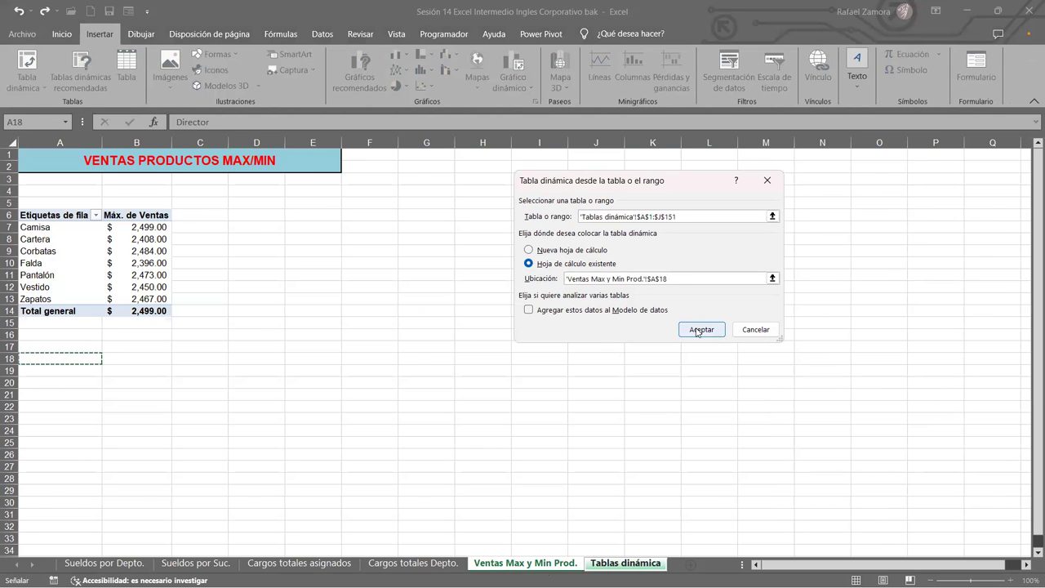
left_click(699, 329)
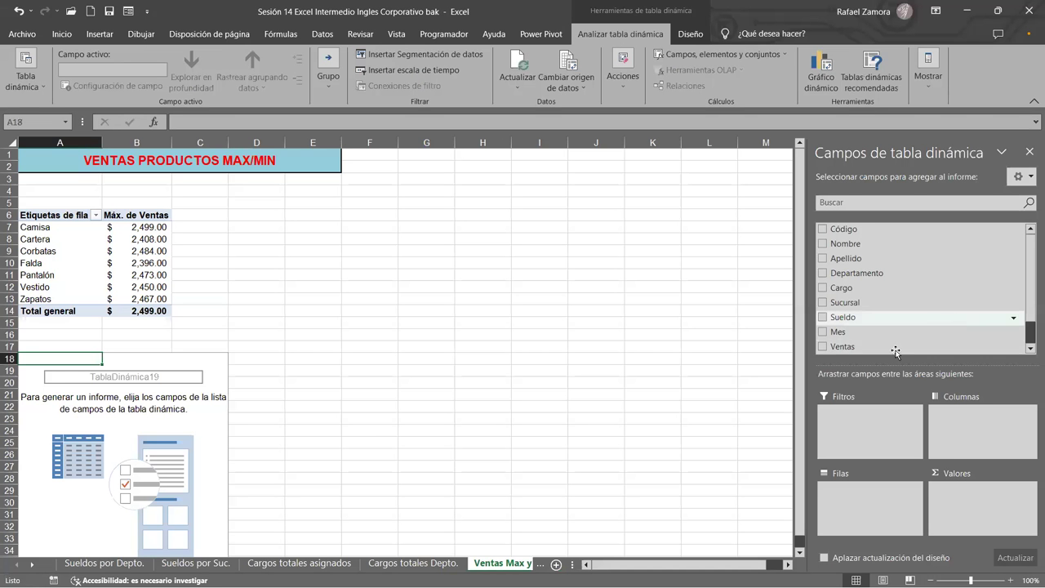
- Add Producto to rows and Ventas to values, summarized by Mín
scroll(857, 308, "down", 2)
left_click_drag(875, 329, 893, 482)
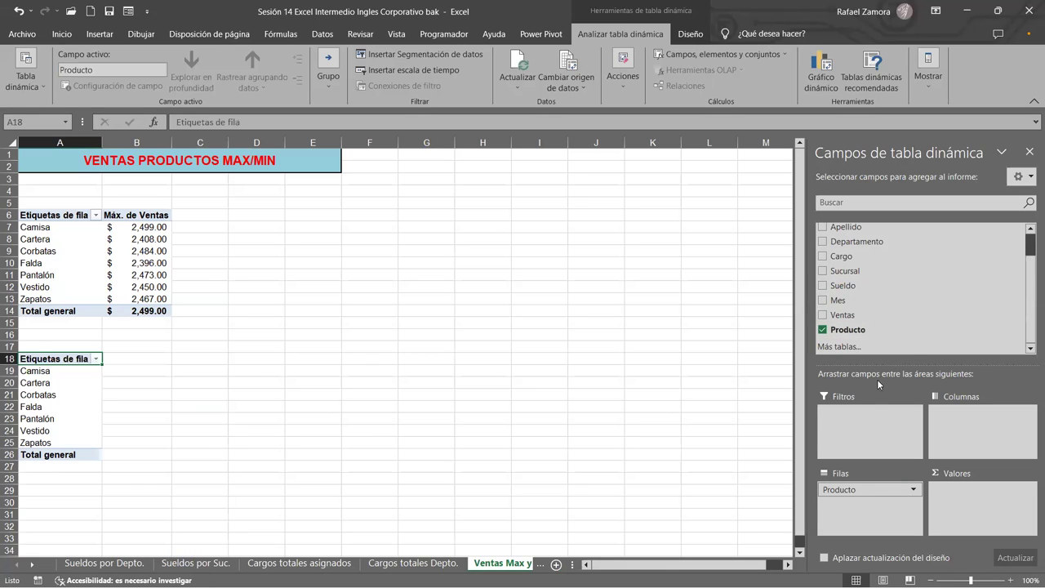
left_click_drag(849, 315, 936, 474)
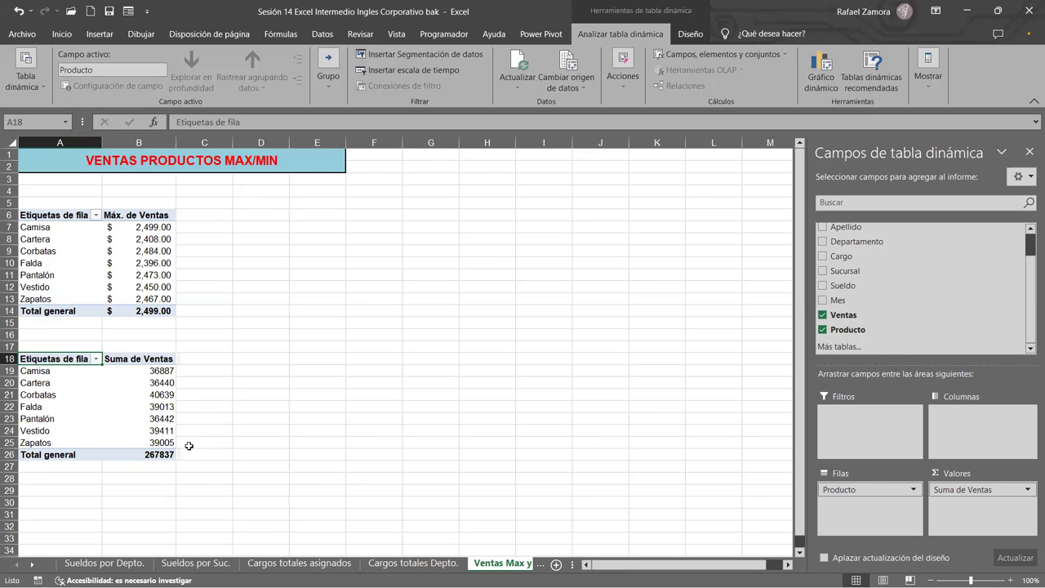
right_click(166, 385)
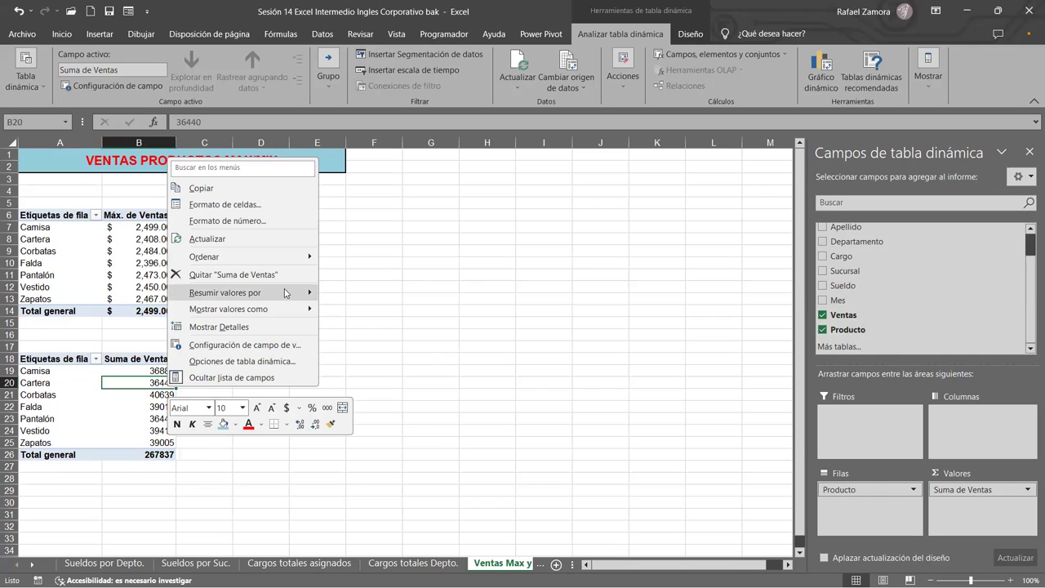
mouse_move(285, 294)
left_click(364, 361)
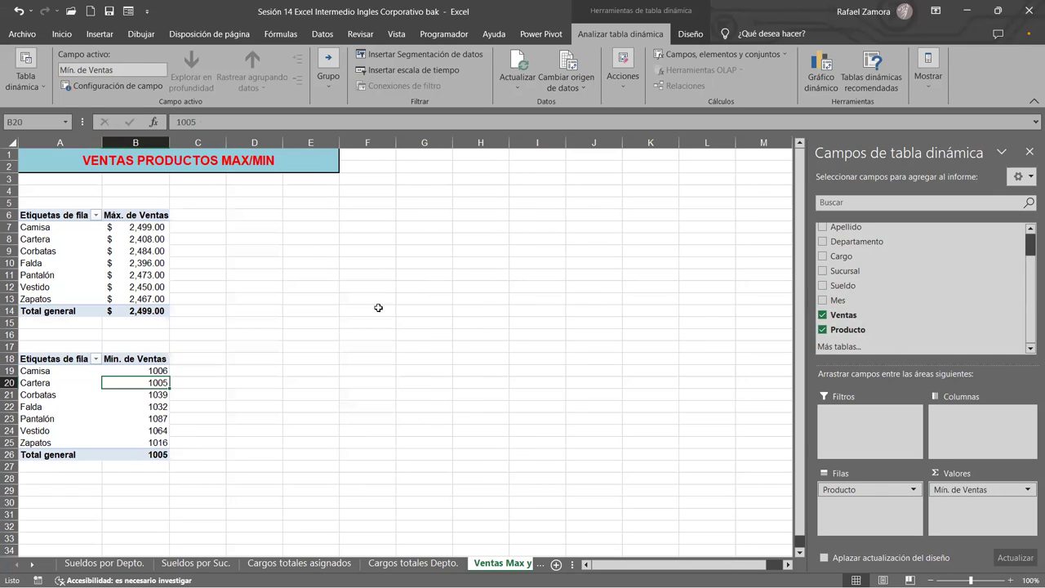
- Format the minimum sales as Contabilidad, ranging $1,005.00 to $1,087.00
left_click(143, 395)
right_click(142, 396)
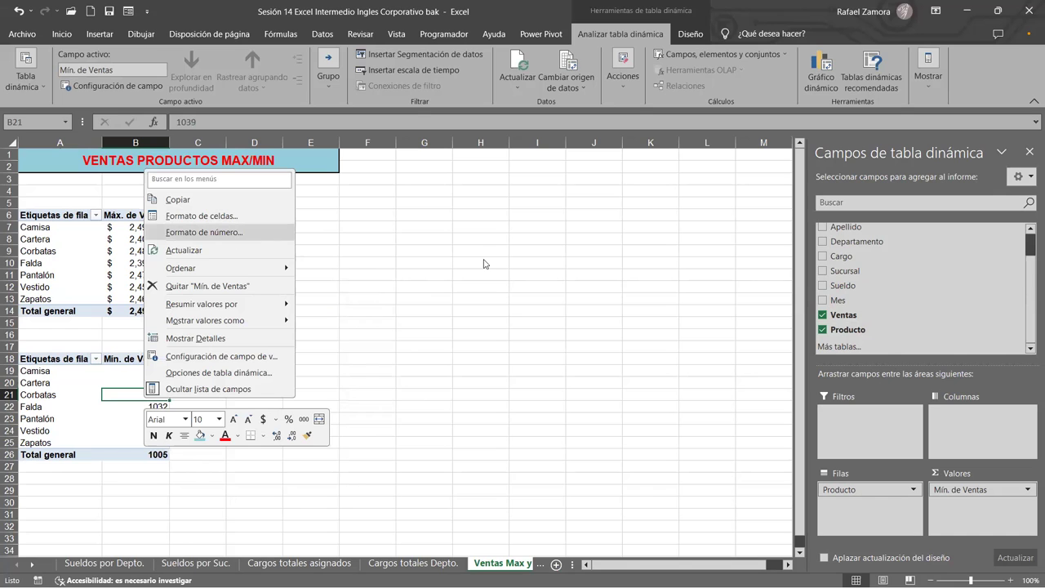
left_click(236, 233)
left_click(85, 148)
left_click(316, 387)
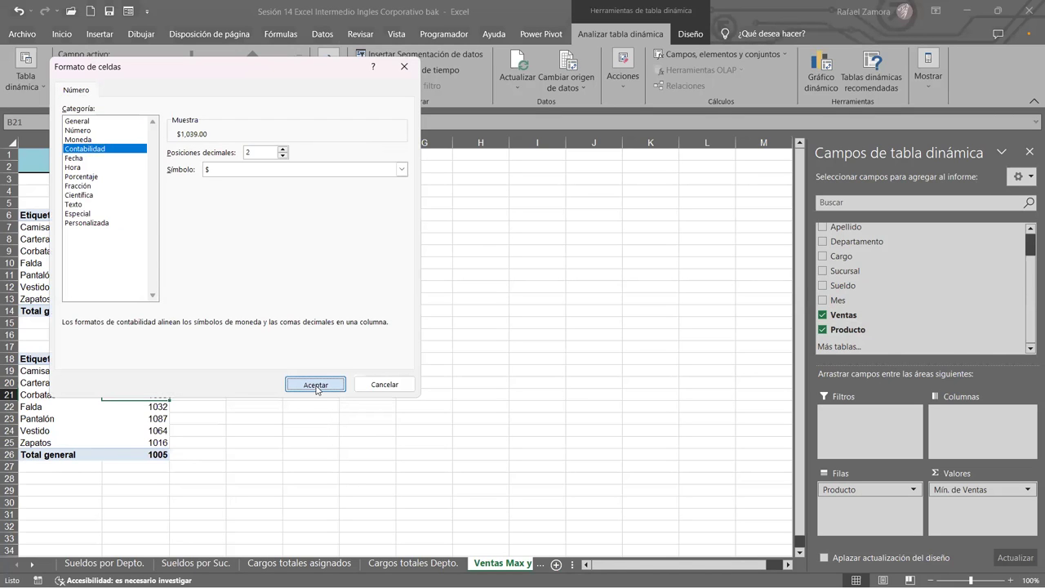
left_click(371, 403)
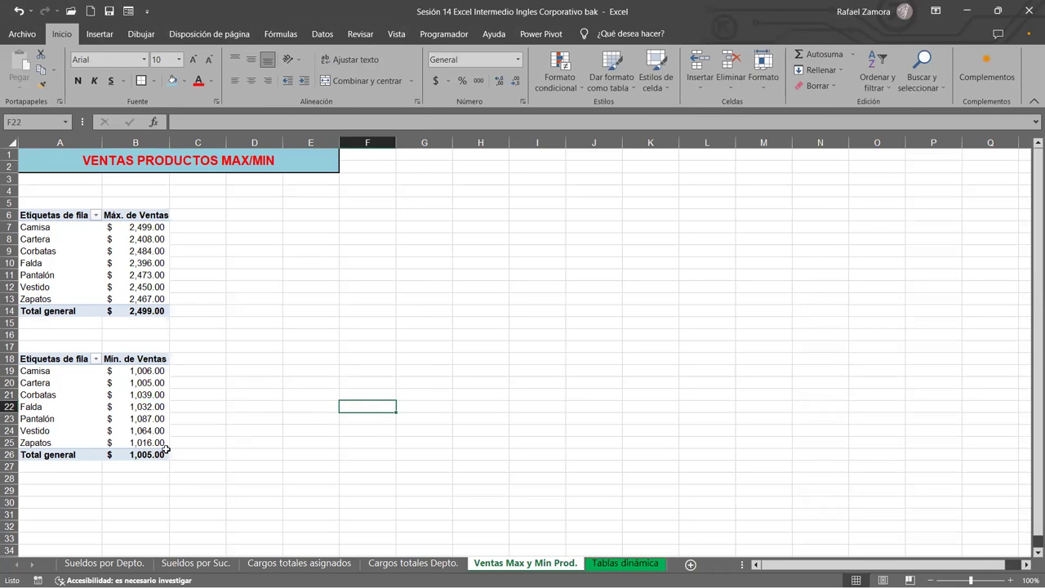
left_click_drag(135, 264, 134, 276)
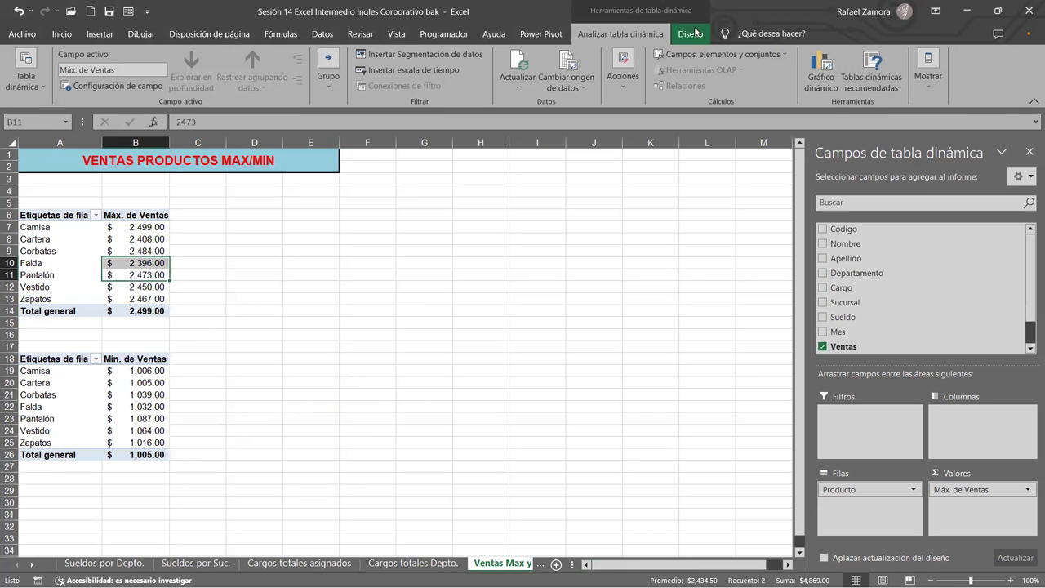
- Apply a purple medium pivot style to the maximum-sales table
left_click(690, 33)
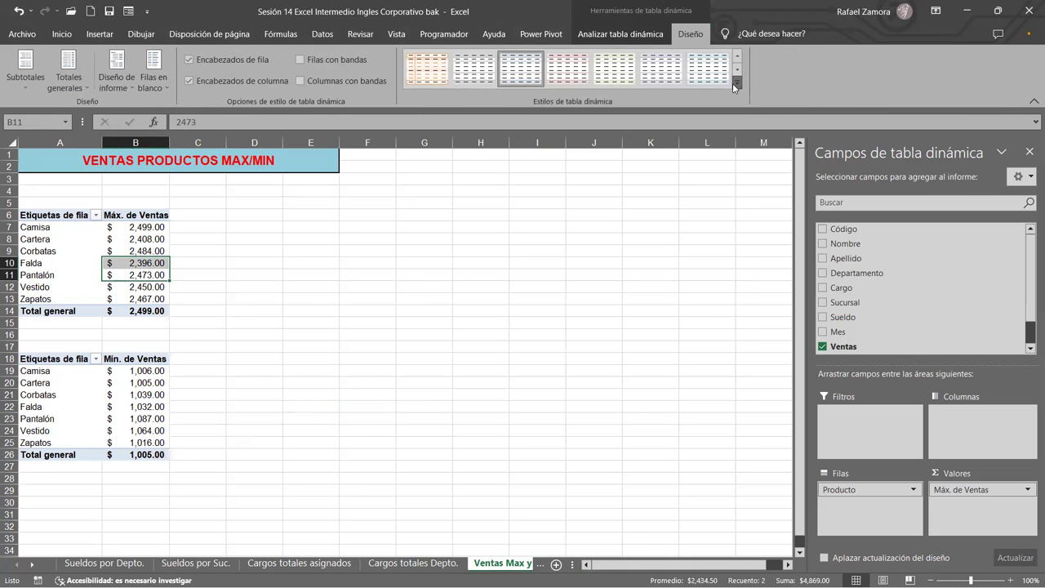
left_click(734, 84)
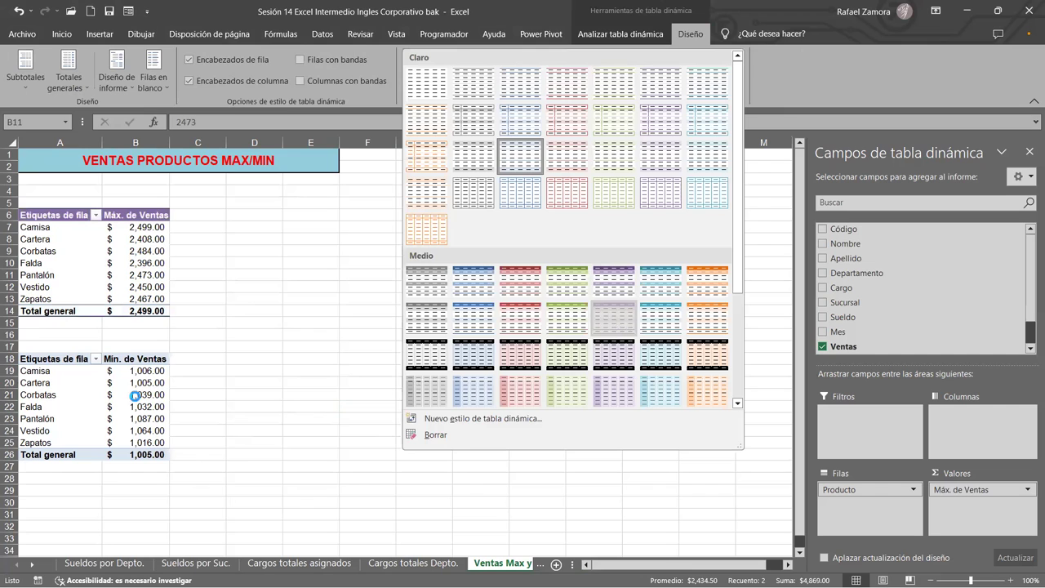
left_click(135, 395)
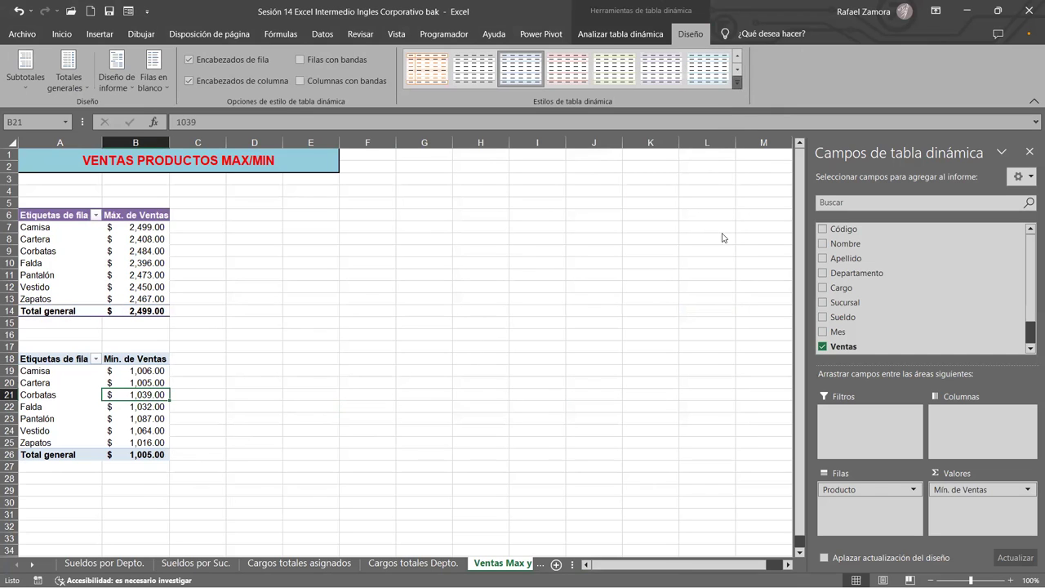
- Give the minimum-sales pivot a blue Medio style
left_click(738, 84)
left_click(658, 333)
left_click(326, 357)
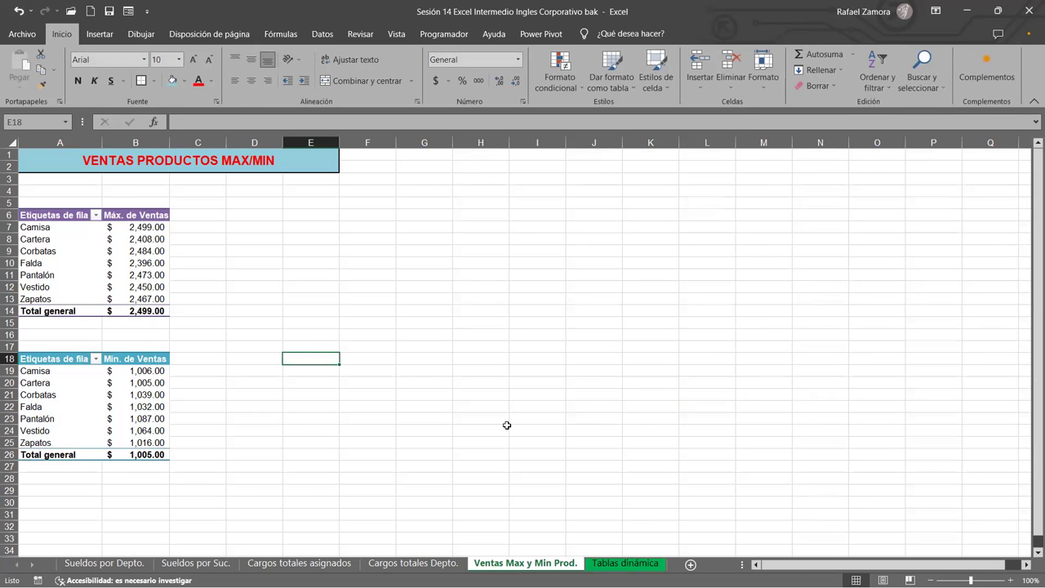
left_click(333, 285)
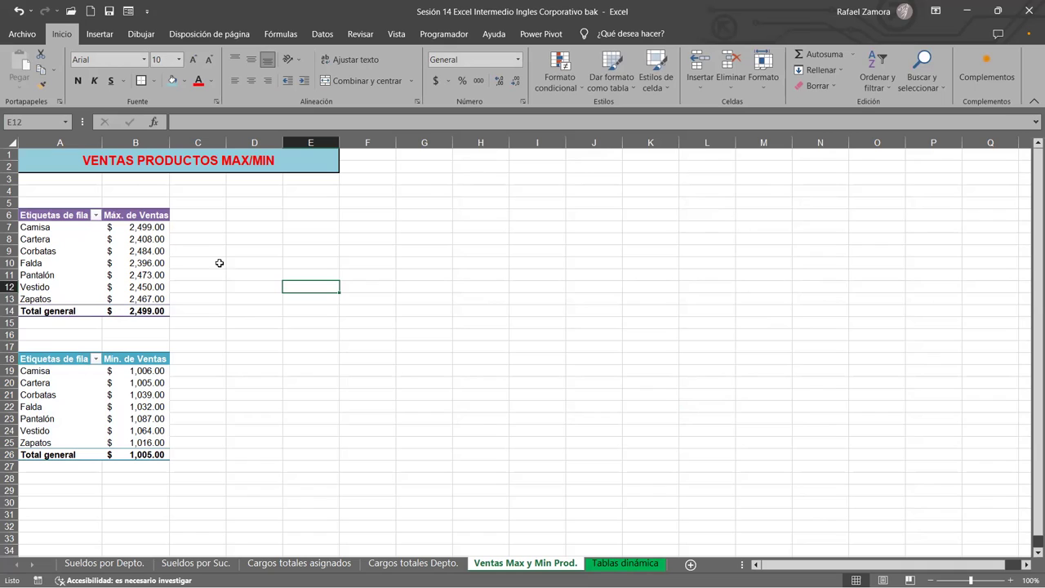
left_click(641, 326)
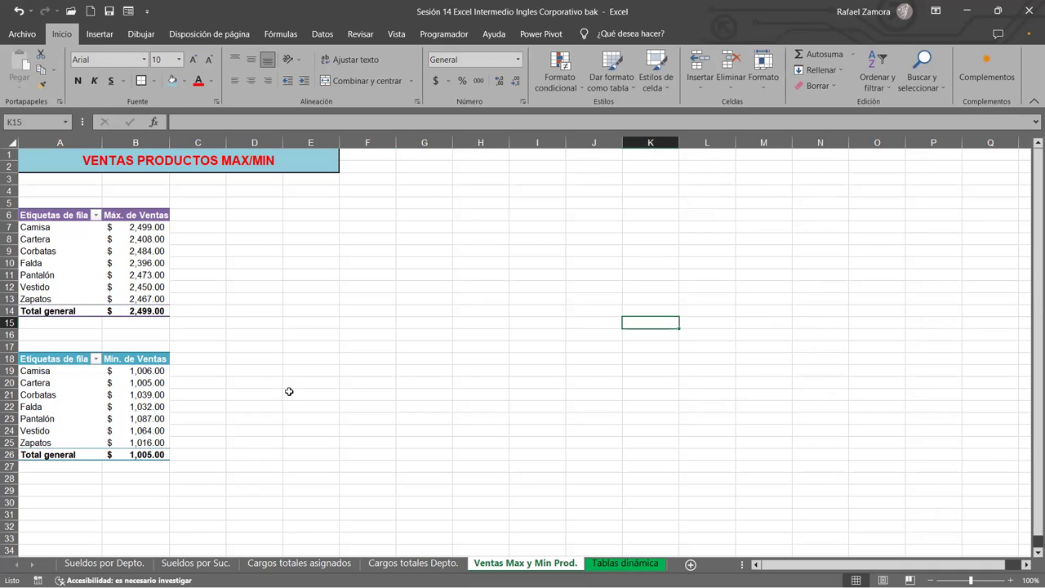
left_click(132, 261)
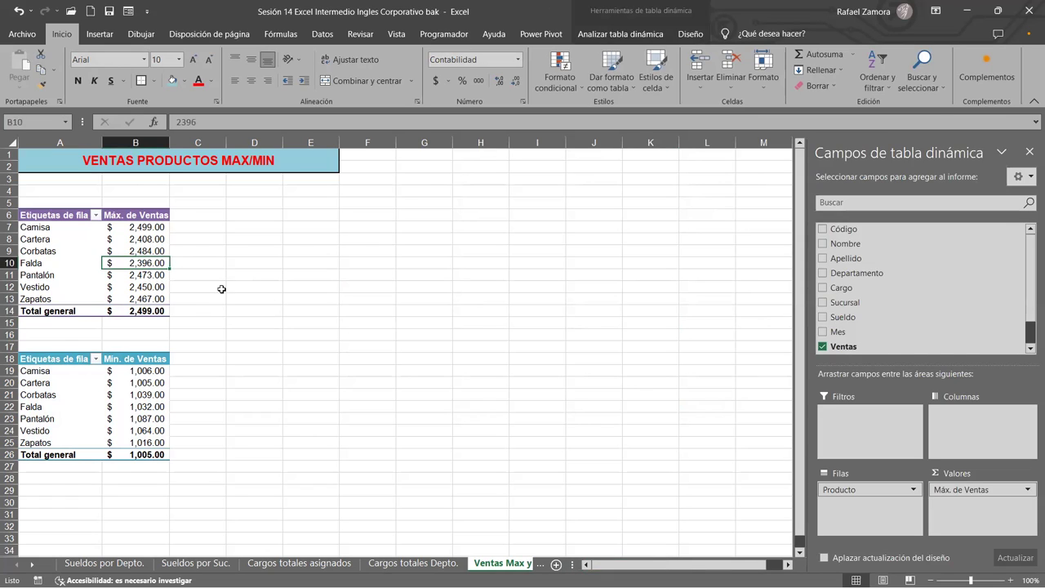
left_click(270, 301)
left_click(306, 322)
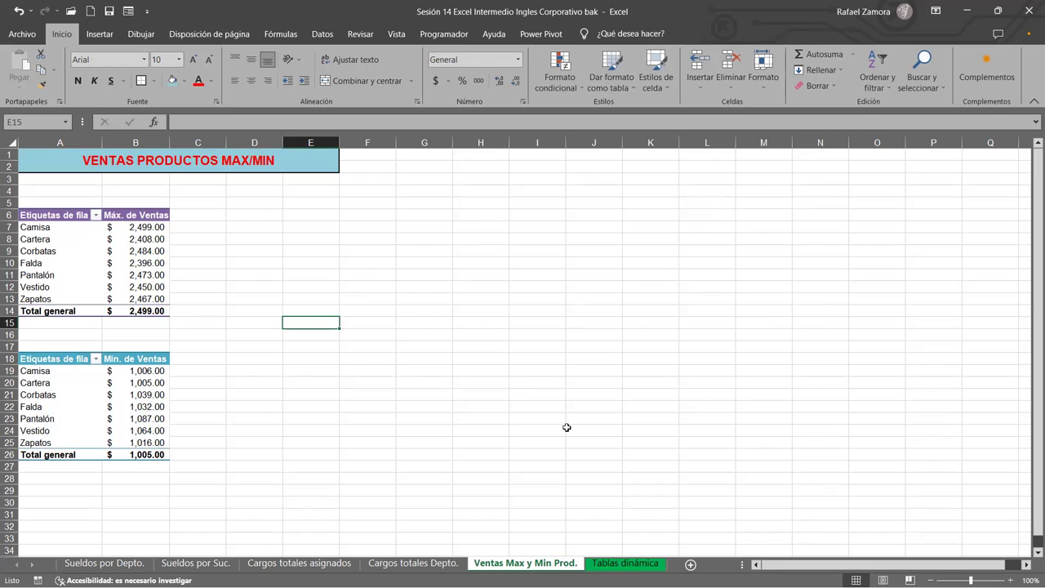
left_click(497, 344)
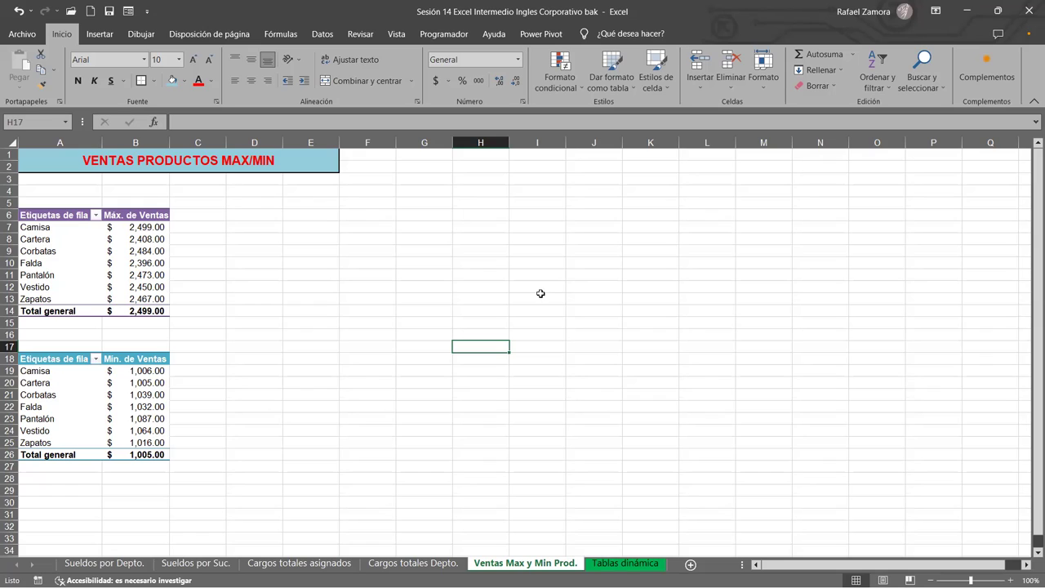
left_click(365, 322)
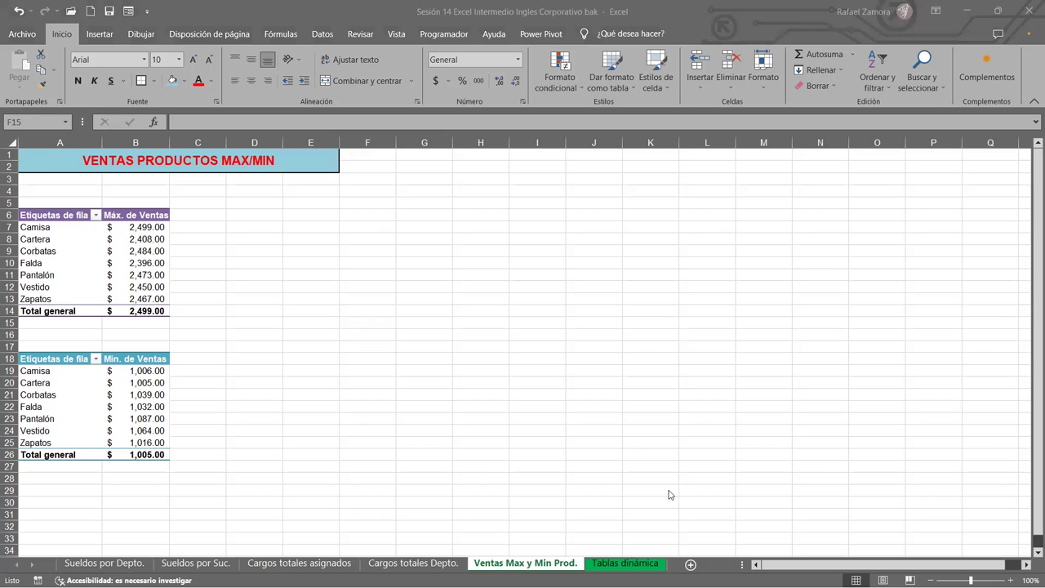
left_click(620, 564)
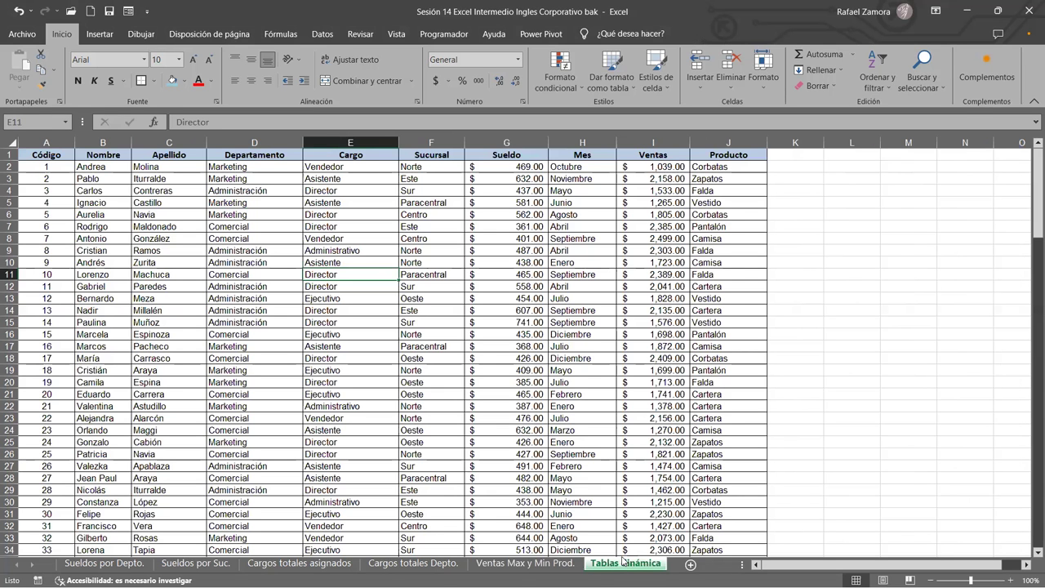
left_click(548, 564)
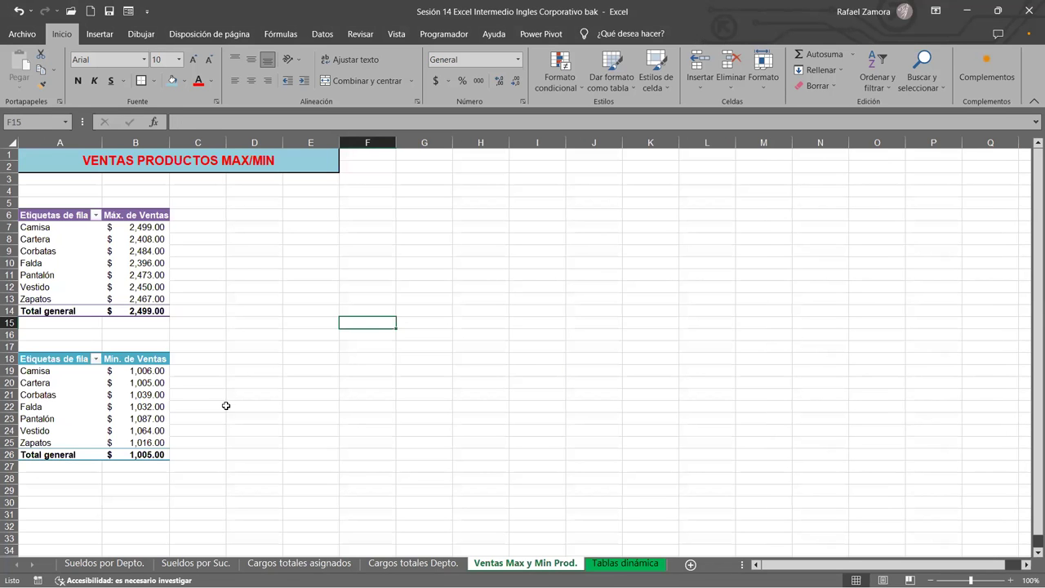
left_click(412, 563)
left_click(327, 546)
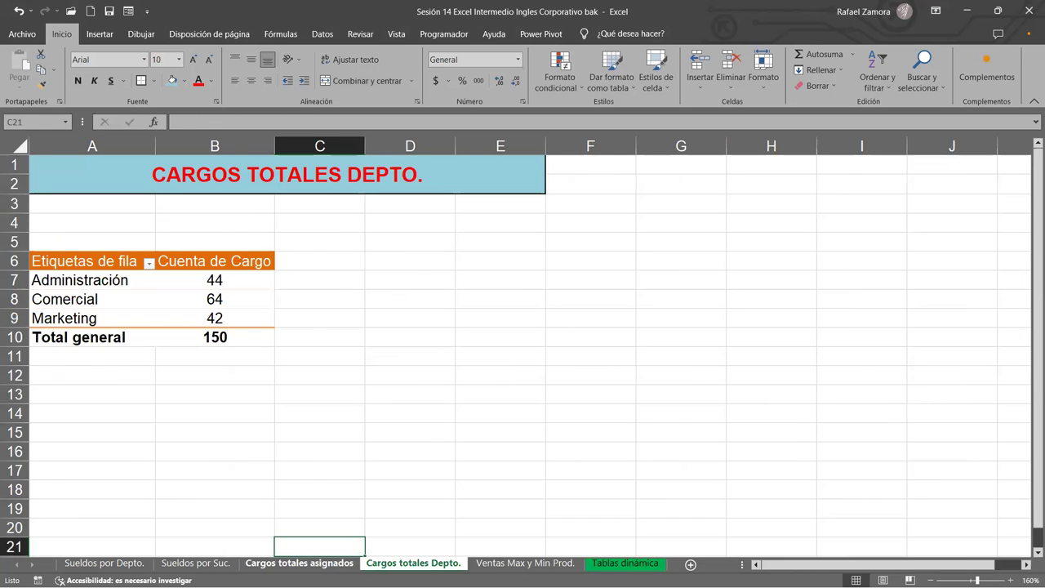
left_click(299, 563)
left_click(457, 564)
left_click(473, 563)
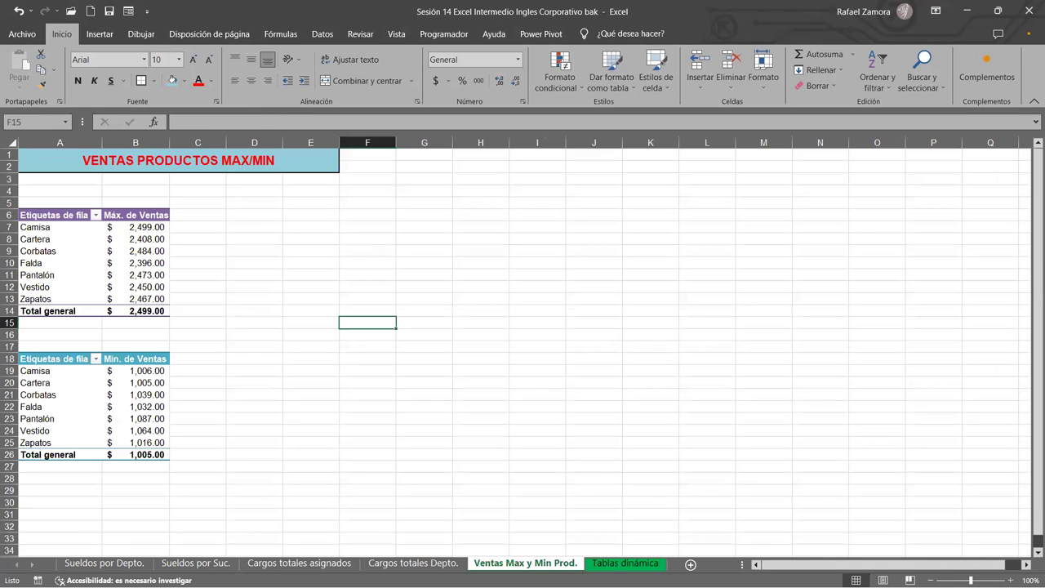
scroll(353, 424, "up", 1)
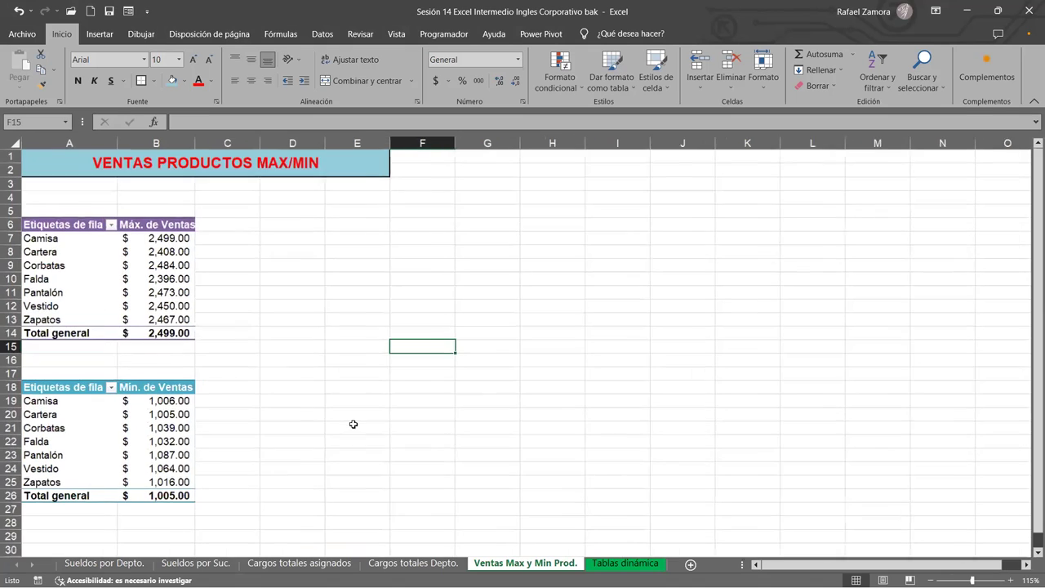
scroll(352, 424, "up", 1)
scroll(353, 424, "down", 1)
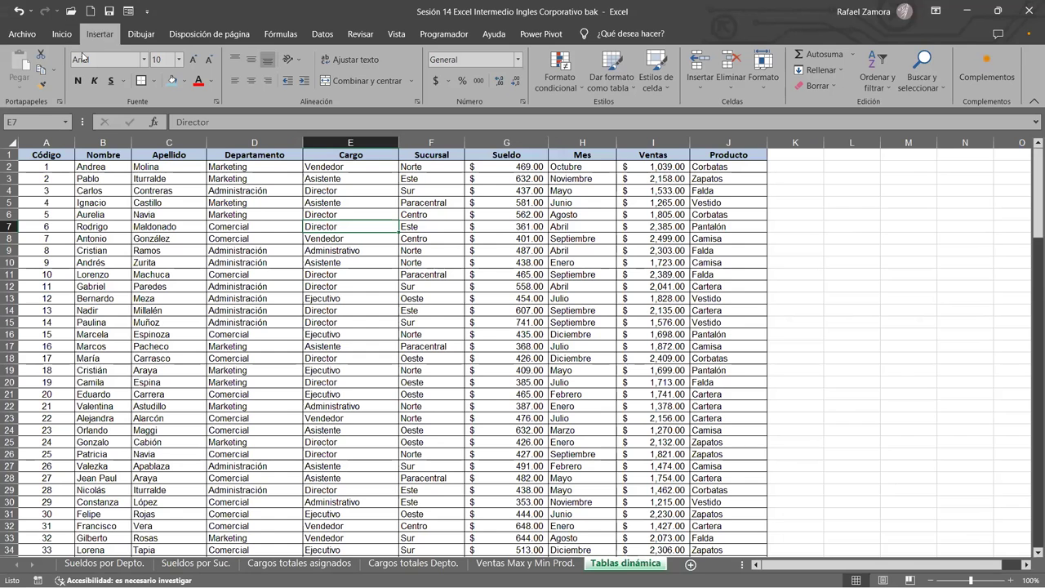
- Insert a pivot table from the employee data on a new worksheet, Hoja6
left_click(100, 34)
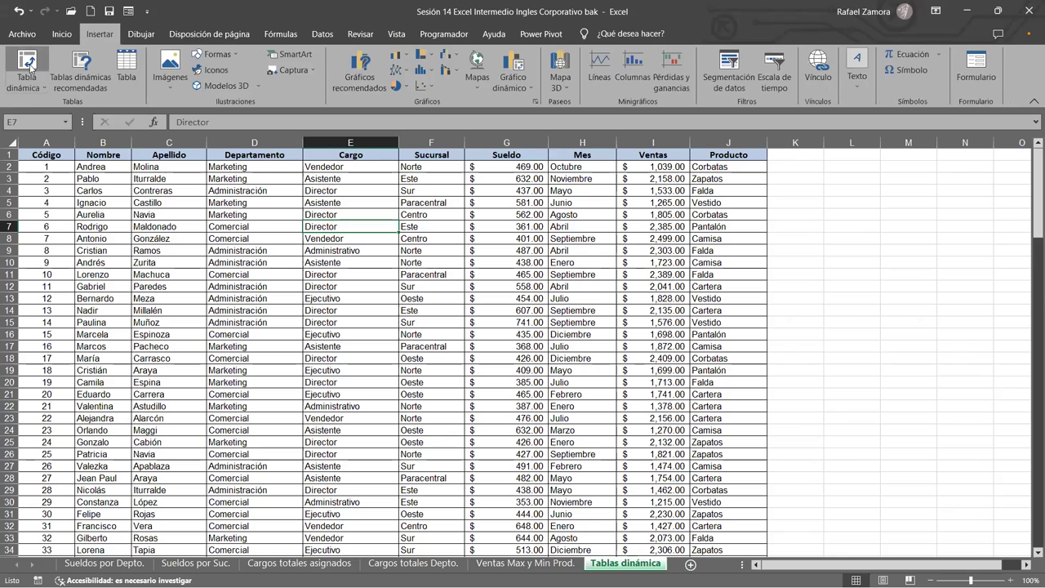
left_click(30, 65)
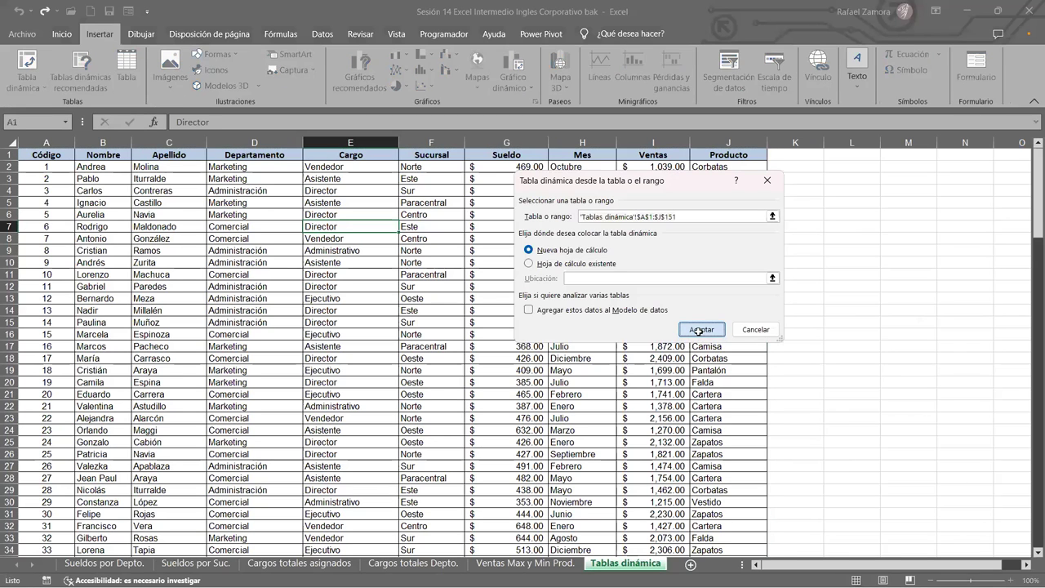
left_click(830, 263)
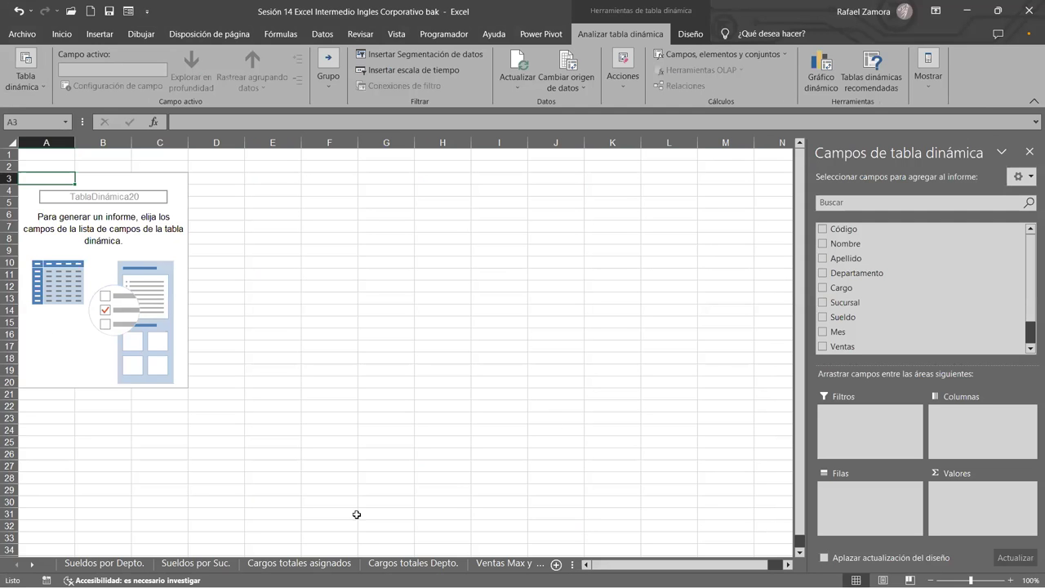
left_click(8, 178)
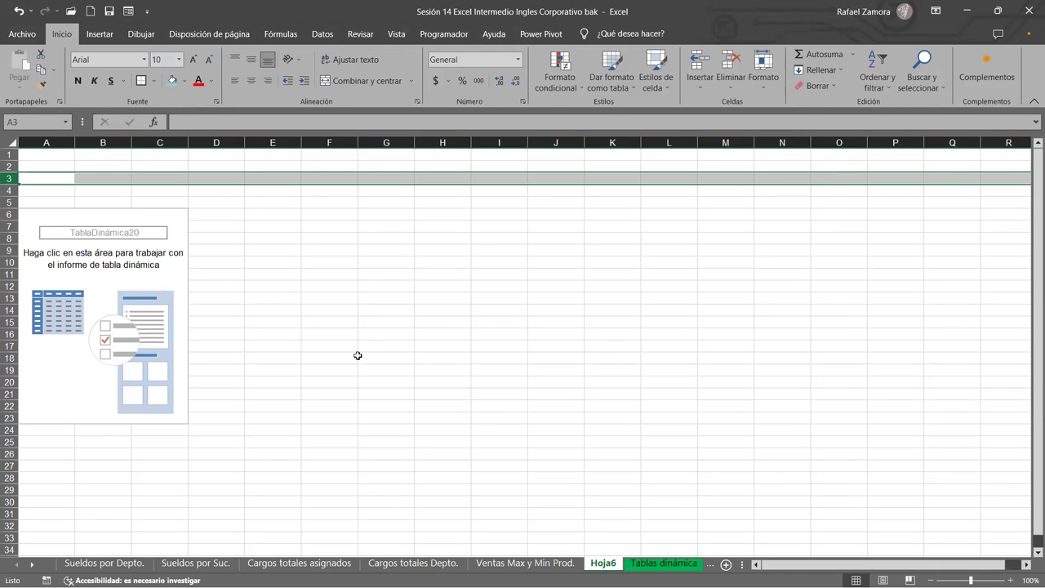
- Copy the title banner from Ventas Max y Min Prod. into A1 of Hoja6
left_click(510, 560)
left_click(49, 166)
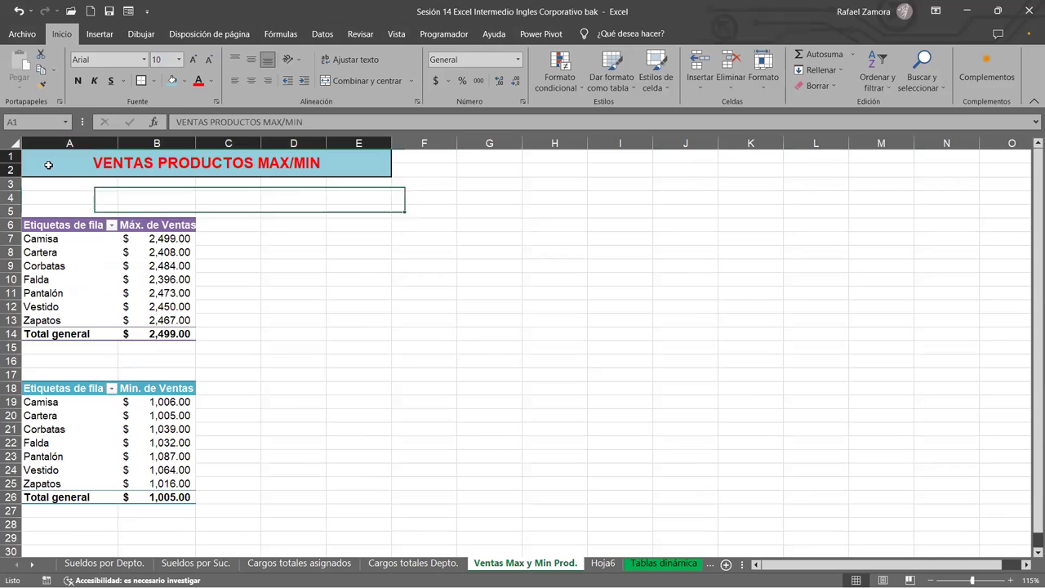
key("ctrl+c")
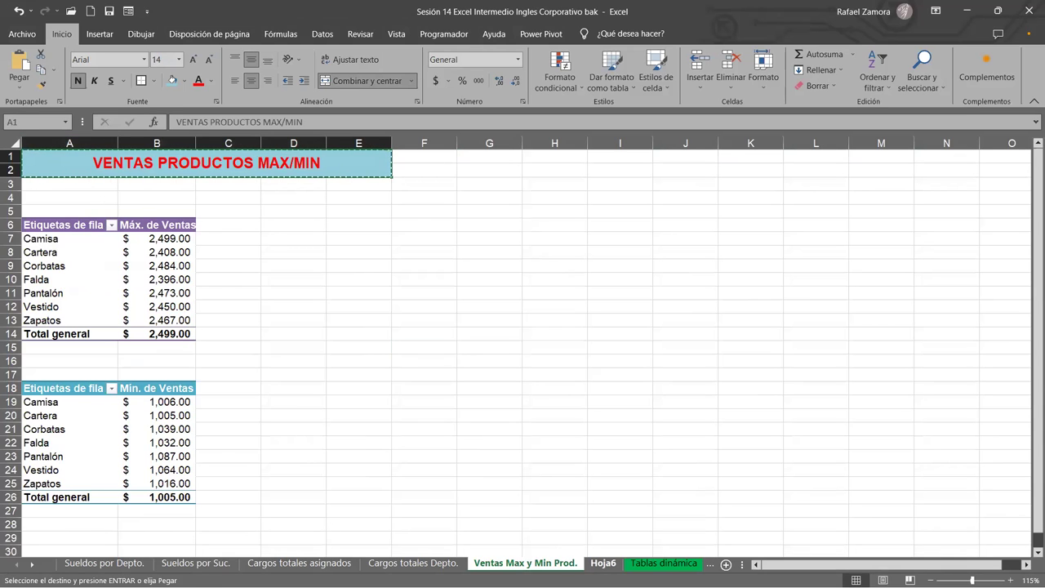
left_click(602, 564)
left_click(51, 155)
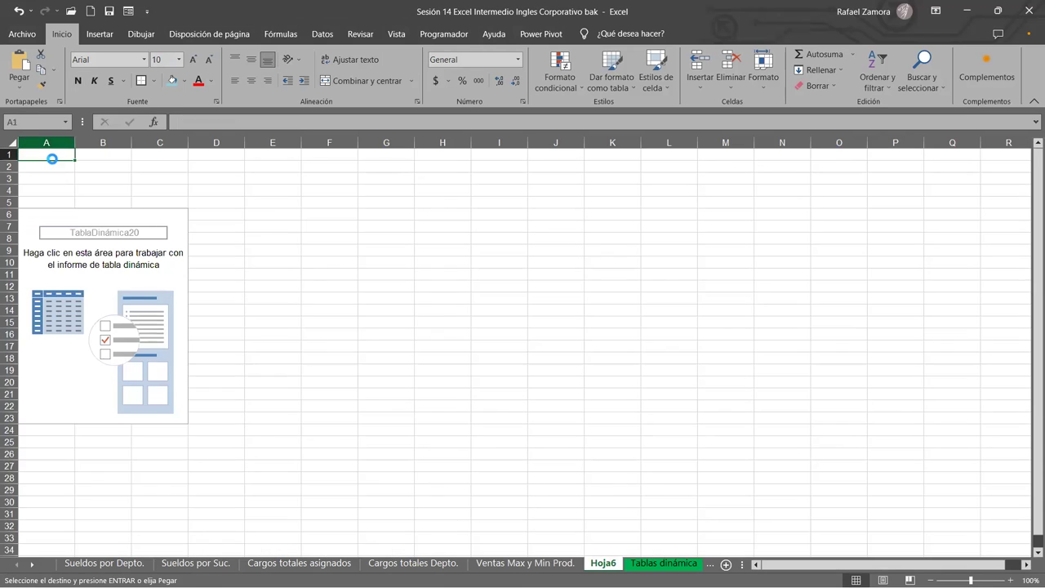
key("ctrl+v")
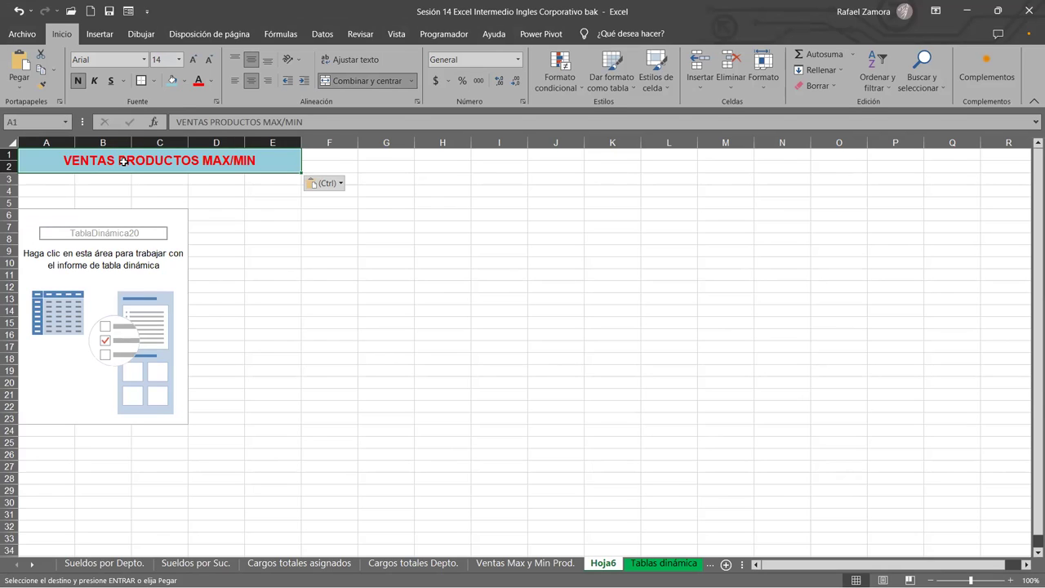
- Retitle the pasted banner DIFERENCIA VENTAS MES ANTERIOR
type("DIFERENCIA ")
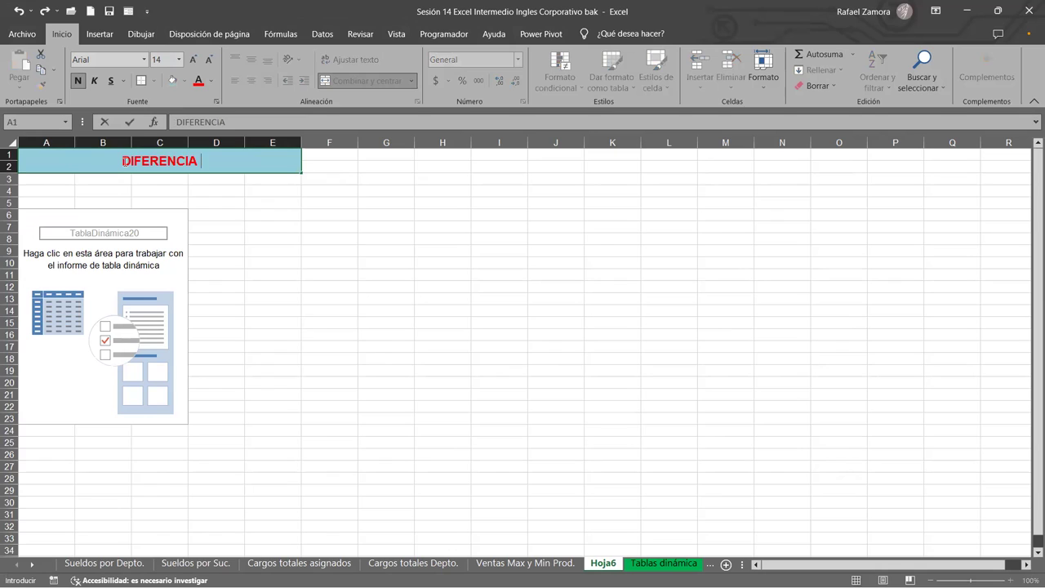
type("VENTAS MES A NTERIOR")
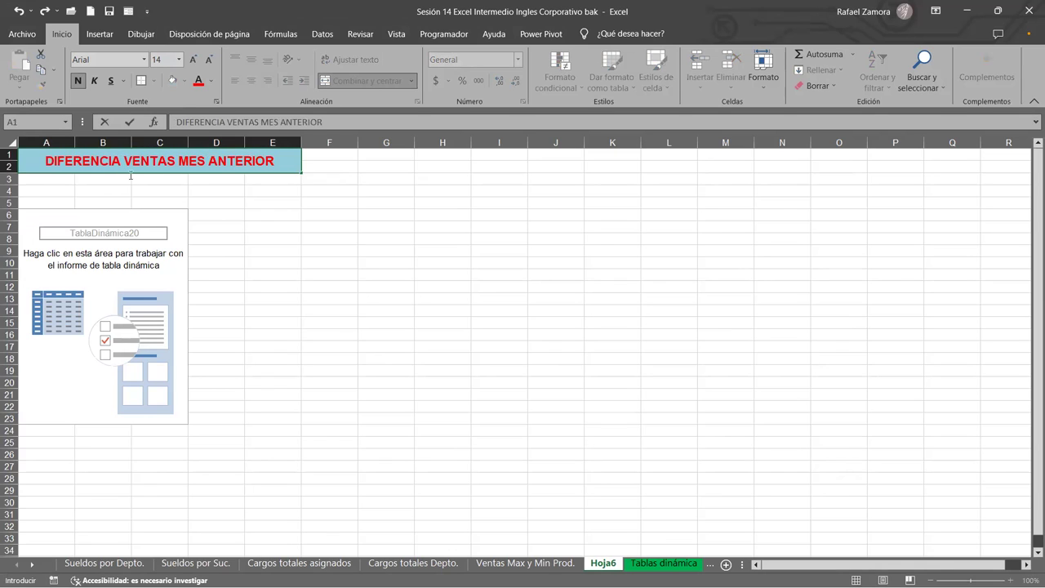
left_click(283, 263)
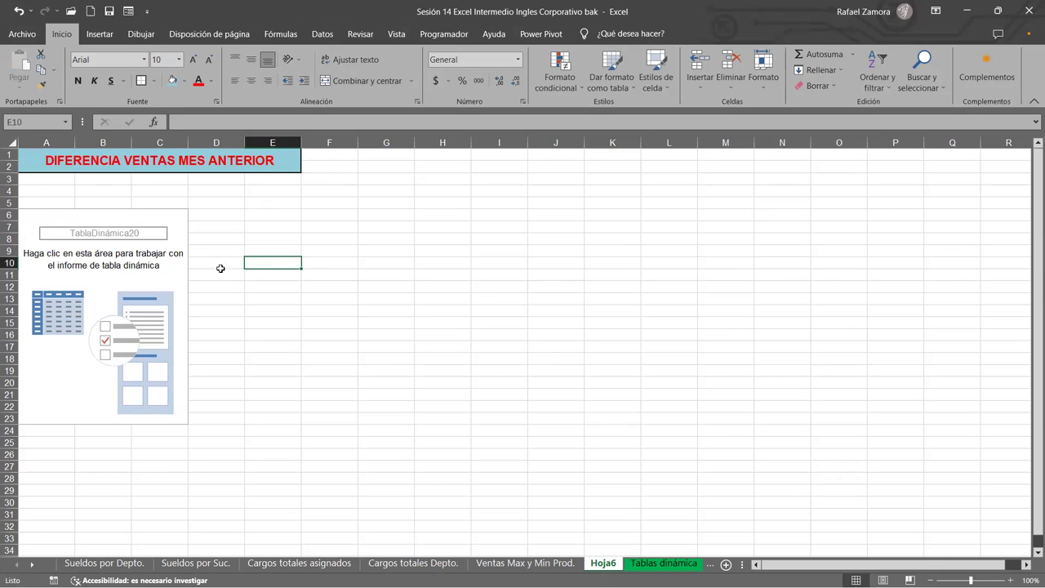
left_click(187, 237)
- Put Sucursal in Filas, Mes in Columnas and summed Ventas in Valores
left_click(172, 287)
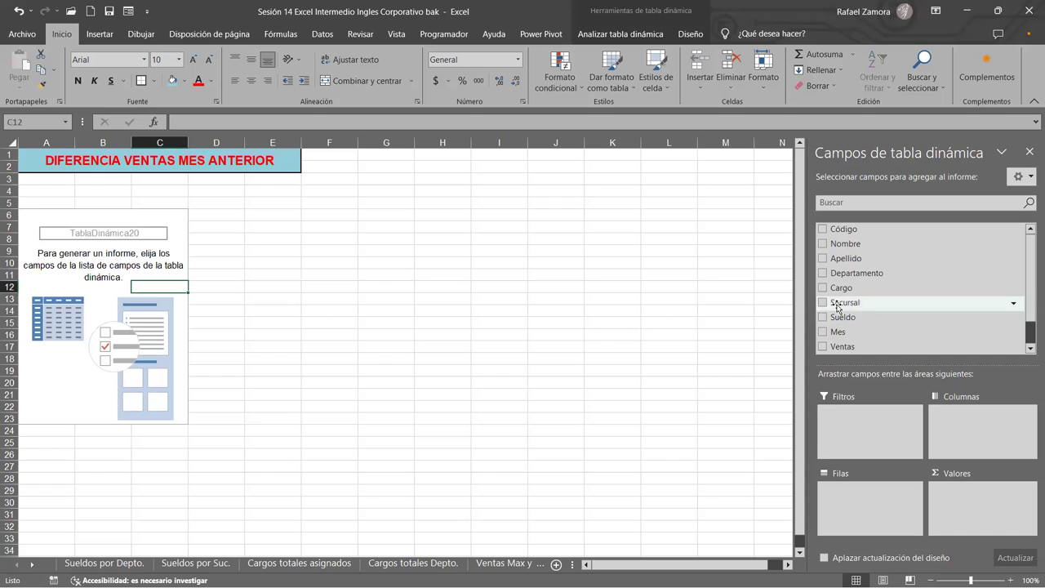
mouse_move(867, 305)
left_mouse_down()
mouse_move(906, 428)
mouse_move(869, 490)
left_mouse_up()
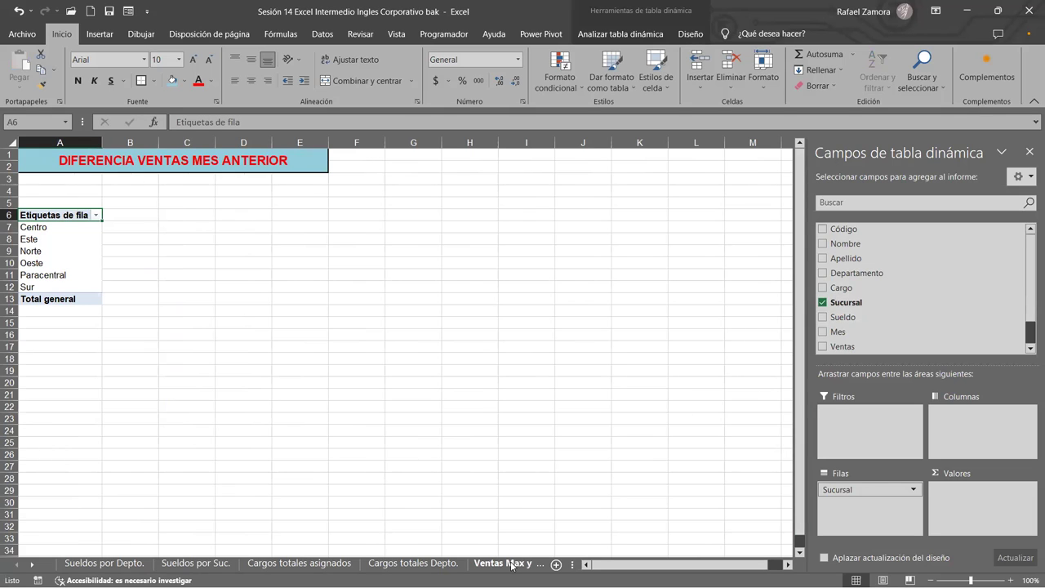
left_click(33, 564)
left_click(33, 564)
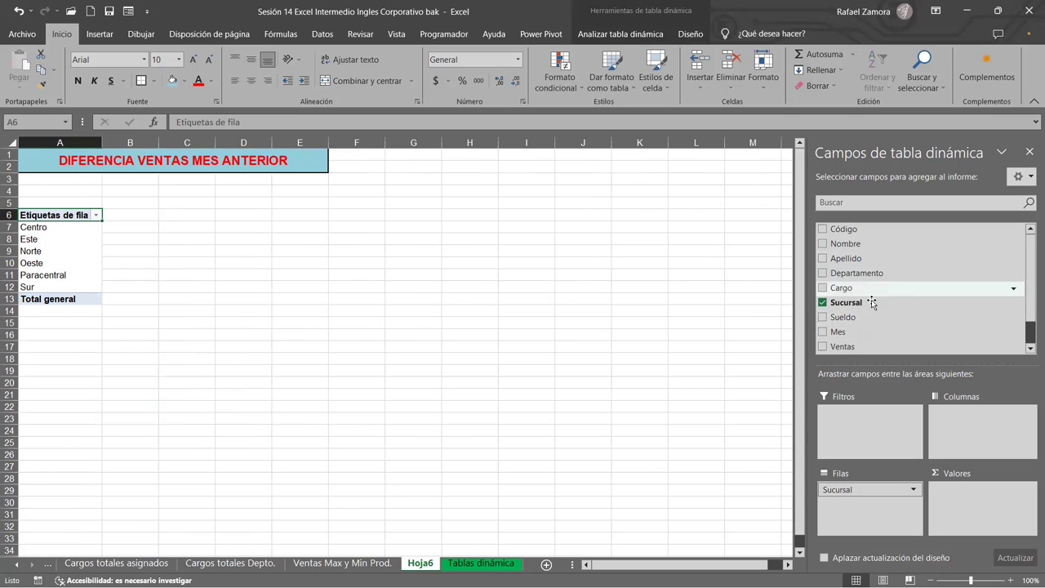
left_click_drag(861, 333, 989, 439)
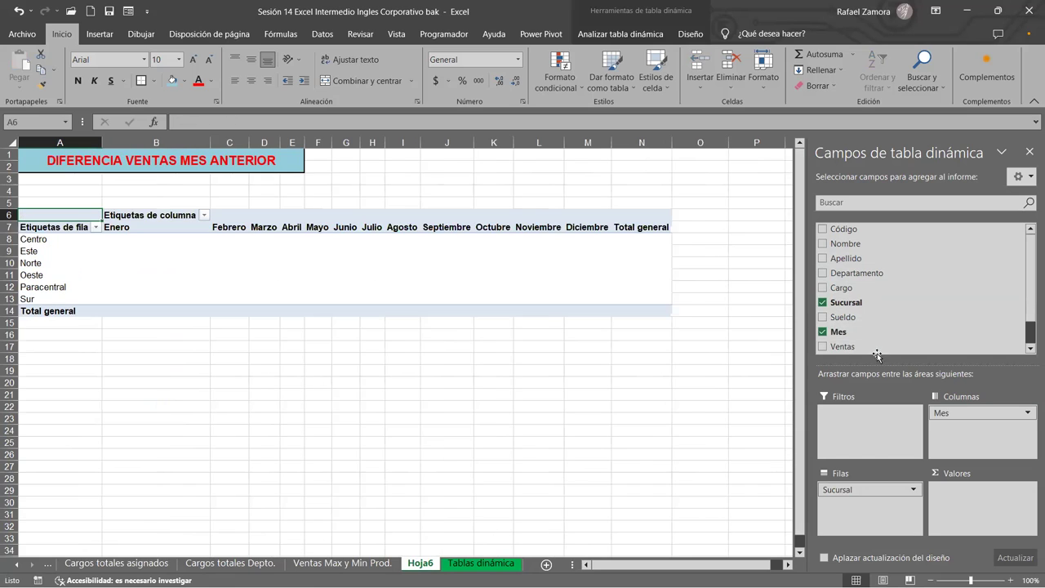
left_click_drag(861, 348, 996, 500)
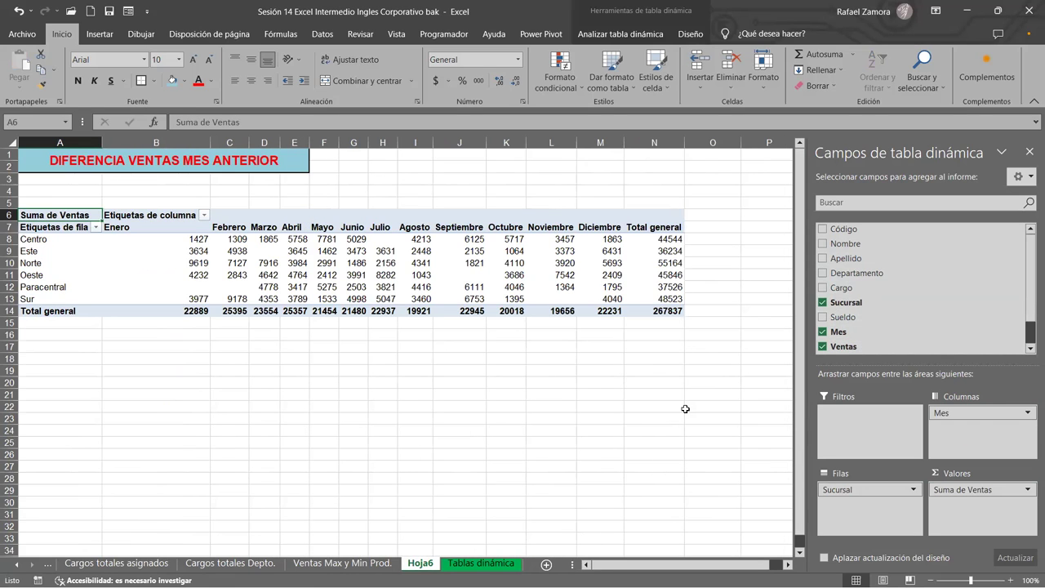
- Apply a dark-header medium pivot style to the branch-by-month table
left_click(656, 288)
left_click(689, 33)
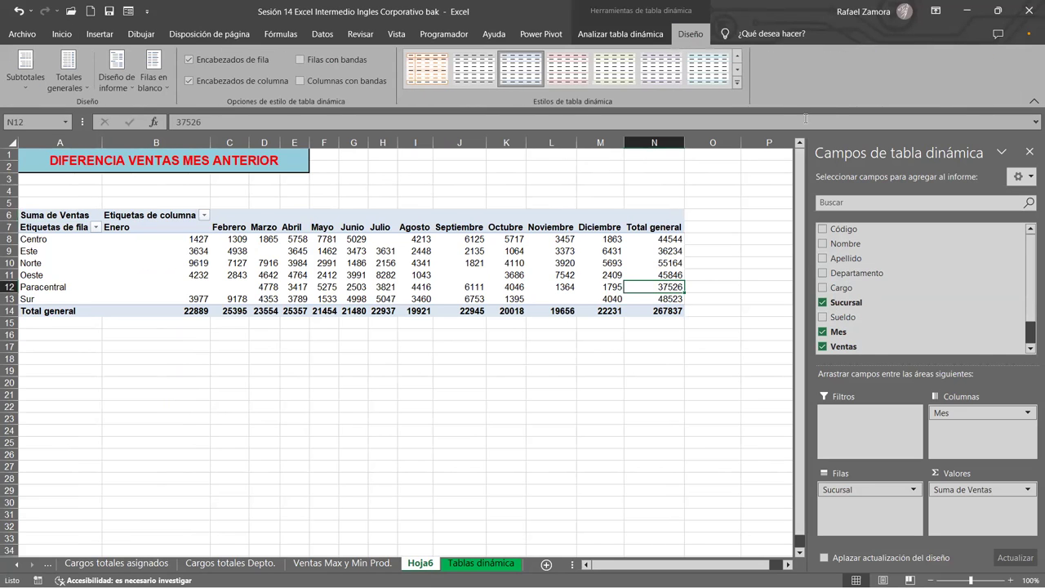
left_click(736, 83)
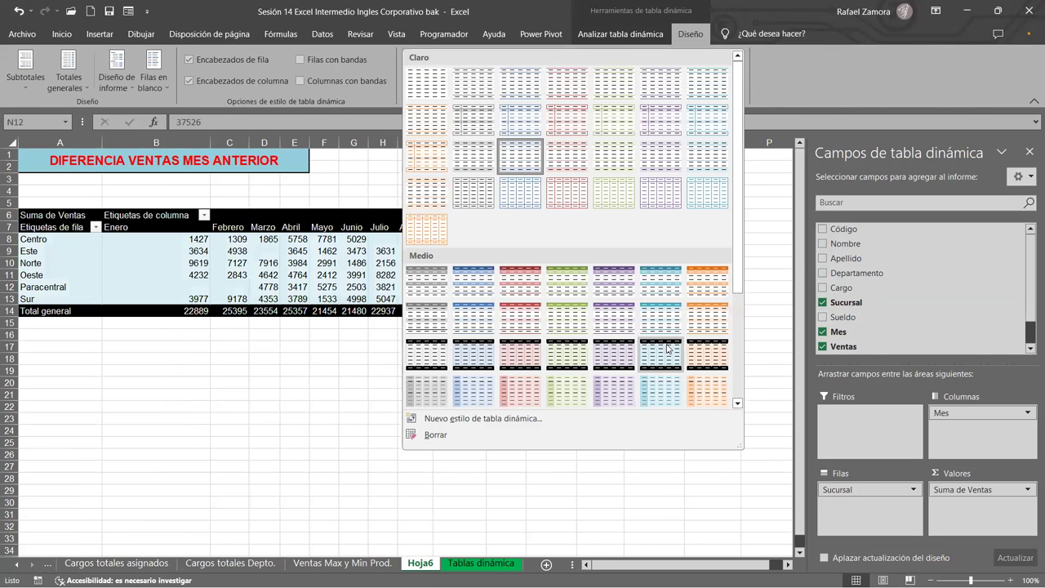
left_click(667, 350)
left_click(414, 478)
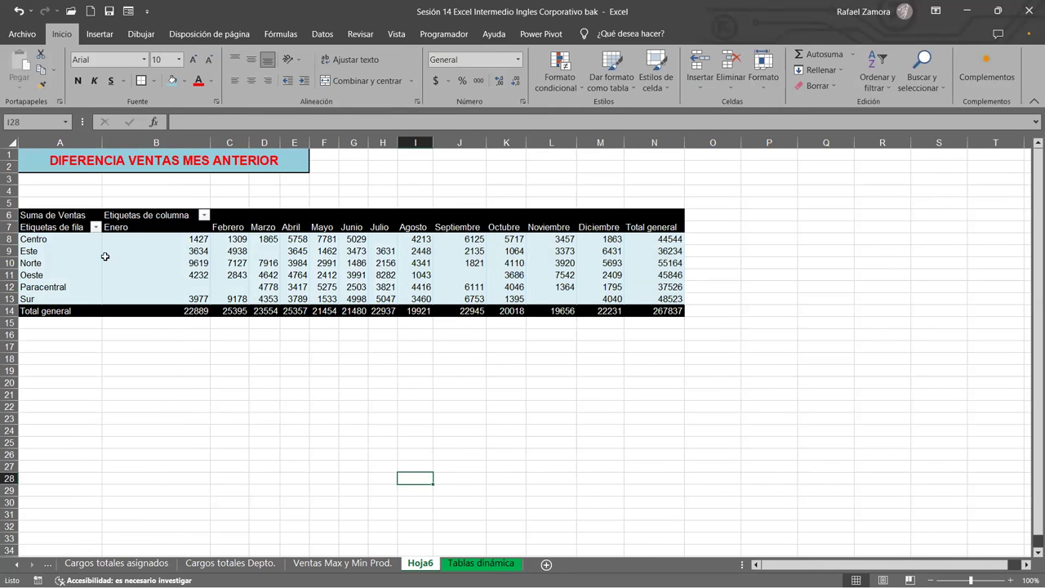
left_click(69, 255)
- Select Oeste's June value (3991) to reopen the pivot's field list
left_click(352, 275)
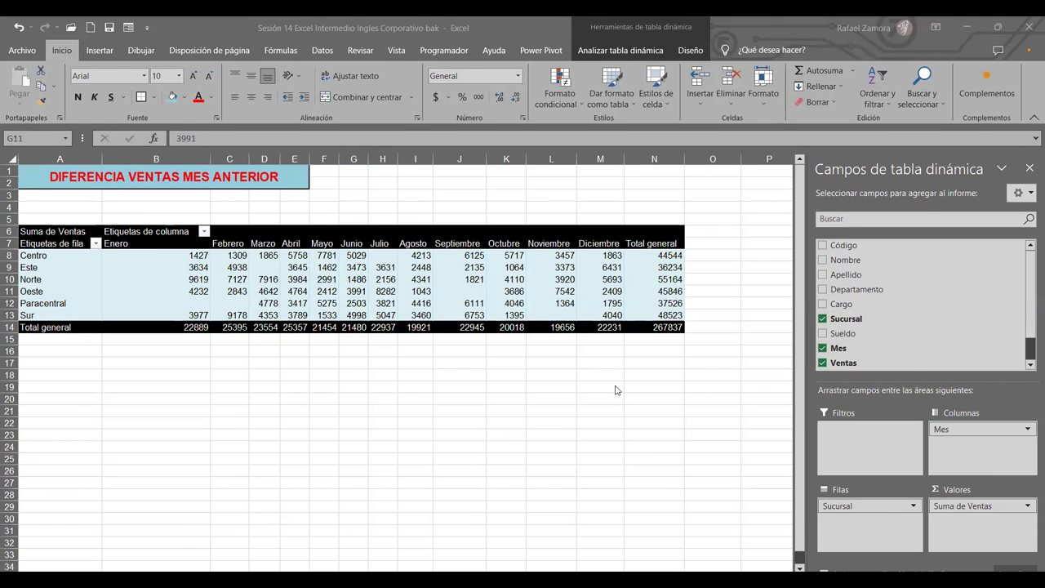
scroll(617, 390, "up", 1)
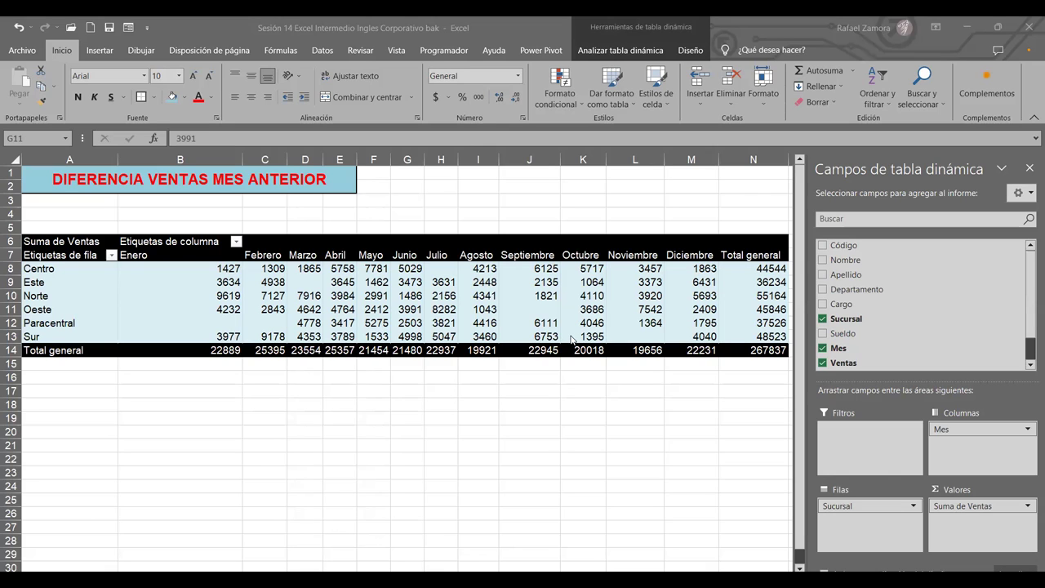
- Drag Ventas into Valores again to add Suma de Ventas2 beside each month, then scroll to review
left_click(840, 364)
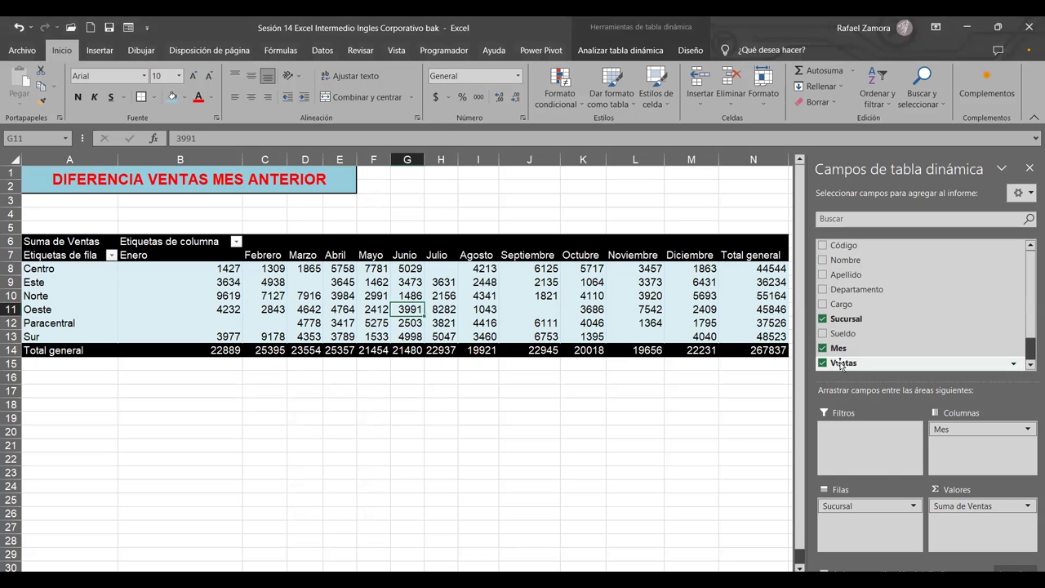
left_click_drag(840, 363, 976, 529)
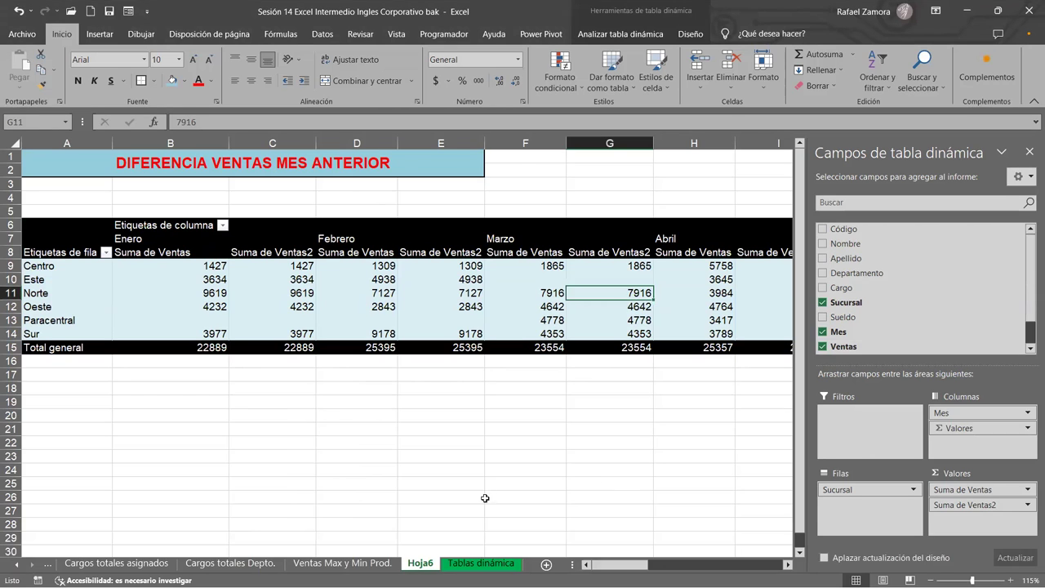
left_click(577, 471)
left_click_drag(864, 564, 1026, 563)
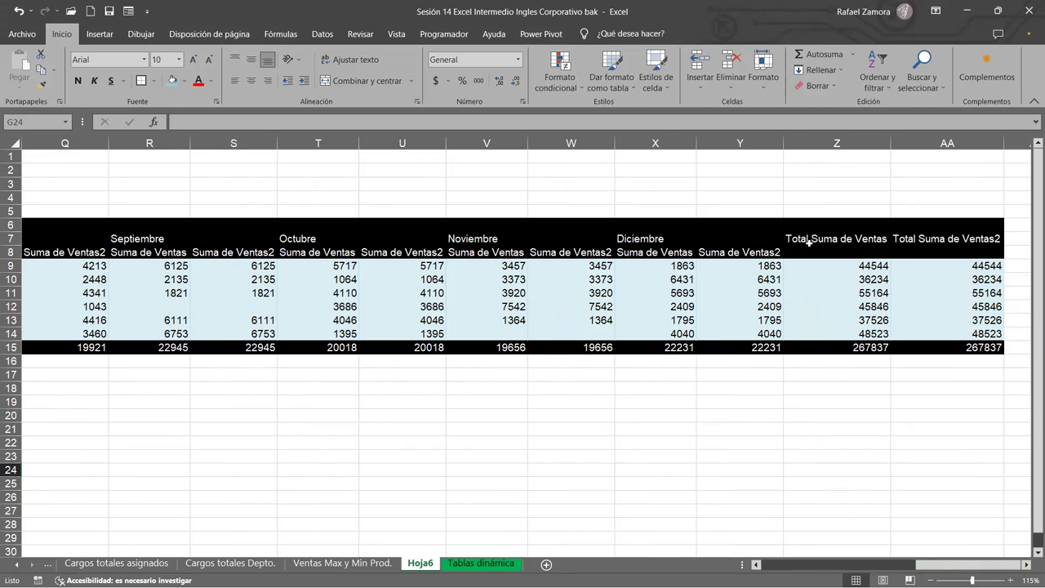
left_click_drag(968, 564, 813, 564)
left_click(447, 266)
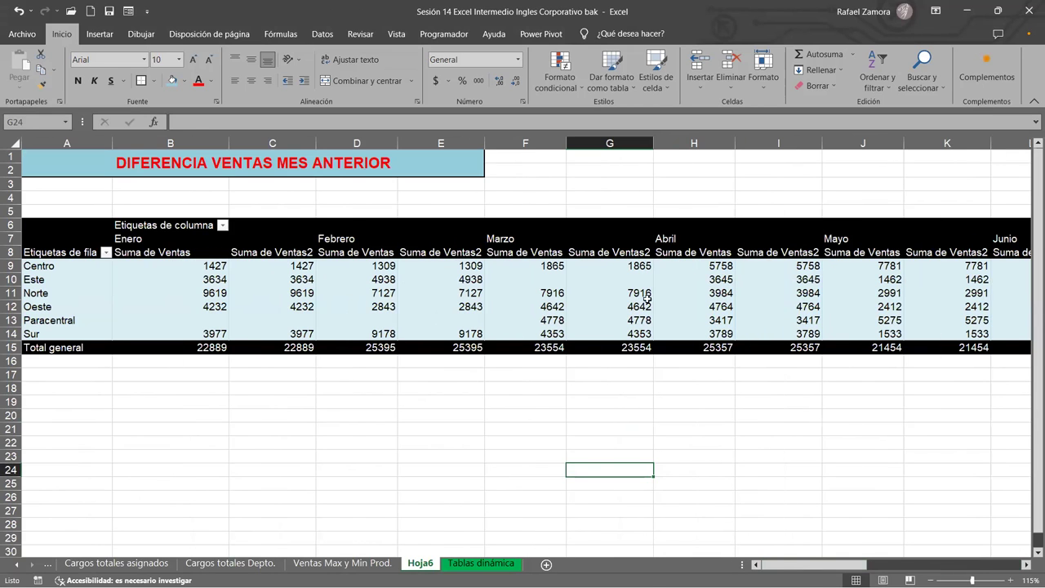
left_click(203, 457)
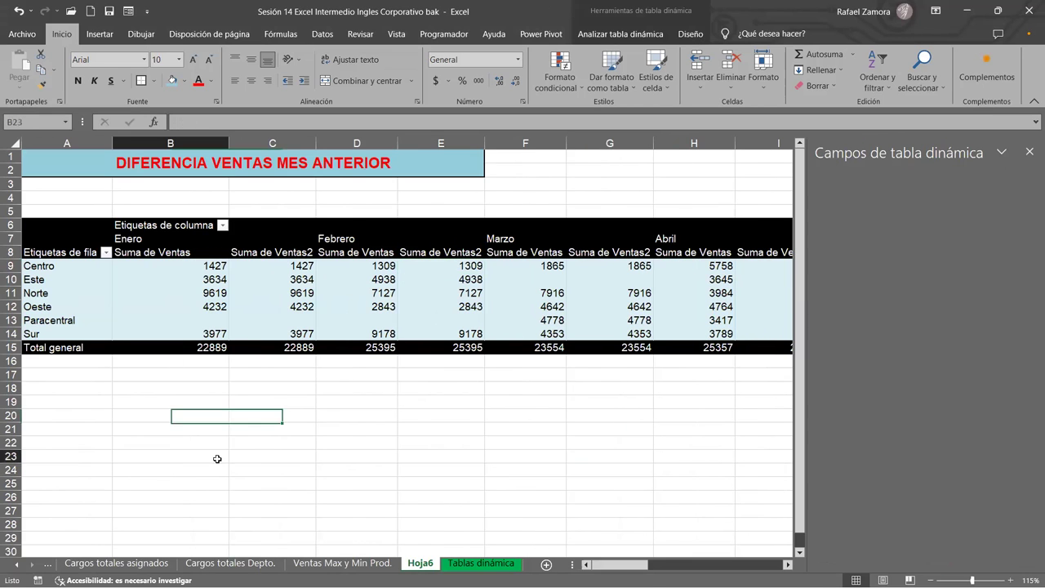
- Give all Suma de Ventas columns the Contabilidad accounting number format
left_click(204, 266)
right_click(204, 266)
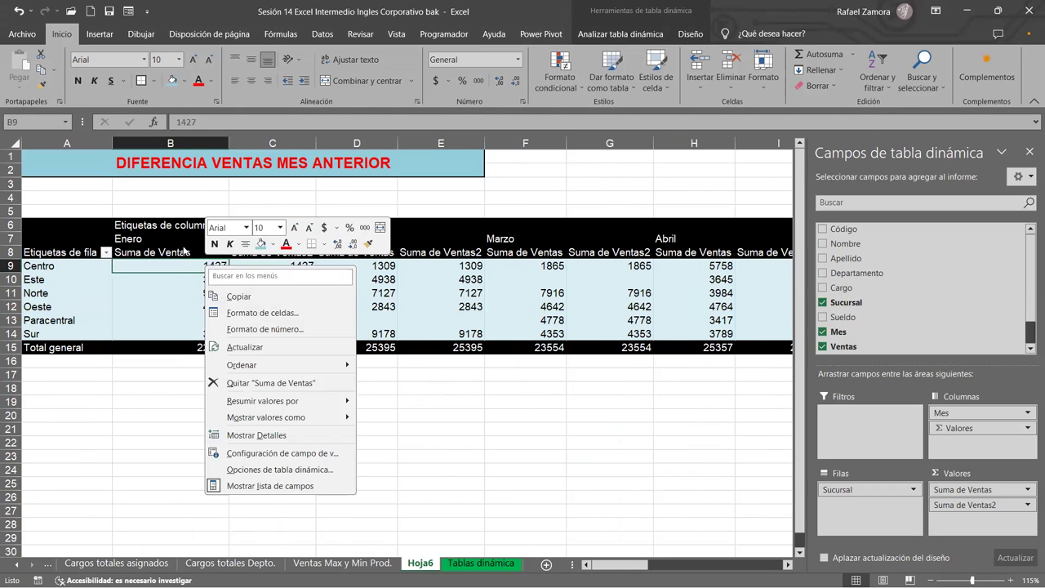
key("Escape")
left_click(181, 245)
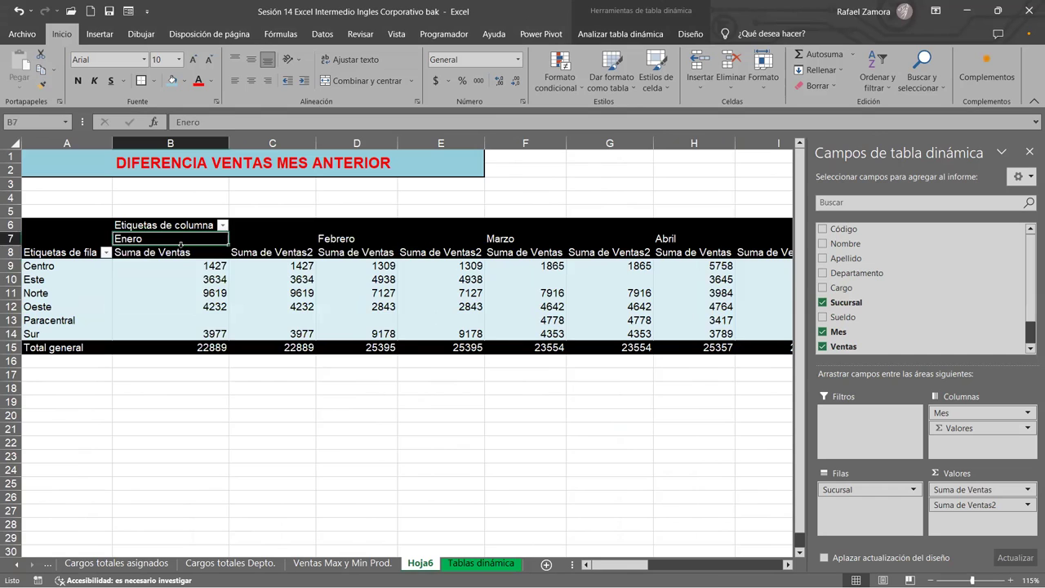
left_click(180, 244)
right_click(181, 247)
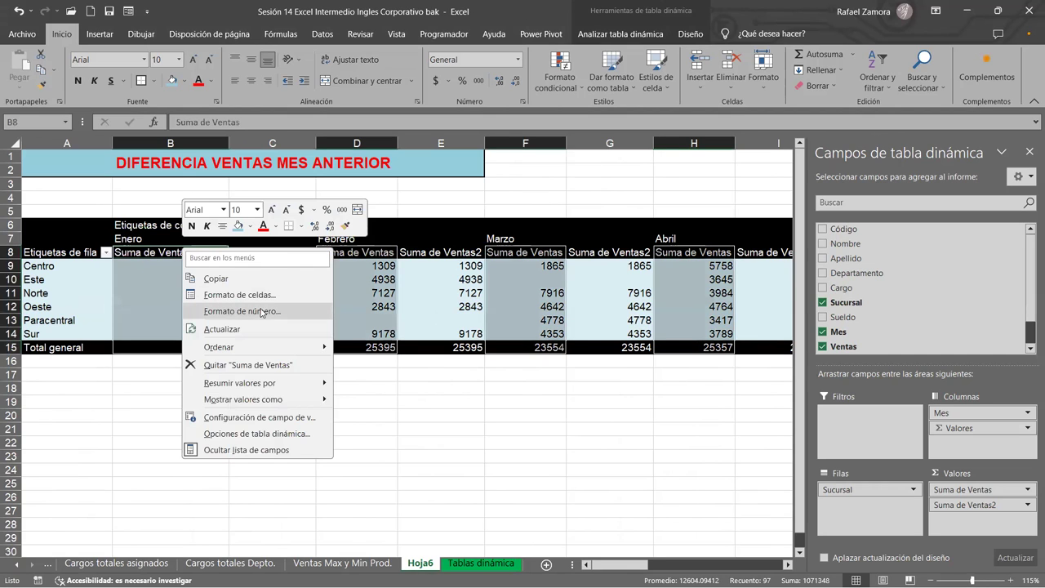
left_click(261, 311)
left_click(124, 221)
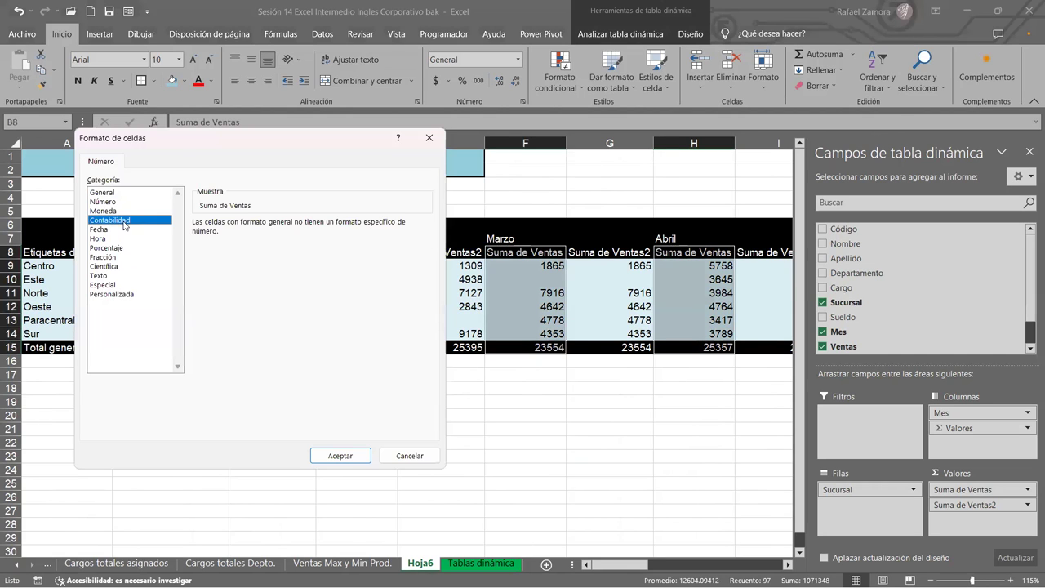
left_click(340, 455)
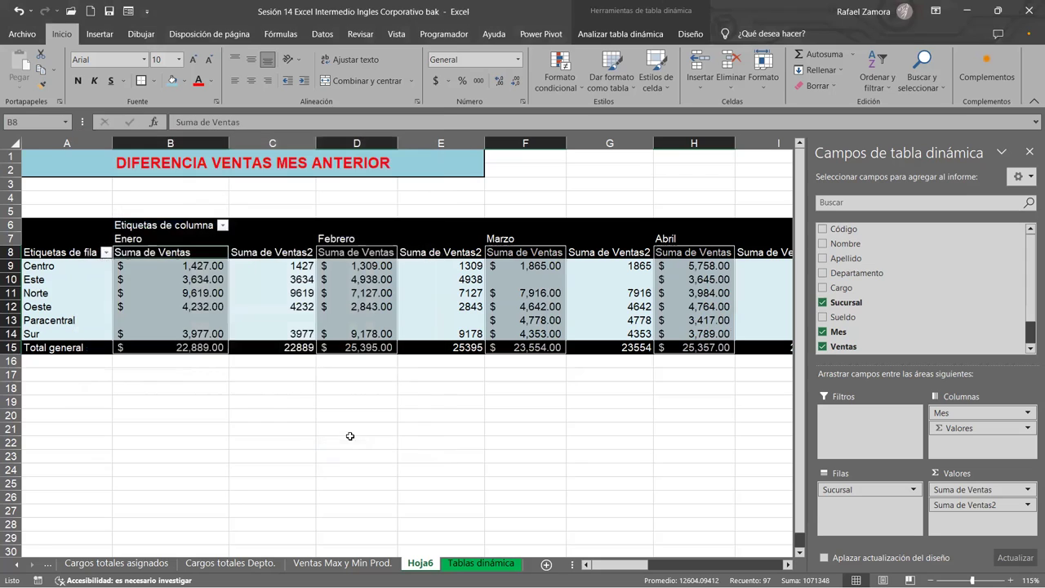
- Fill the Suma de Ventas columns with orange
left_click(186, 82)
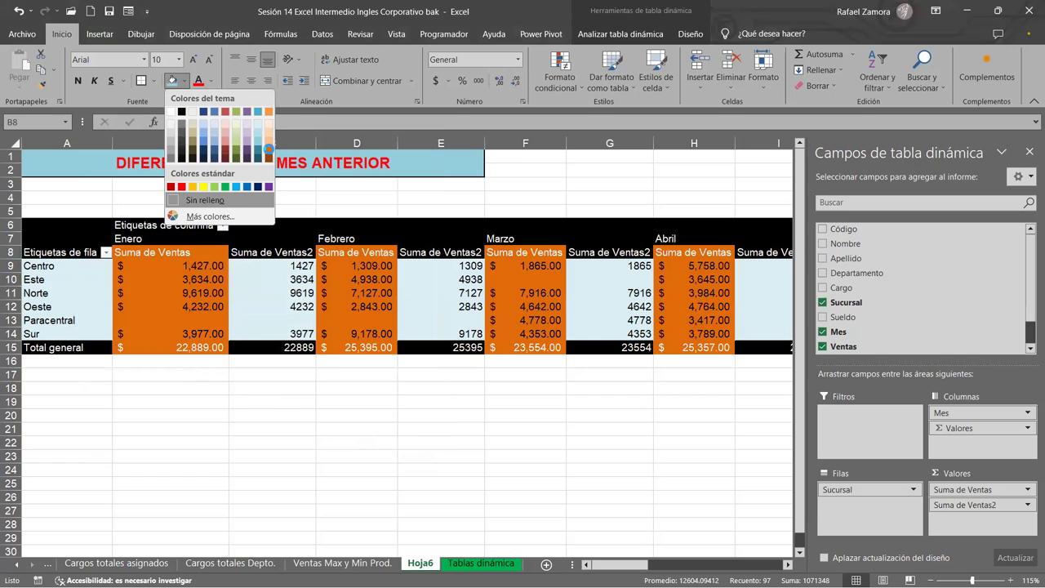
left_click(270, 152)
left_click(397, 427)
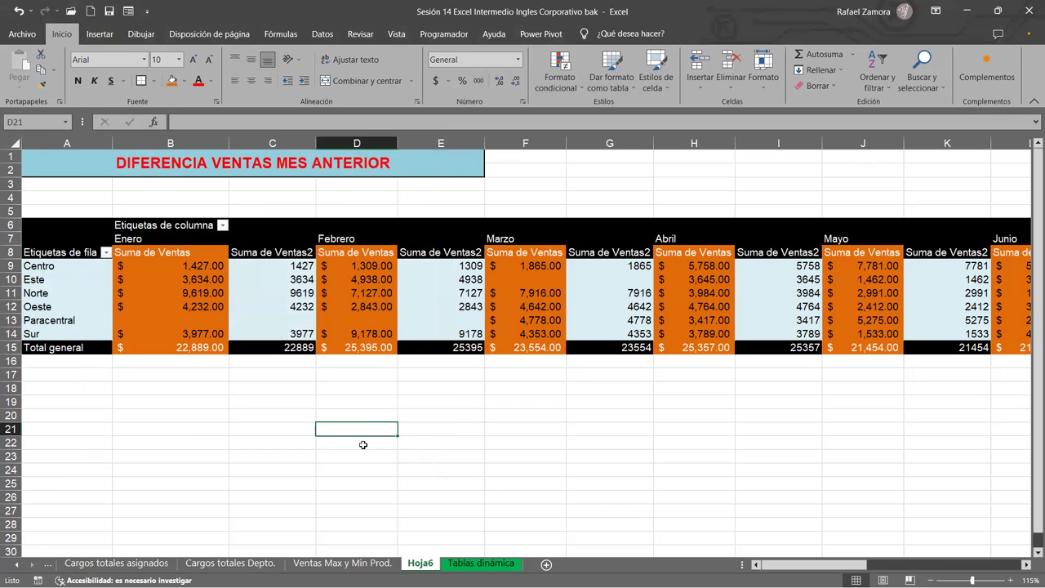
- Select cells in the pivot and open the Suma de Ventas2 dropdown in the Valores area
left_click(537, 307)
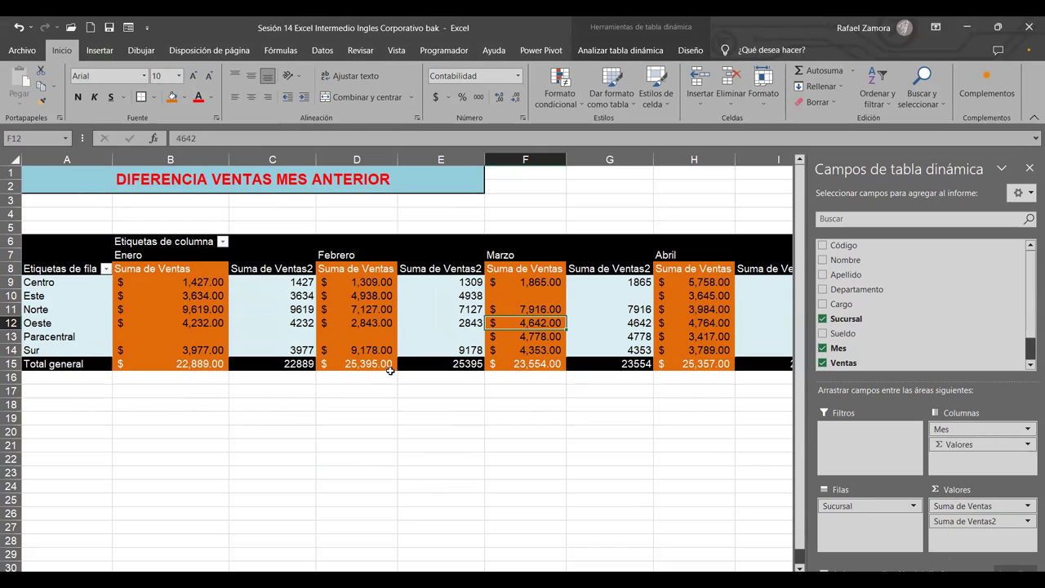
left_click(279, 298)
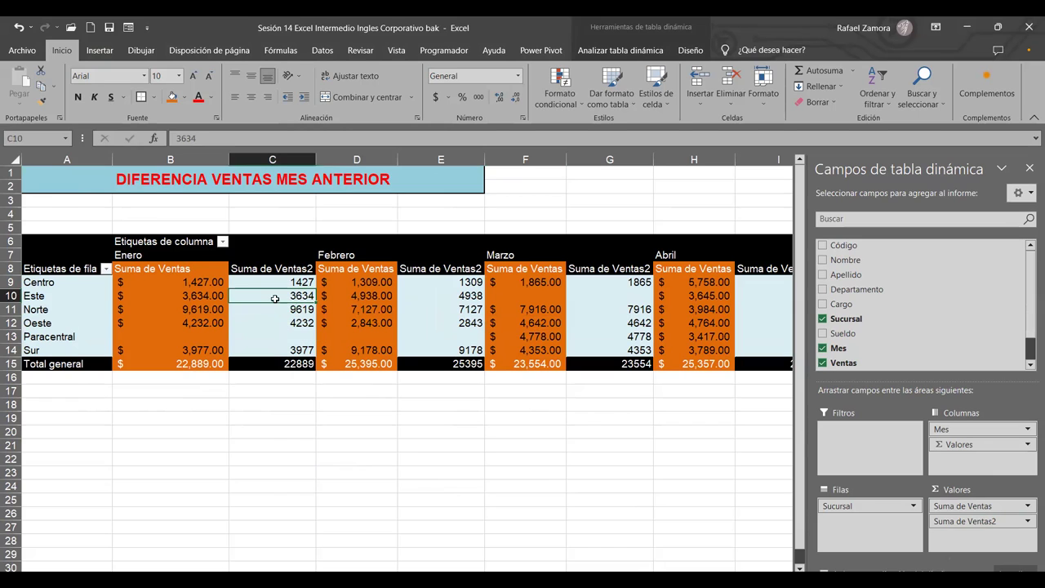
left_click(450, 335)
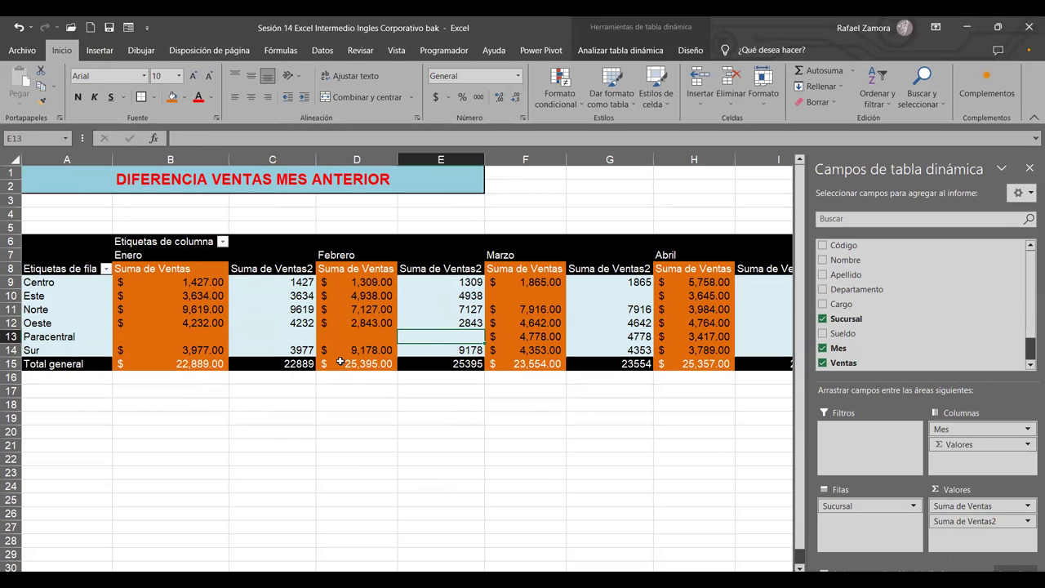
mouse_move(462, 325)
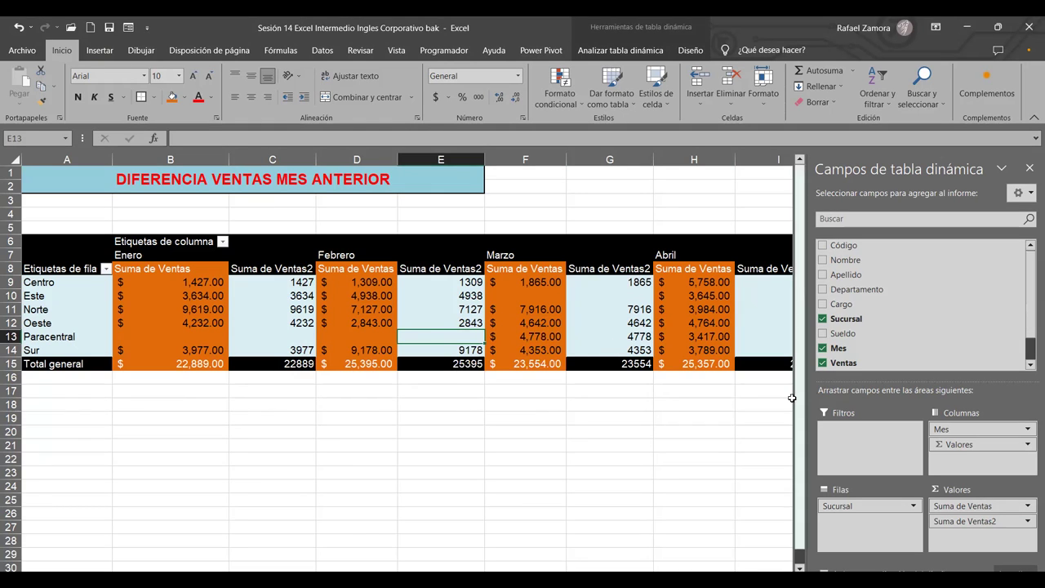
left_click(988, 521)
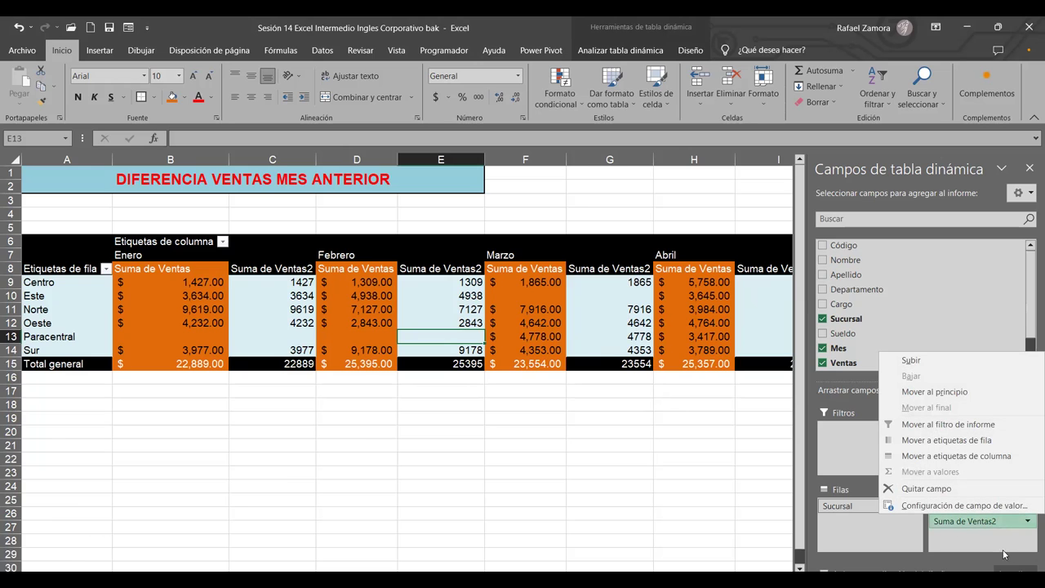
- Open Configuración de campo de valor for Suma de Ventas2, keeping Suma as the calculation
left_click(1005, 550)
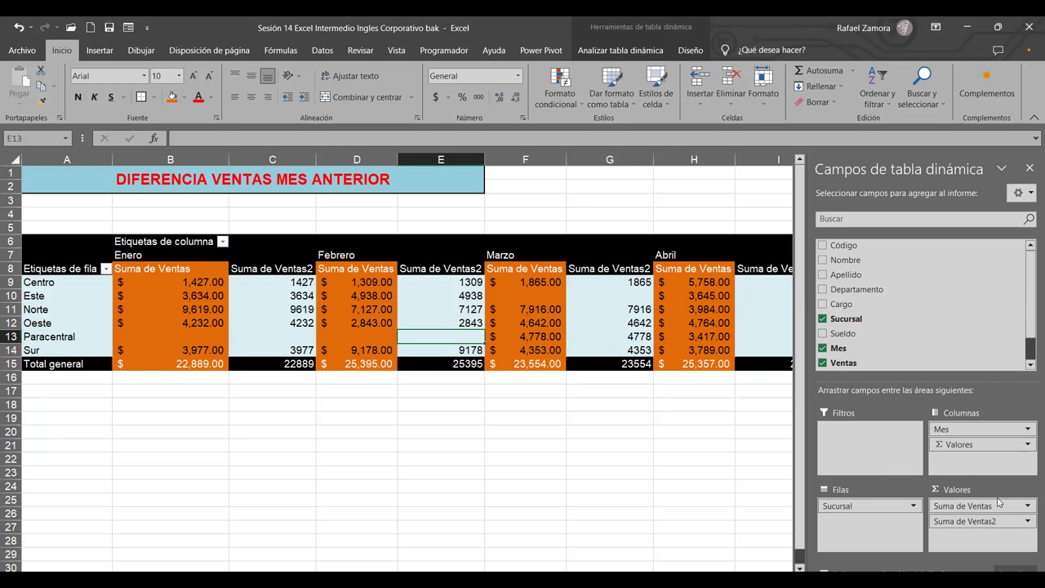
left_click(1027, 522)
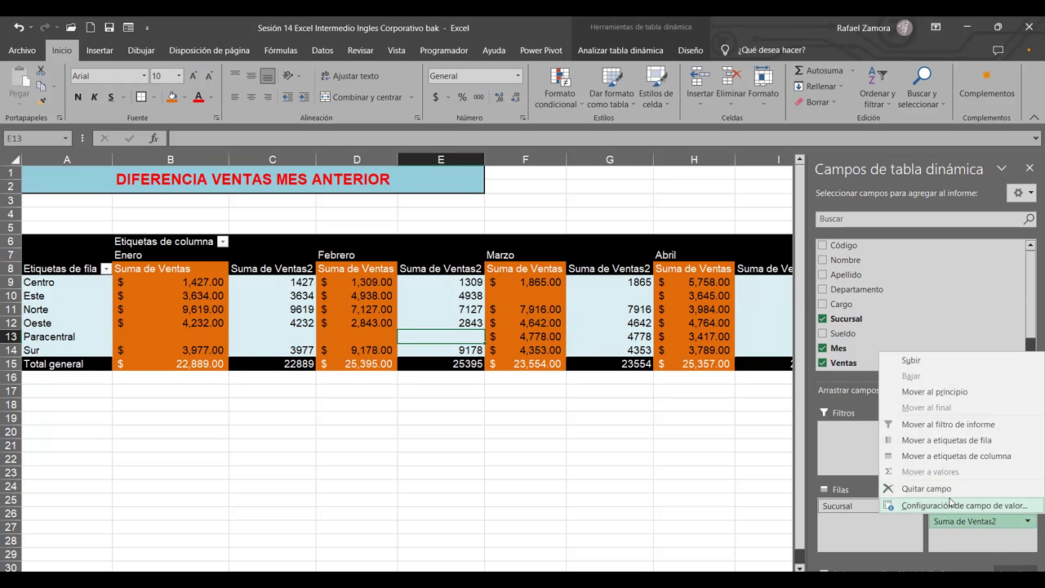
left_click(959, 508)
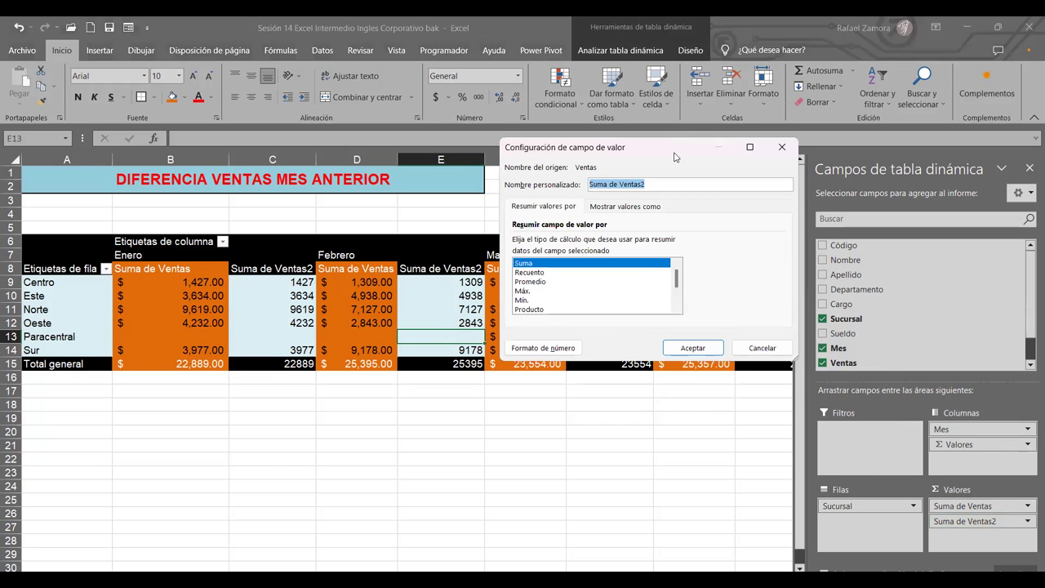
left_click_drag(675, 157, 467, 138)
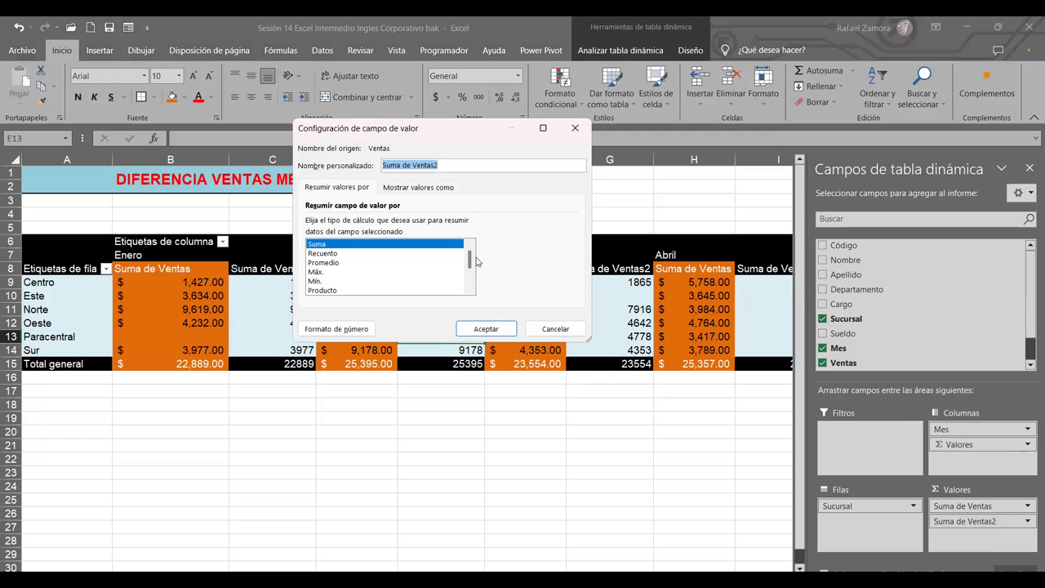
left_click(338, 331)
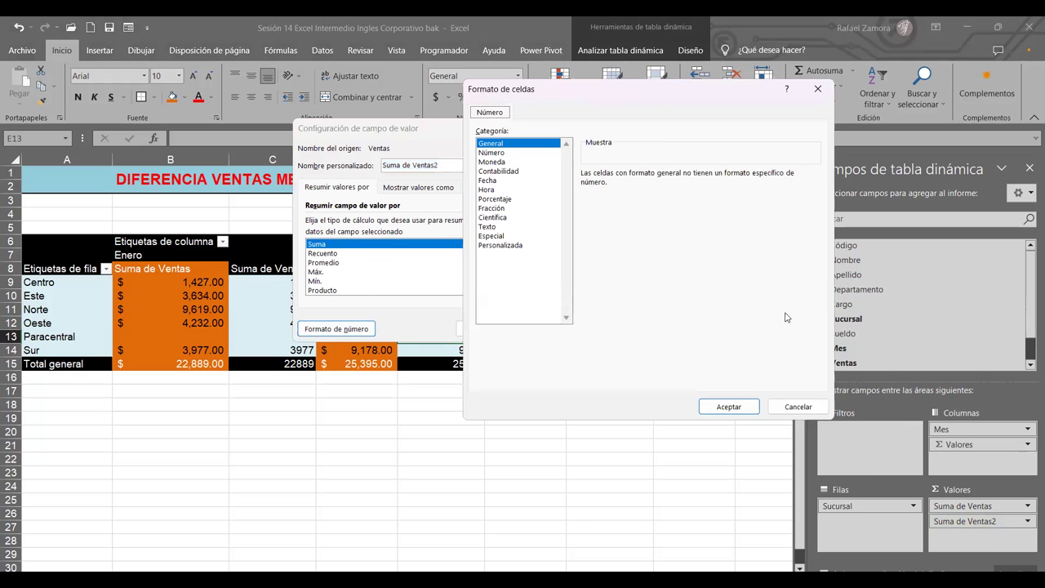
left_click(819, 408)
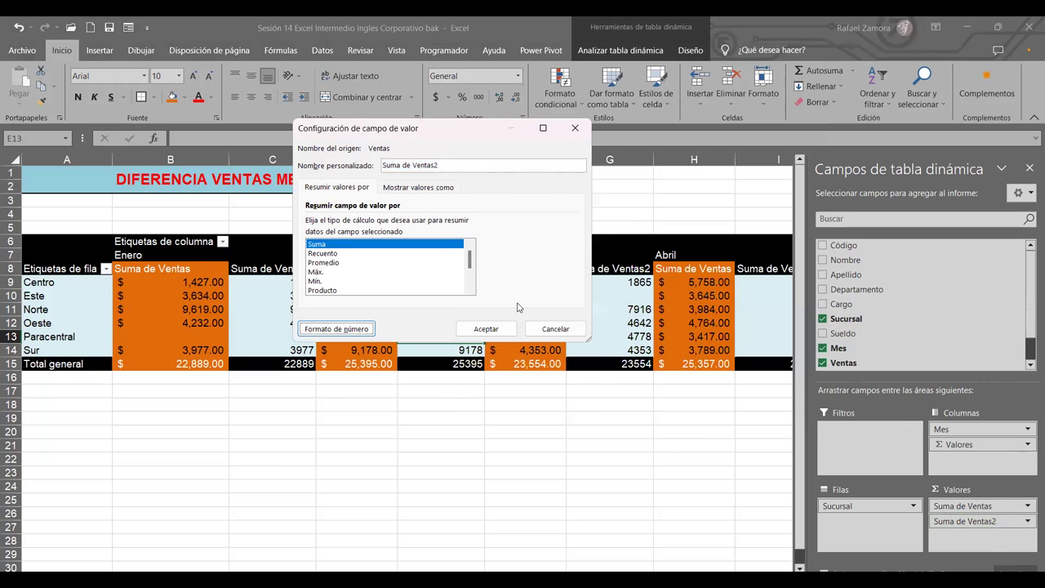
left_click(327, 262)
left_click(335, 270)
left_click(334, 262)
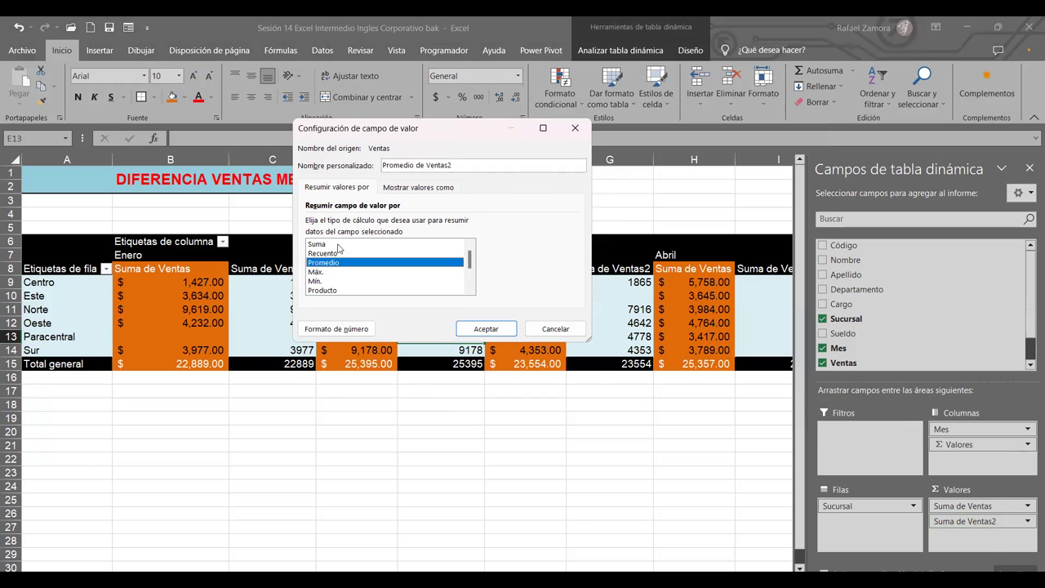
left_click(338, 244)
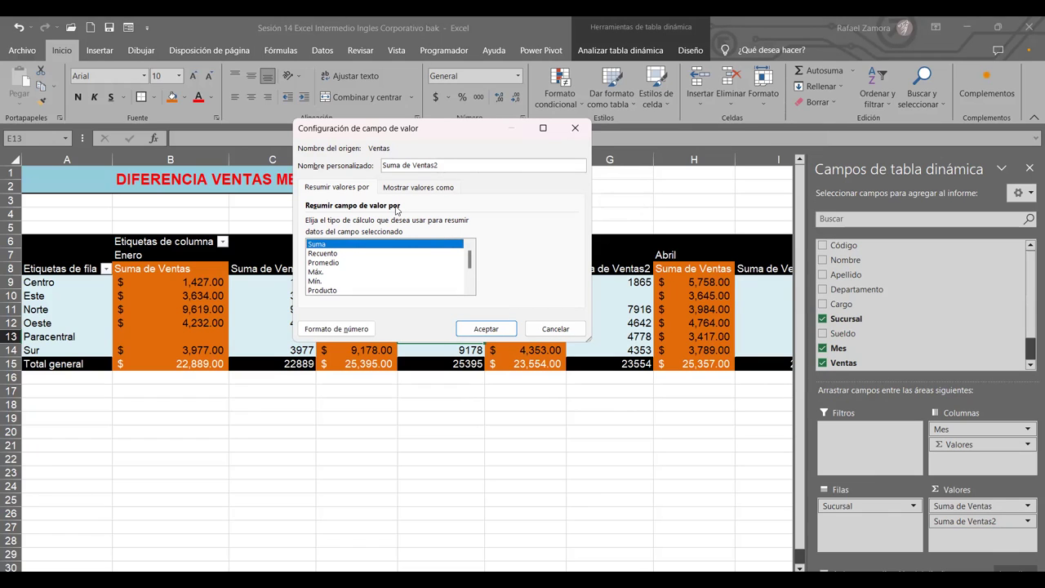
- Show Suma de Ventas2 as Diferencia de, base field Mes, base item (anterior)
left_click(430, 192)
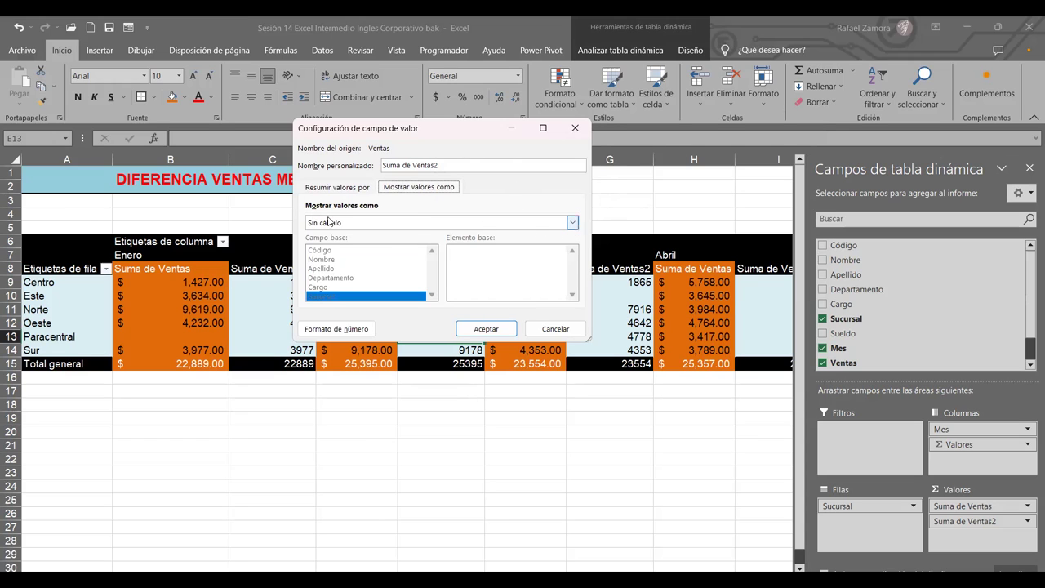
left_click(573, 223)
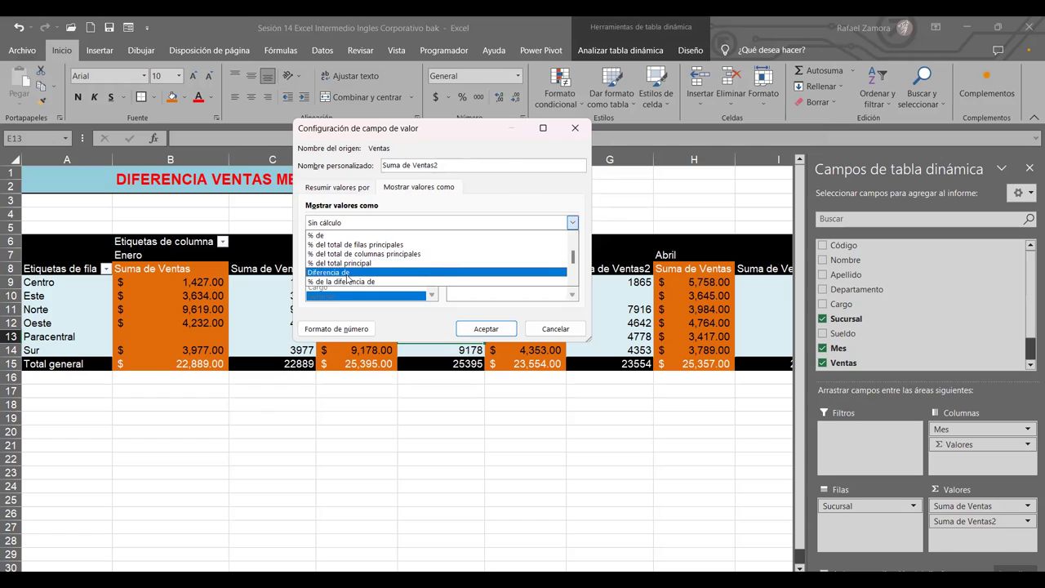
left_click(347, 273)
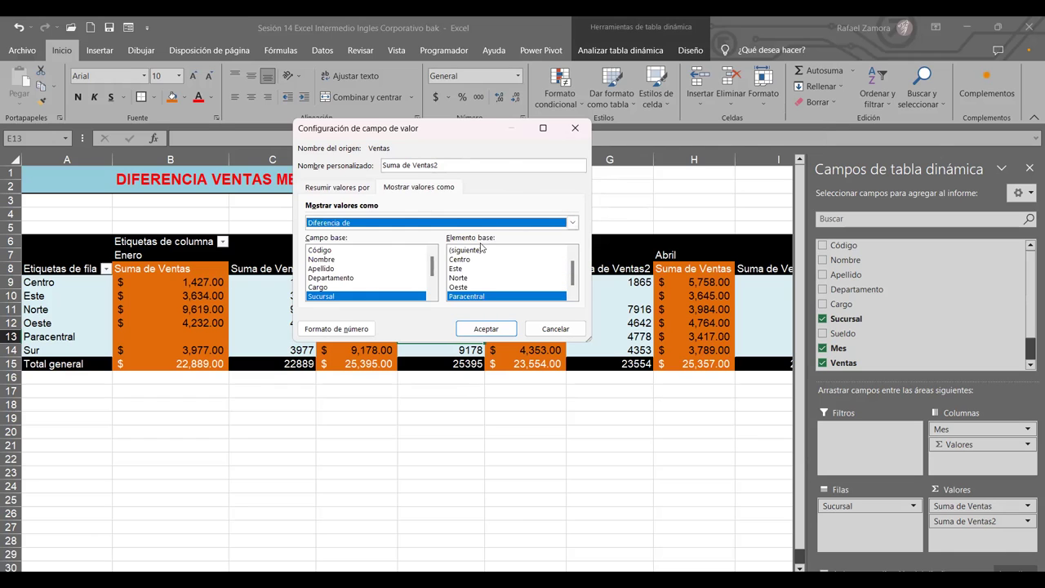
left_click(361, 270)
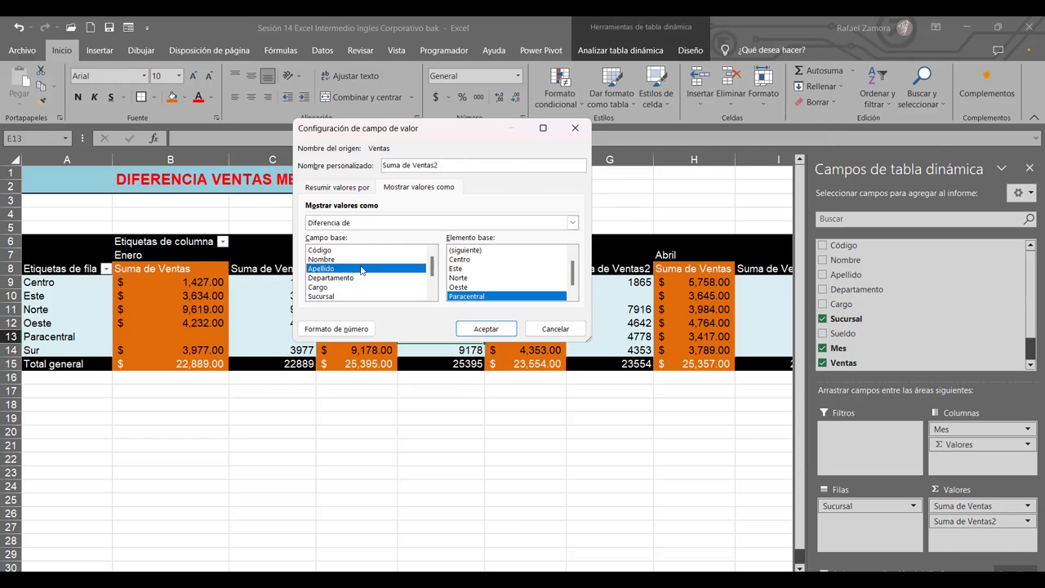
scroll(361, 270, "down", 2)
left_click(333, 279)
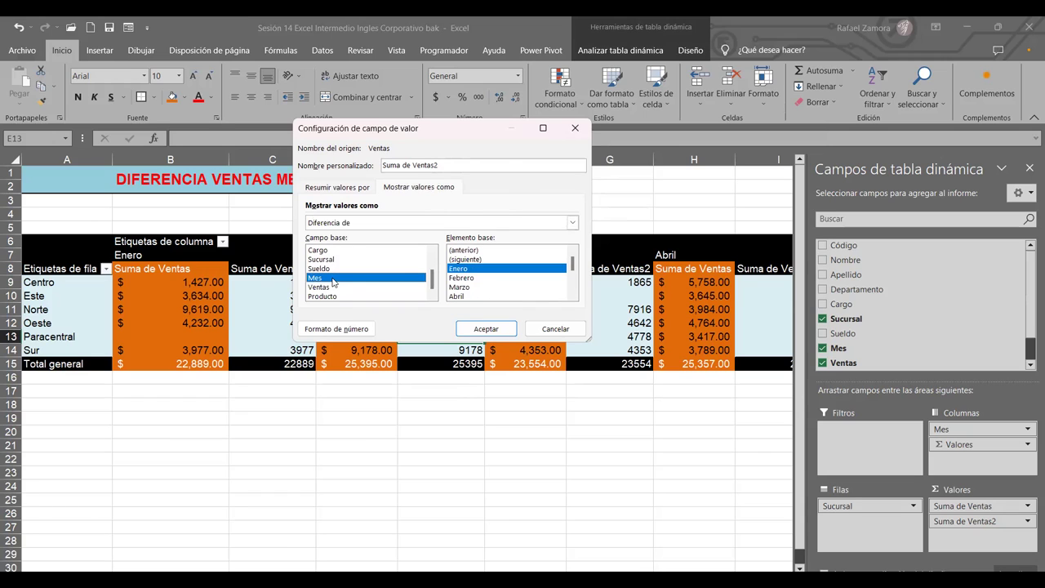
left_click(493, 251)
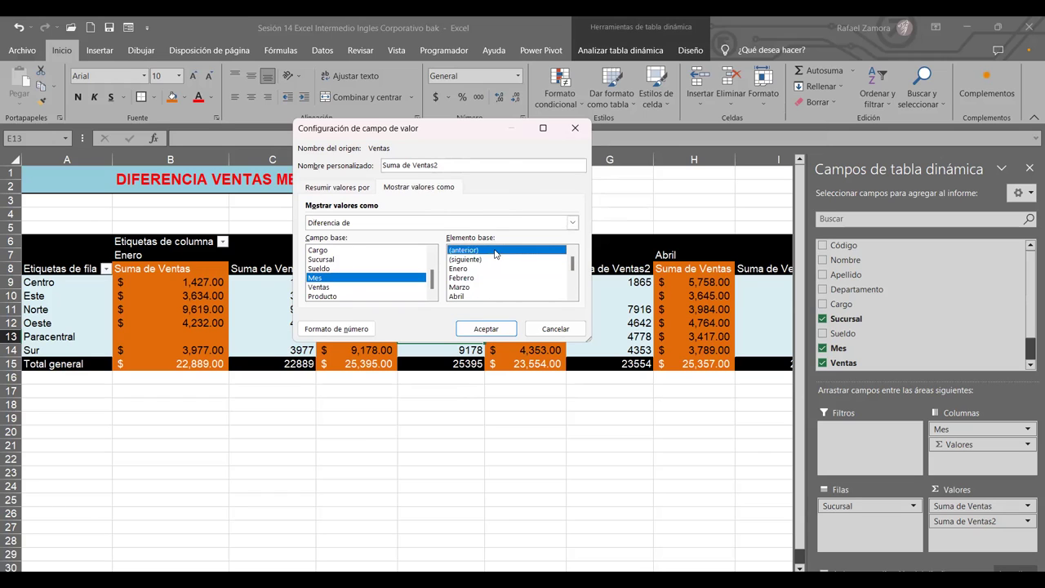
left_click(492, 331)
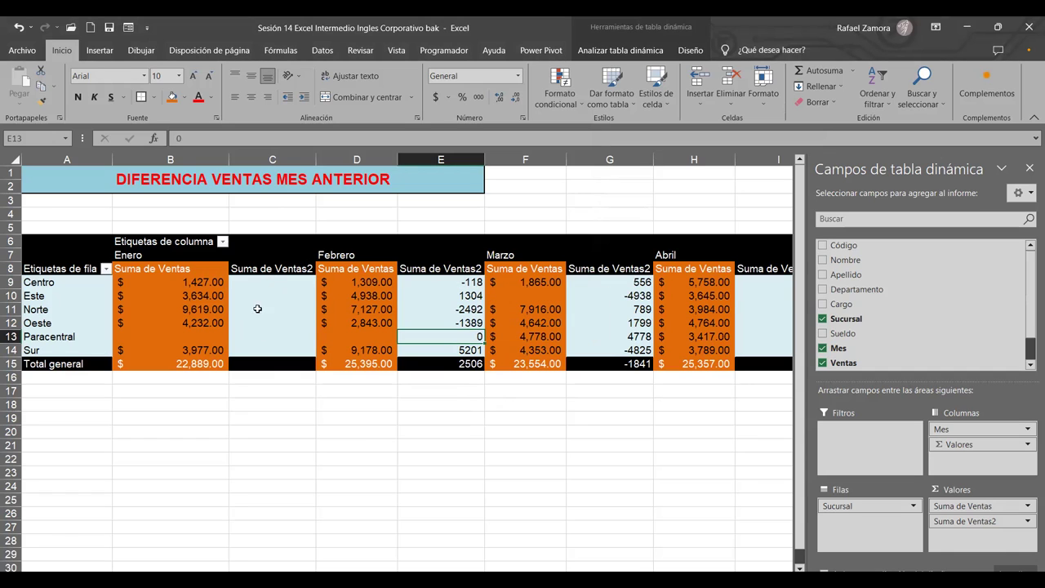
left_click_drag(261, 284, 260, 351)
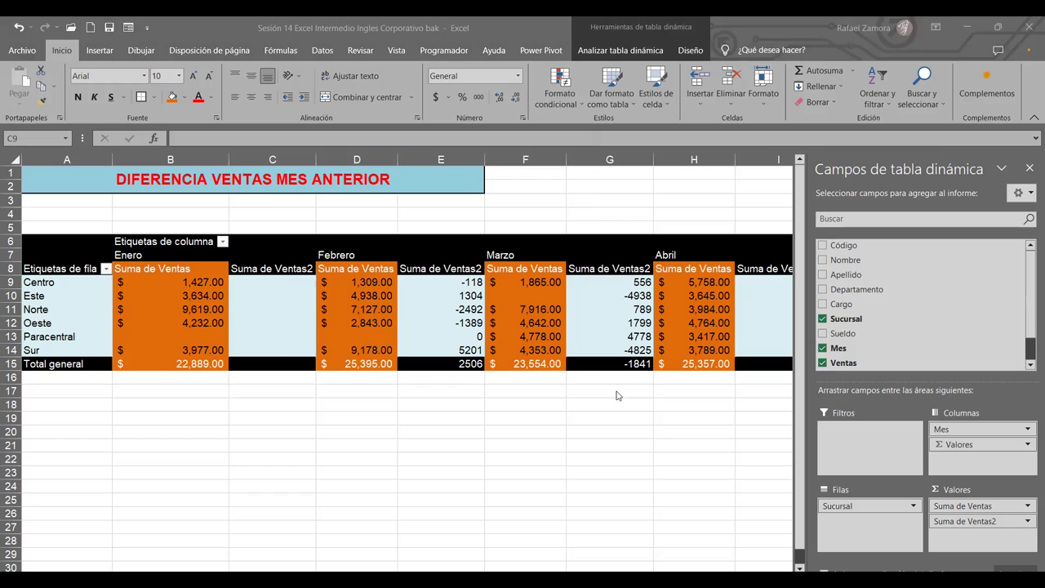
left_click(1025, 523)
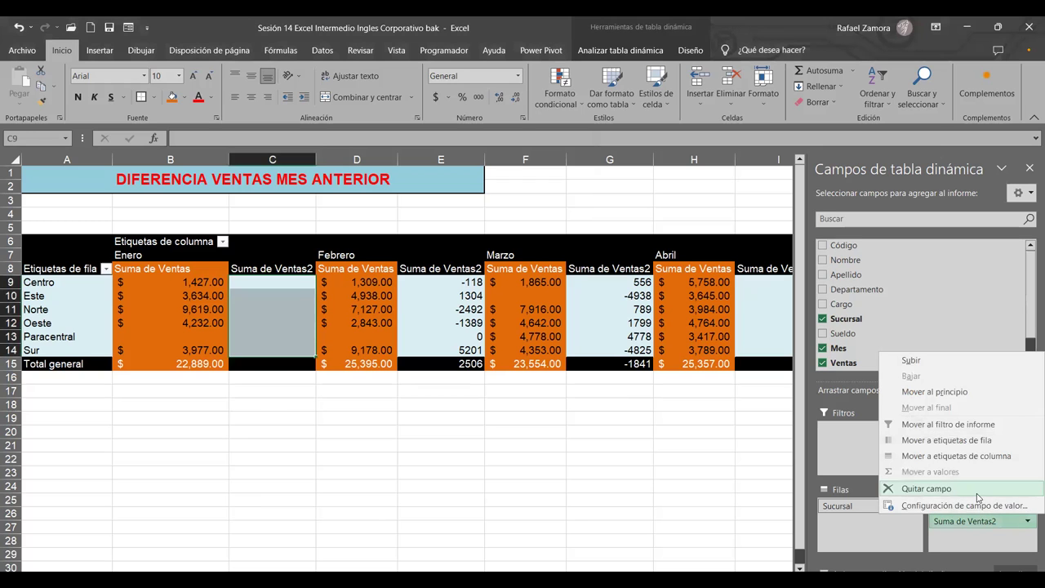
left_click(976, 499)
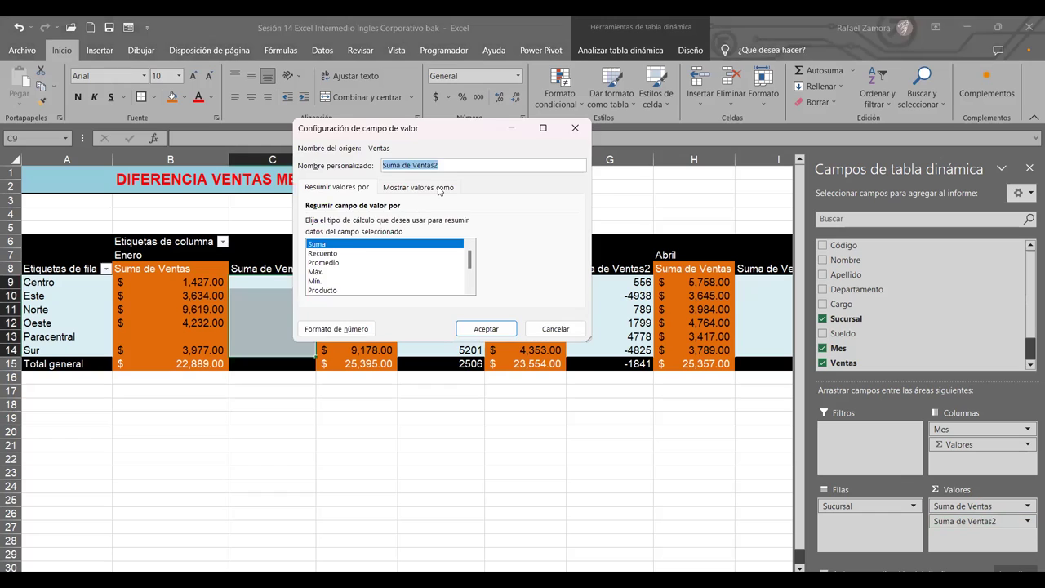
left_click(439, 187)
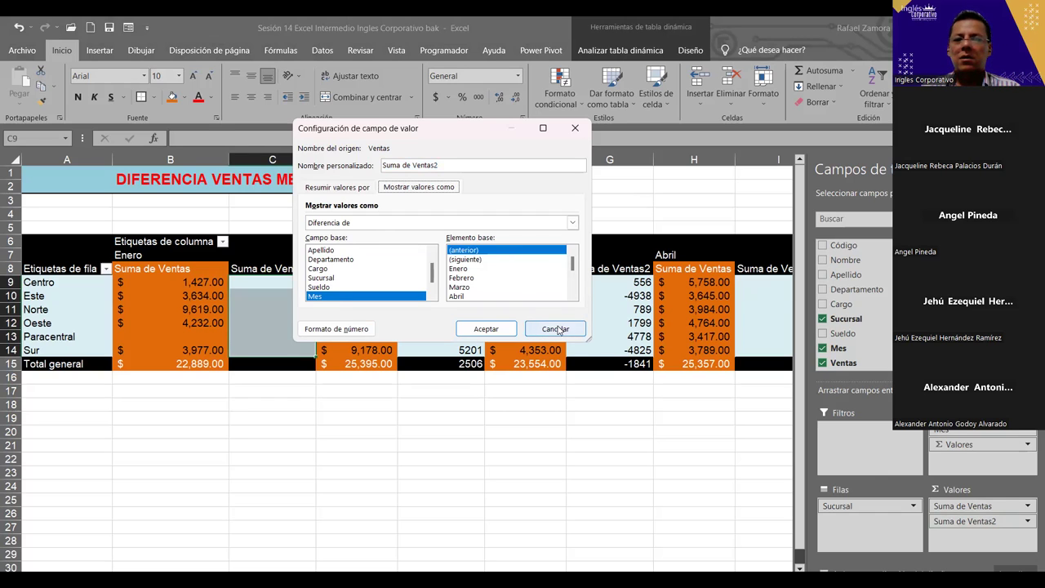
left_click(556, 327)
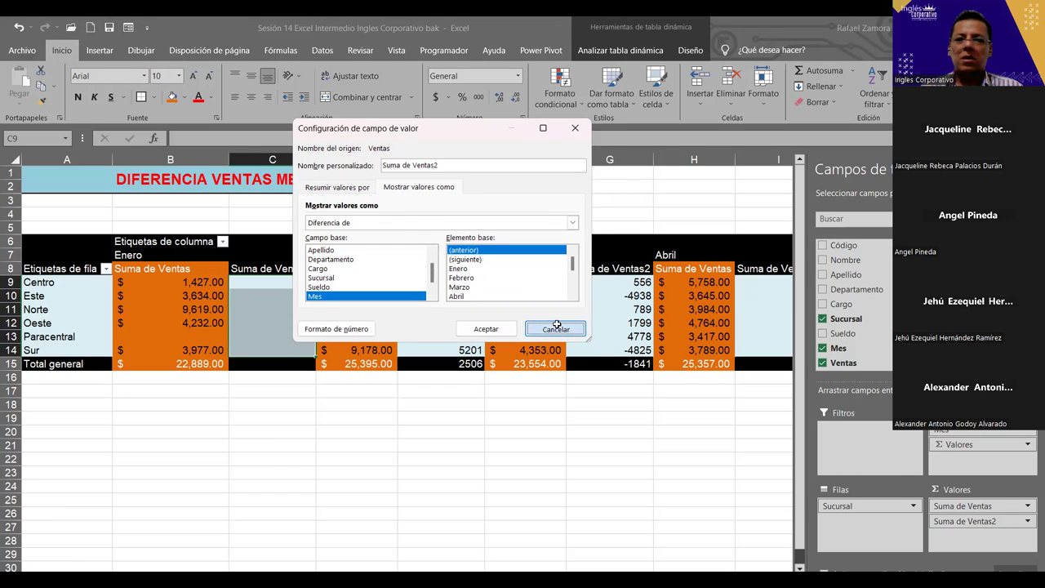
left_click(550, 455)
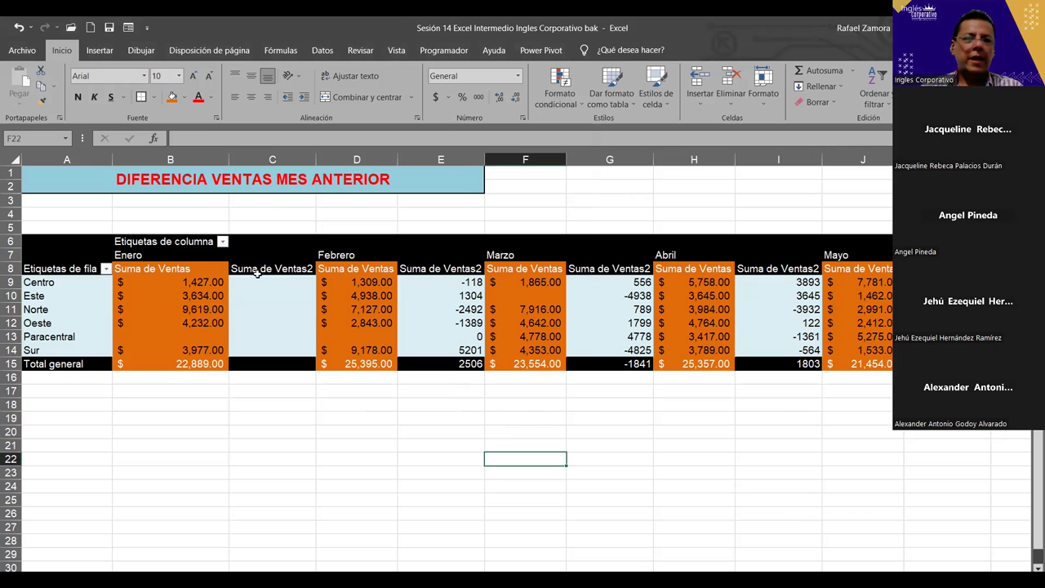
left_click_drag(266, 282, 257, 349)
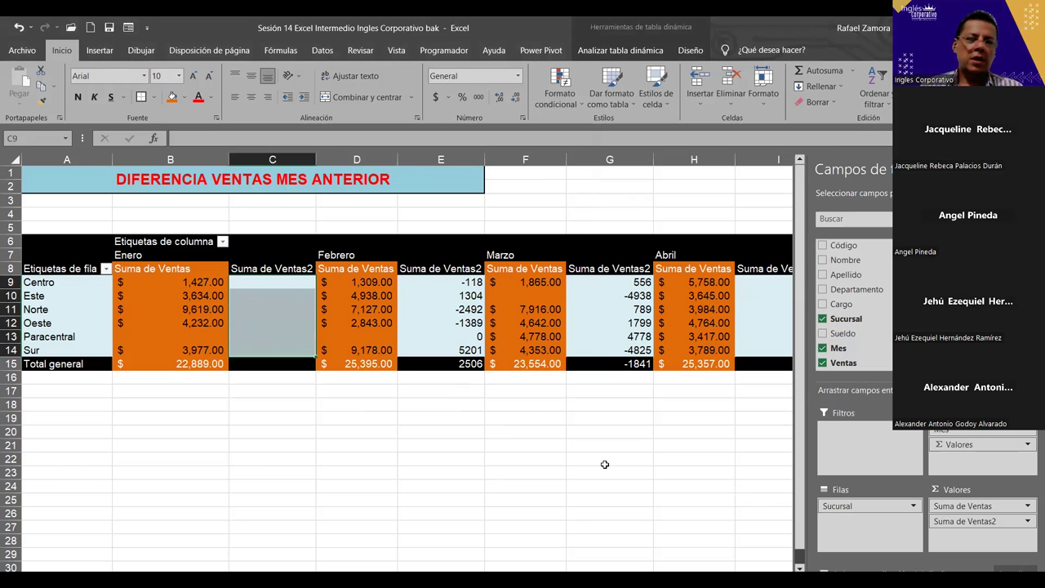
left_click(381, 297)
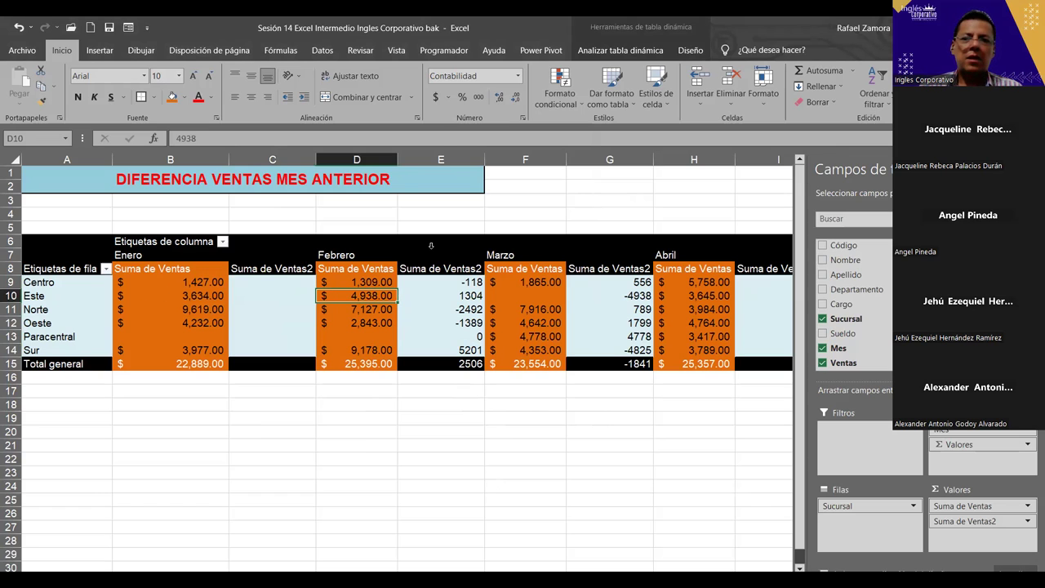
left_click(503, 294)
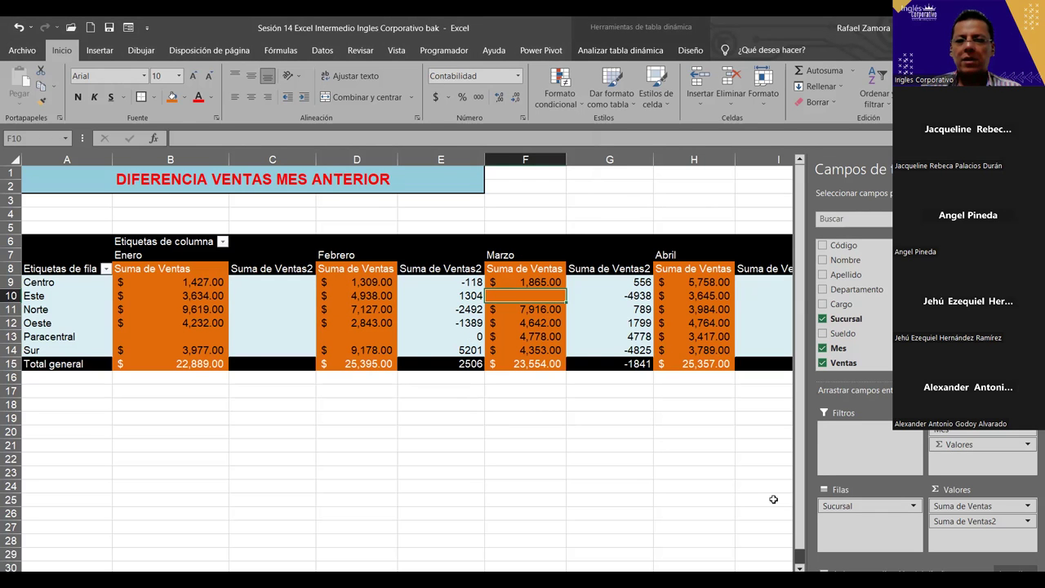
scroll(773, 499, "right", 10)
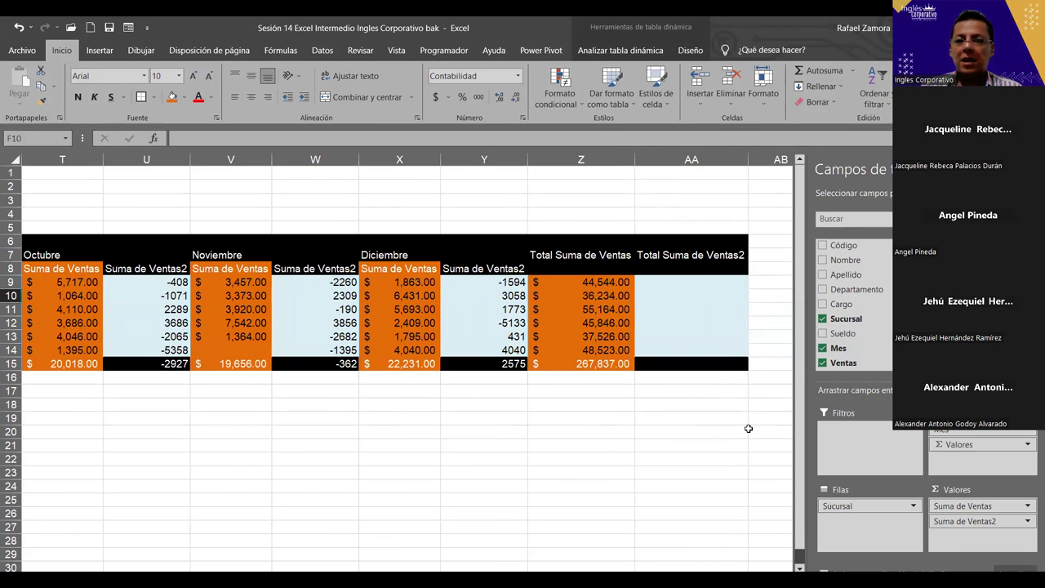
scroll(748, 428, "left", 10)
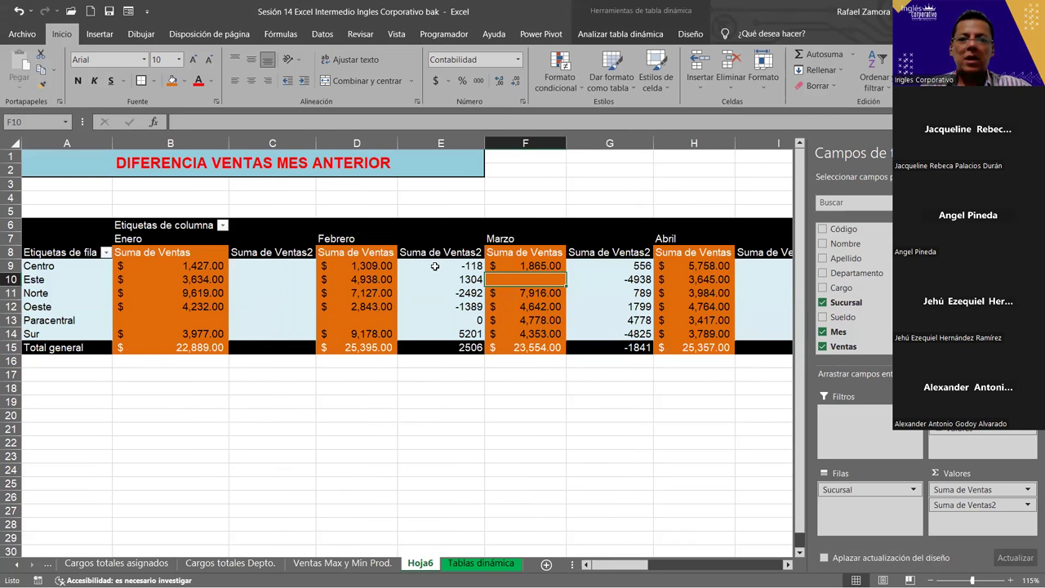
- Apply Contabilidad format to all Suma de Ventas2 difference columns, e.g. -$ 118.00
left_click(457, 245)
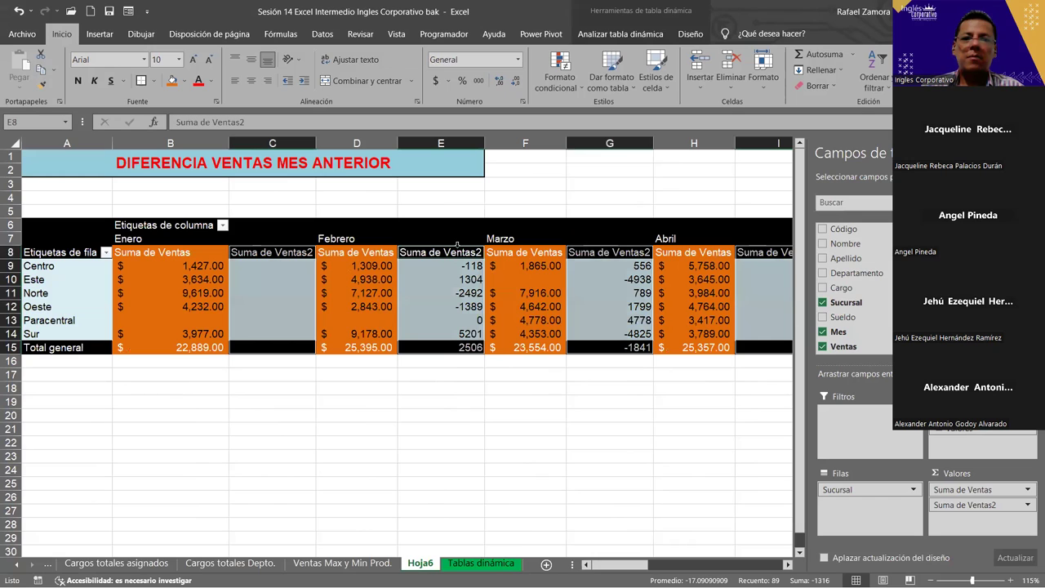
right_click(459, 248)
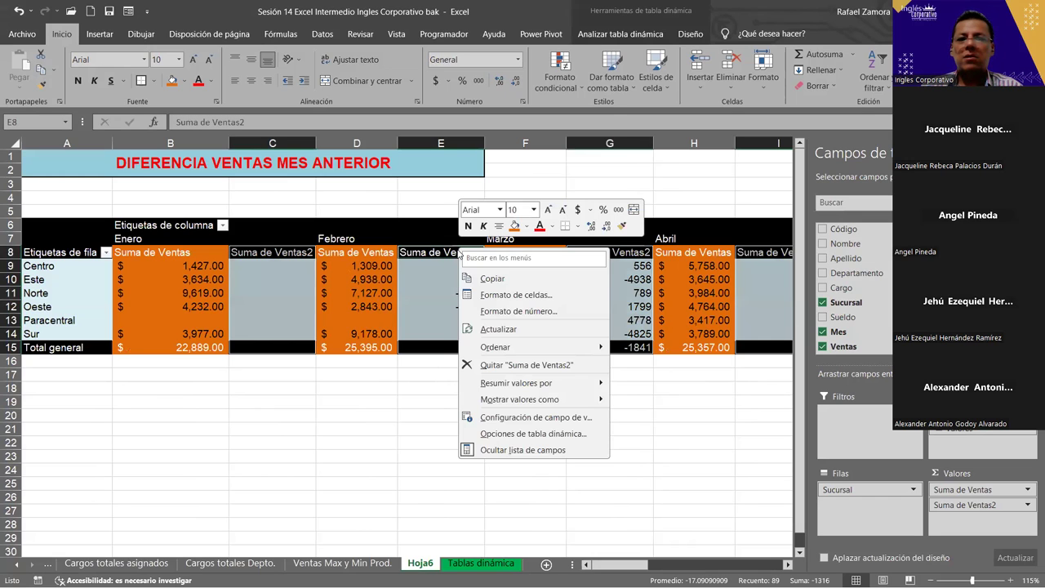
left_click(517, 311)
left_click(376, 225)
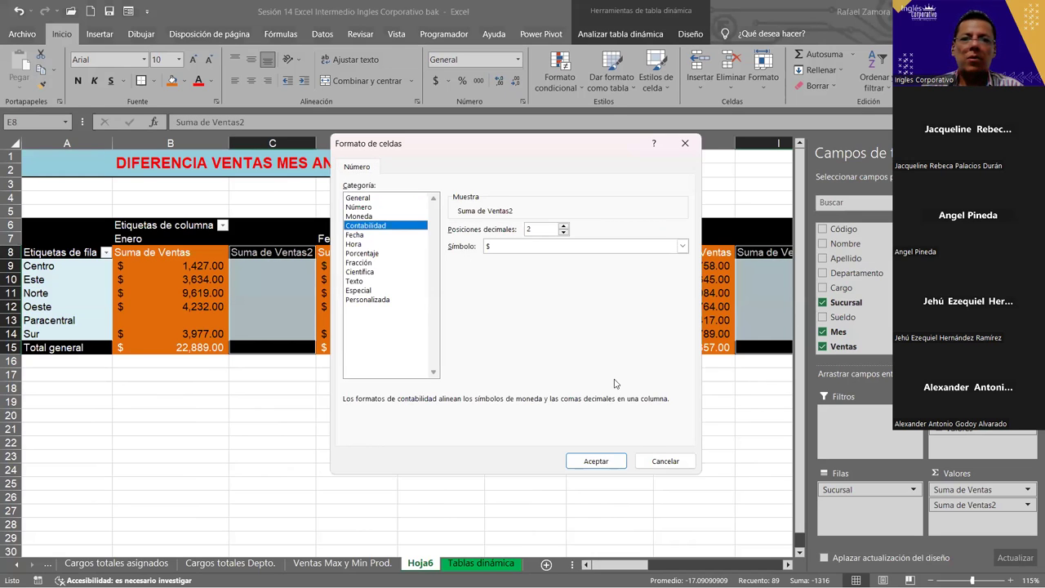
left_click(612, 463)
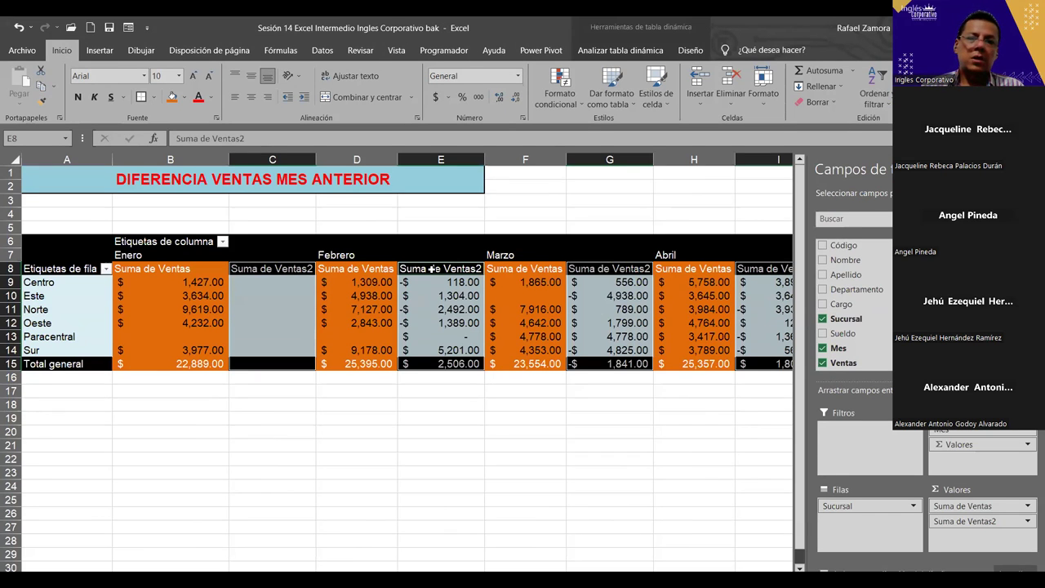
right_click(441, 268)
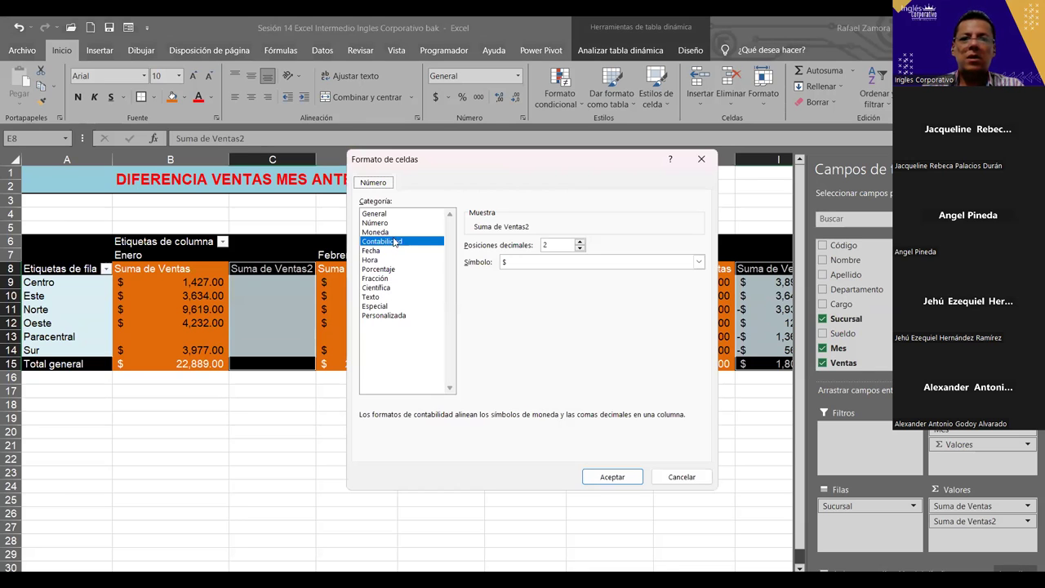
left_click(391, 233)
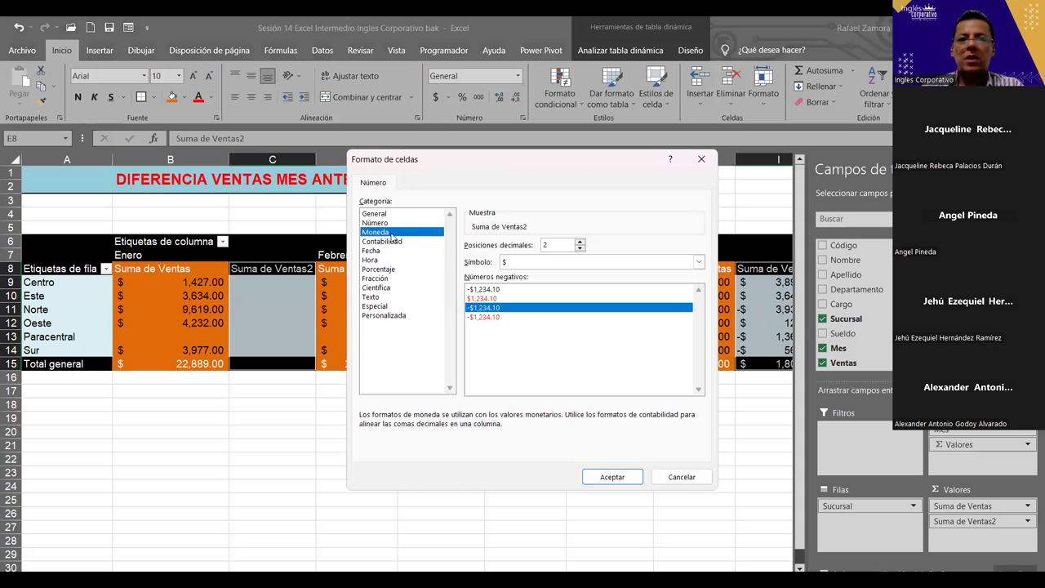
left_click(488, 299)
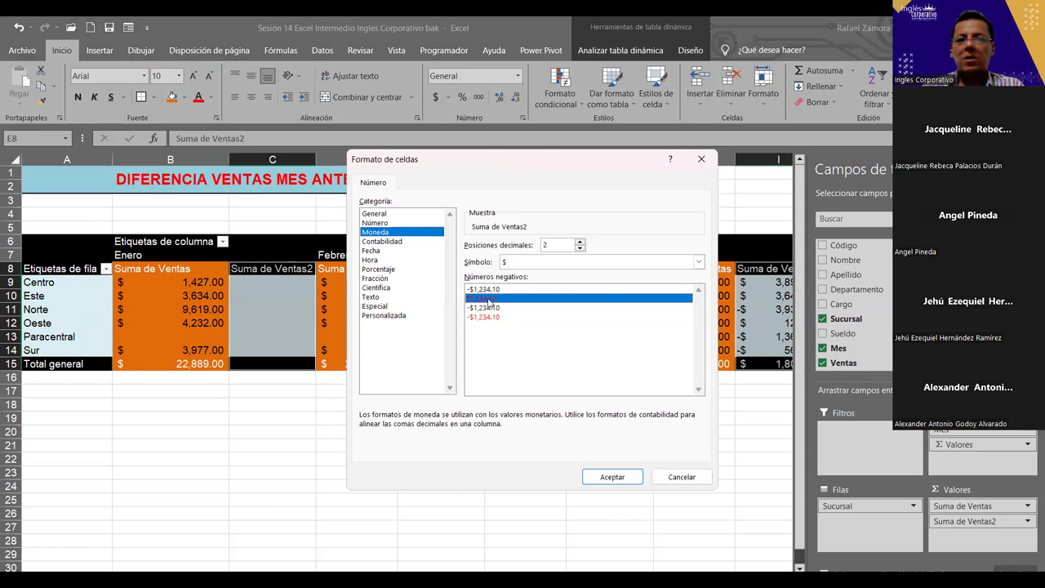
left_click(614, 477)
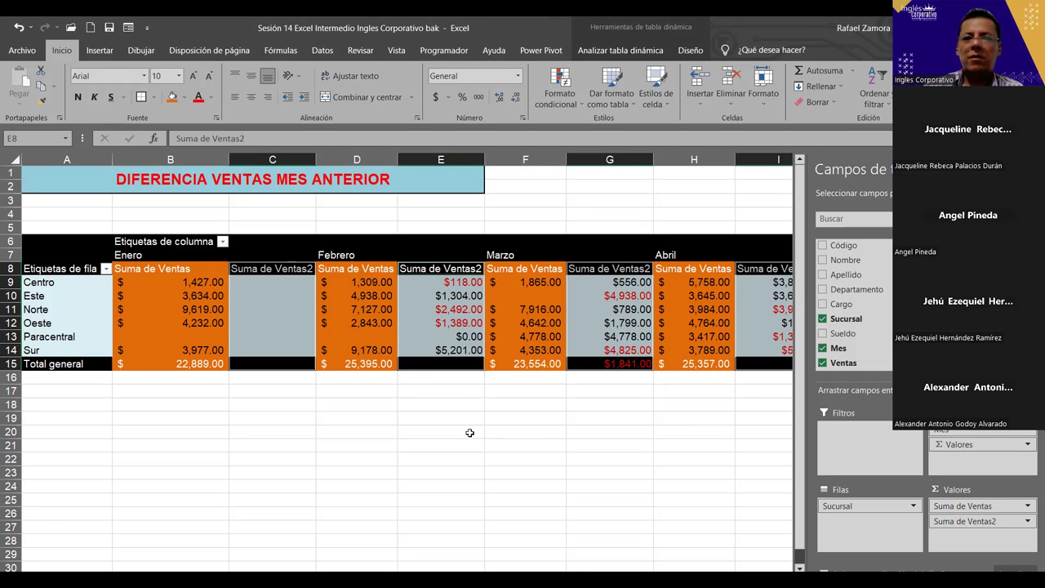
right_click(463, 281)
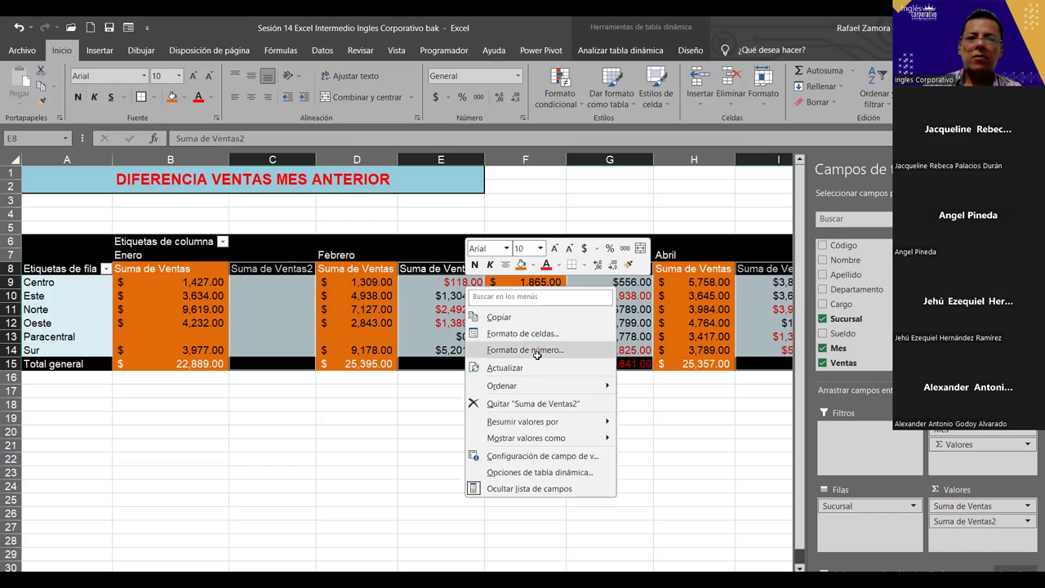
left_click(524, 349)
left_click(378, 277)
left_click(387, 268)
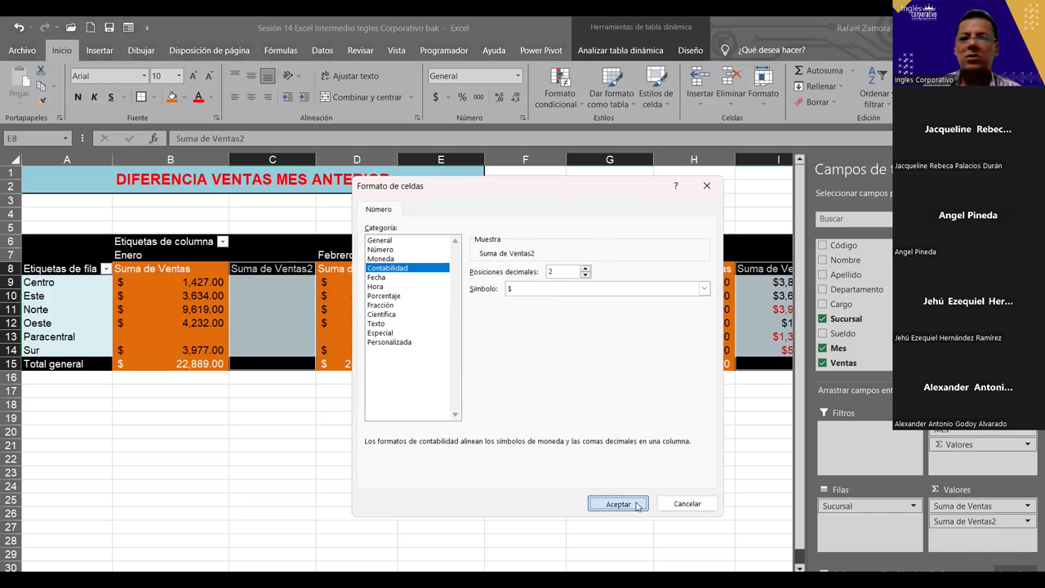
left_click(637, 505)
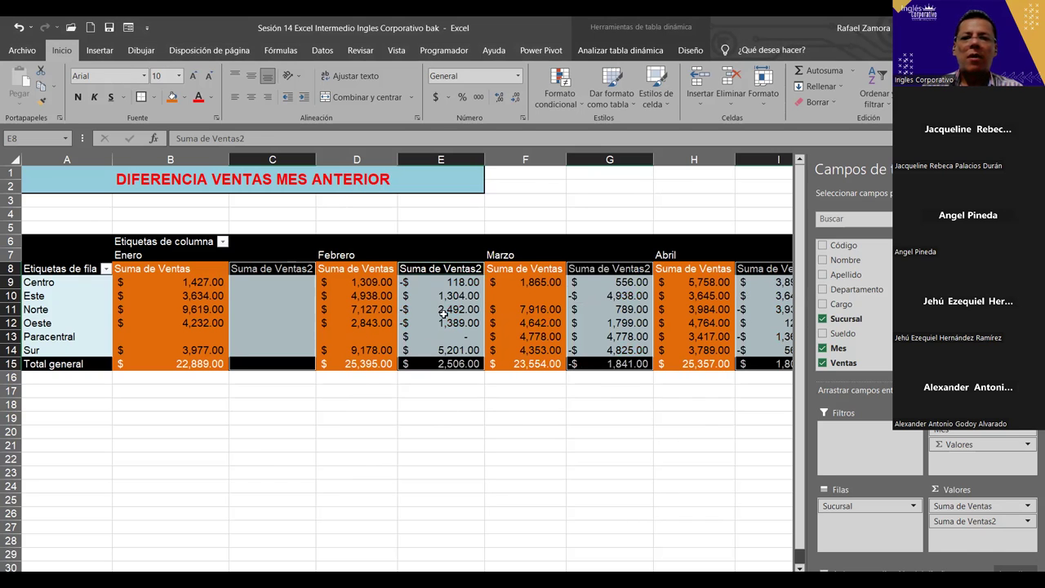
left_click(470, 433)
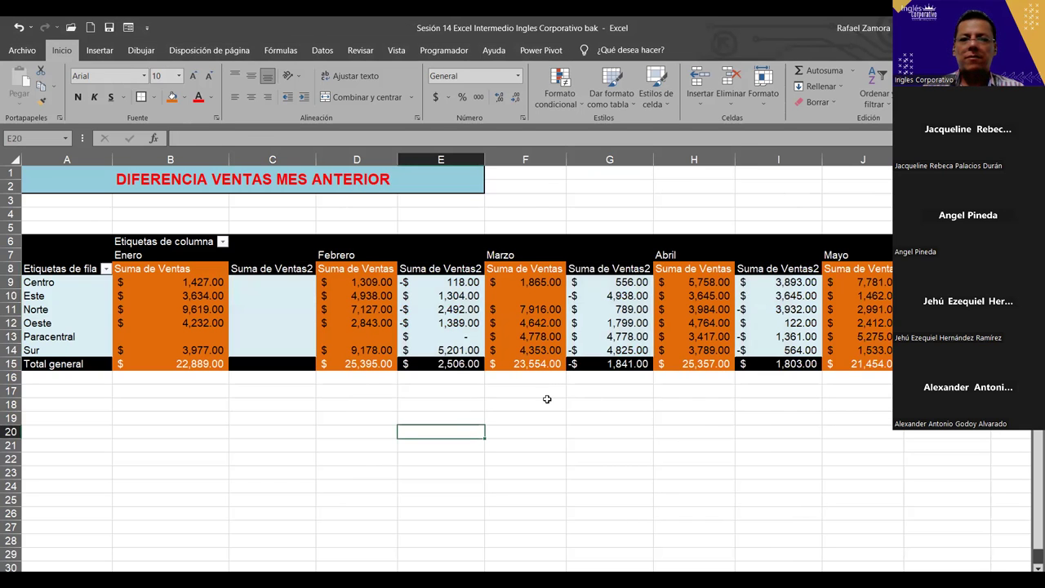
- Enter Febrero-minus-Enero pivot formulas in E18 for Centro (-118) and E19 for Este (1304)
left_click(440, 400)
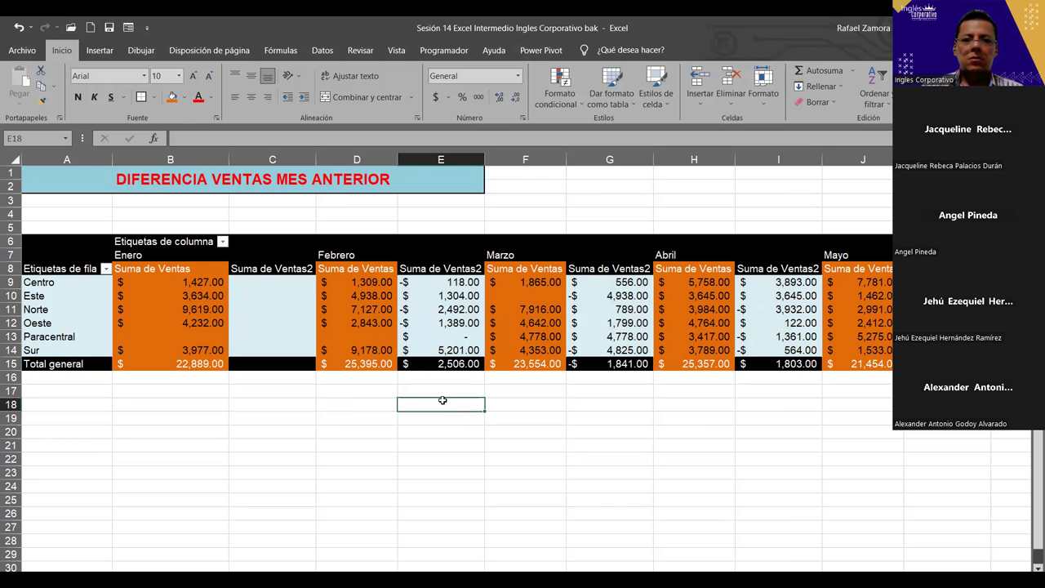
type("=")
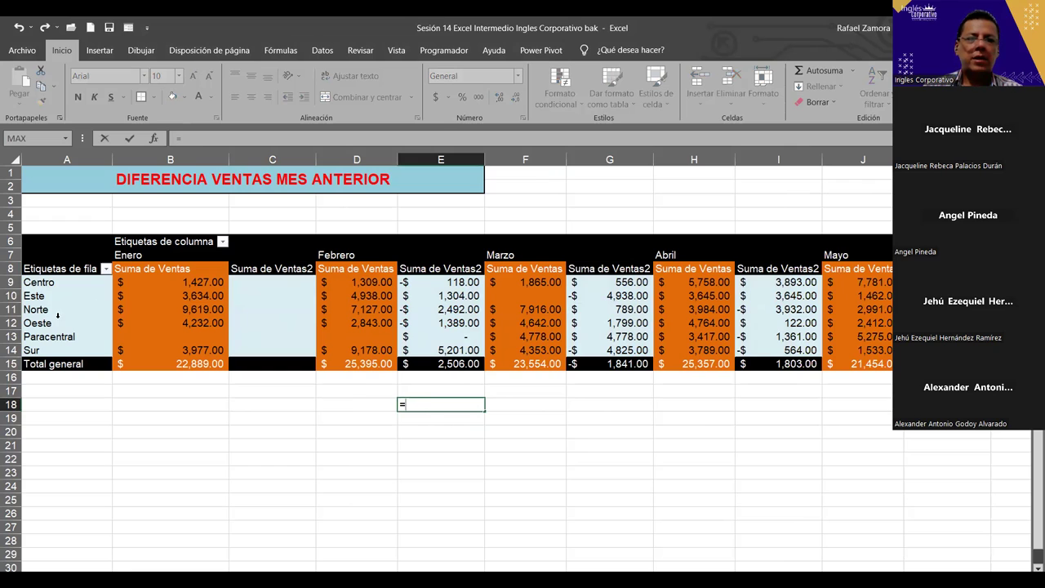
left_click(371, 282)
type("-")
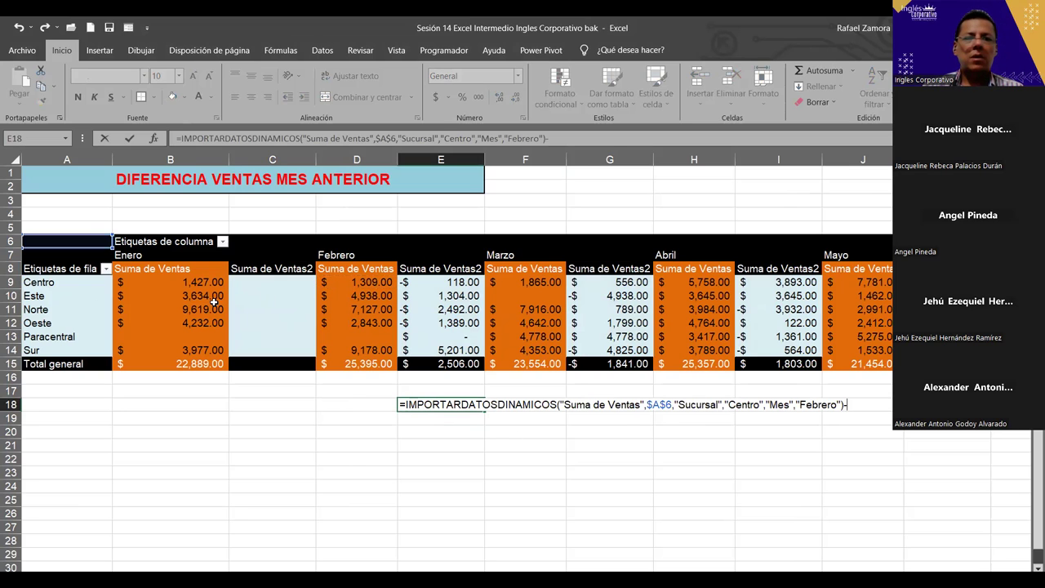
left_click(204, 283)
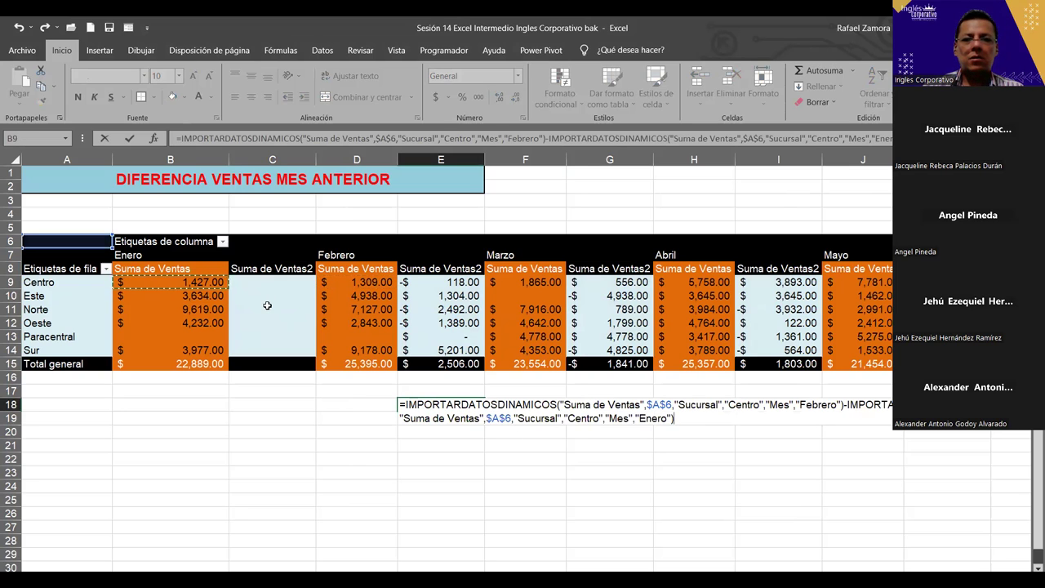
key("Return")
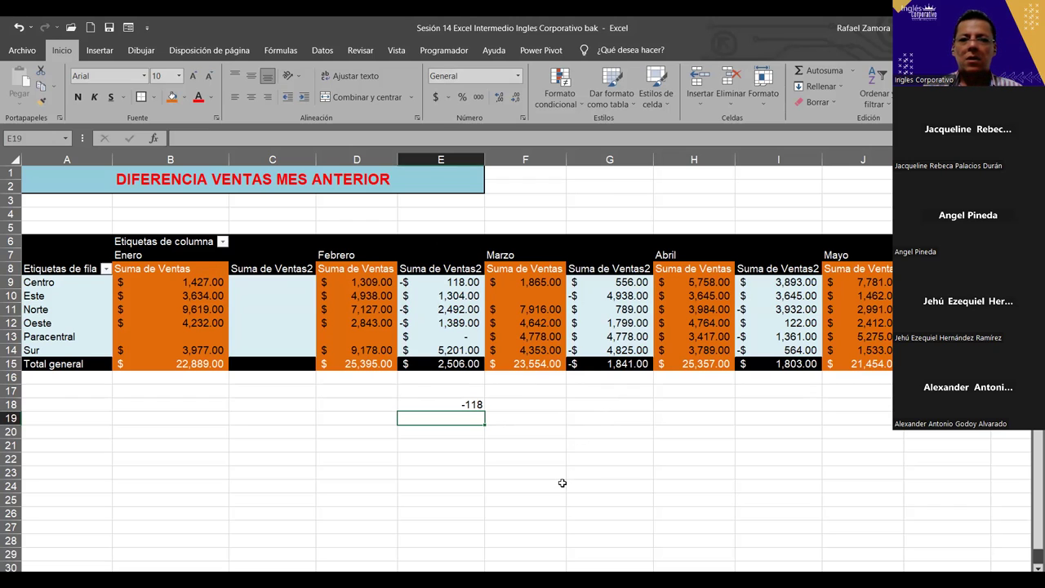
type("=")
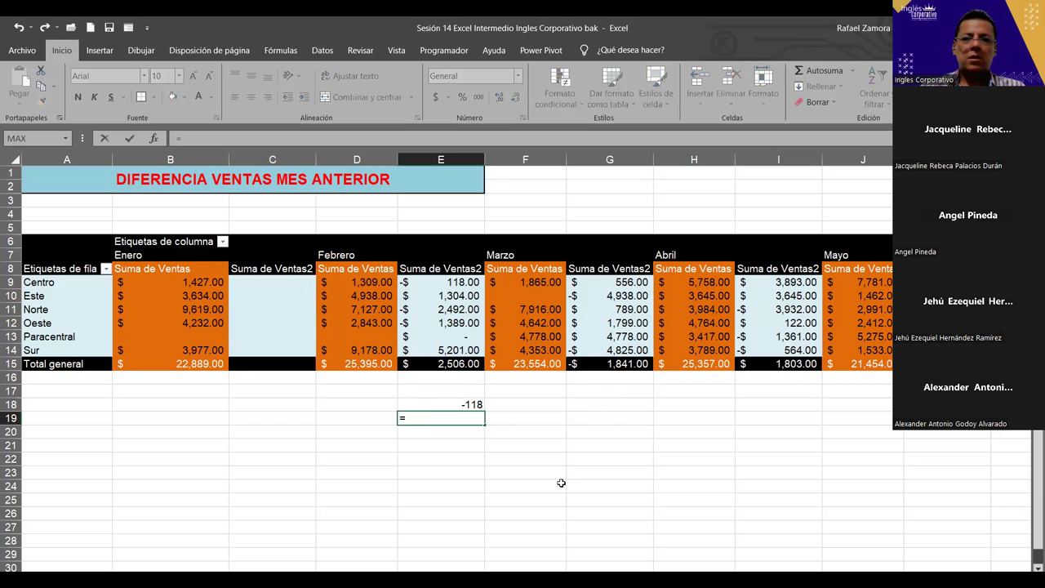
left_click(384, 297)
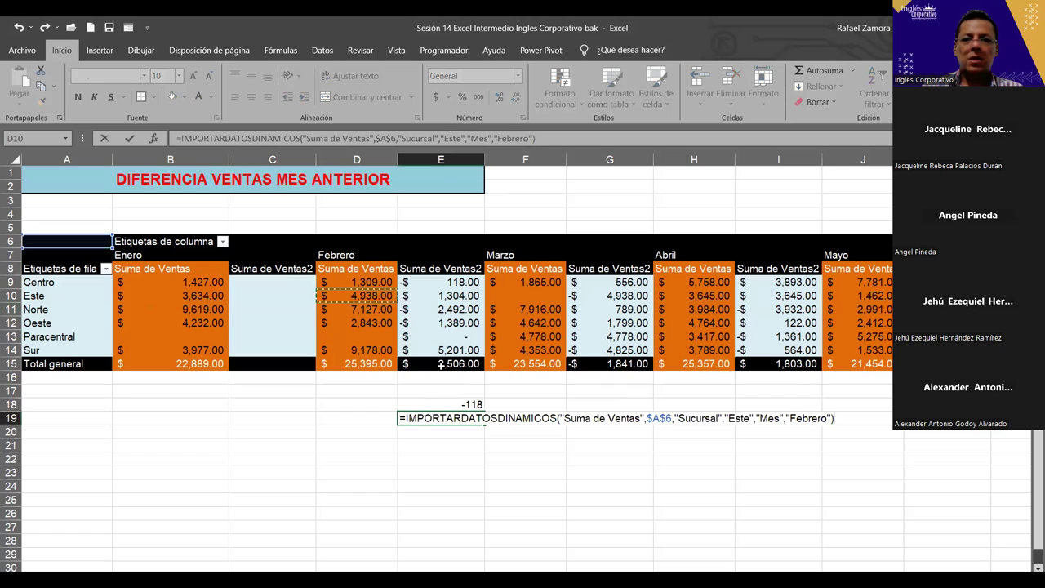
type("-")
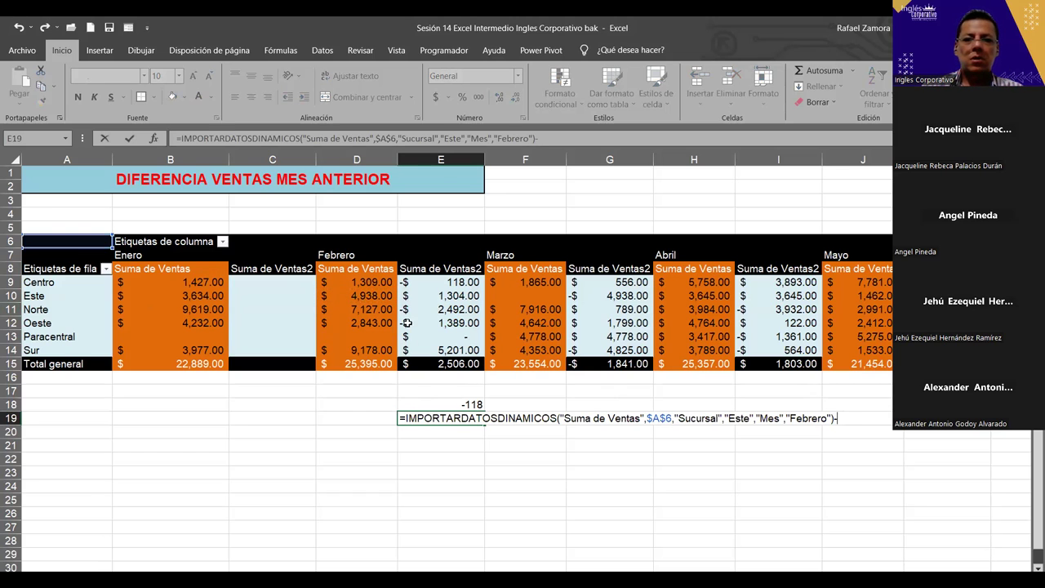
left_click(208, 297)
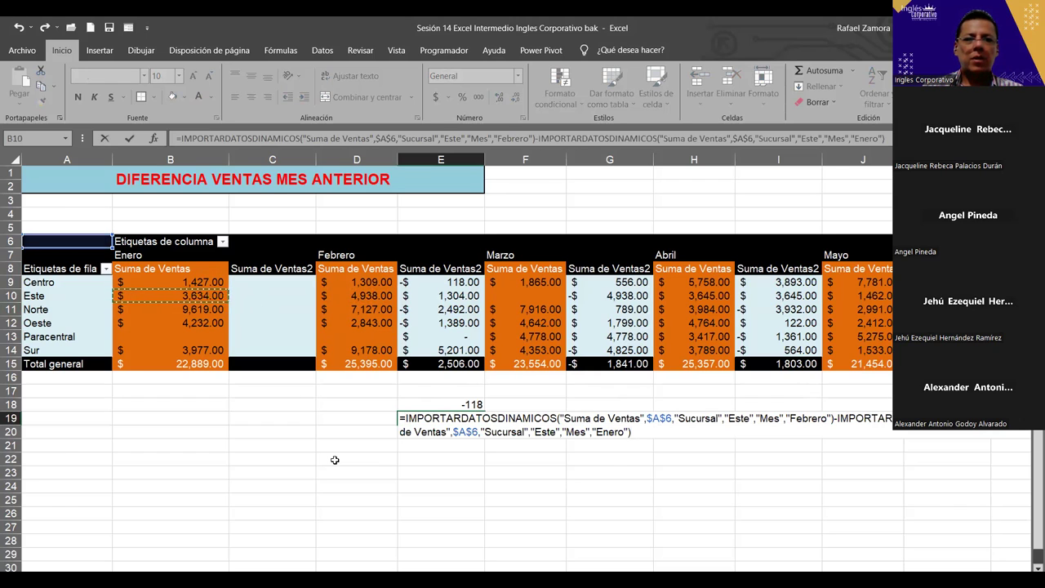
key("Return")
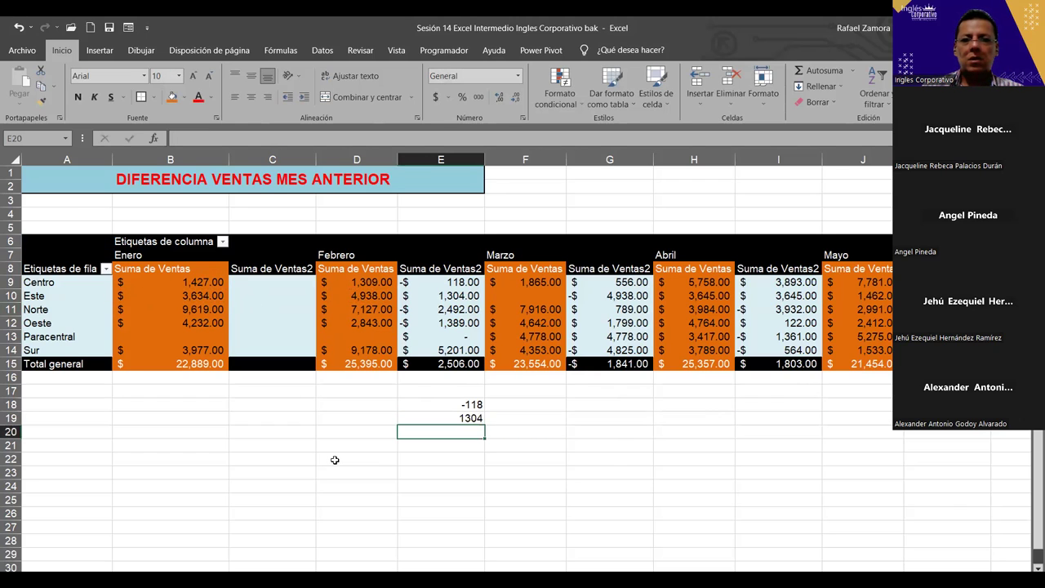
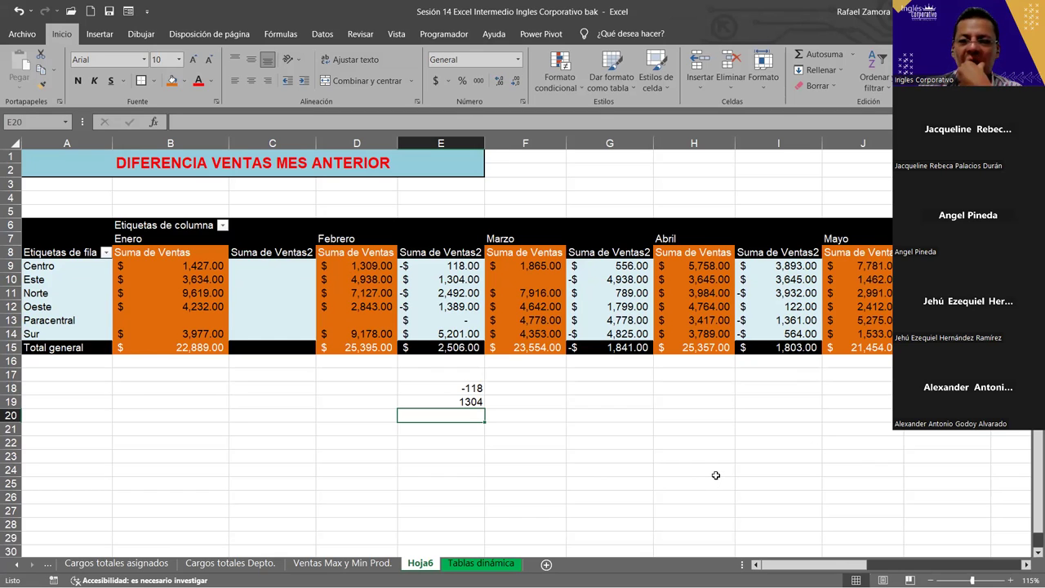
- Check the pivot's Suma de Ventas and Suma de Ventas2 difference columns, including February Centro's -118
left_click(638, 473)
left_click(379, 430)
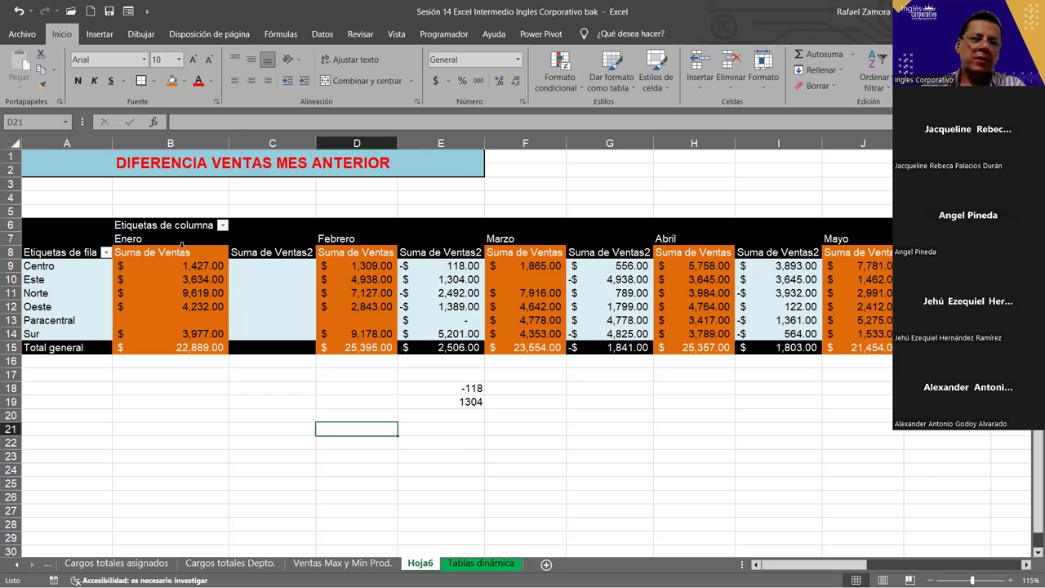
left_click(181, 244)
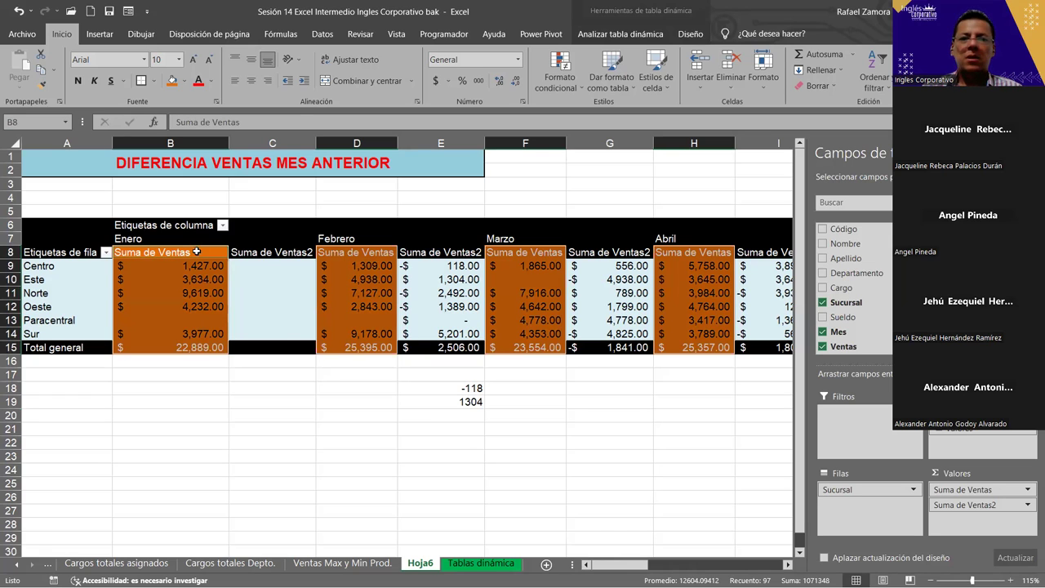
left_click(431, 264)
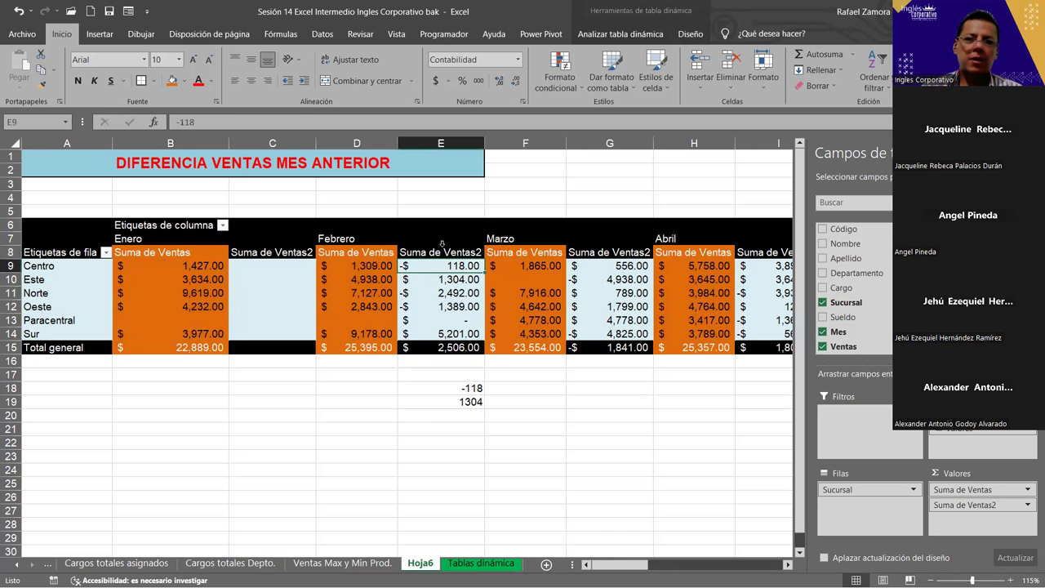
left_click(441, 242)
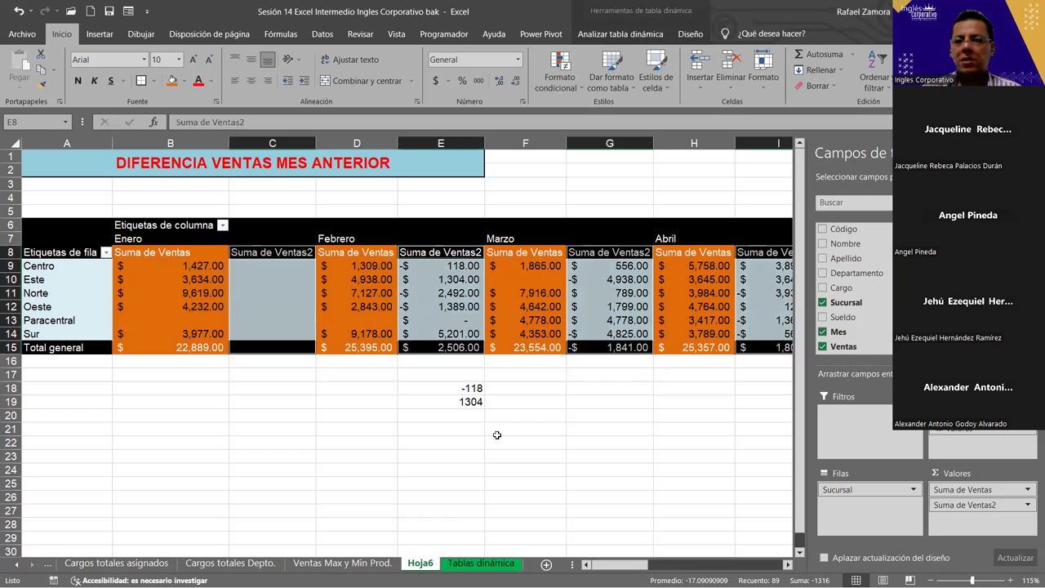
left_click(523, 429)
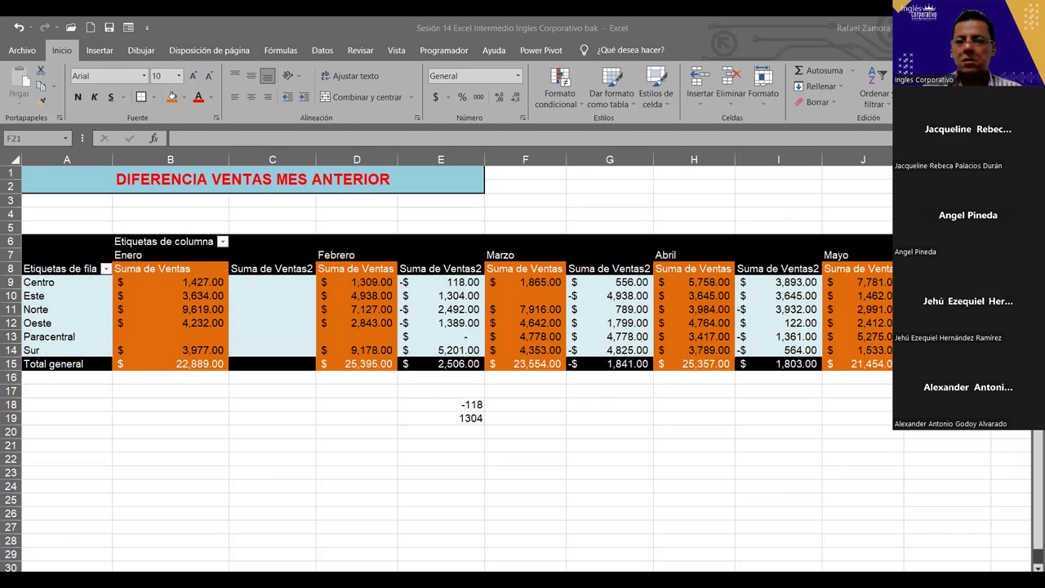
- Clear the scratch formulas in E18:E20 that showed -118 and 1304
left_click(464, 406)
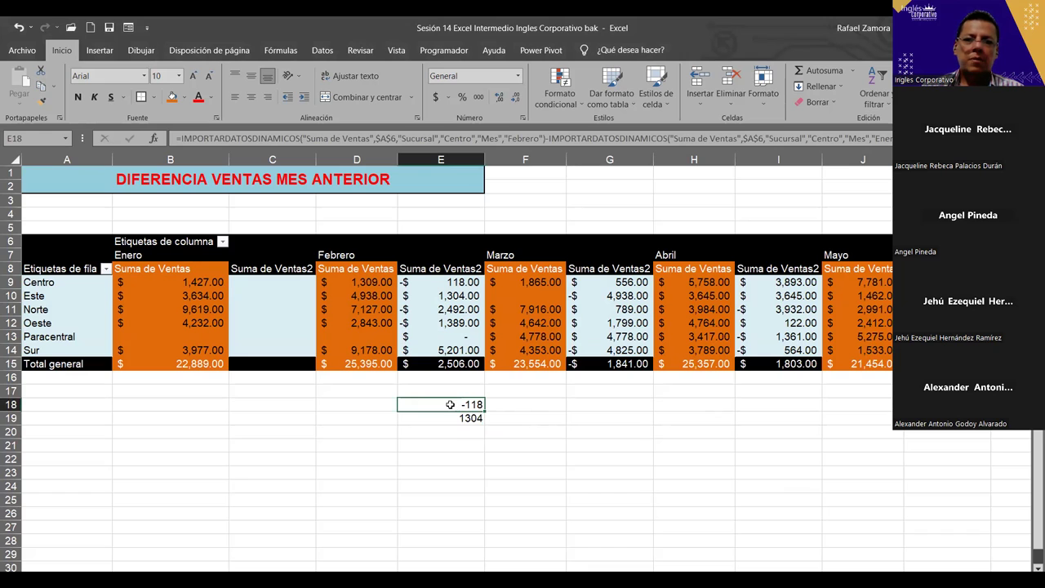
left_click_drag(450, 404, 457, 431)
key("Delete")
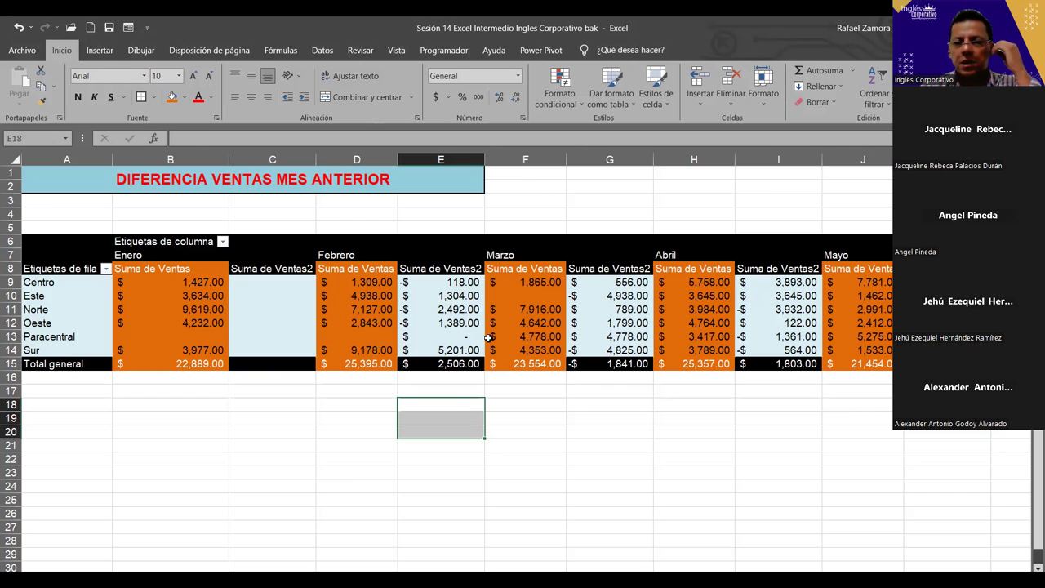
mouse_move(515, 332)
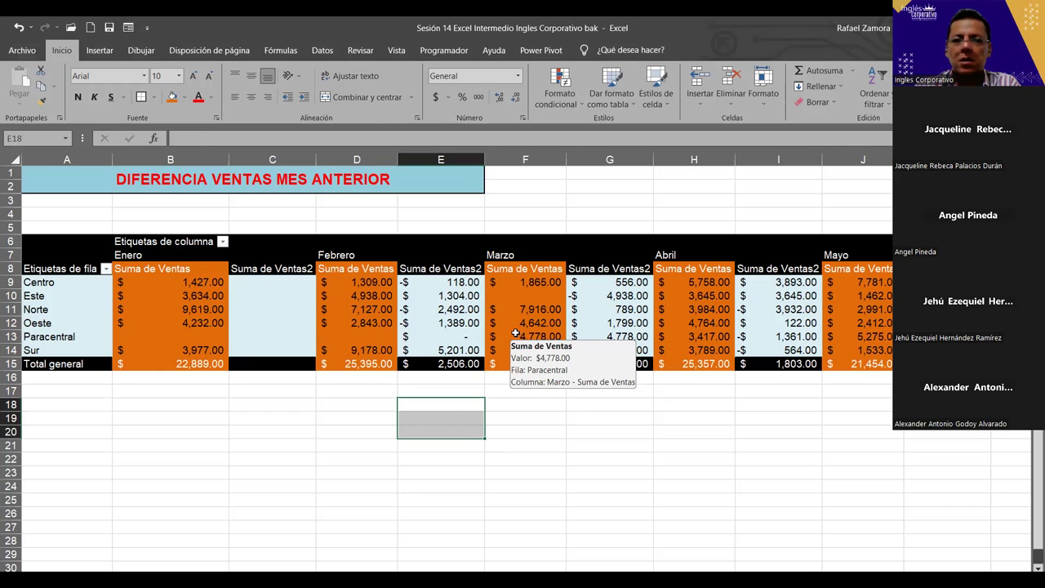
mouse_move(458, 362)
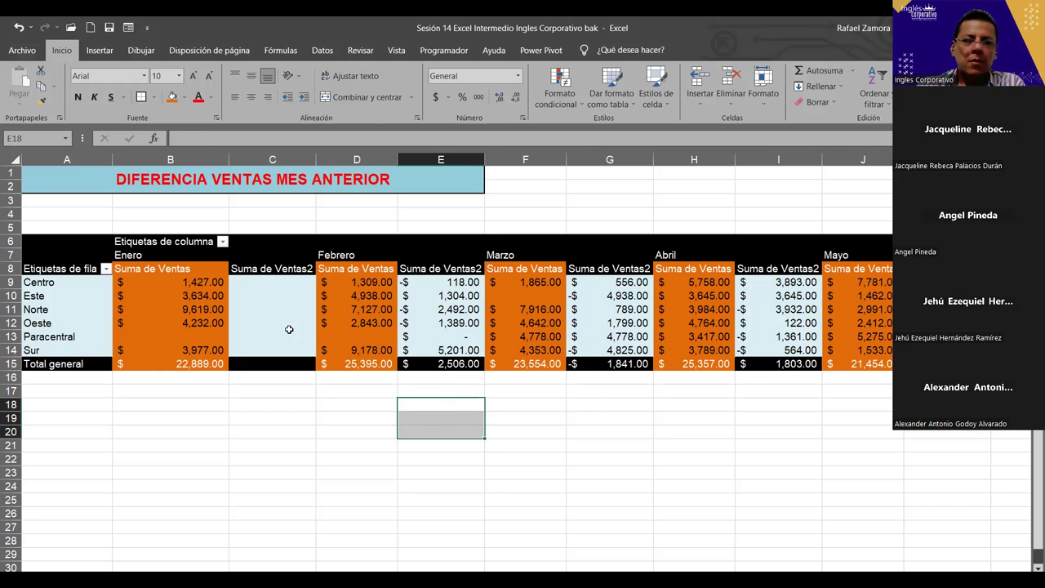
left_click(454, 457)
left_click_drag(431, 391, 421, 464)
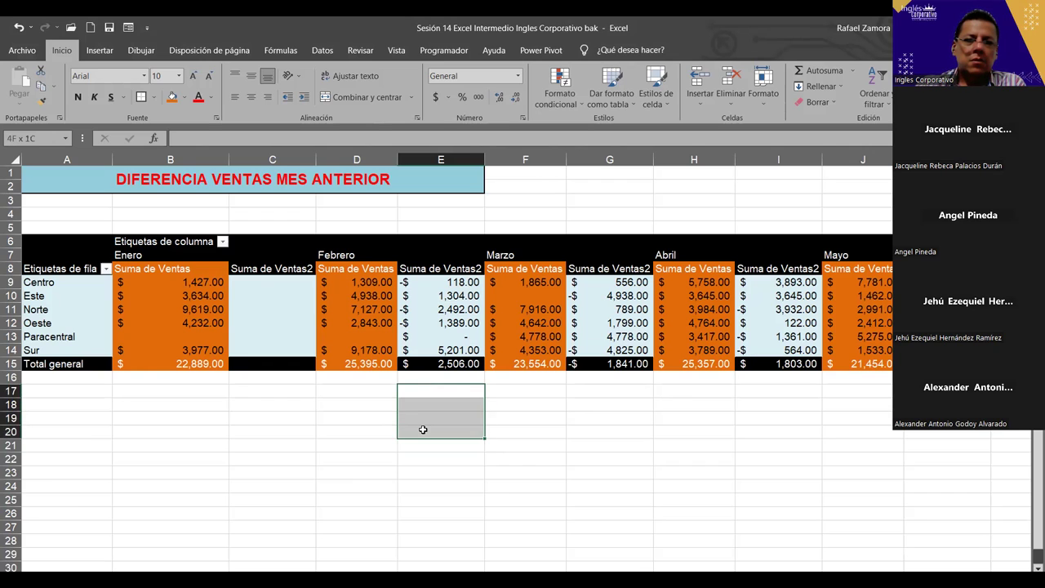
left_click(353, 434)
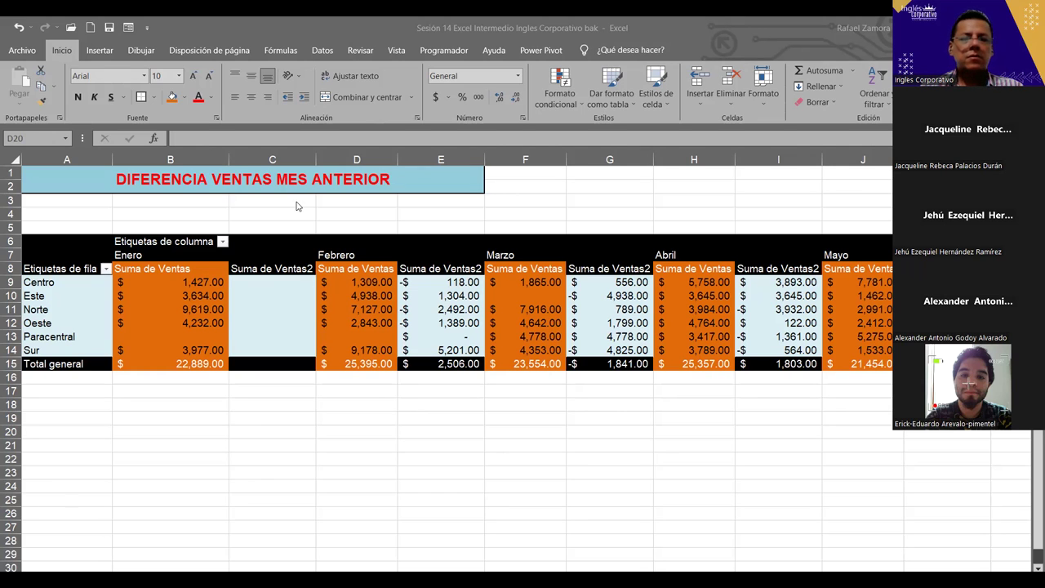
key("alt+Tab")
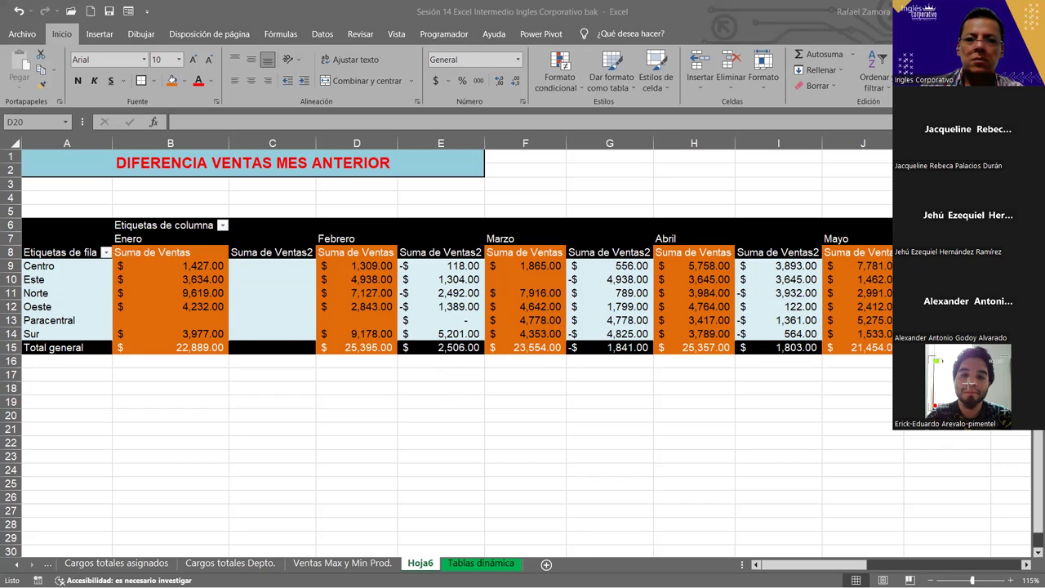
left_click(21, 568)
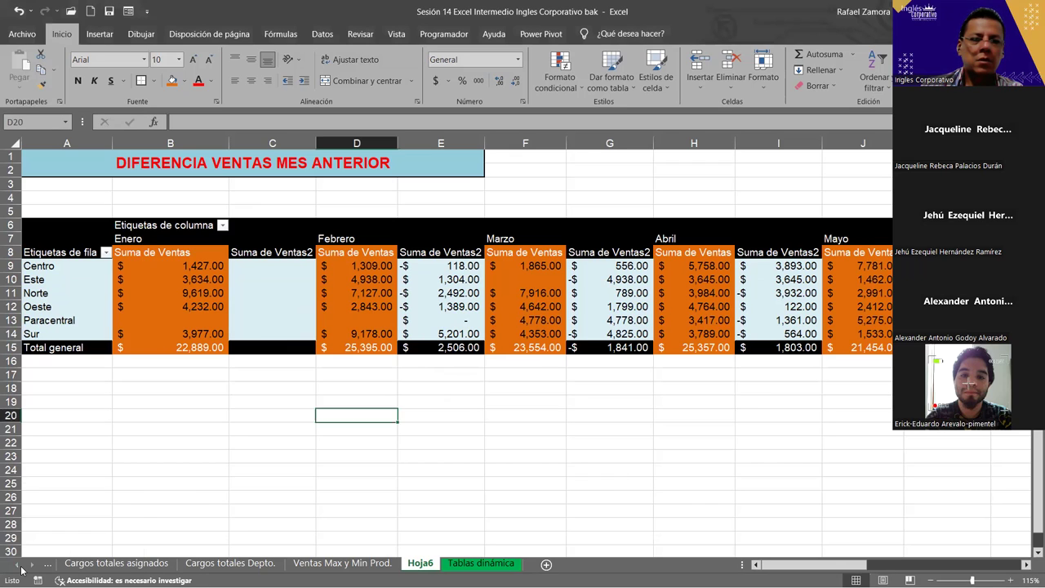
left_click(205, 467)
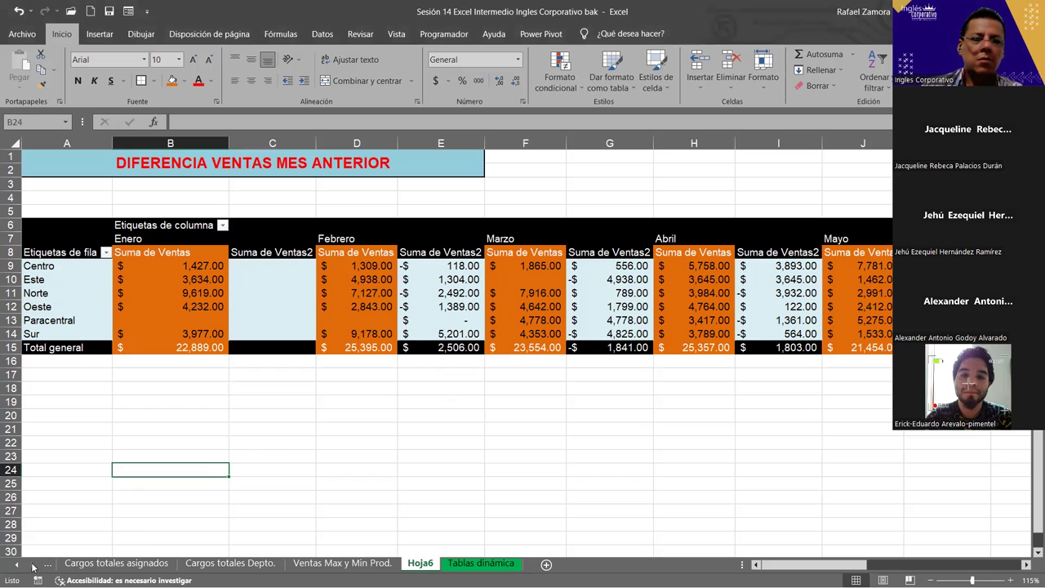
right_click(33, 566)
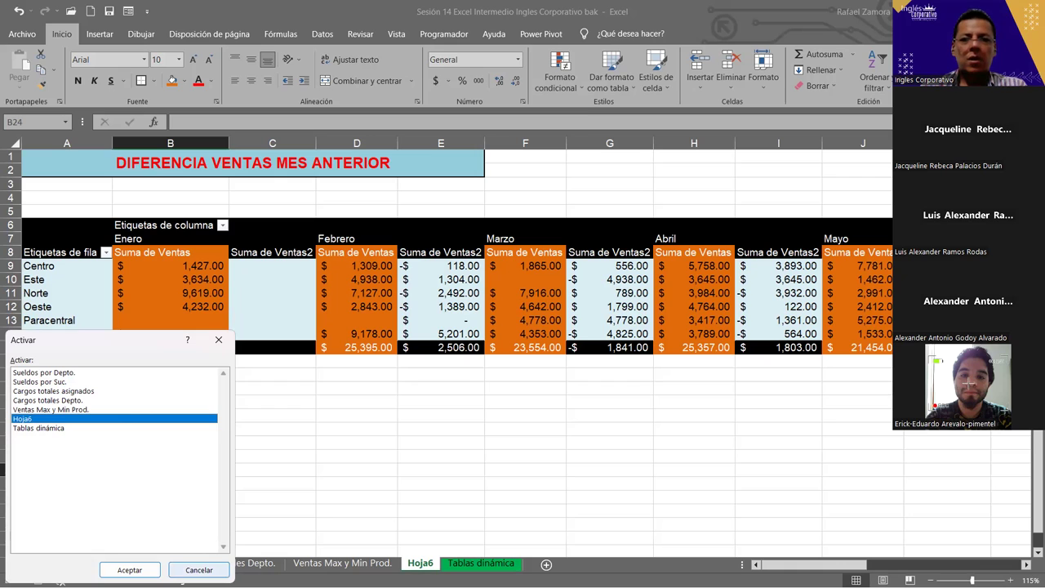
left_click(199, 570)
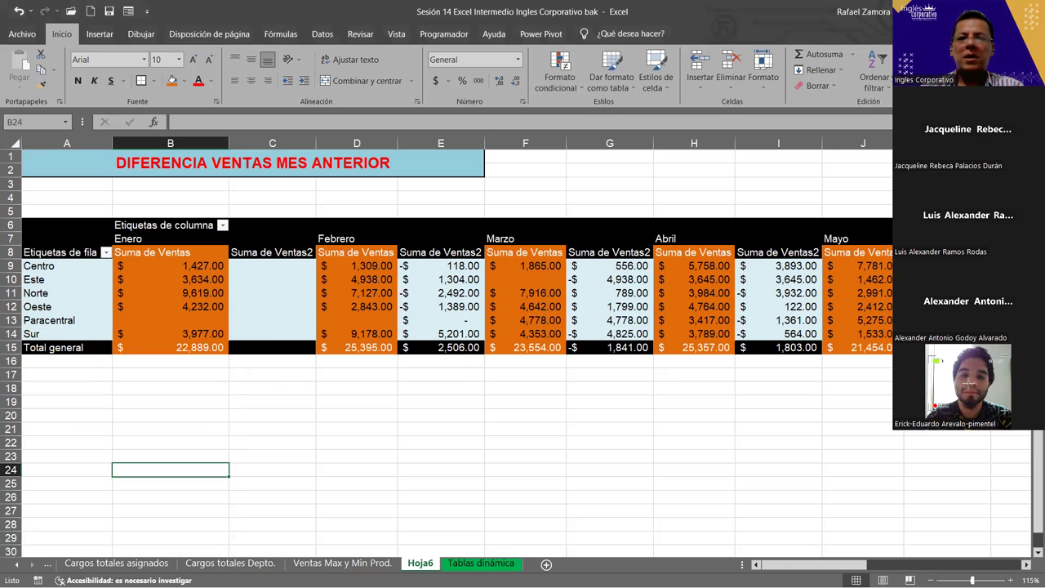